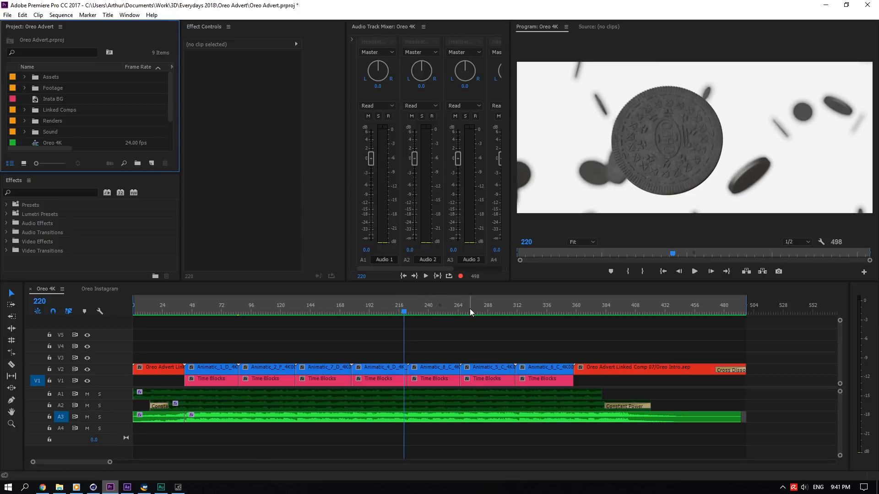
- Scrub the Oreo 4K timeline back to its start and play the sequence
drag(470, 309, 216, 304)
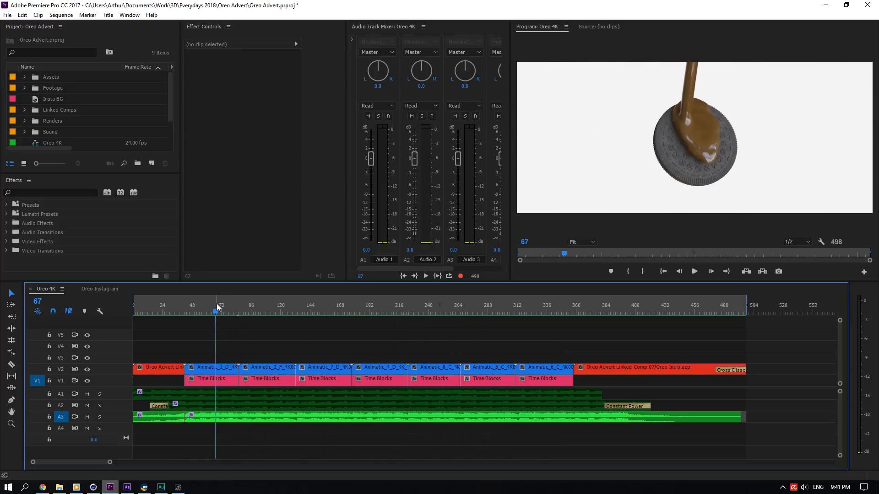
drag(216, 303, 133, 315)
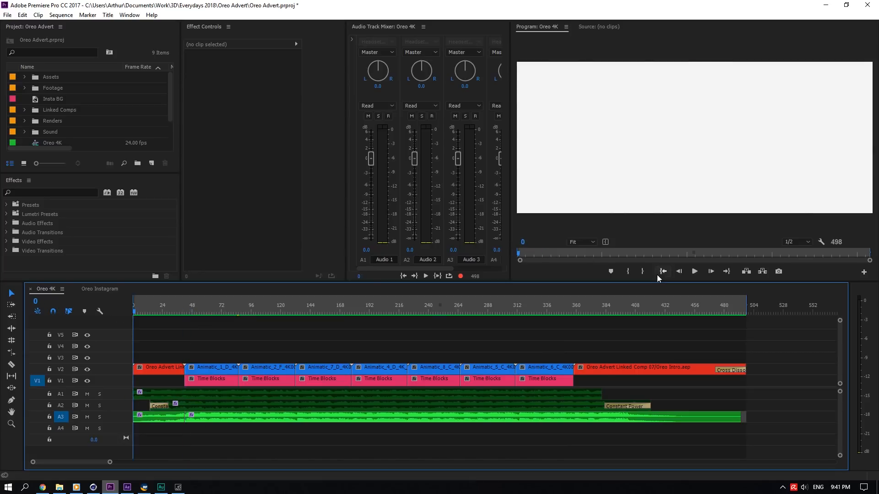
click(695, 271)
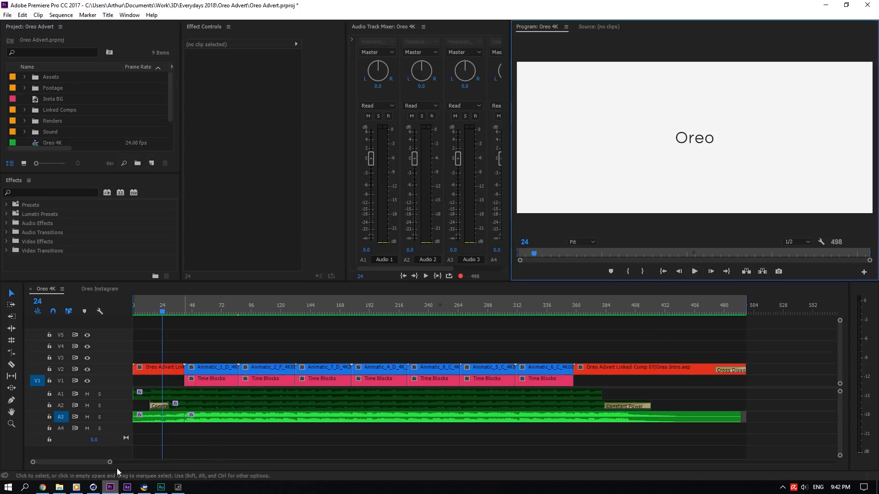
- Switch the sequence time display from frame numbers to timecode and adjust the timeline zoom
drag(114, 461, 132, 462)
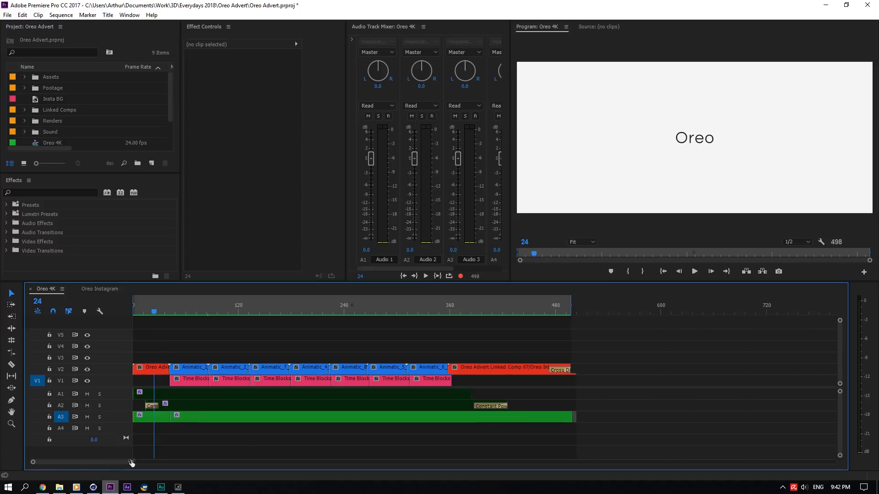
ctrl+click(525, 243)
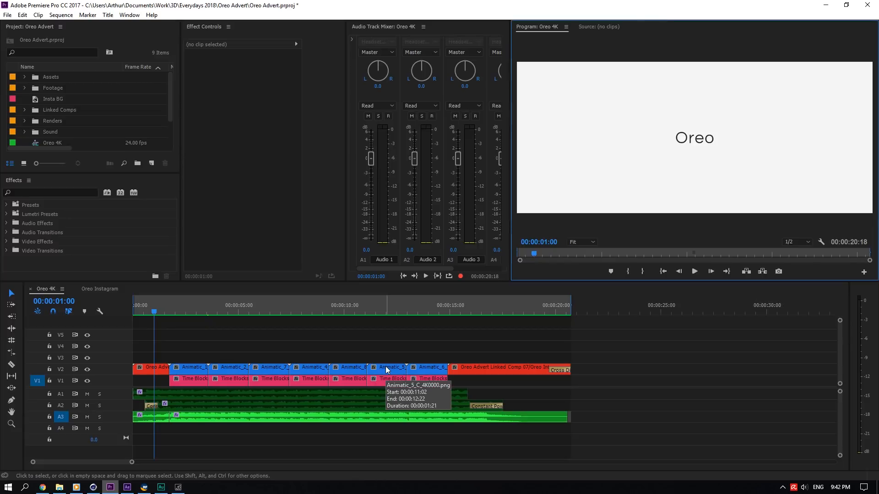
mouse_move(132, 461)
mouse_down()
mouse_move(123, 462)
mouse_move(197, 455)
mouse_move(118, 462)
mouse_up()
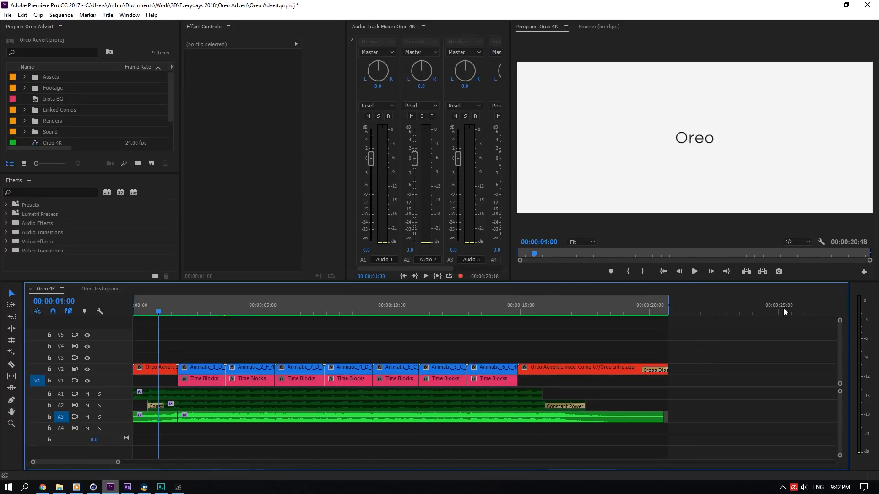
- Try moving the music clip from audio track A3 down to A4, then undo and move it back
click(697, 268)
drag(192, 418, 197, 433)
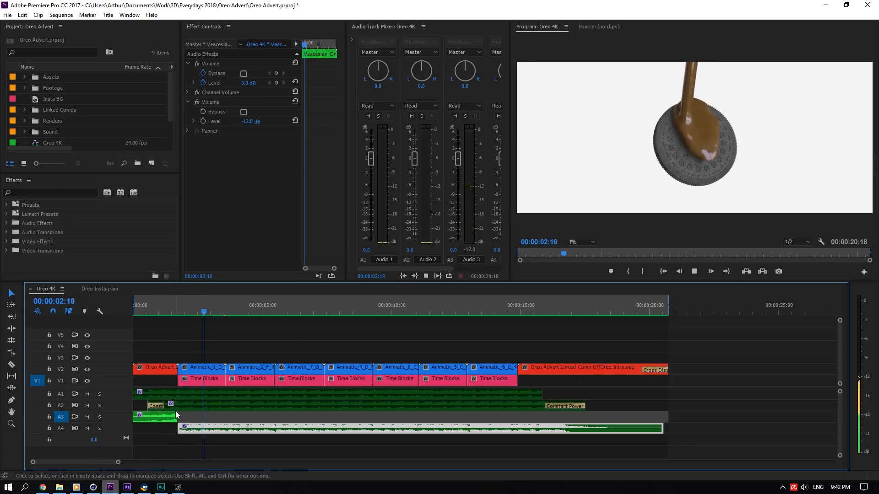
click(175, 407)
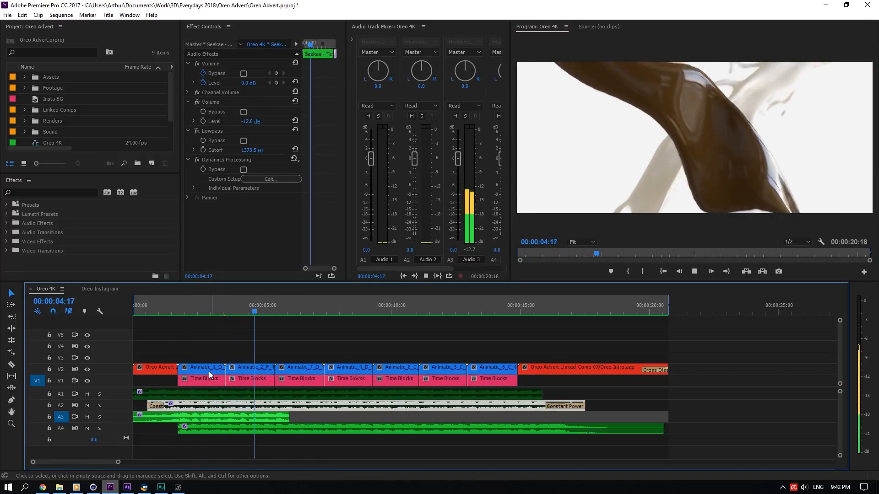
key(ctrl+z)
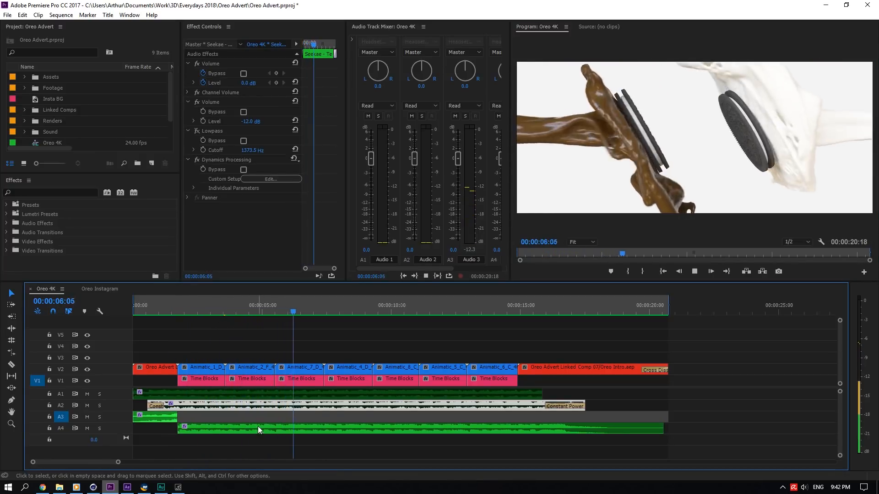
click(260, 304)
drag(245, 435, 245, 421)
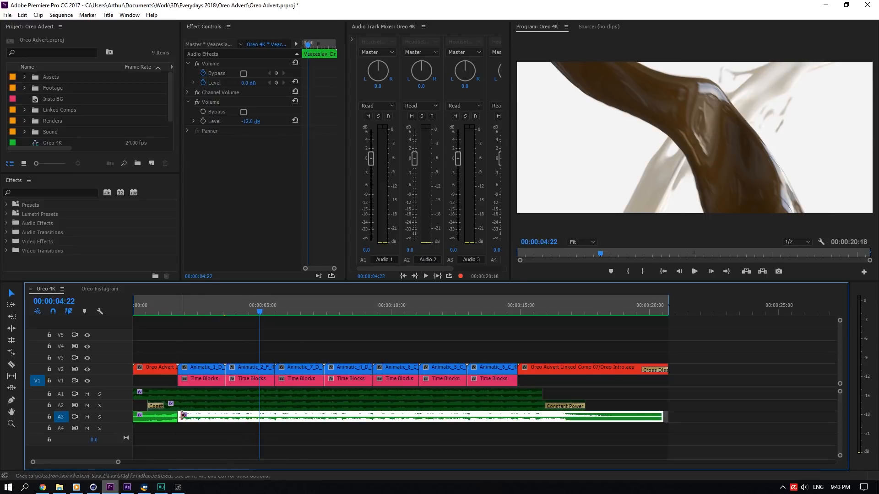
- Play the Oreo 4K sequence from the beginning
click(145, 309)
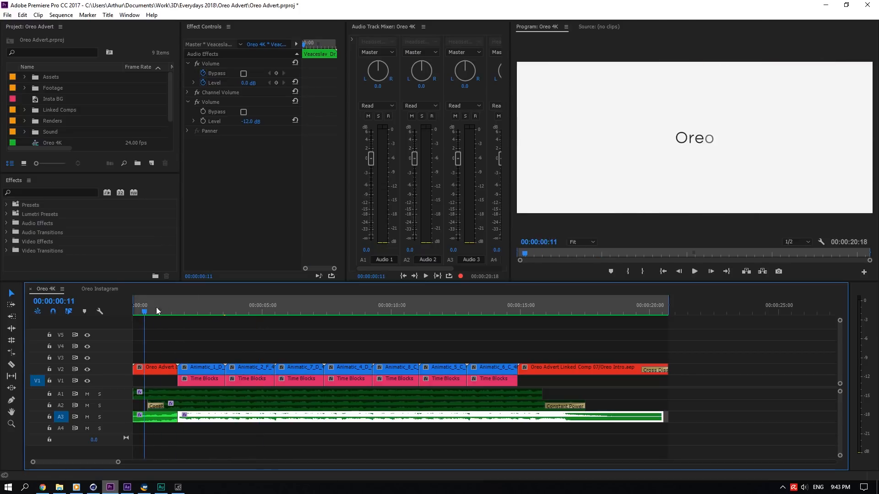
click(170, 417)
click(180, 418)
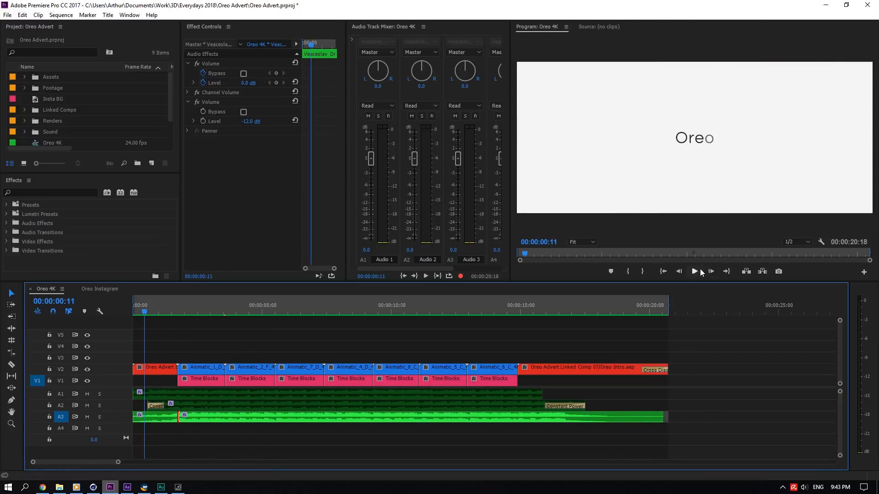
key(Home)
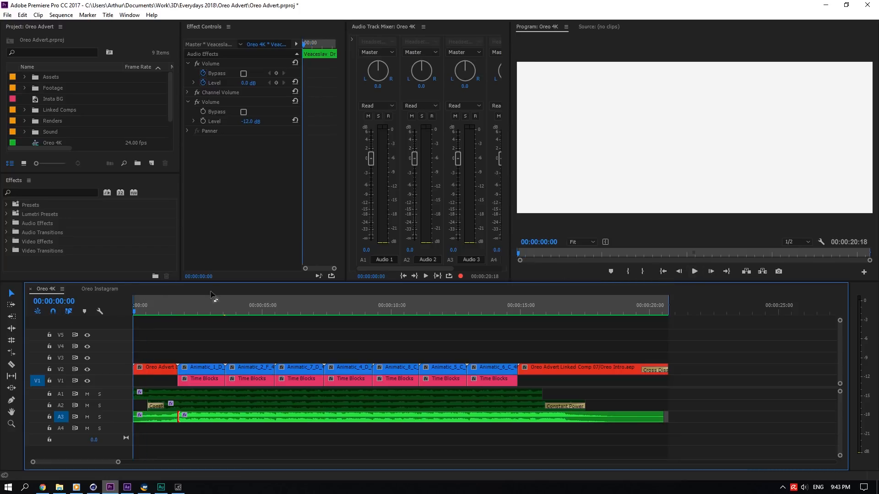
click(695, 271)
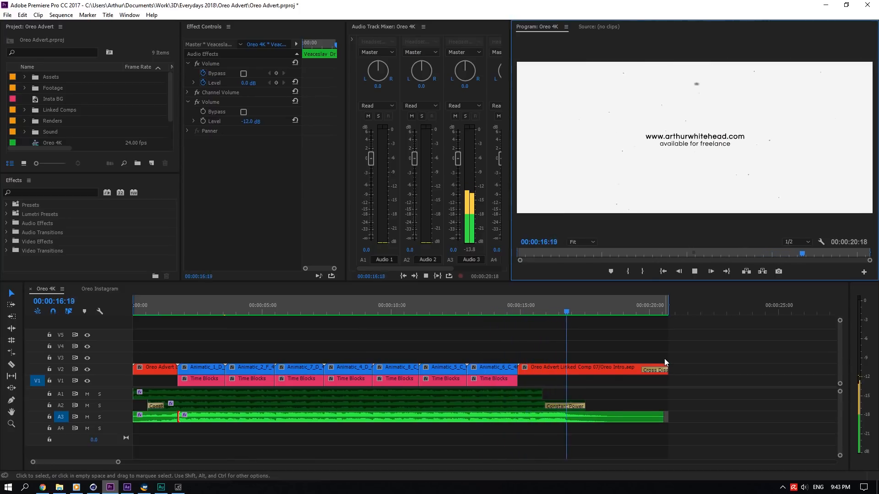
- Clear the loose Insta BG and Oreo Insta-5.jpg items from the project panel's root level
click(494, 305)
click(46, 98)
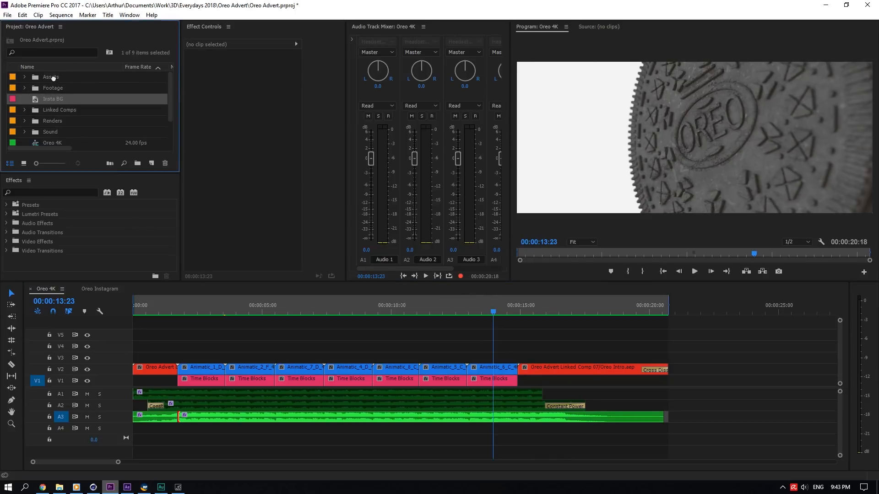
key(Delete)
scroll(45, 122, down, 1)
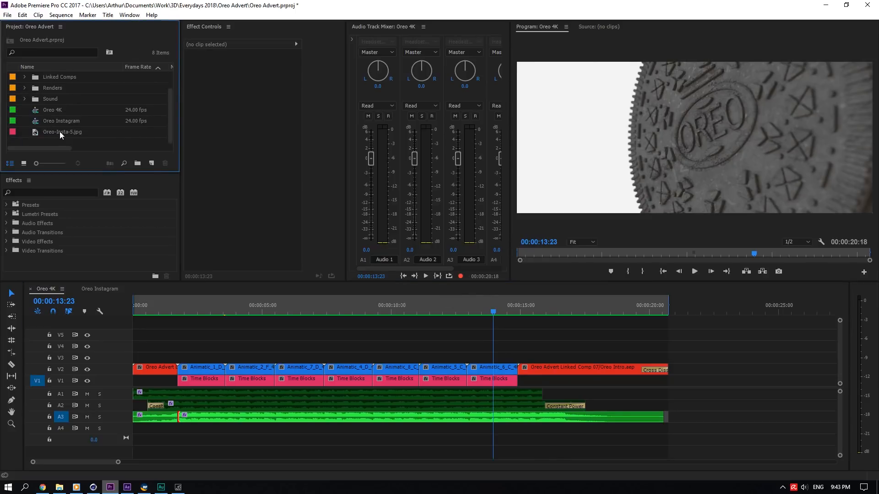
mouse_move(59, 132)
mouse_down()
mouse_move(83, 83)
mouse_move(53, 77)
mouse_move(59, 120)
mouse_up()
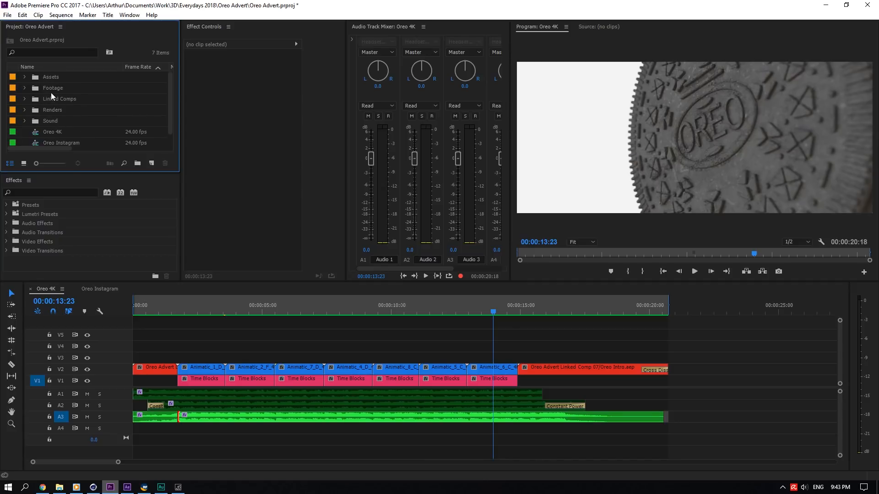
- Review the Oreo Instagram sequence and its nested Oreo 4K clip, then return to the Oreo 4K sequence
click(24, 77)
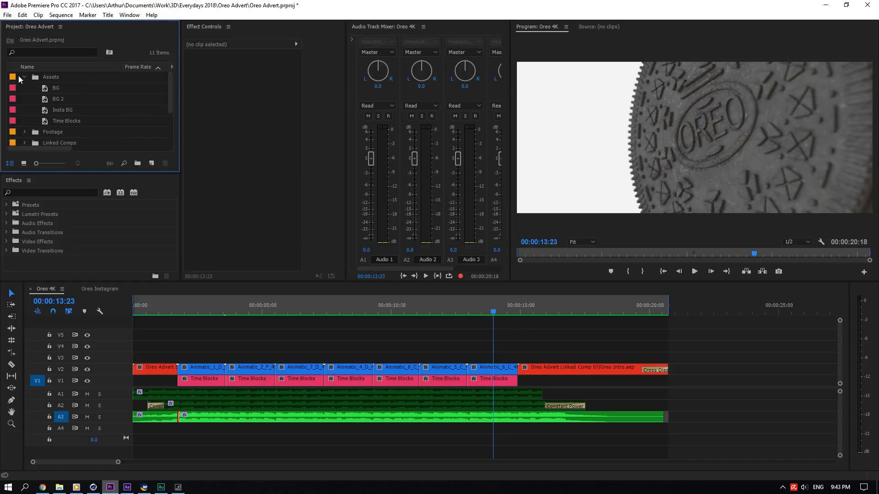
click(59, 110)
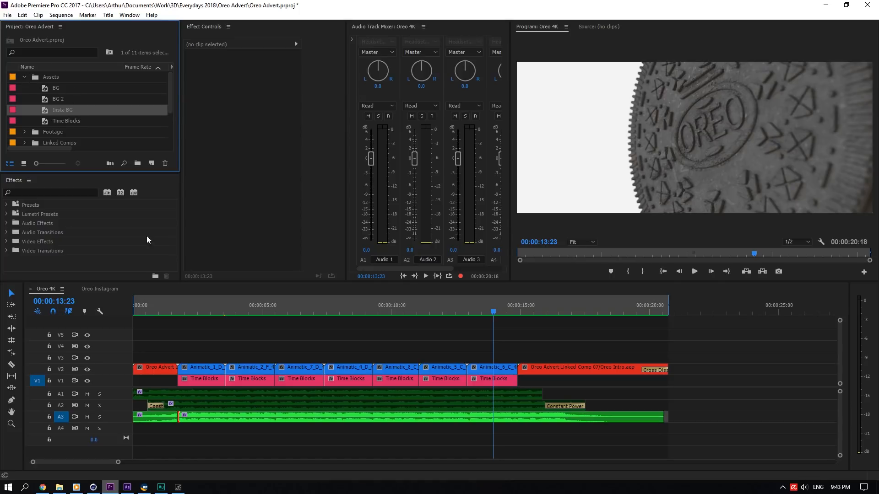
click(94, 288)
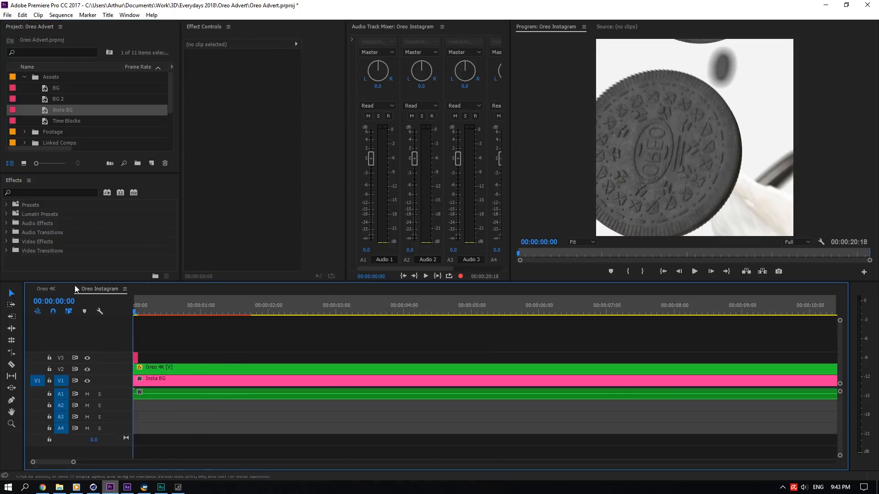
click(46, 288)
click(102, 290)
click(154, 368)
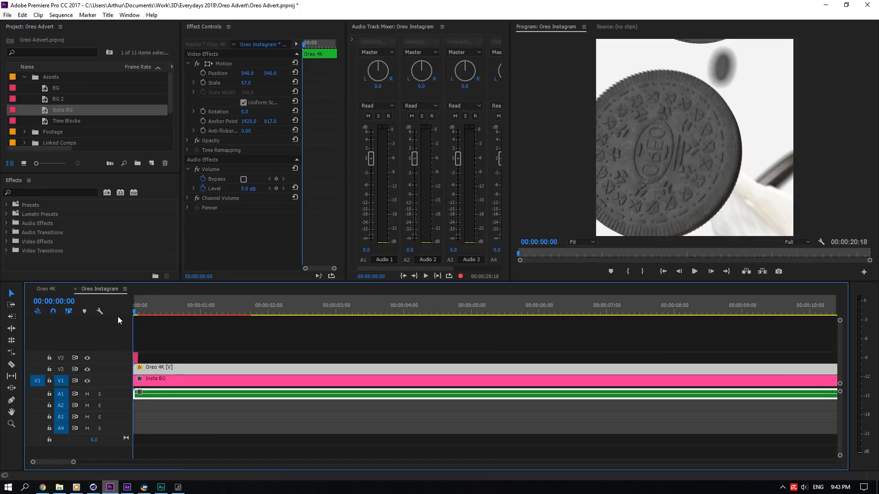
key(space)
drag(180, 315, 569, 310)
click(50, 289)
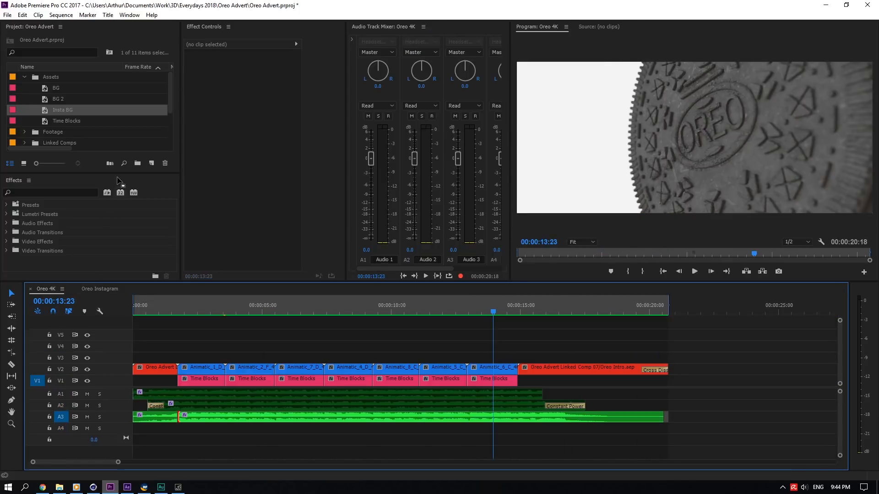
- Browse the Assets, Footage and Linked Comps folders in the project panel
click(24, 77)
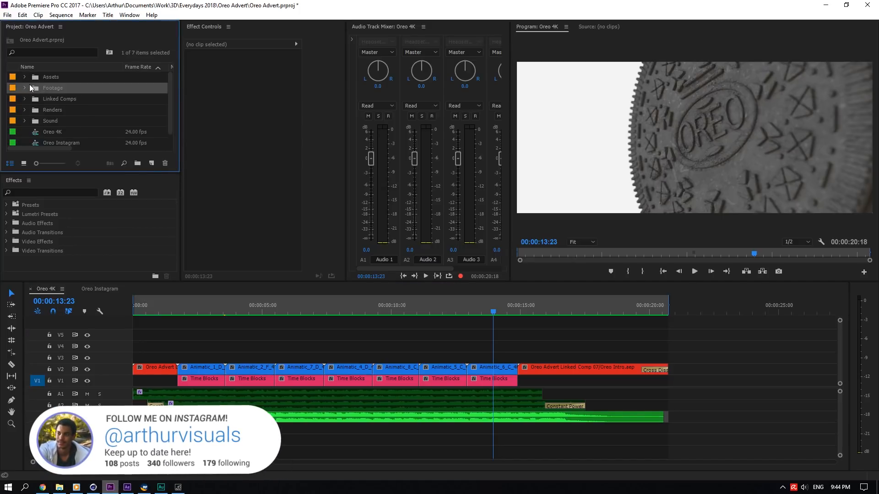
click(25, 88)
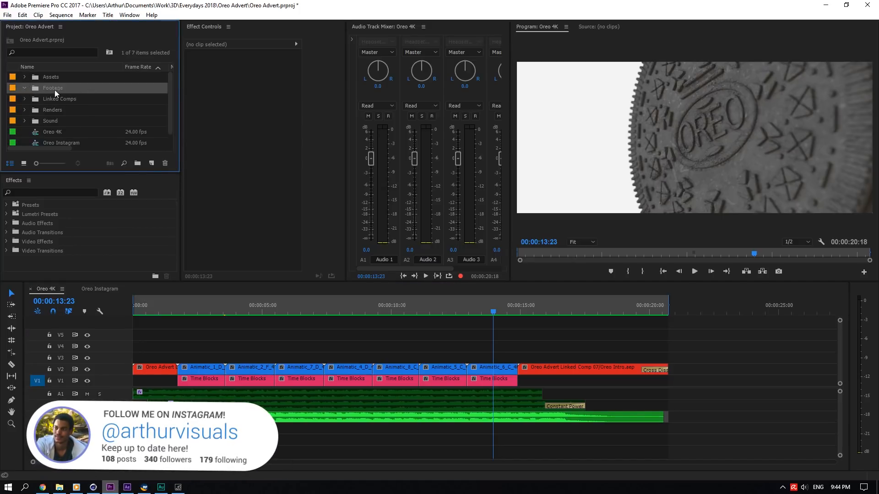
click(25, 87)
click(49, 90)
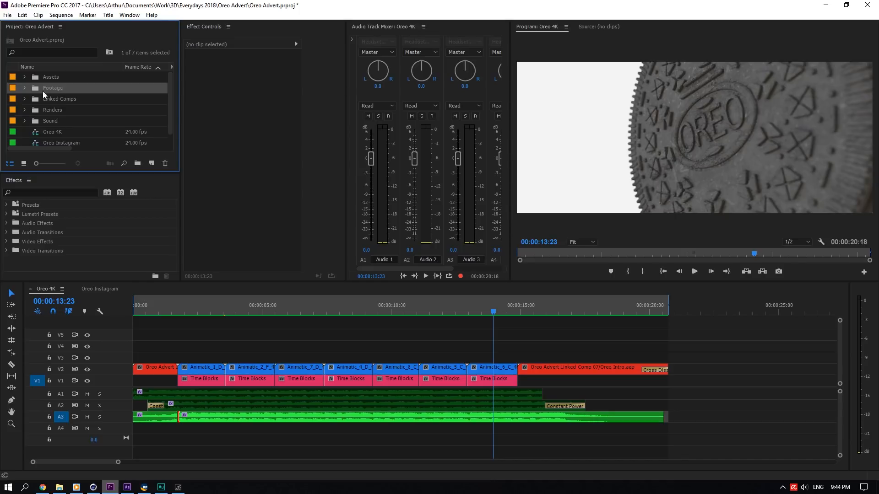
click(60, 99)
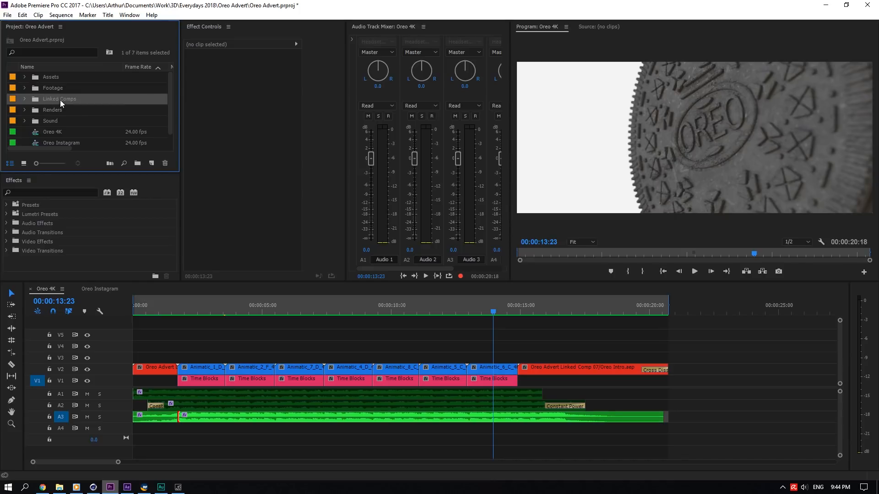
click(24, 99)
click(76, 110)
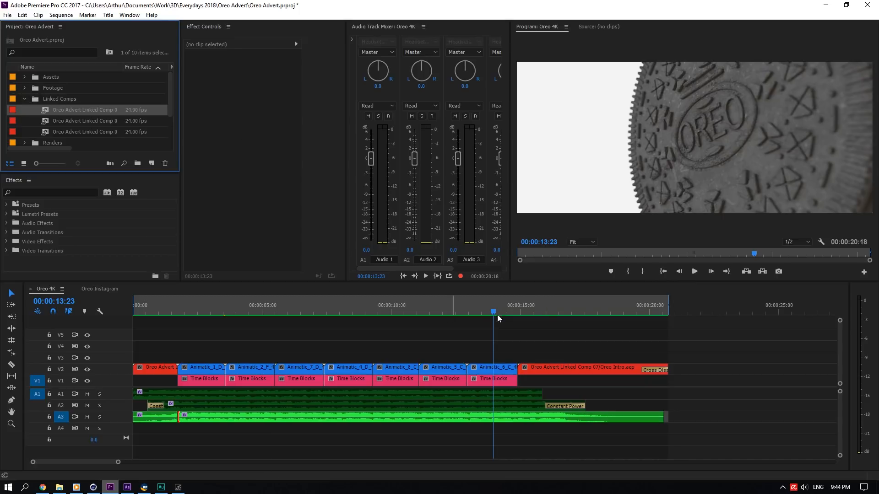
- Scrub through the closing section of the Oreo 4K sequence
click(525, 305)
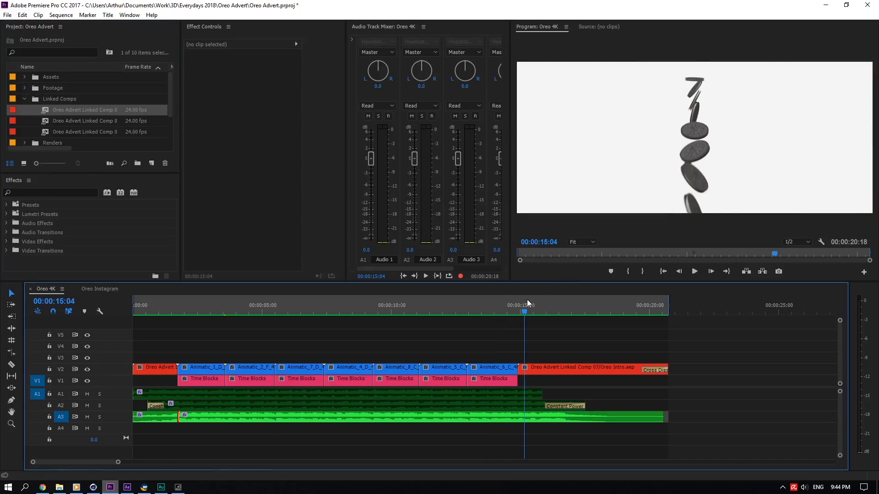
drag(528, 302, 566, 308)
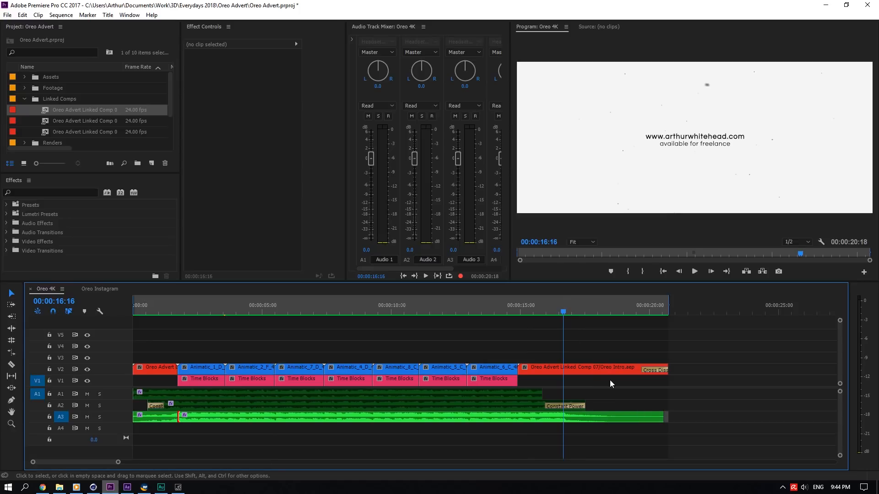
drag(553, 312, 577, 314)
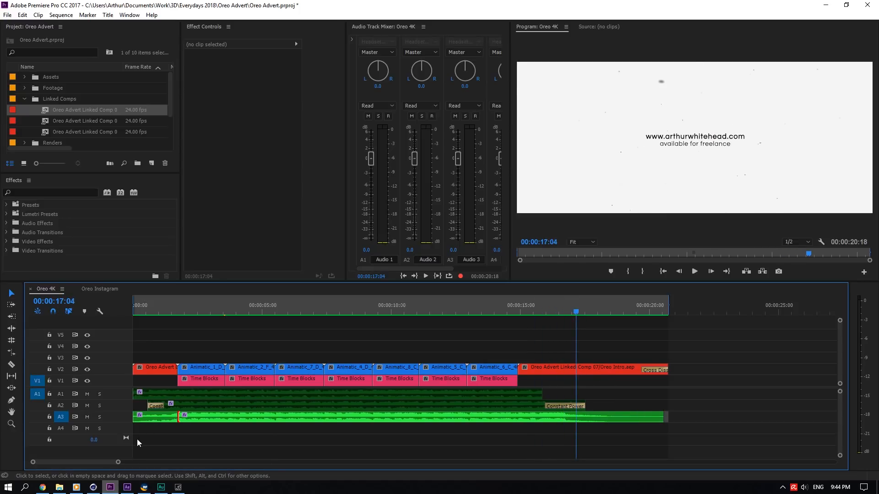
click(127, 488)
key(alt+Tab)
- Browse the Renders and Sound folders, then select the Oreo 4K sequence and return the playhead to its start
click(24, 99)
click(43, 110)
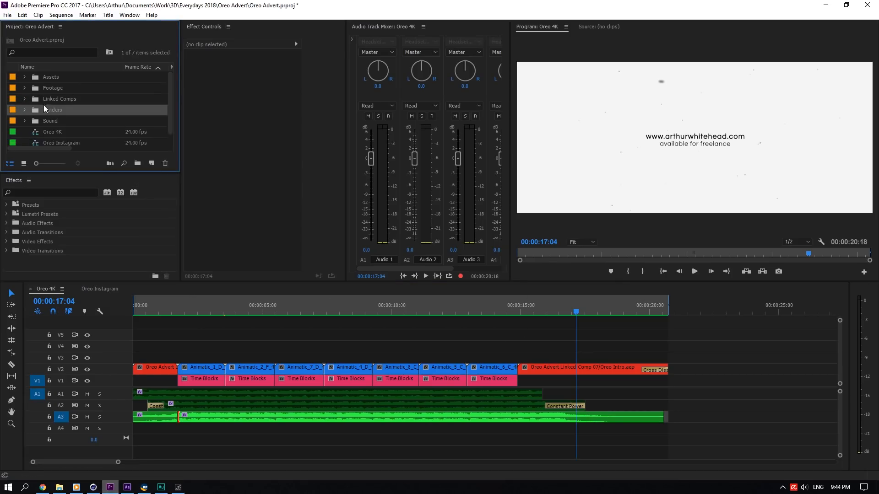
click(25, 110)
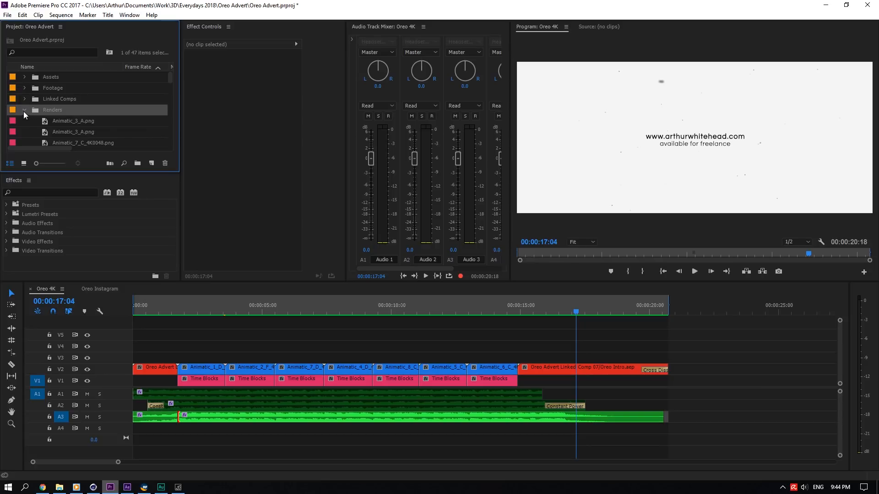
click(24, 110)
scroll(168, 109, down, 1)
click(24, 110)
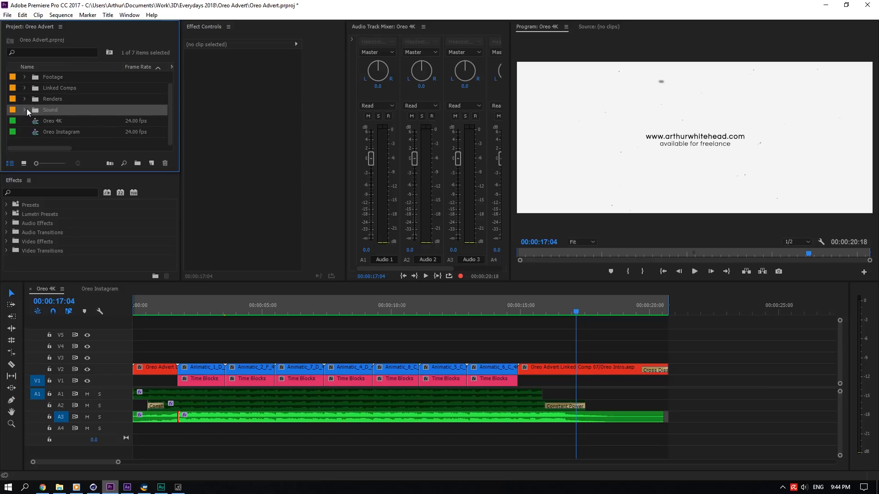
drag(170, 110, 151, 94)
click(24, 120)
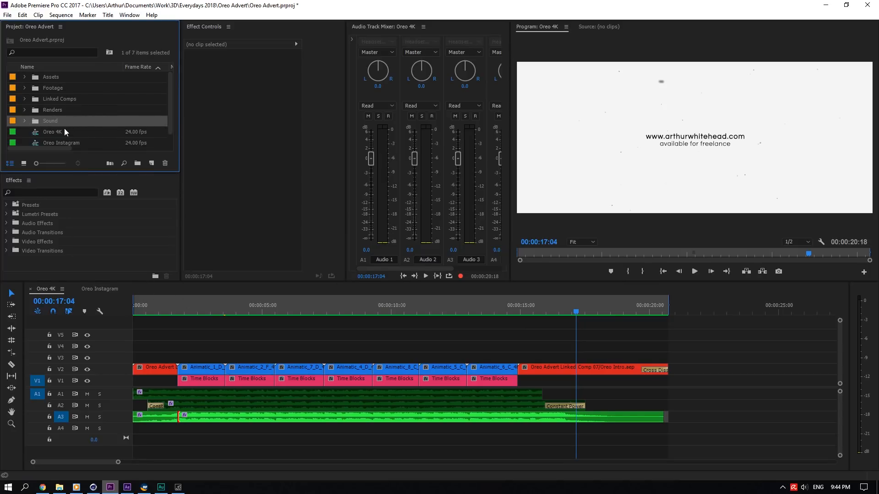
click(96, 133)
drag(265, 303, 131, 304)
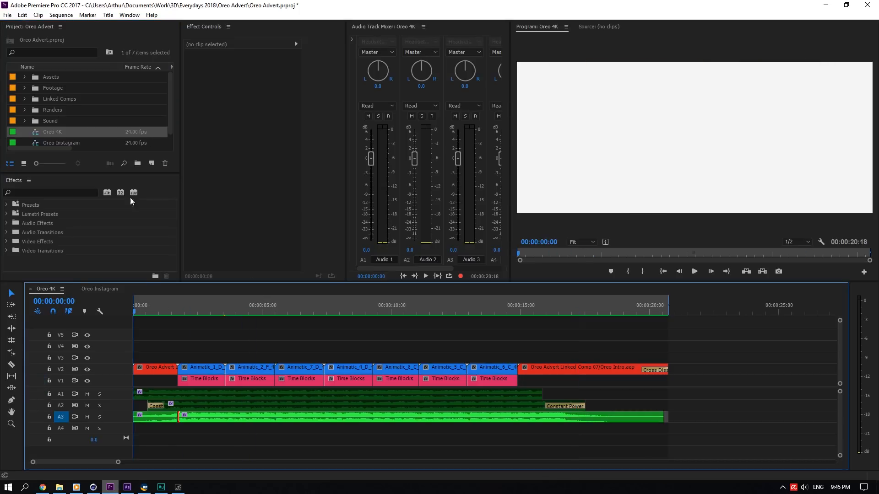
- Open the Sequence Settings for the Oreo 4K sequence and examine the timebase options
click(61, 15)
click(86, 25)
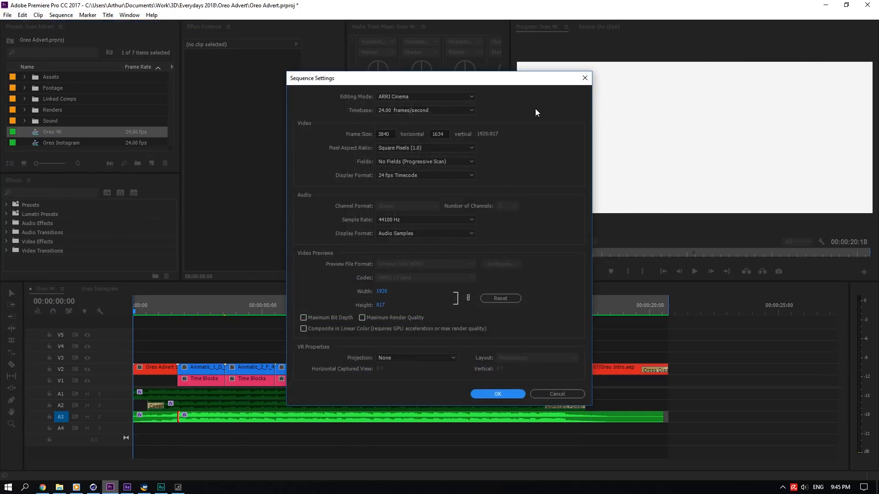
click(385, 134)
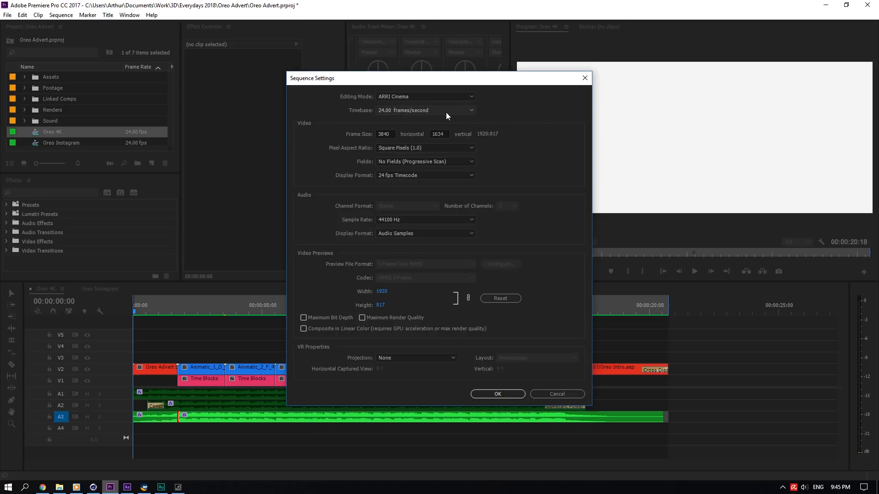
click(452, 111)
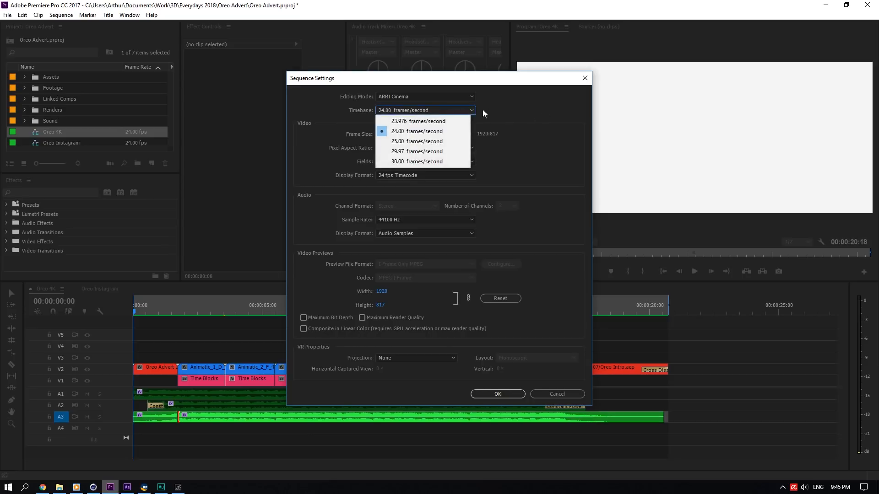
click(490, 107)
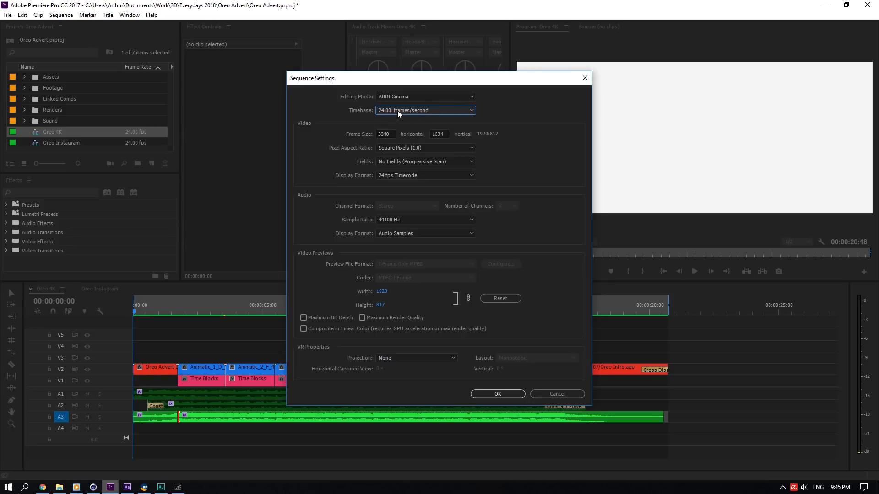
click(454, 109)
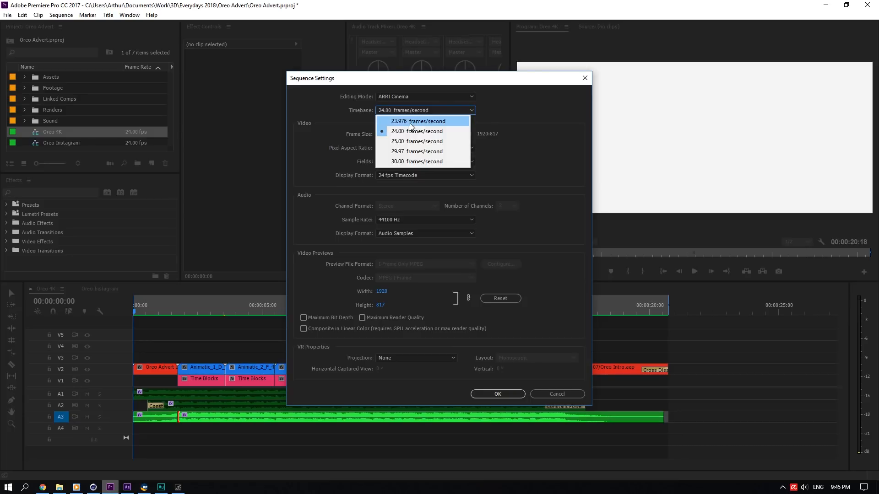
click(485, 109)
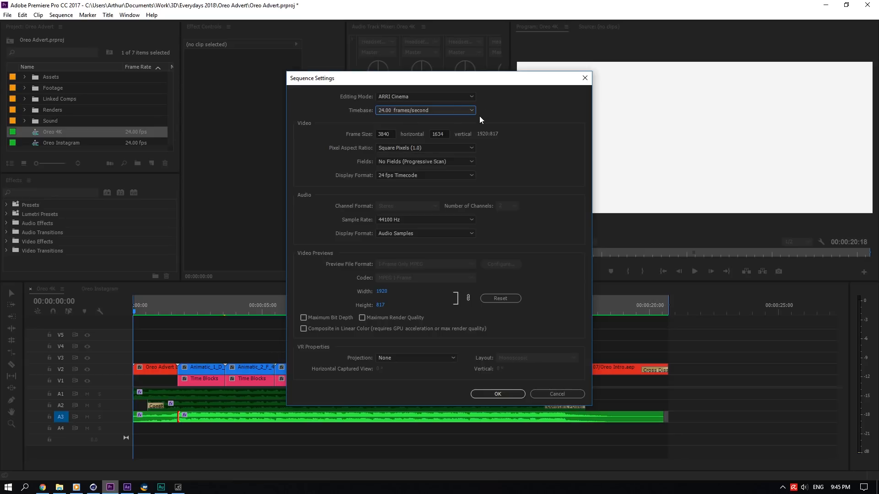
click(455, 108)
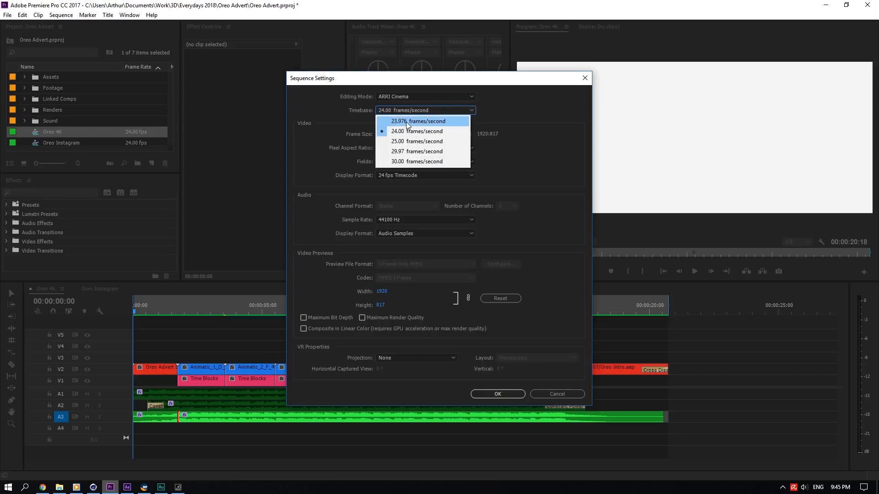
click(420, 111)
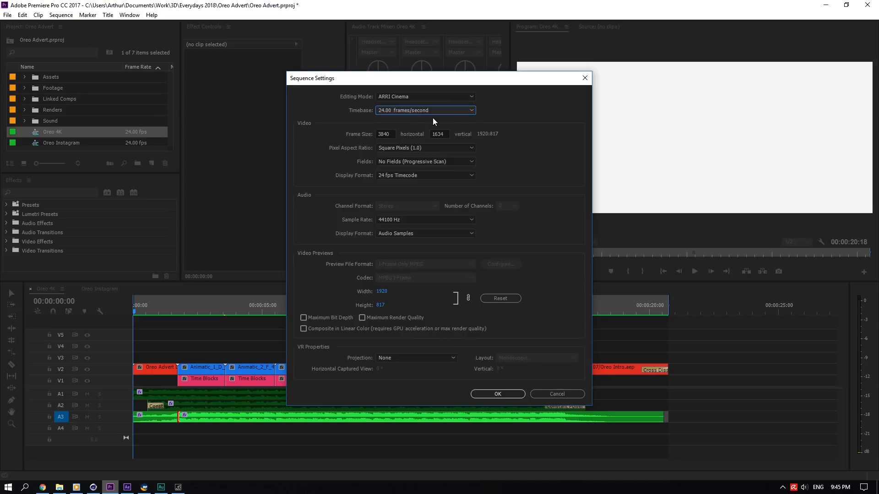
- Examine the sample rate, frame size and video preview width settings, then cancel the Sequence Settings dialog
click(385, 218)
click(474, 220)
click(436, 220)
click(434, 220)
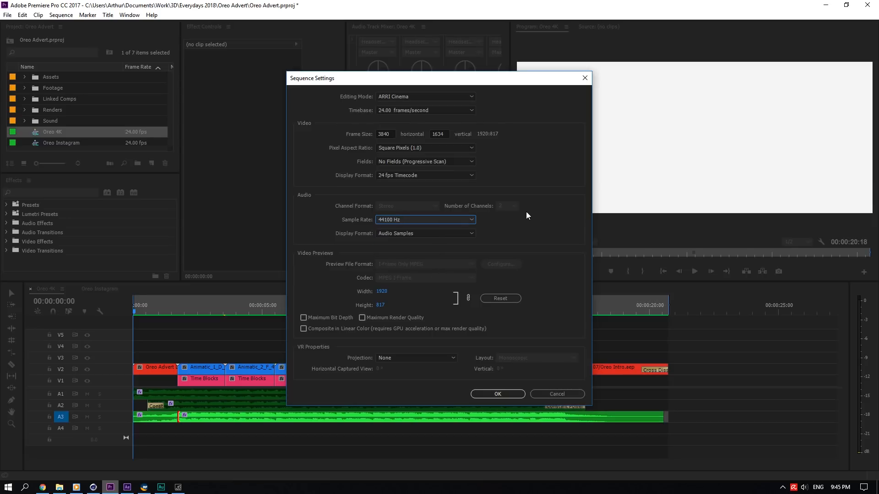
click(382, 292)
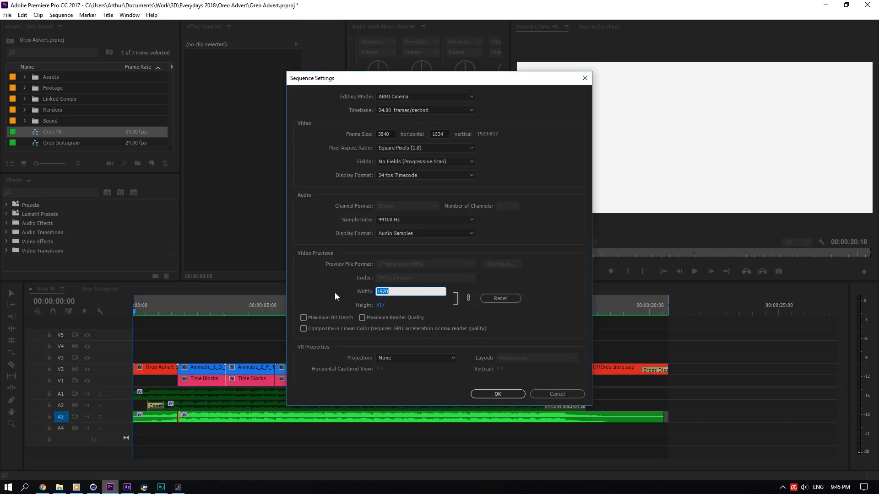
click(390, 133)
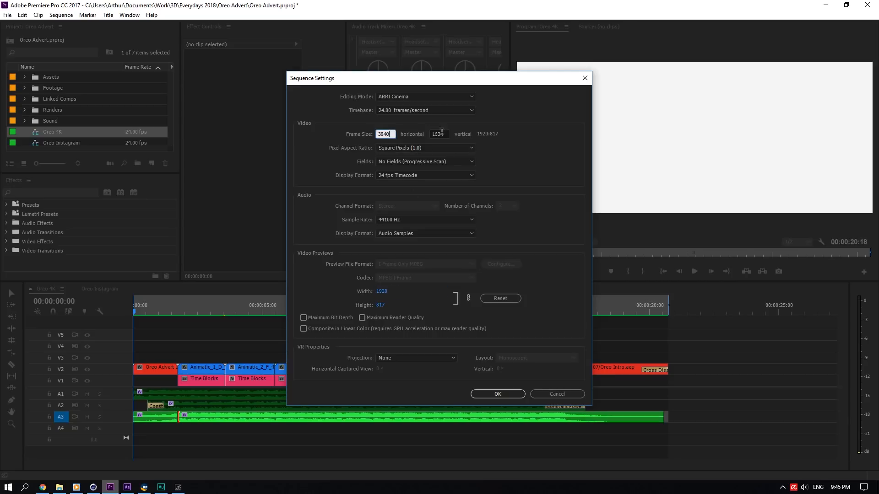
drag(536, 85, 380, 83)
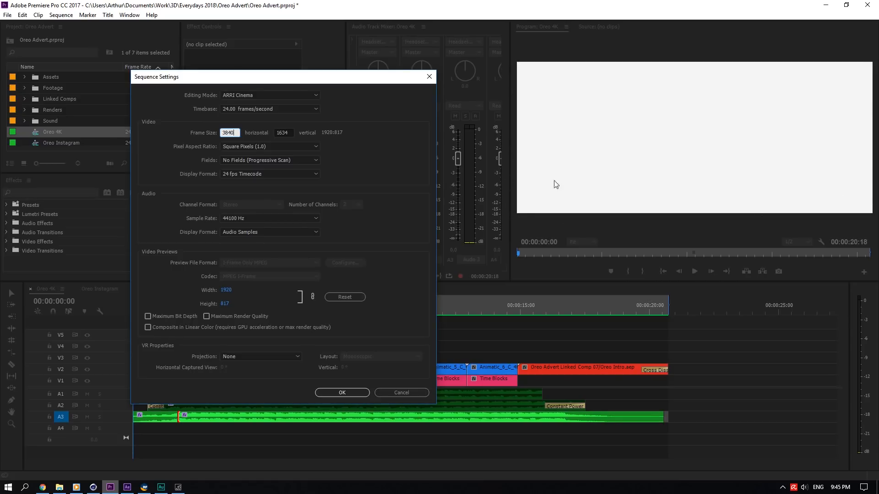
click(226, 290)
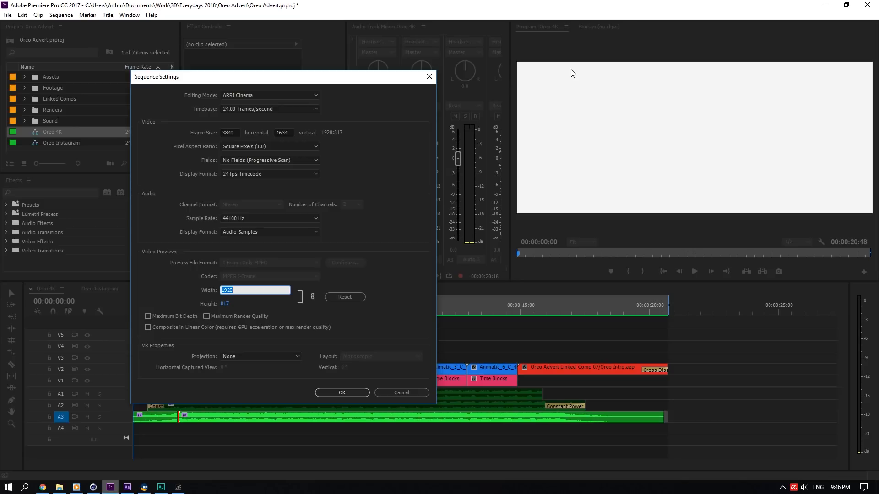
click(358, 176)
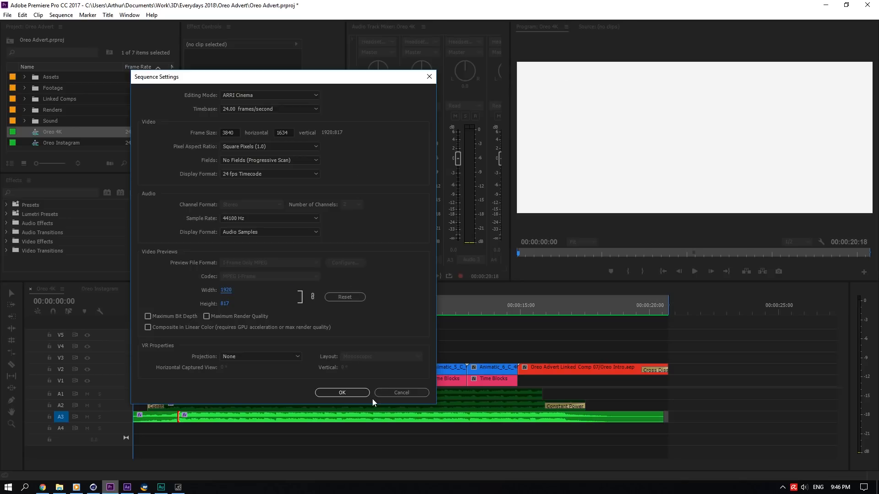
click(408, 392)
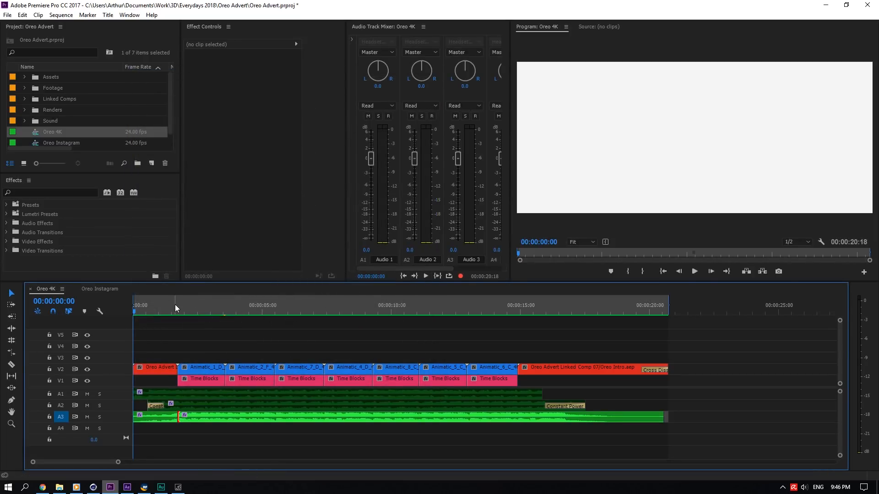
- Scrub the opening of the Oreo 4K sequence and inspect the first Animatic and Time Blocks clips
drag(174, 304, 200, 306)
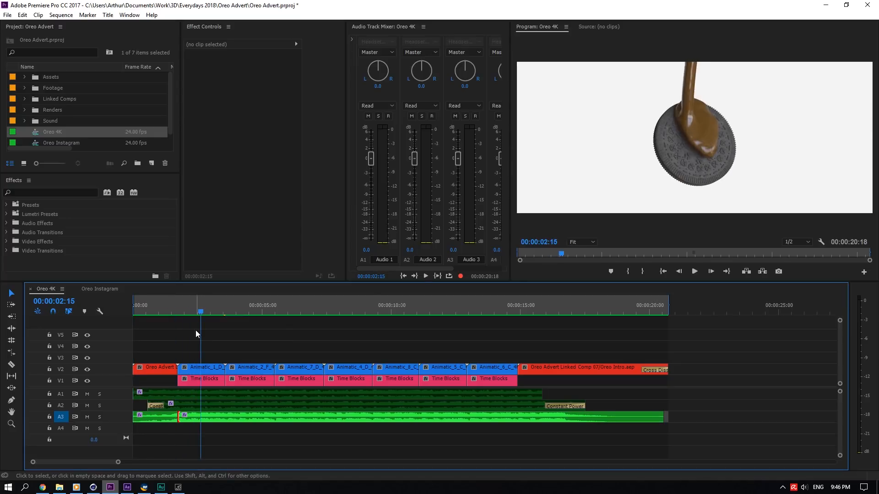
click(208, 367)
key(Up)
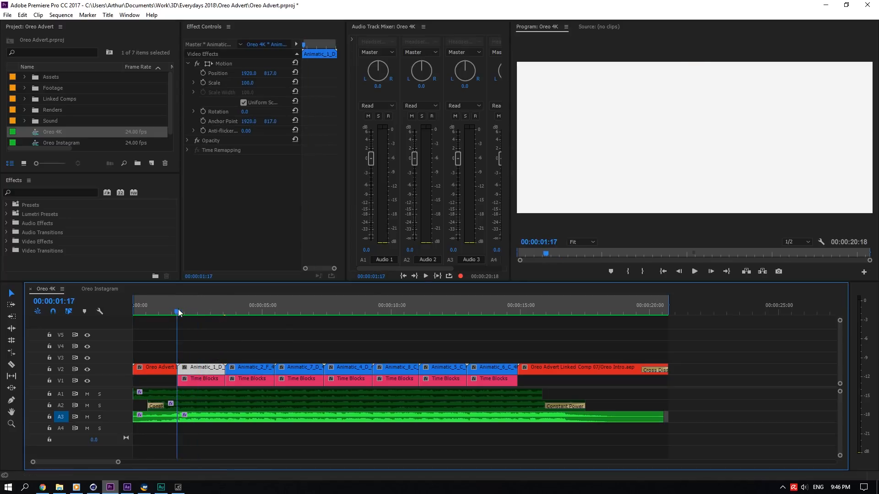
click(207, 379)
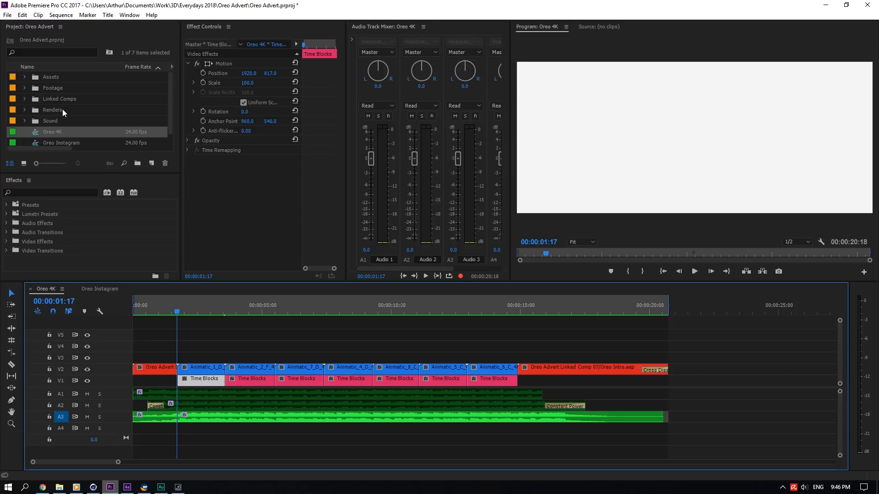
click(171, 119)
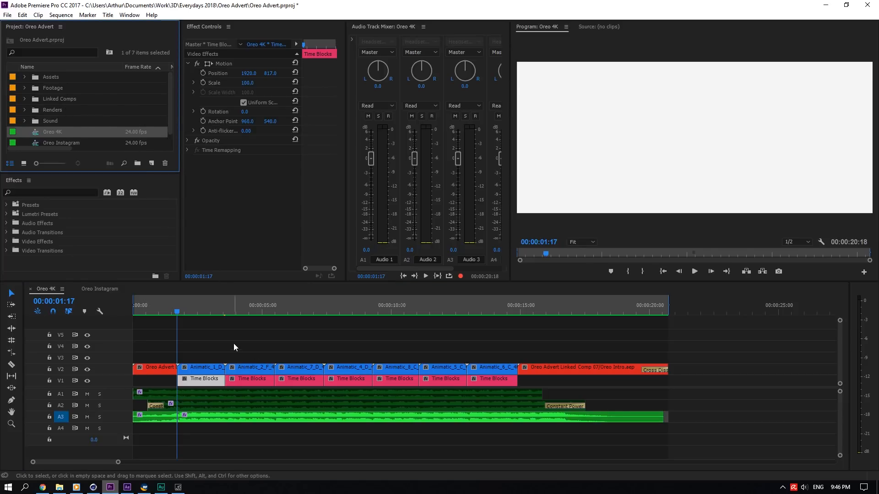
drag(176, 304, 200, 304)
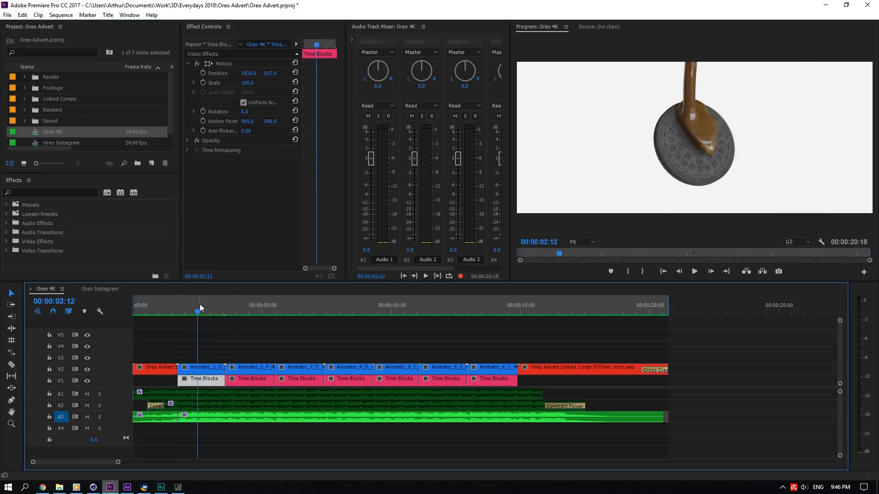
click(151, 163)
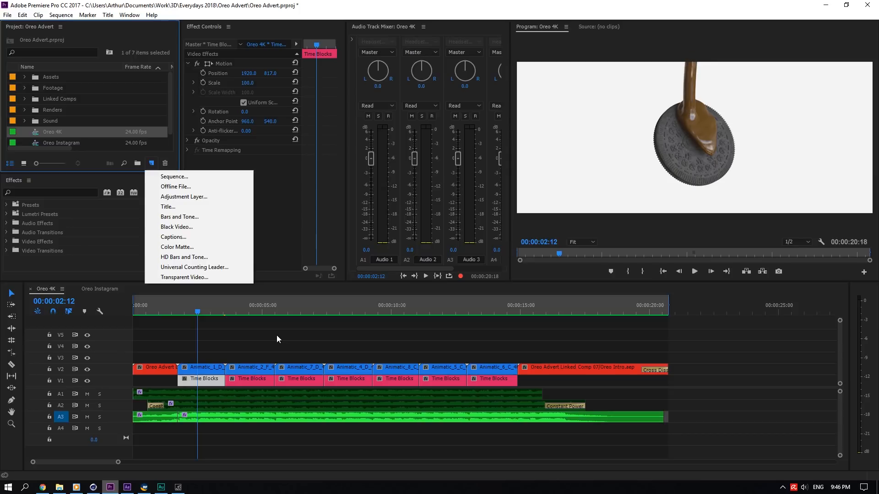
click(274, 323)
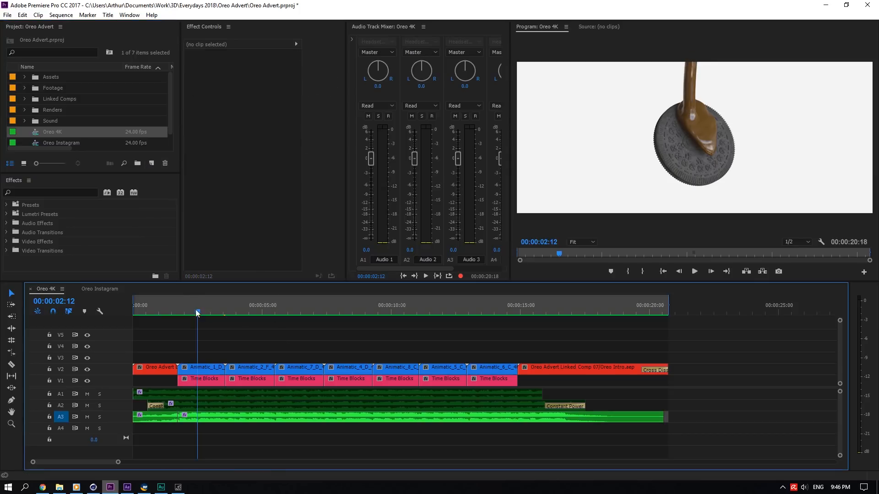
mouse_move(201, 308)
mouse_down()
mouse_move(223, 310)
mouse_move(172, 314)
mouse_move(222, 307)
mouse_move(199, 312)
mouse_up()
click(219, 369)
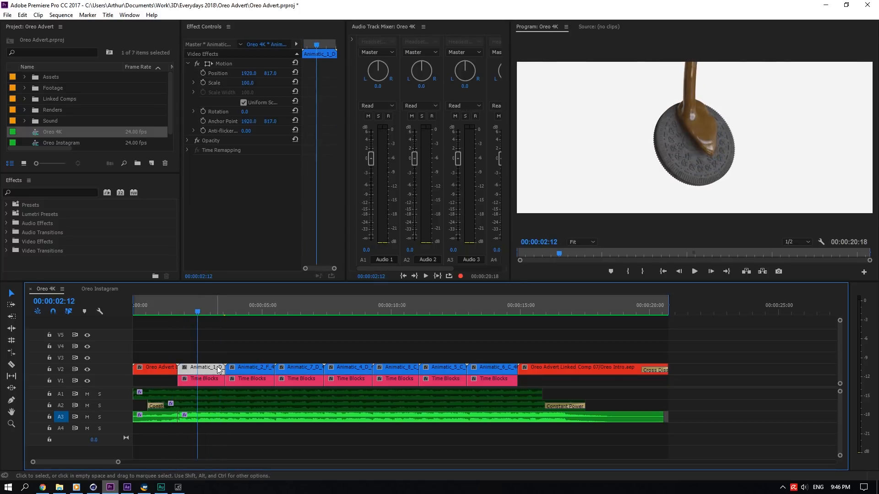
click(233, 320)
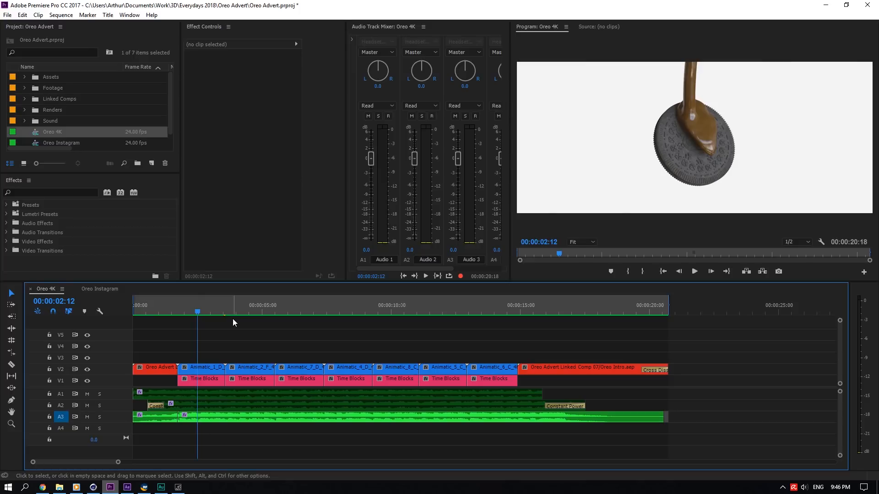
drag(177, 307, 134, 309)
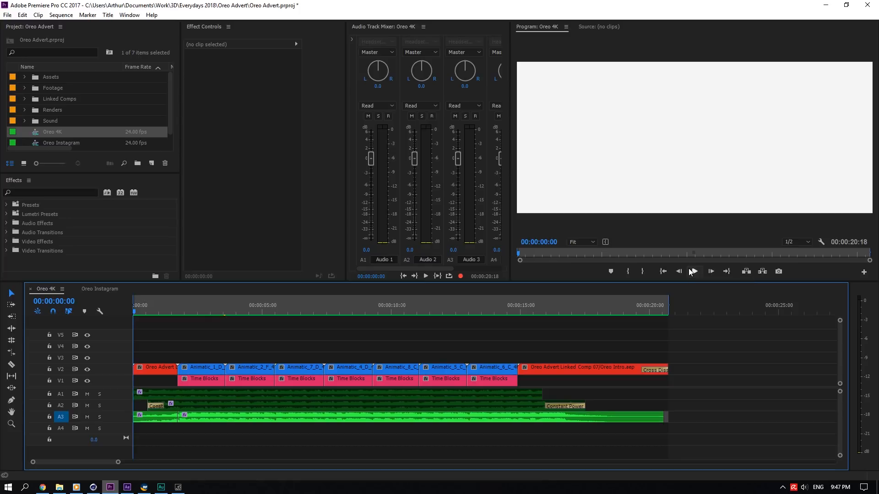
- Save the project and scrub the playhead across the first Time Blocks clip in the Oreo 4K sequence
key(ctrl+s)
drag(173, 303, 106, 310)
click(203, 308)
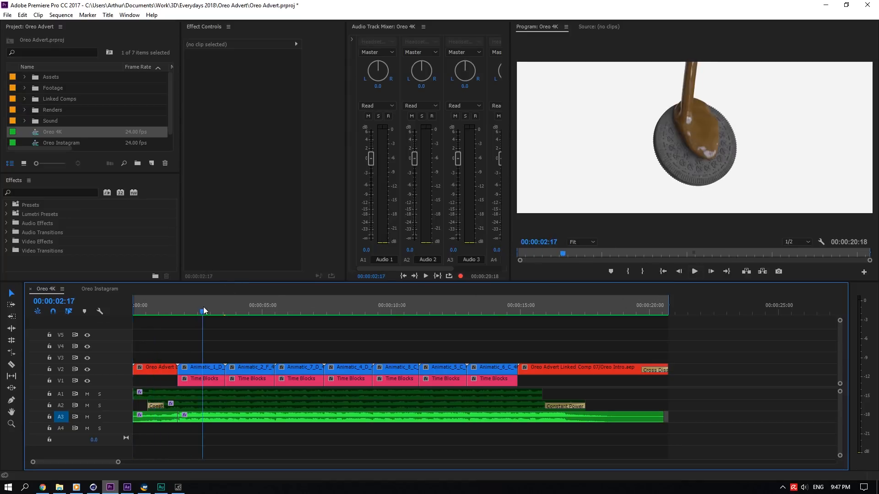
click(213, 381)
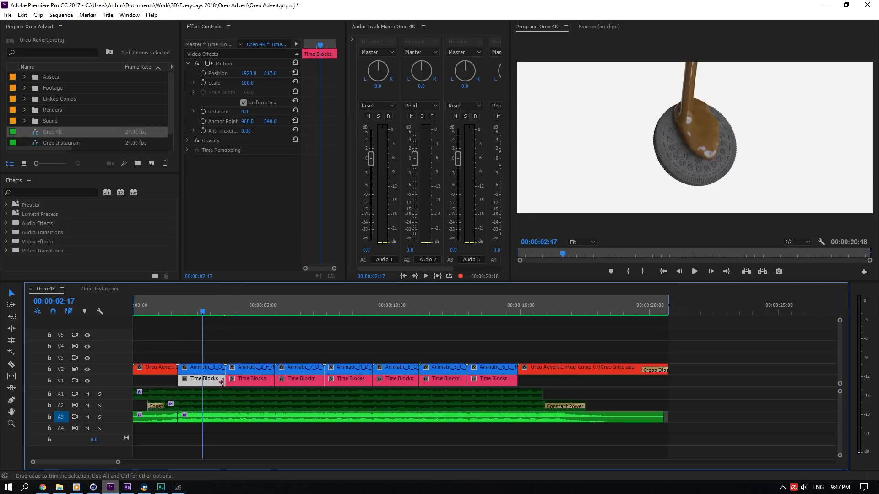
drag(209, 313, 178, 328)
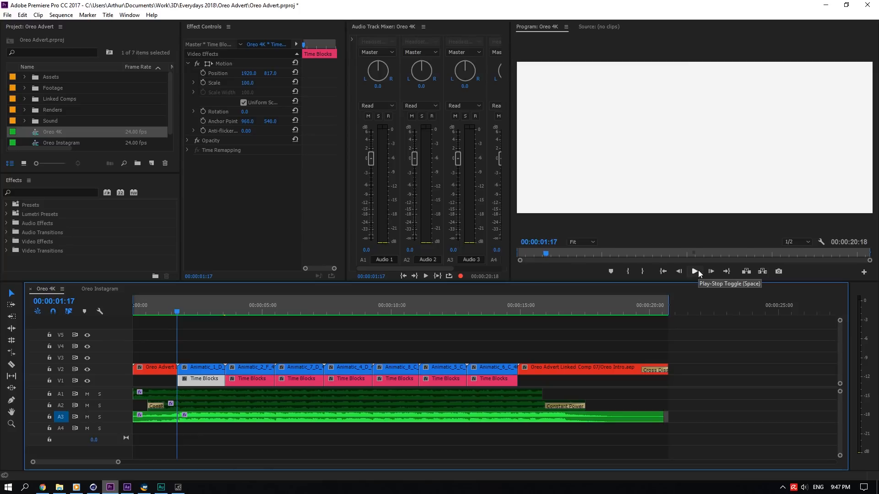
- Select the music and Time Blocks clips and play back the opening seconds of the Oreo 4K sequence
click(231, 417)
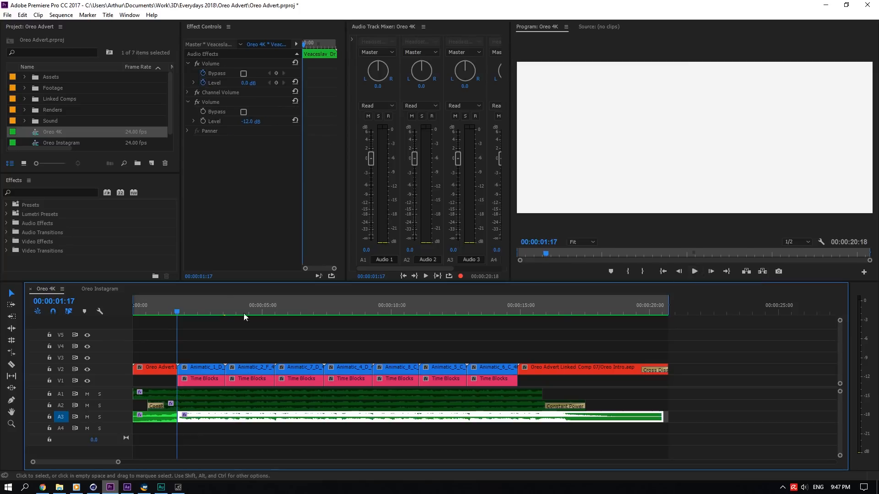
drag(186, 309, 218, 303)
click(694, 271)
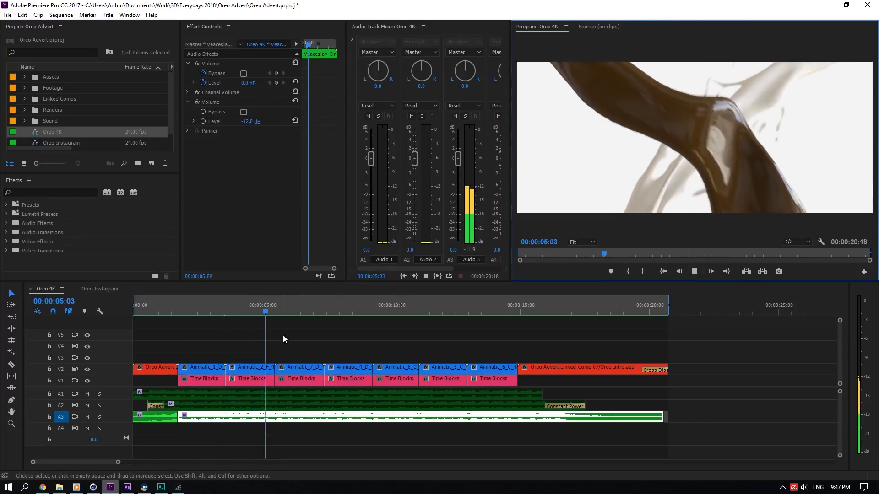
click(214, 306)
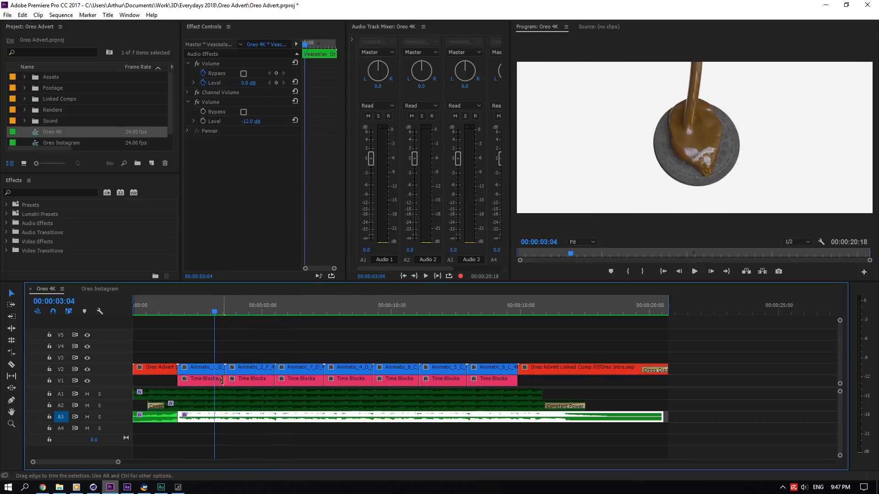
click(225, 379)
click(267, 380)
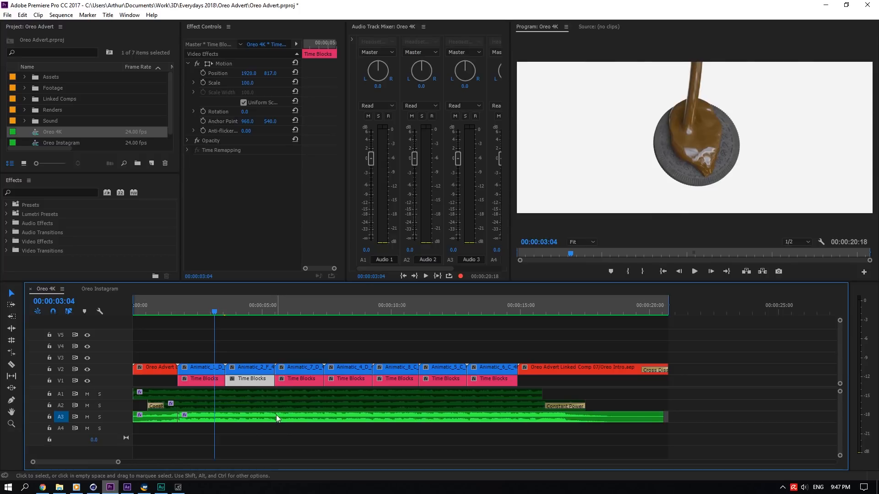
click(224, 379)
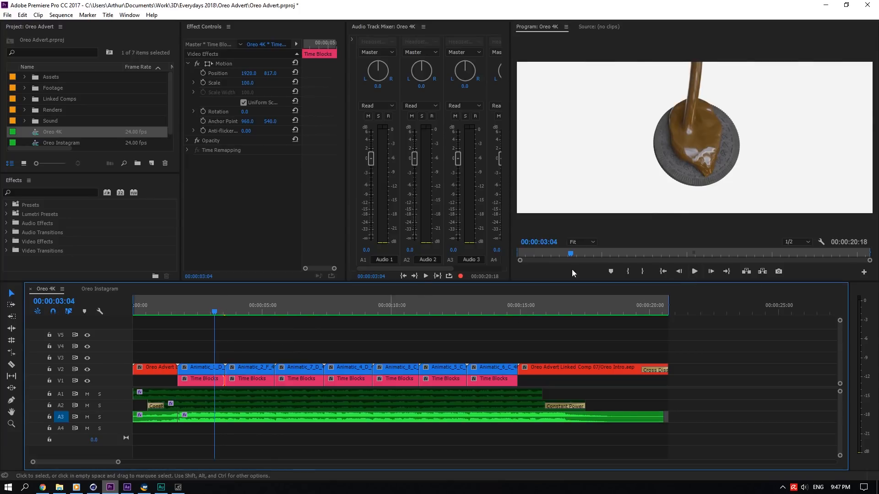
click(698, 270)
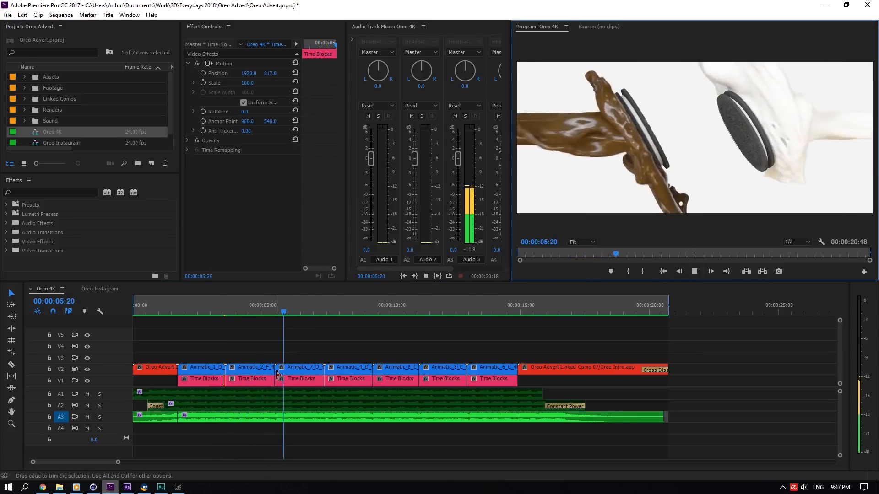
click(276, 310)
click(695, 271)
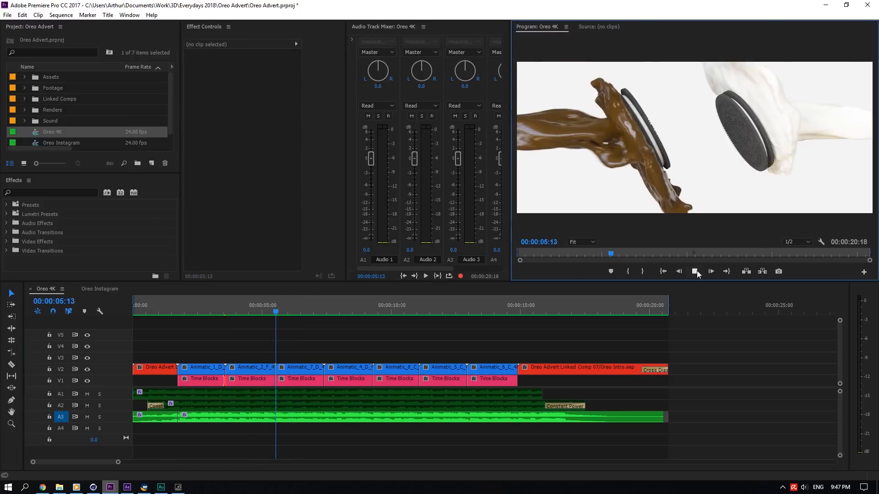
- Inspect the Animatic_7_D clip and scrub the playhead across the opening clips of the Oreo 4K sequence
click(322, 373)
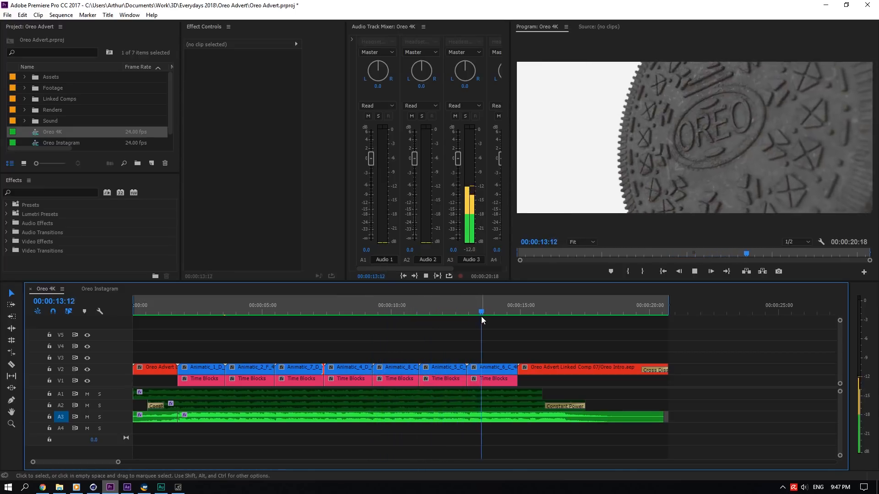
click(179, 312)
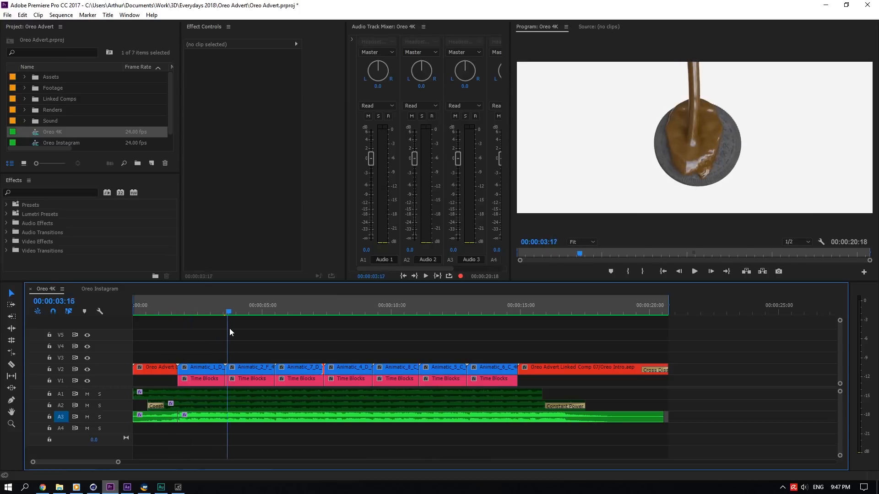
drag(230, 329, 281, 339)
click(248, 367)
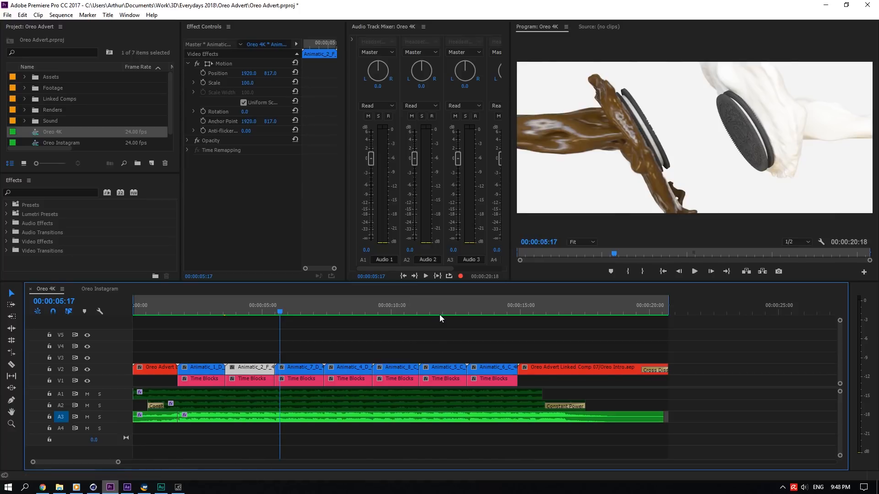
drag(439, 315, 137, 309)
click(411, 324)
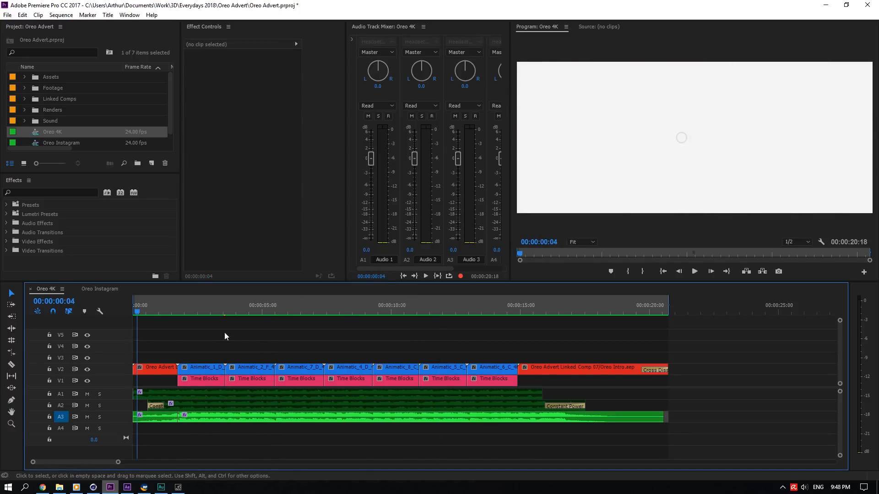
drag(252, 309, 224, 324)
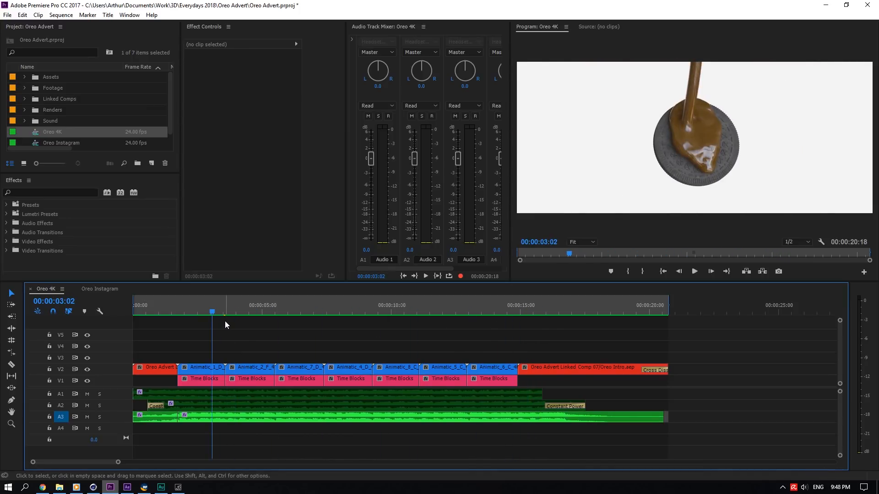
drag(210, 305, 291, 304)
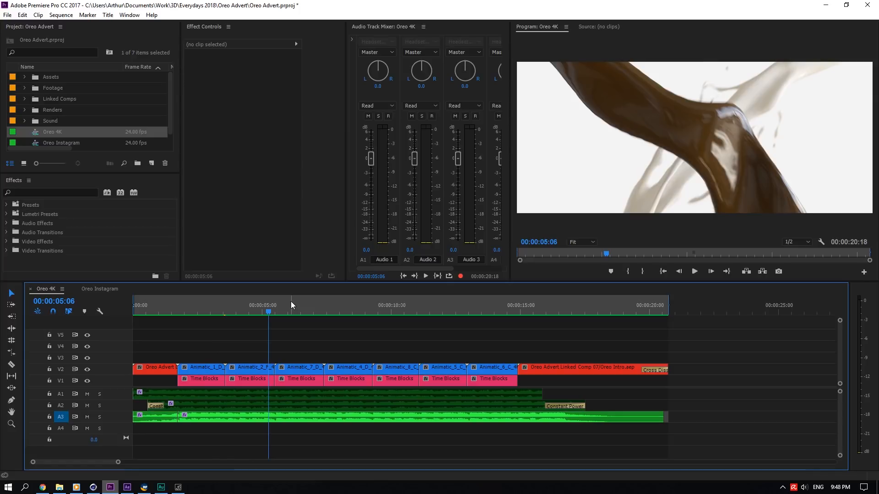
- Disable the music clips on track A3 and play back the sequence
click(274, 395)
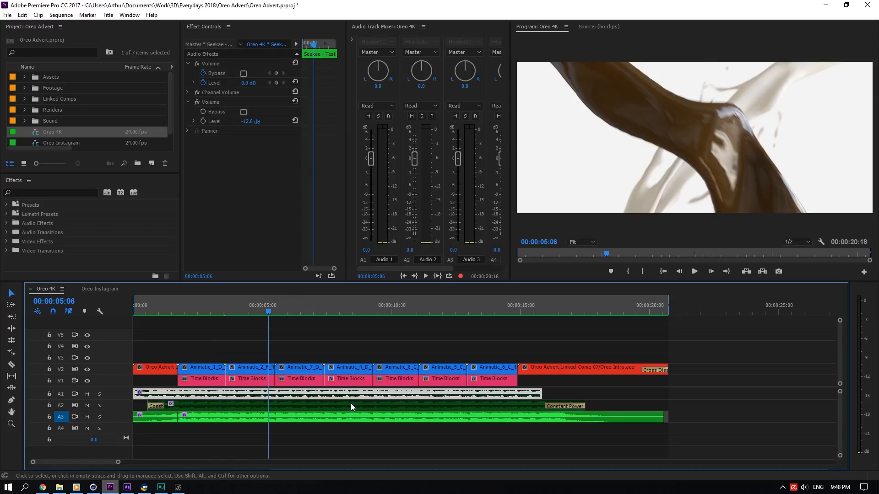
click(584, 342)
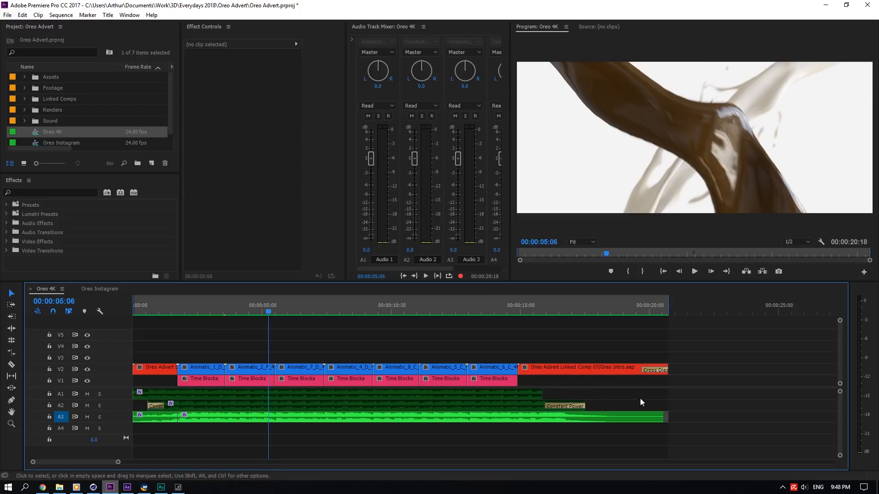
drag(520, 454, 170, 414)
right_click(171, 416)
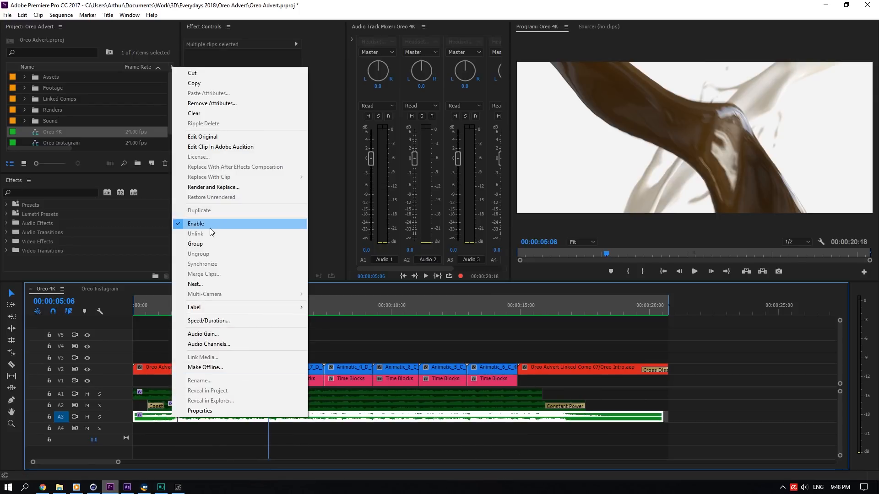
click(210, 225)
right_click(248, 395)
click(274, 186)
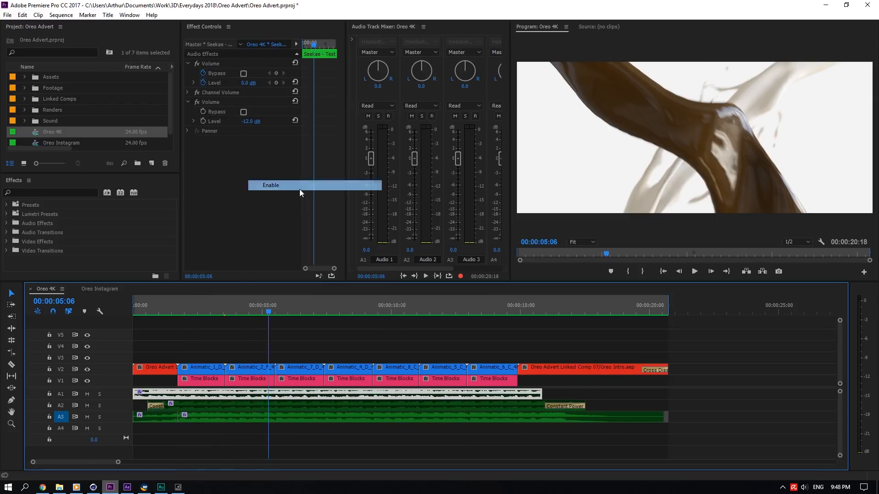
click(694, 271)
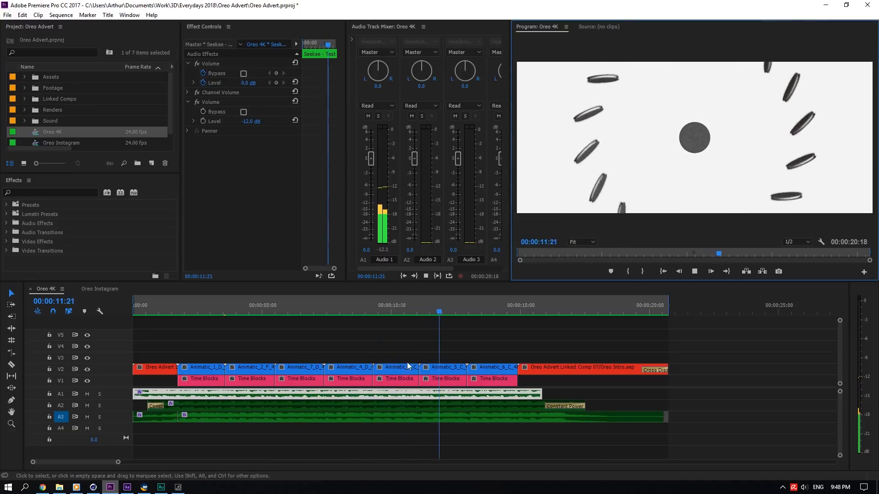
- Toggle the enable state of the A1 and A2 audio clips and play back the sequence to audition them
click(292, 312)
right_click(257, 395)
click(276, 188)
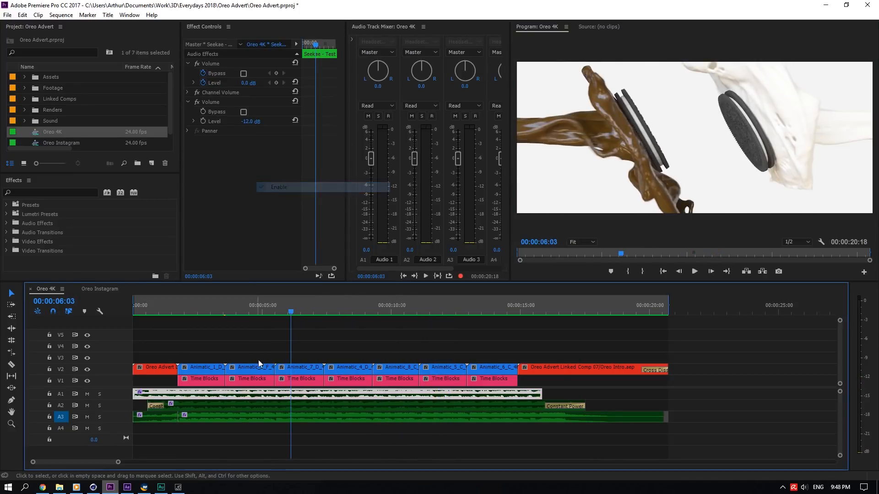
click(251, 405)
right_click(250, 405)
click(274, 199)
click(695, 272)
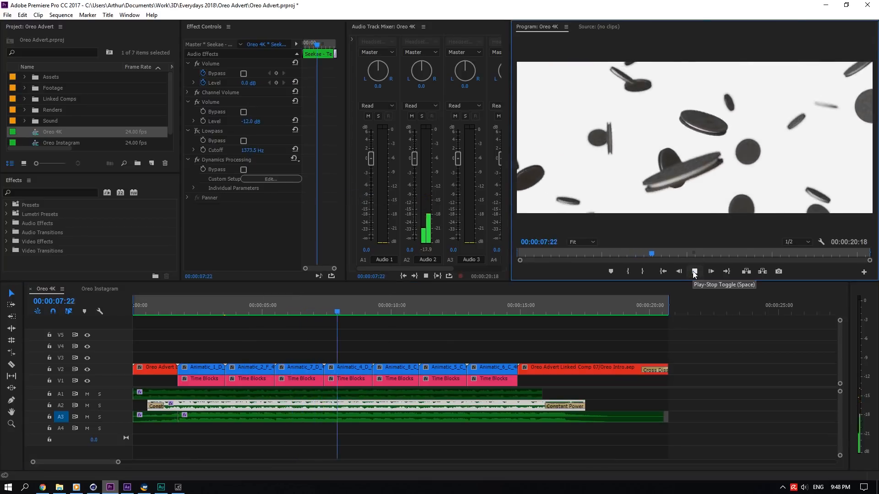
click(694, 271)
- Toggle the A2 audio clip, re-enable the A3 music clips and play back the sequence
right_click(285, 407)
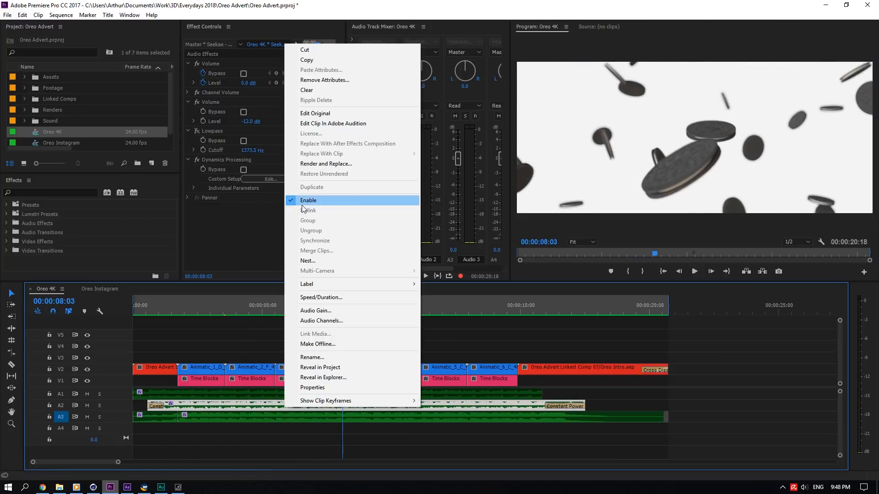
click(302, 205)
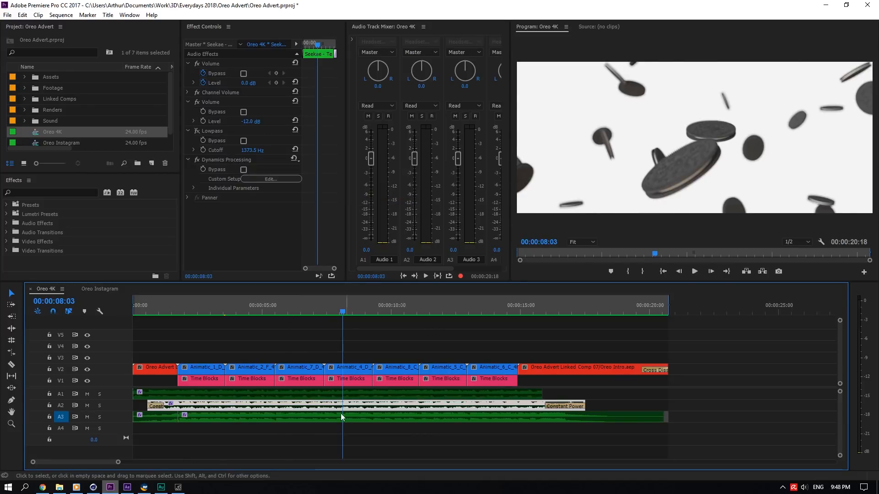
drag(316, 454, 211, 424)
right_click(212, 424)
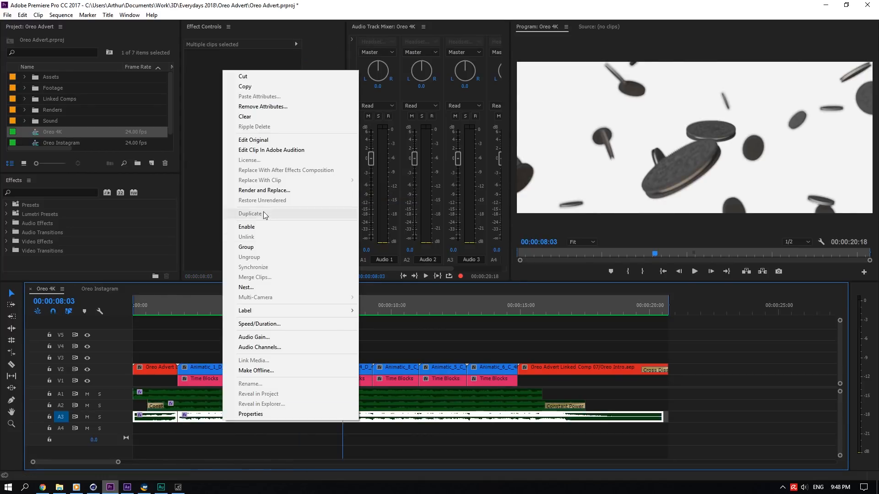
click(274, 227)
click(695, 271)
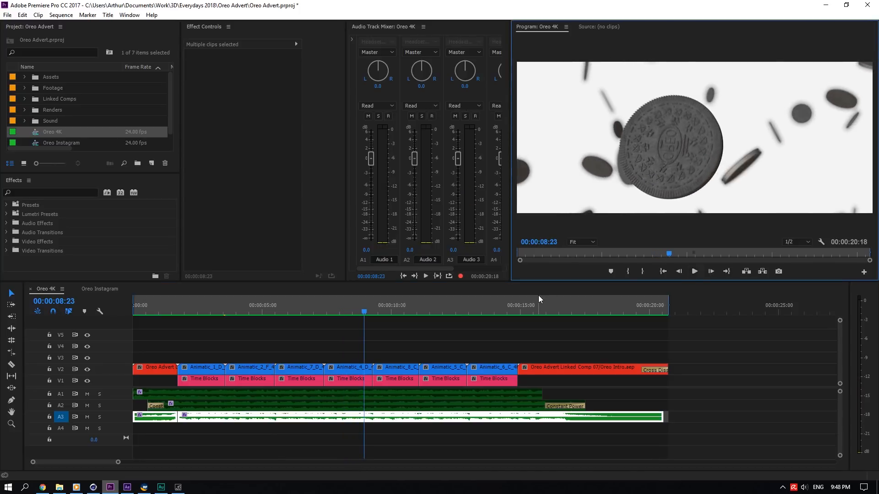
- Select the first and fourth Time Blocks clips and play back the opening of the sequence
click(268, 313)
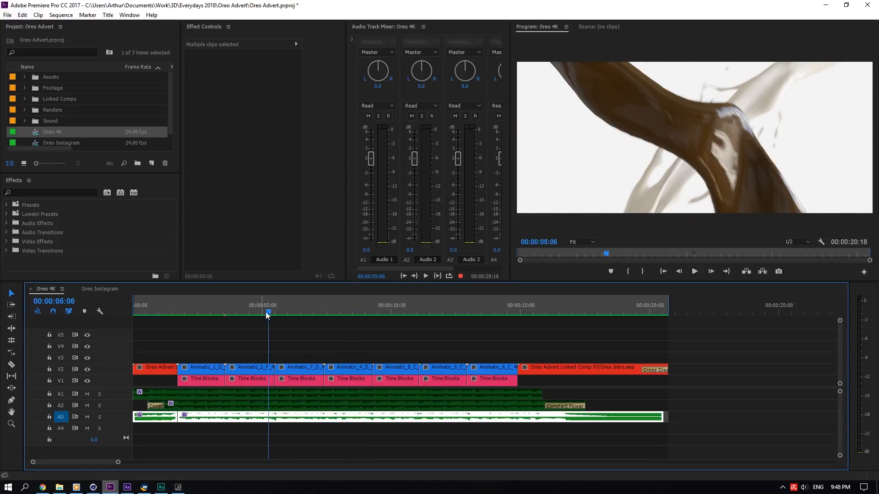
click(386, 337)
click(241, 385)
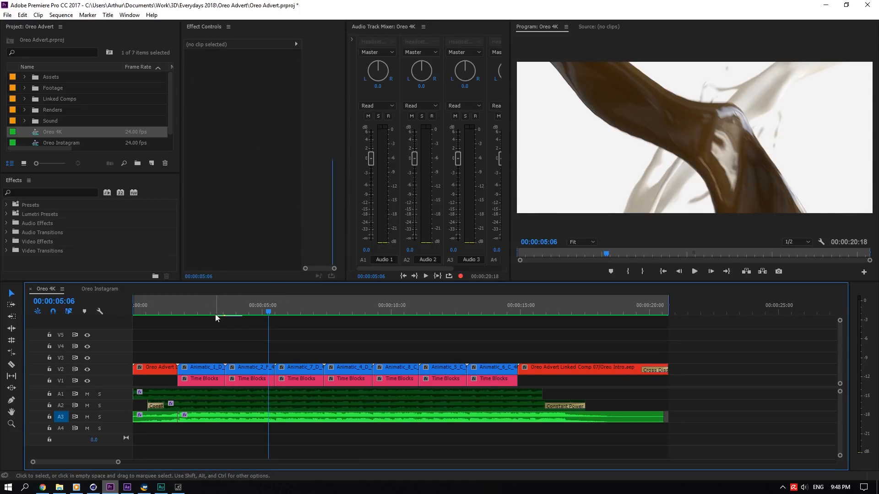
drag(269, 313, 187, 313)
click(211, 379)
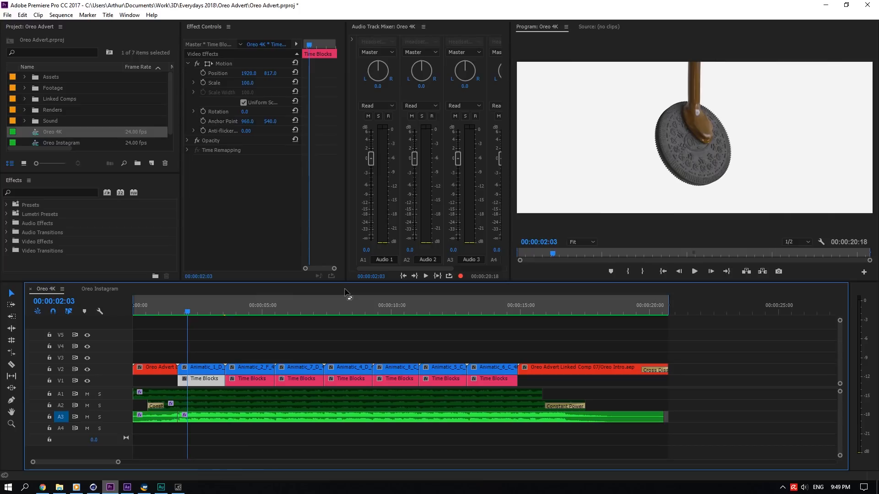
mouse_move(267, 312)
mouse_down()
mouse_move(236, 310)
mouse_move(264, 312)
mouse_up()
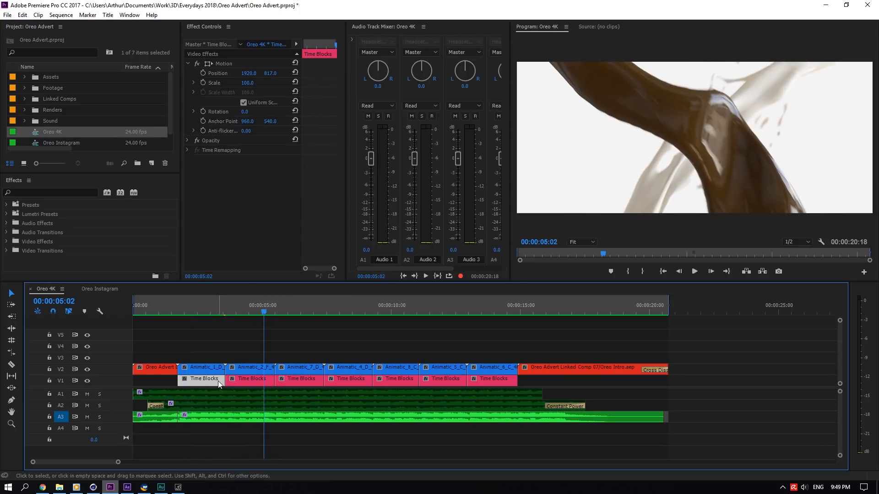
click(213, 311)
click(694, 271)
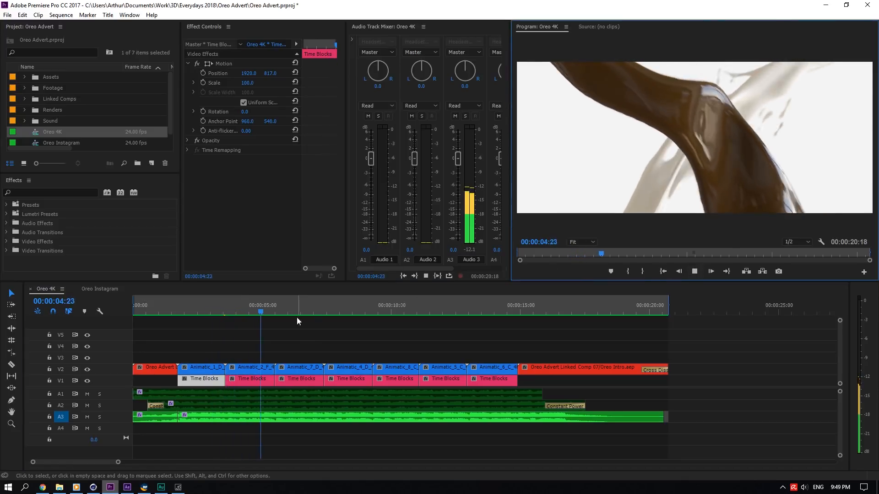
click(278, 306)
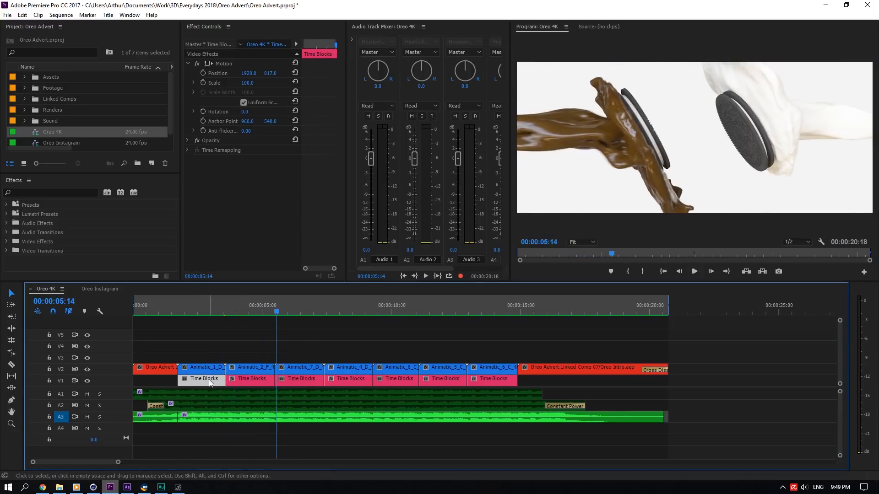
click(353, 383)
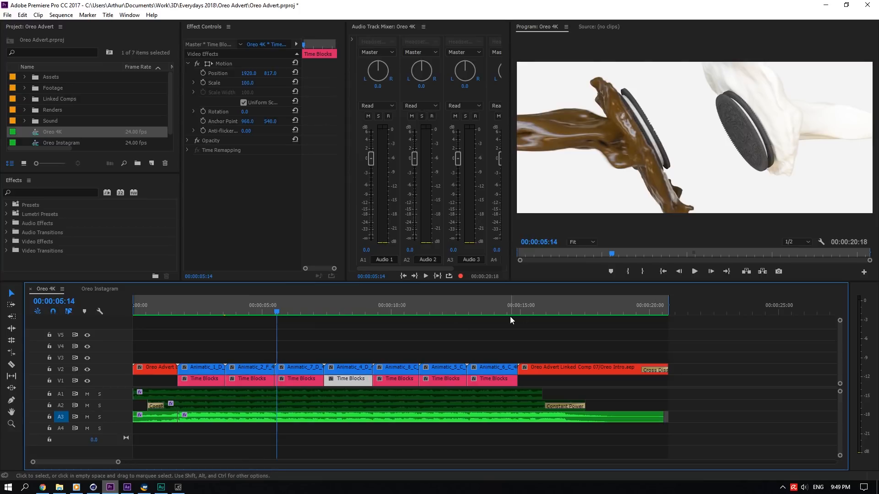
- Switch the time display to frames and select the remaining Time Blocks clips one by one
ctrl+click(547, 243)
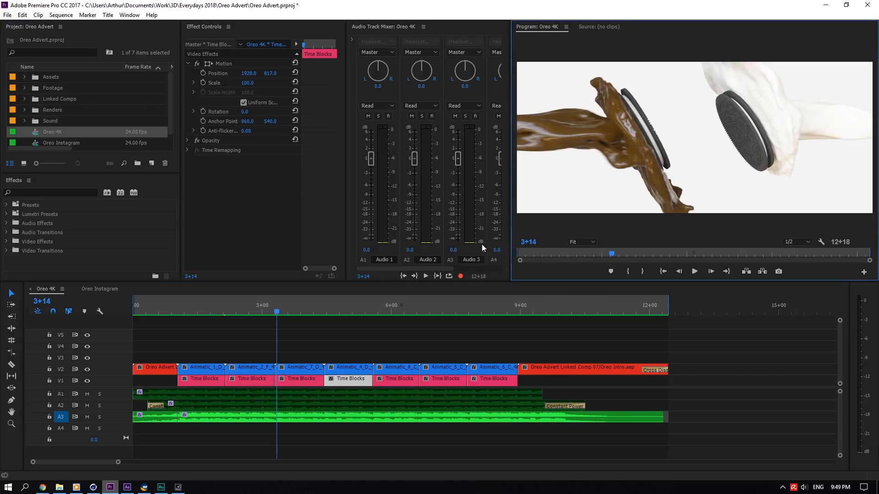
ctrl+click(531, 244)
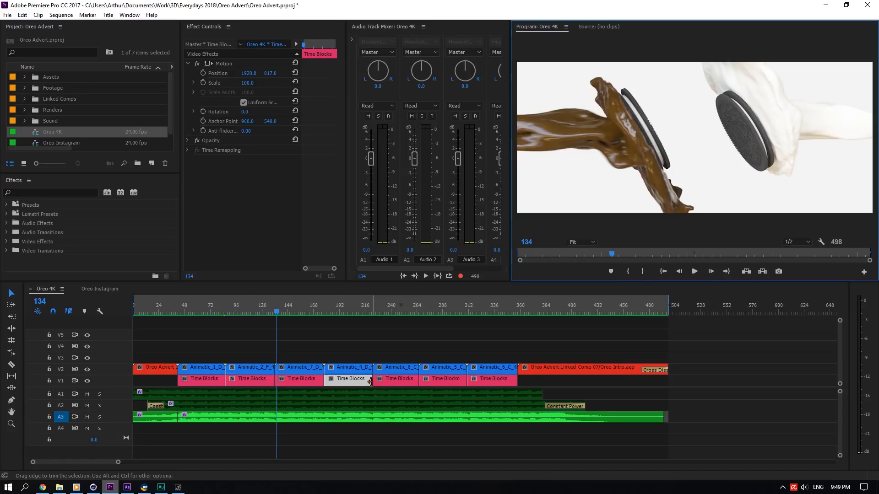
click(415, 378)
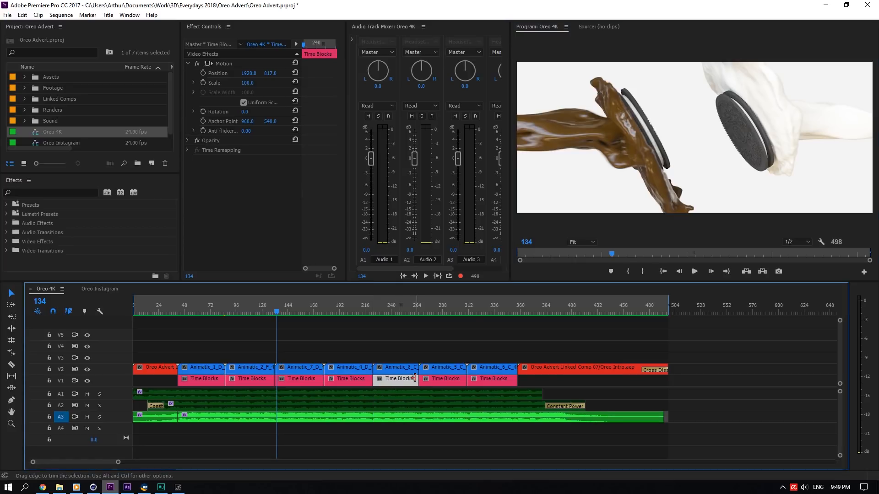
click(461, 379)
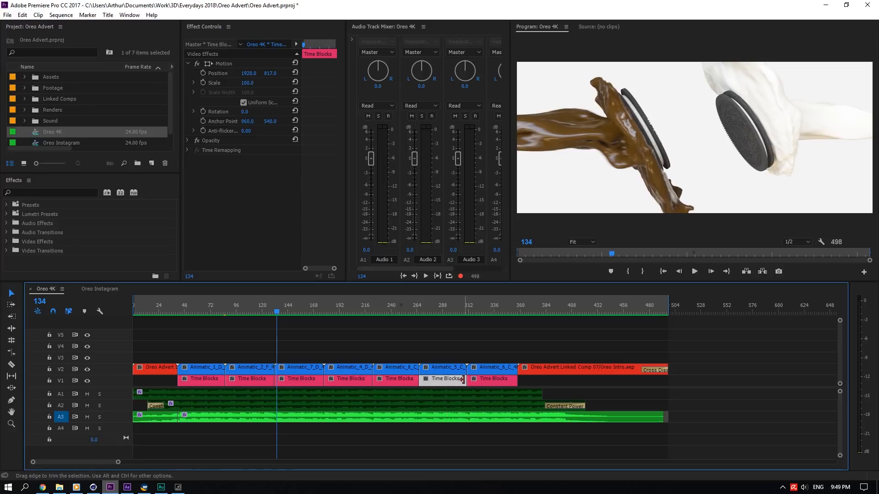
click(496, 381)
drag(276, 329, 198, 315)
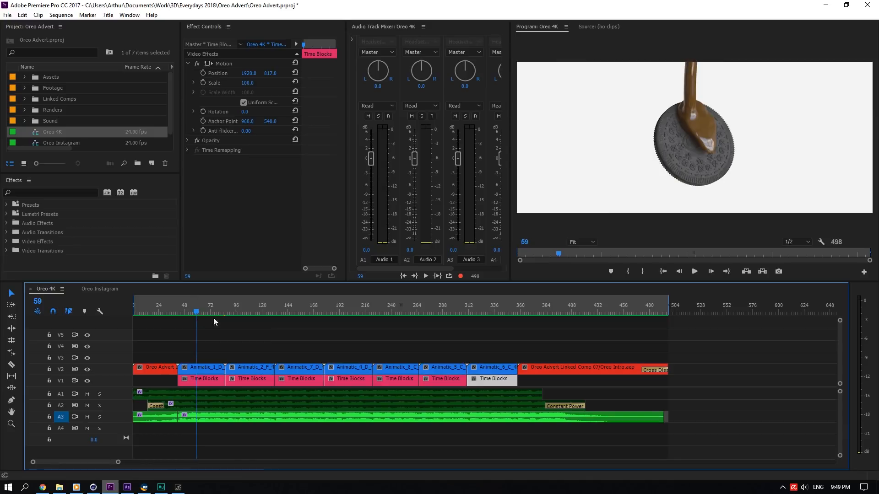
click(496, 339)
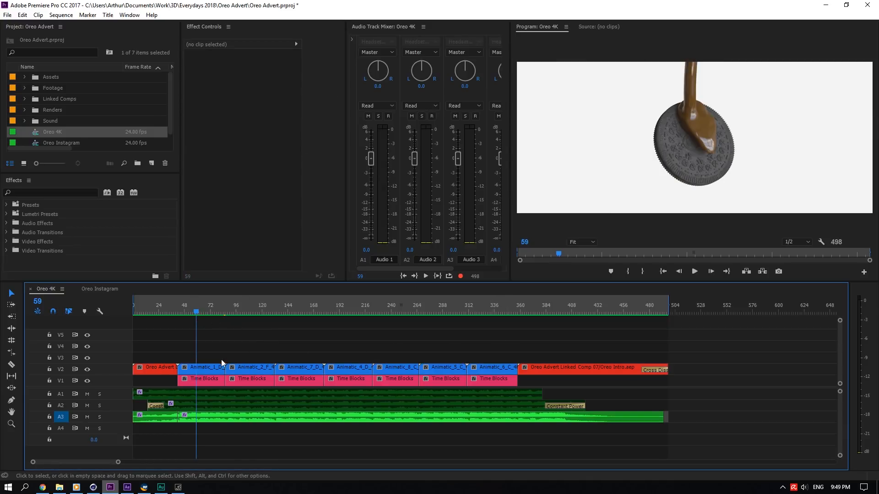
- Select each Animatic clip on track V2 in turn to inspect its effect settings
click(161, 372)
click(202, 372)
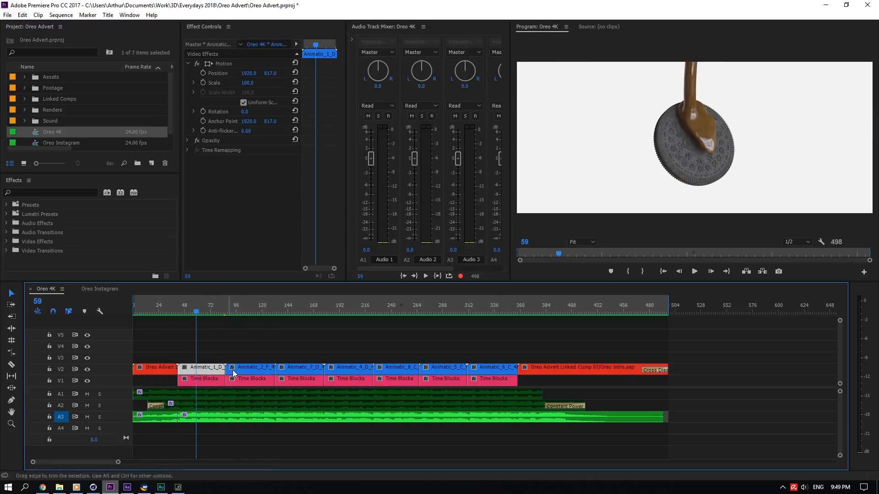
click(242, 371)
click(289, 370)
click(361, 370)
click(402, 369)
click(444, 369)
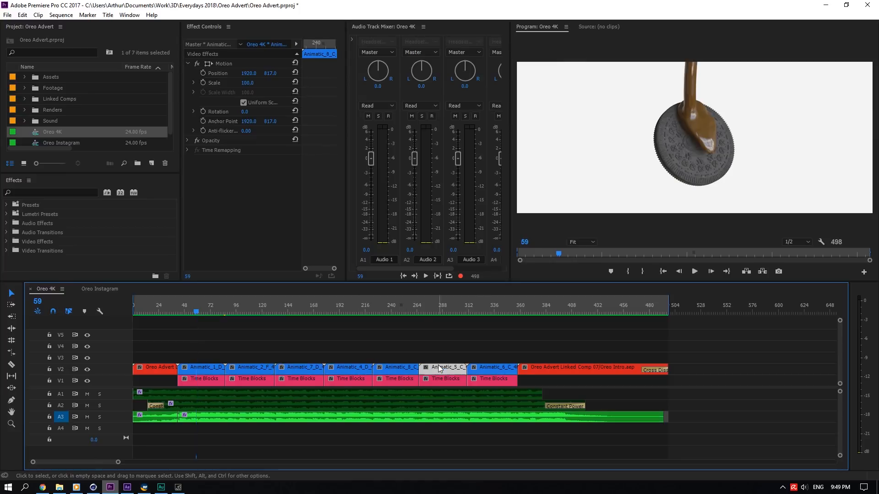
click(492, 368)
click(551, 367)
click(533, 331)
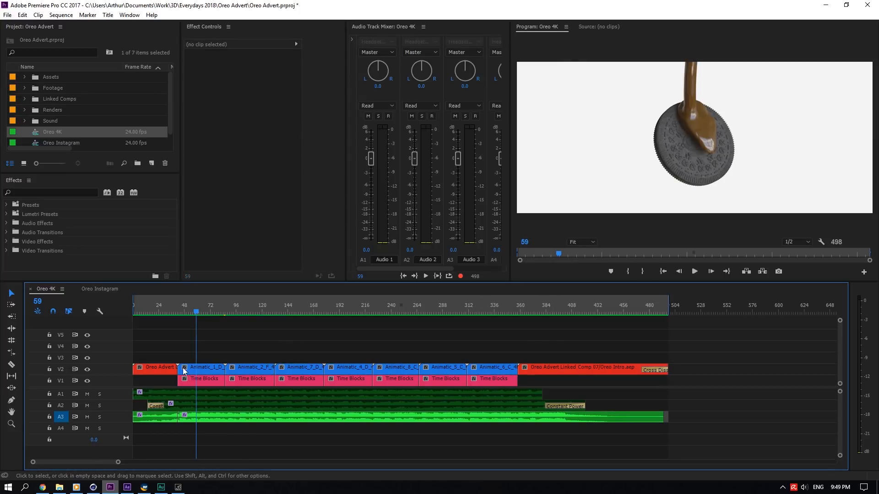
- Select the Oreo Advert title clip and scrub the opening of the sequence from the start
click(169, 371)
key(Home)
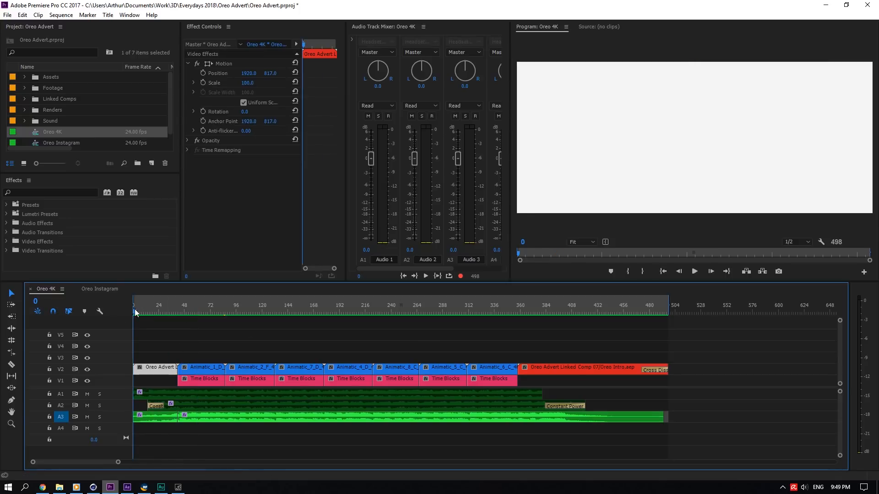
drag(135, 310, 152, 317)
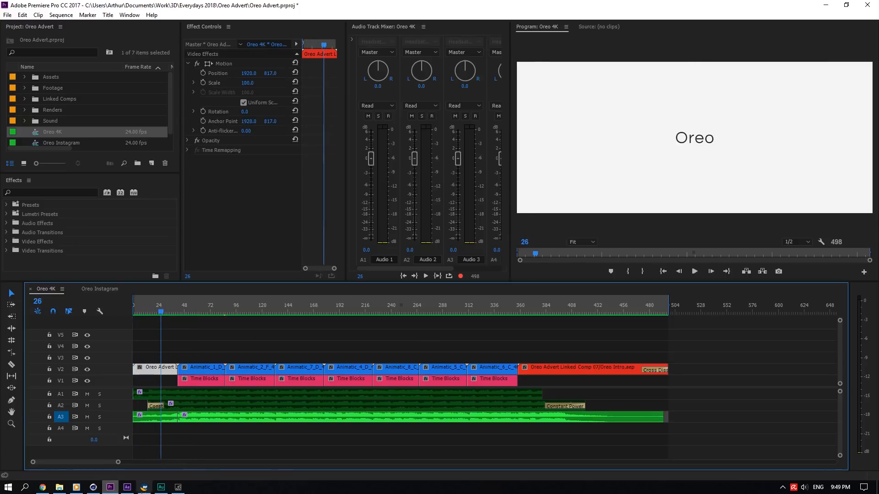
- Switch to After Effects, open the Oreo Intro composition and scrub through its timeline
click(127, 487)
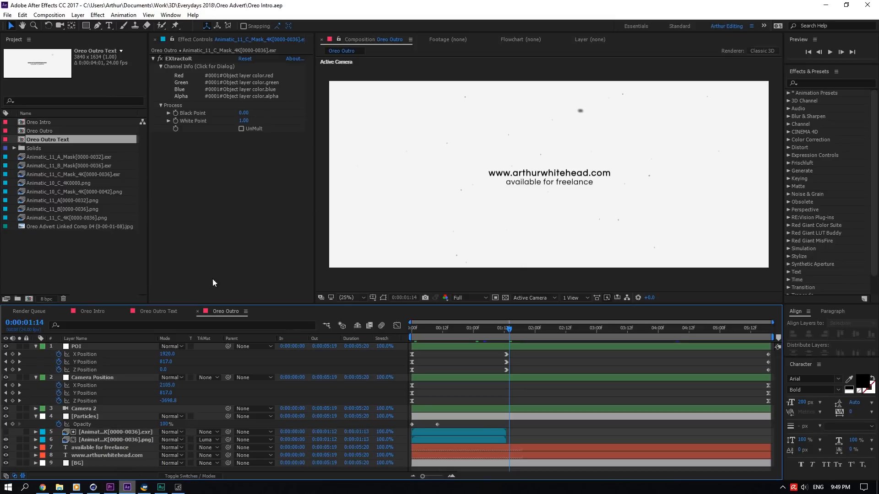
click(92, 311)
drag(413, 338, 616, 334)
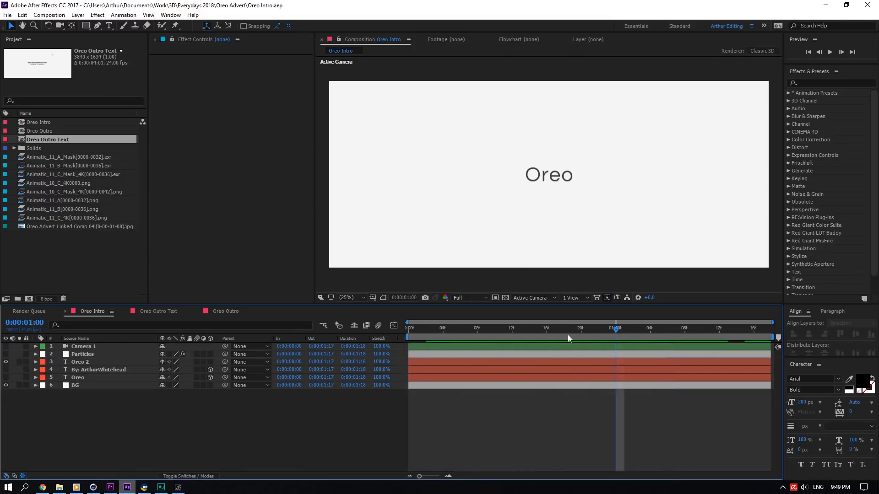
- Reveal the Oreo 2 text layer's animated properties, scrub through its keyframes, then collapse the layer
click(104, 362)
key(u)
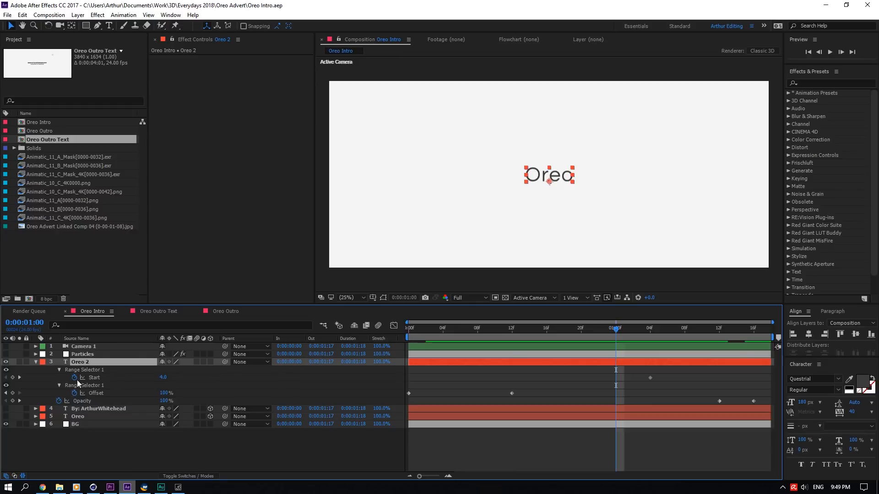
click(93, 385)
click(466, 380)
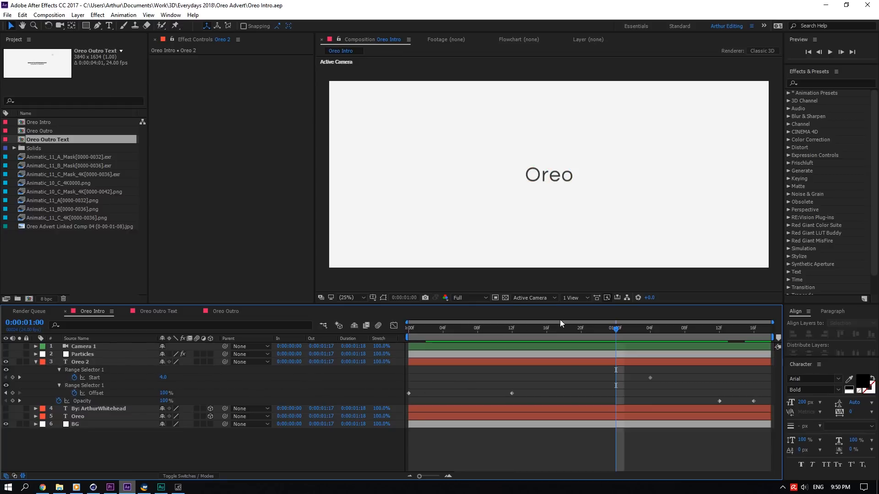
drag(559, 323, 667, 326)
mouse_move(723, 322)
mouse_down()
mouse_move(756, 323)
mouse_move(736, 323)
mouse_up()
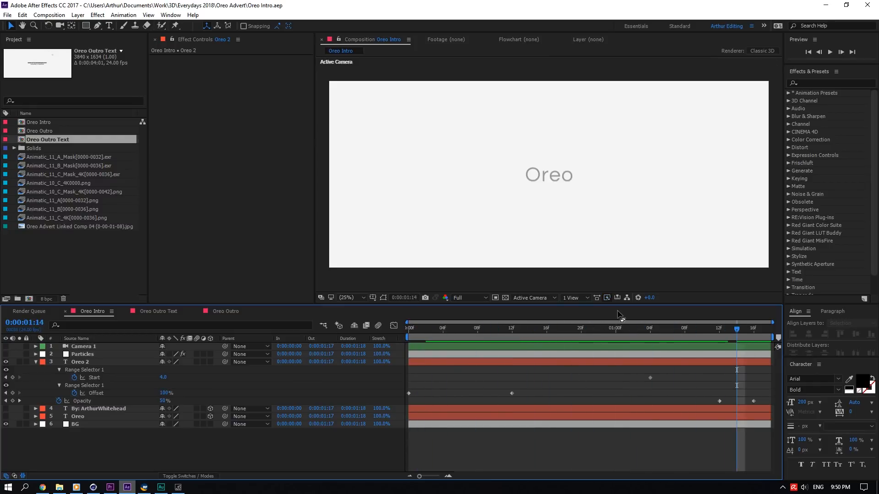
click(36, 362)
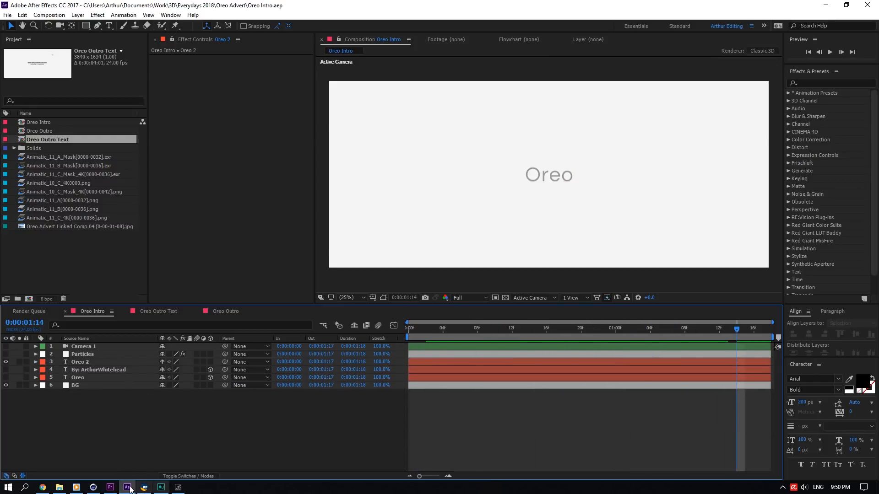
- Scrub the Premiere sequence briefly and return to After Effects
click(110, 487)
drag(184, 313, 529, 312)
click(128, 487)
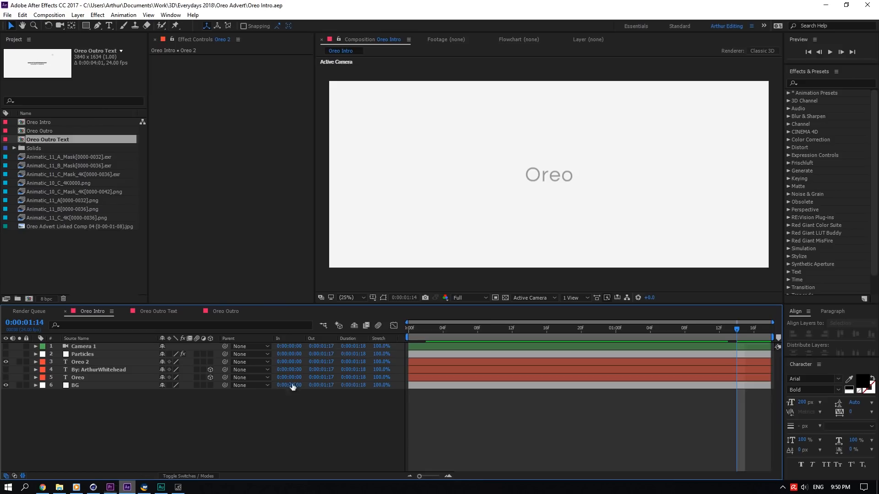
- Open the Oreo Outro composition, go to its start, solo the animatic PNG layer and scrub
click(215, 311)
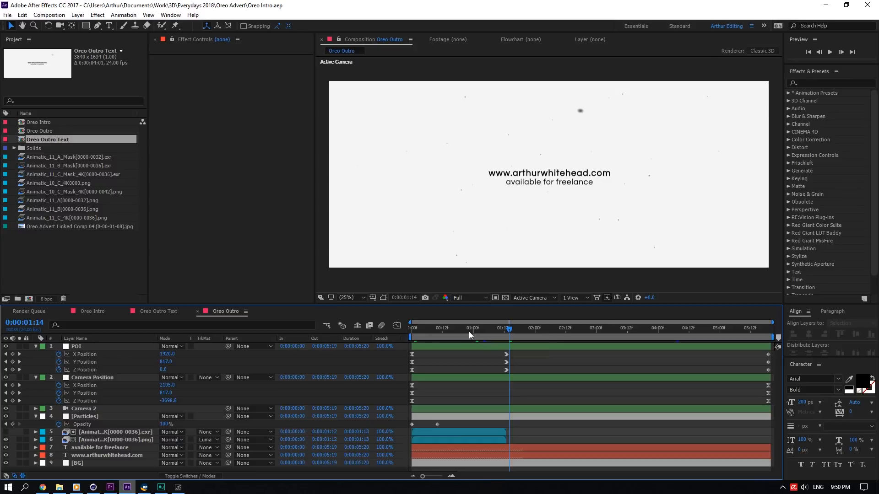
key(Home)
click(56, 432)
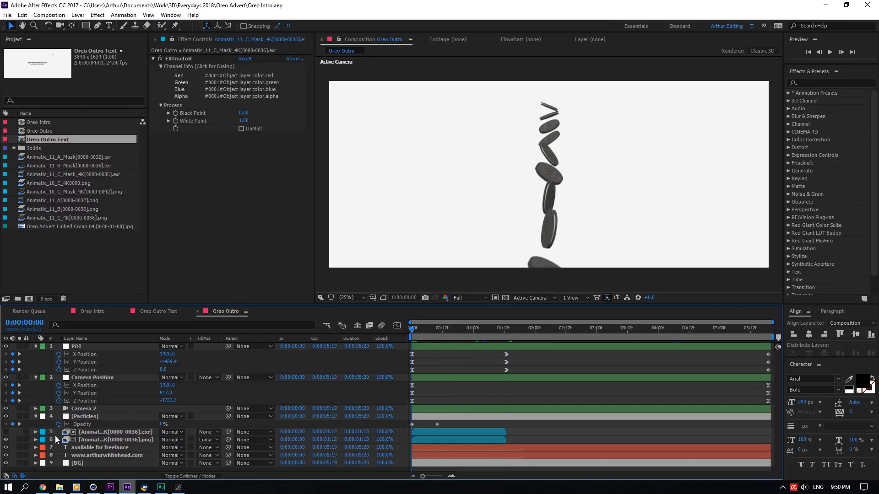
click(56, 440)
click(19, 440)
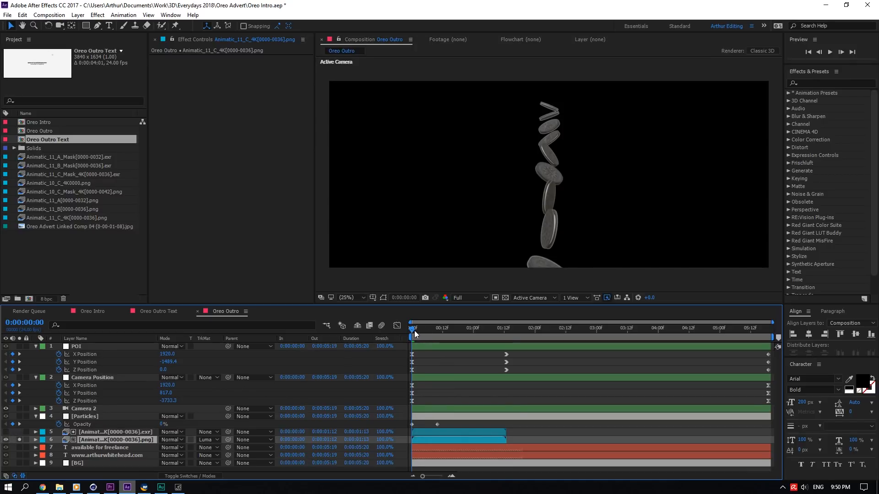
drag(414, 331, 476, 329)
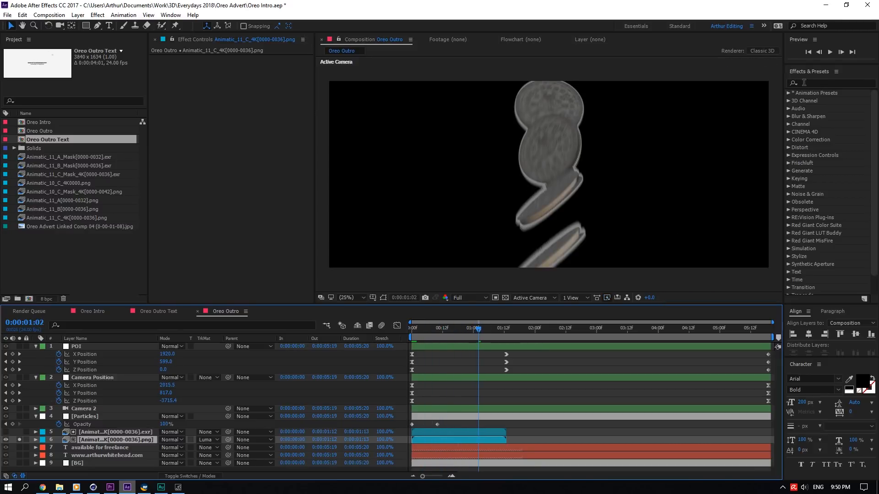
- Set the composition preview resolution to Half
mouse_move(817, 65)
mouse_down()
mouse_move(824, 199)
mouse_move(832, 64)
mouse_up()
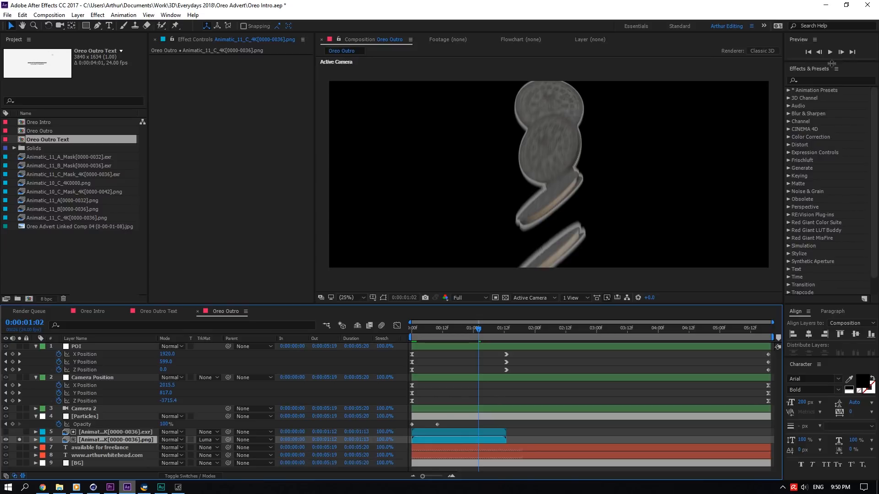
click(476, 298)
click(472, 330)
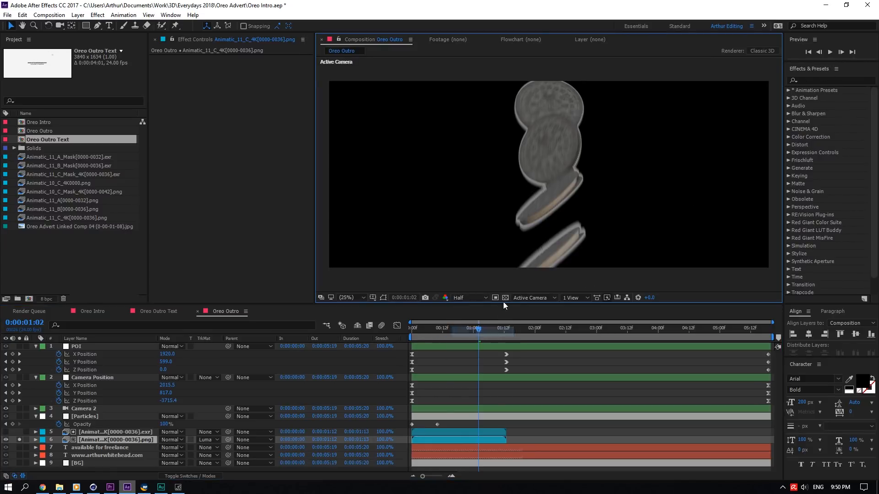
- Check the animatic PNG layer's position, unsolo it and play the outro
drag(478, 329, 505, 331)
key(p)
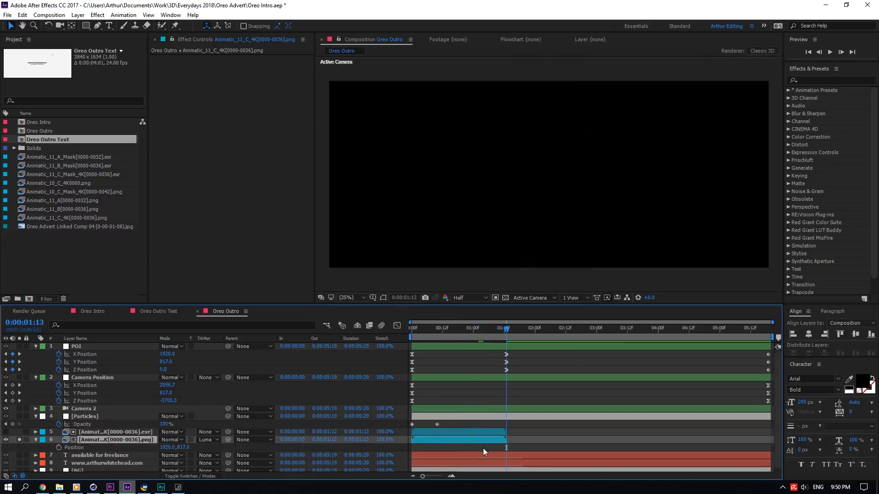
key(p)
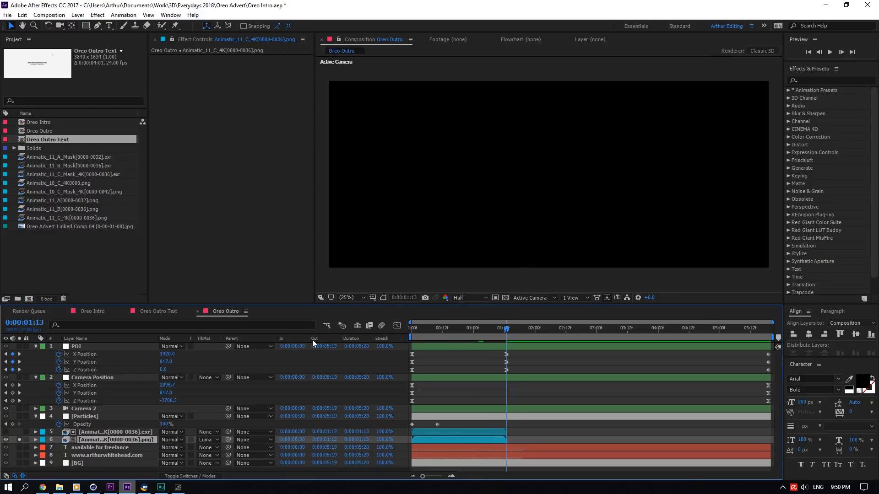
click(67, 434)
click(19, 440)
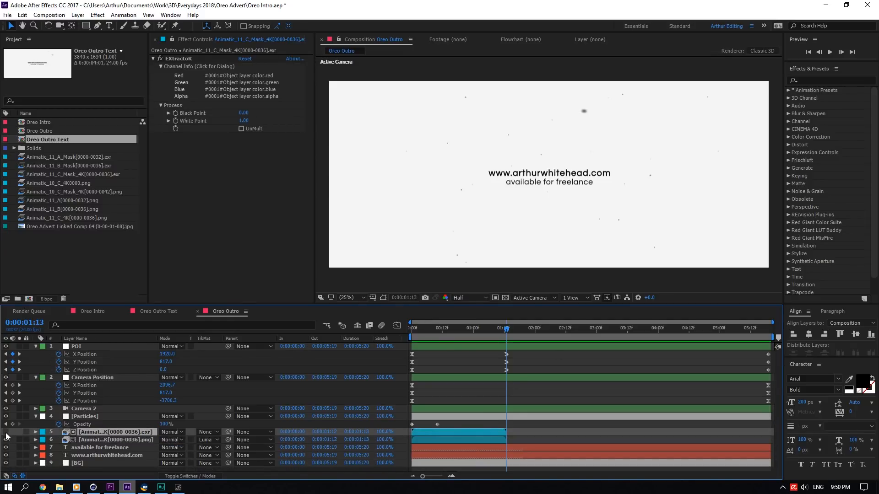
key(space)
- Solo the animatic EXR matte layer to view it, then restore normal layer visibility
click(19, 432)
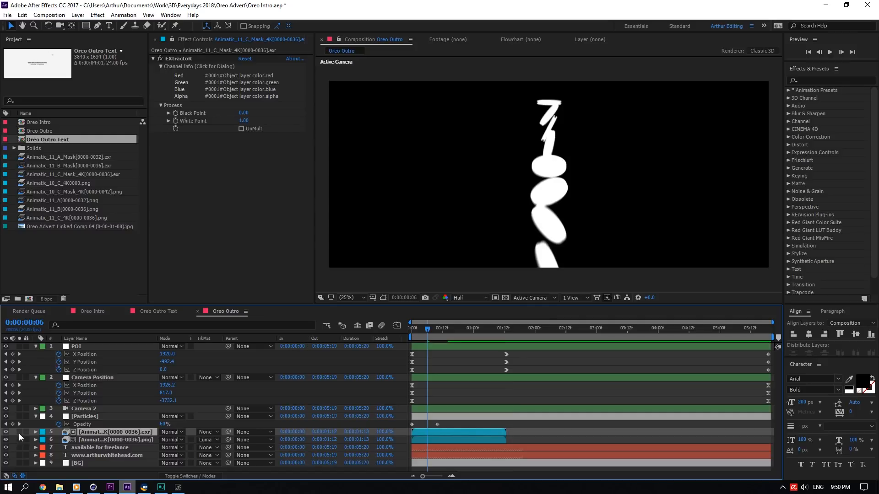
click(14, 433)
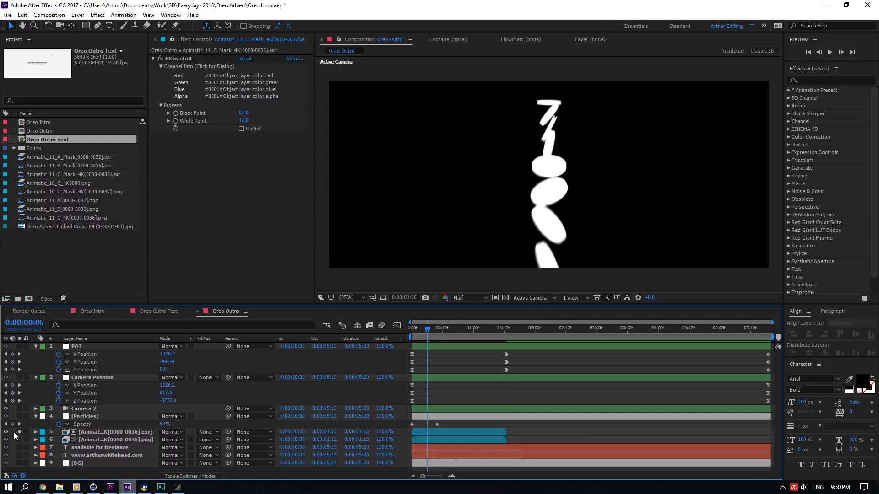
click(6, 432)
click(95, 432)
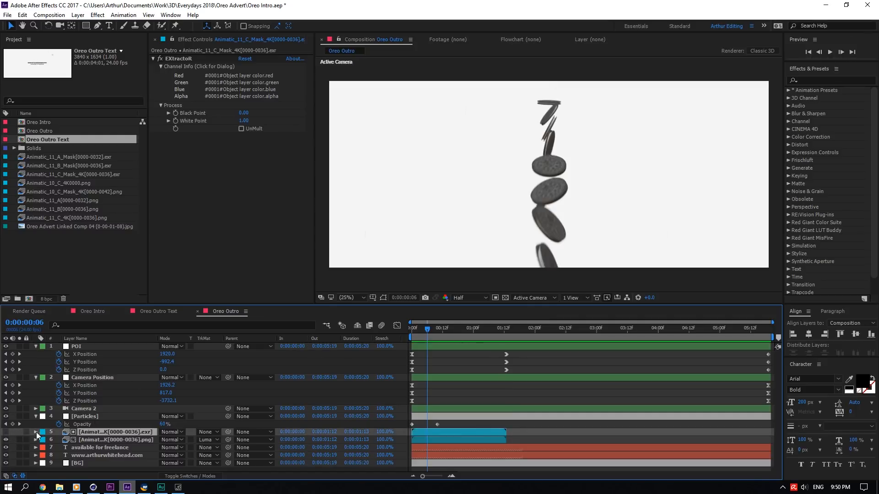
- Select the available for freelance text layer and scrub the outro timeline
click(78, 448)
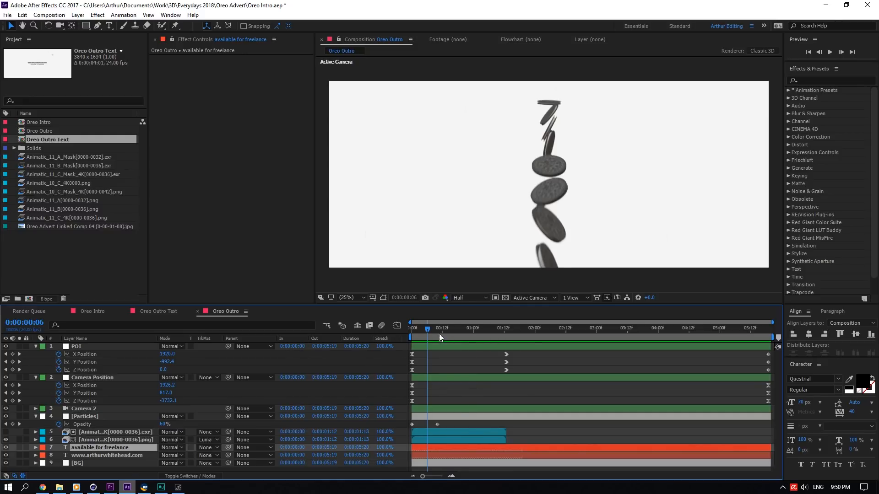
drag(438, 334, 490, 334)
drag(496, 336, 478, 337)
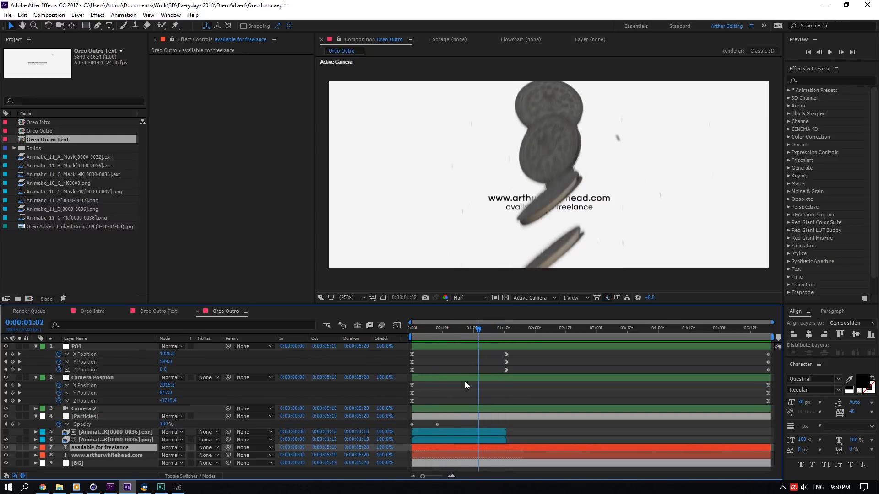
- Select the Camera Position layer and reveal only its keyframed properties
click(82, 377)
click(36, 378)
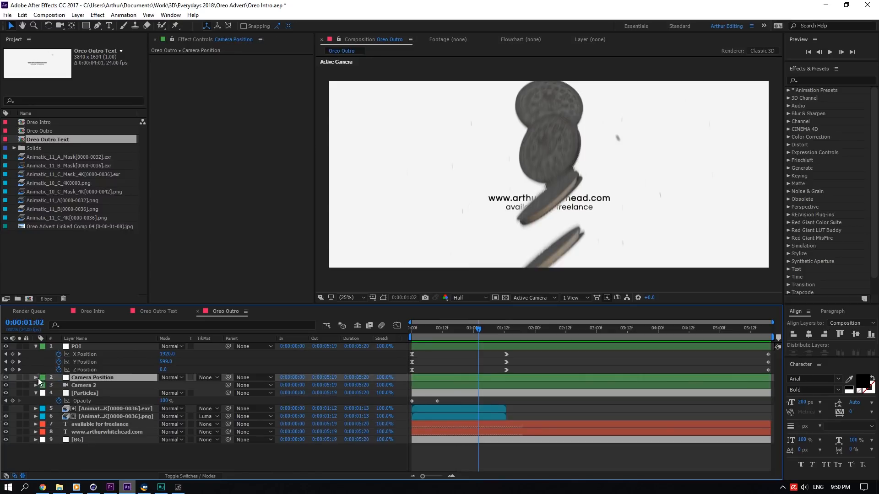
click(81, 393)
click(74, 385)
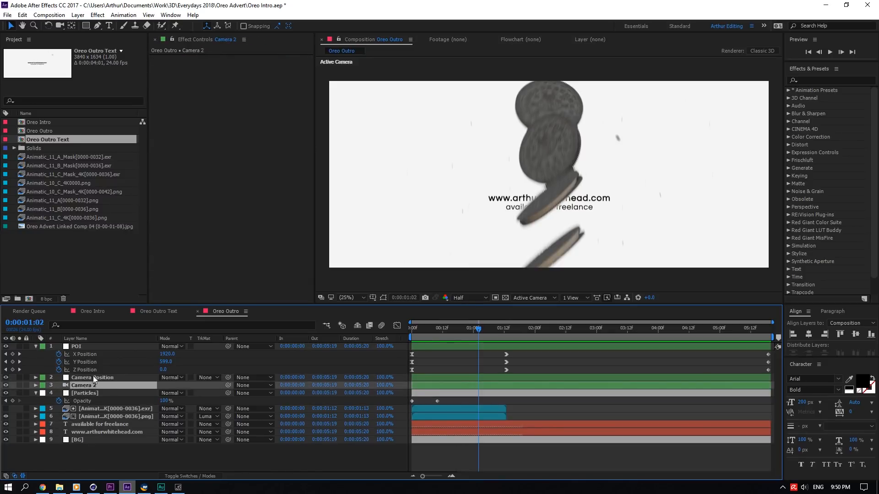
click(92, 377)
click(36, 377)
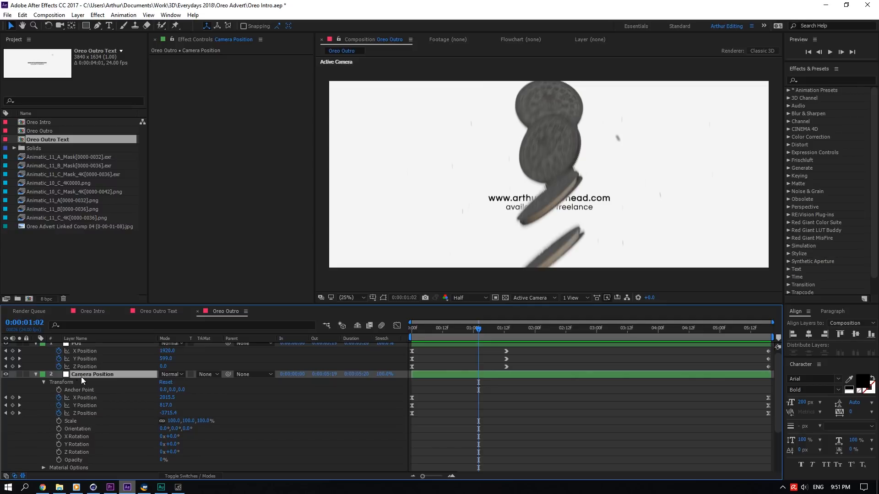
key(u)
- Compare the POI and Camera 2 layers' position properties and scrub the outro timeline
click(87, 348)
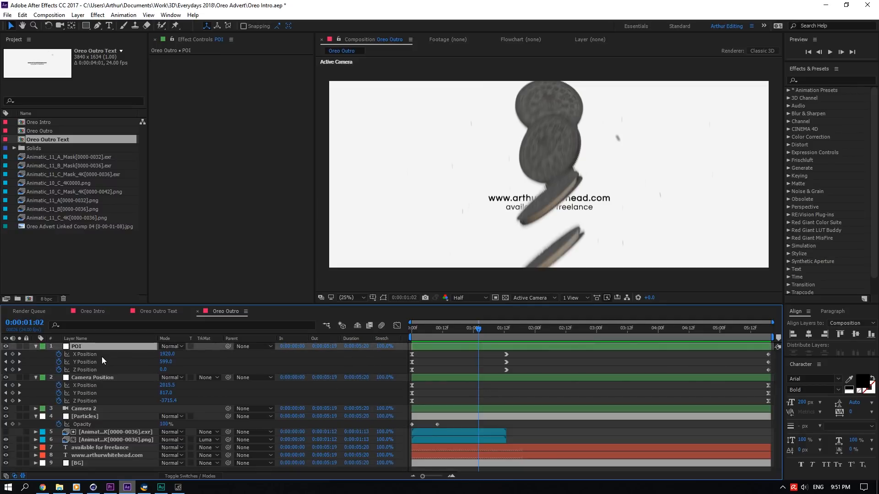
click(87, 409)
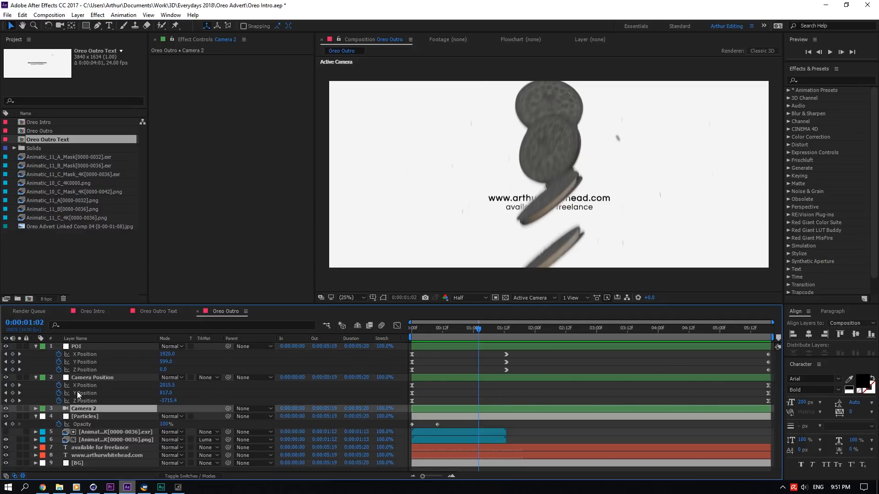
key(p)
click(36, 408)
click(36, 409)
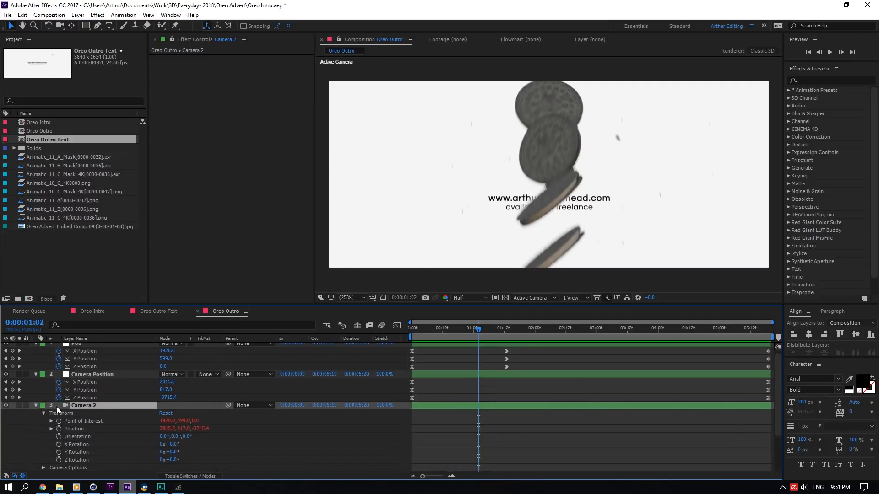
key(p)
click(122, 397)
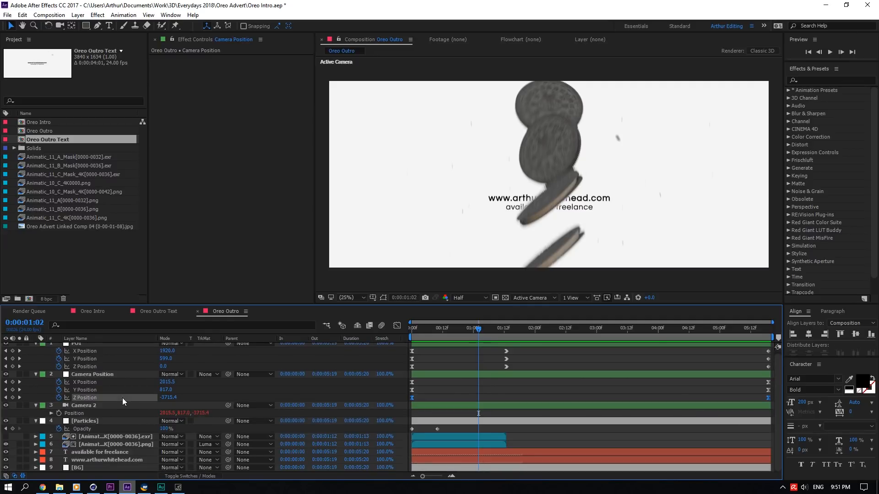
click(92, 404)
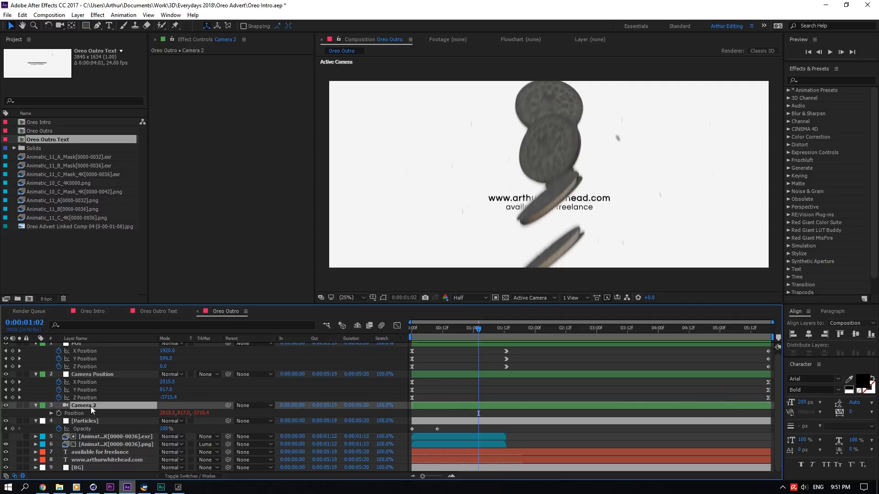
key(p)
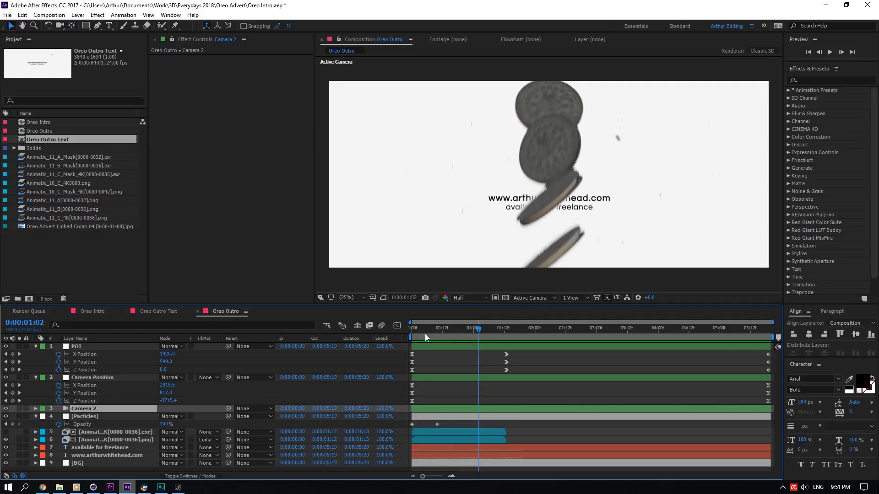
mouse_move(471, 332)
mouse_down()
mouse_move(404, 340)
mouse_move(457, 337)
mouse_up()
- Inspect the Particles layer's Particular emitter settings, then play the outro from the start and jump to its end
click(54, 418)
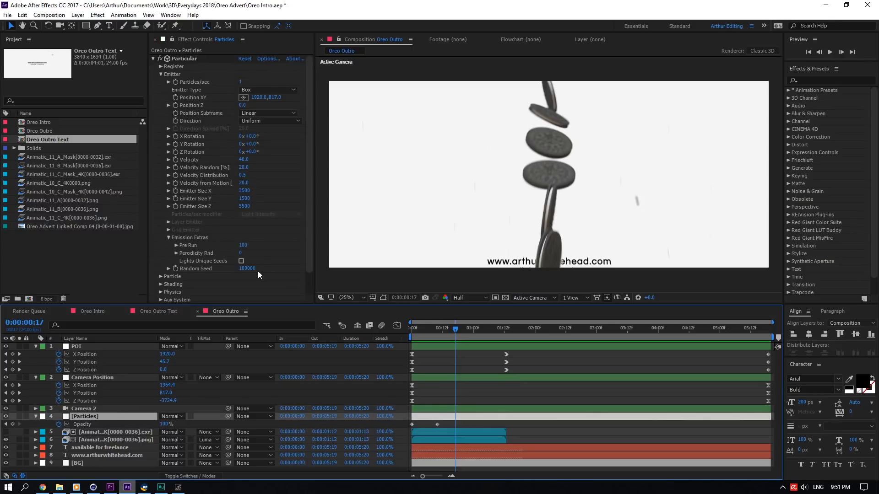
click(36, 416)
drag(456, 336, 400, 329)
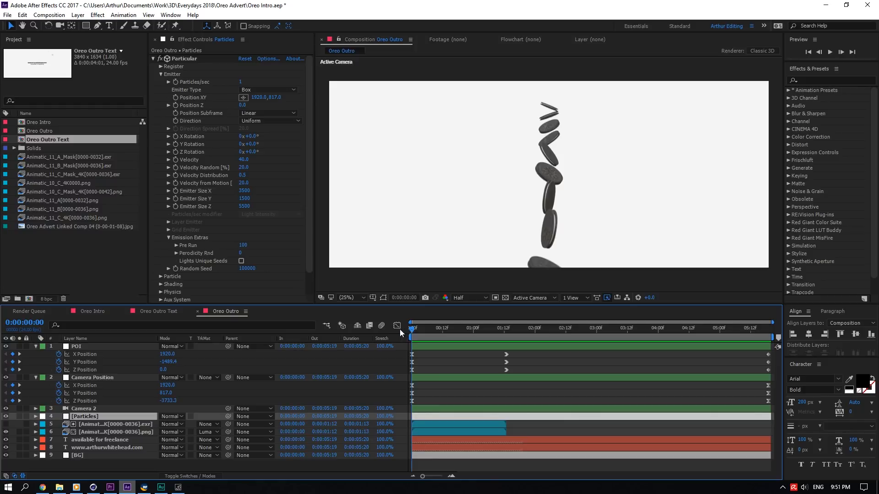
key(space)
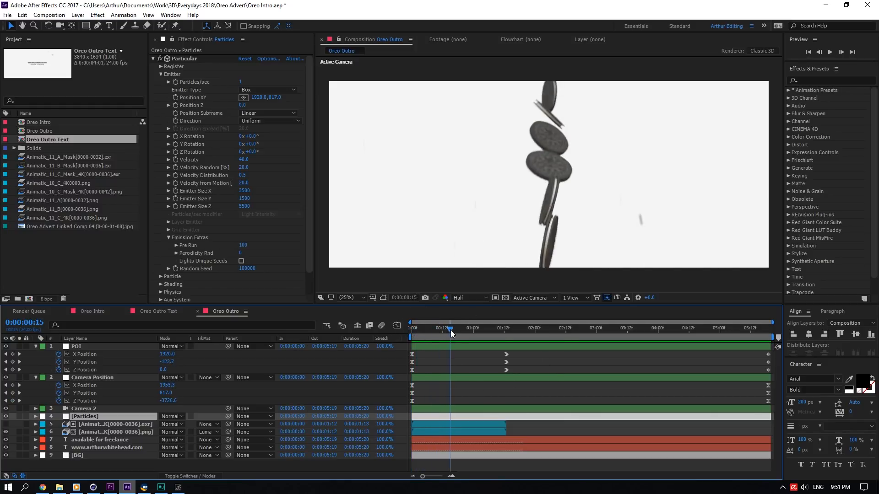
drag(455, 331, 543, 325)
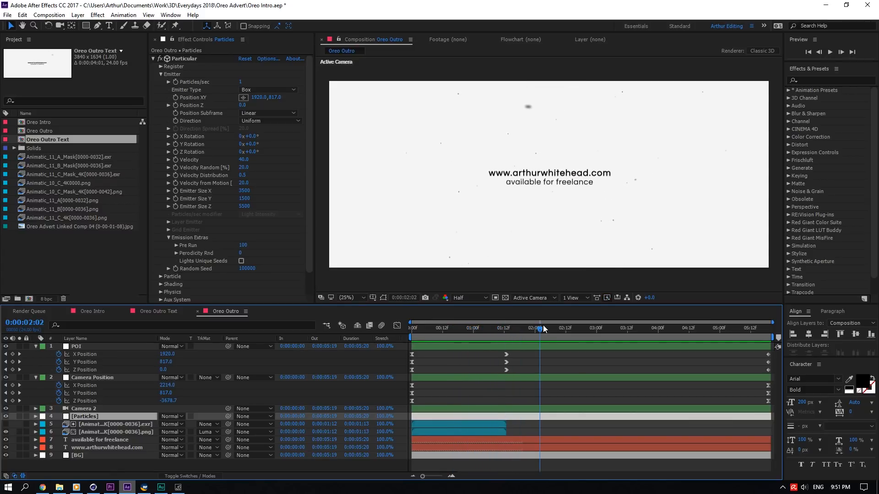
click(604, 329)
key(End)
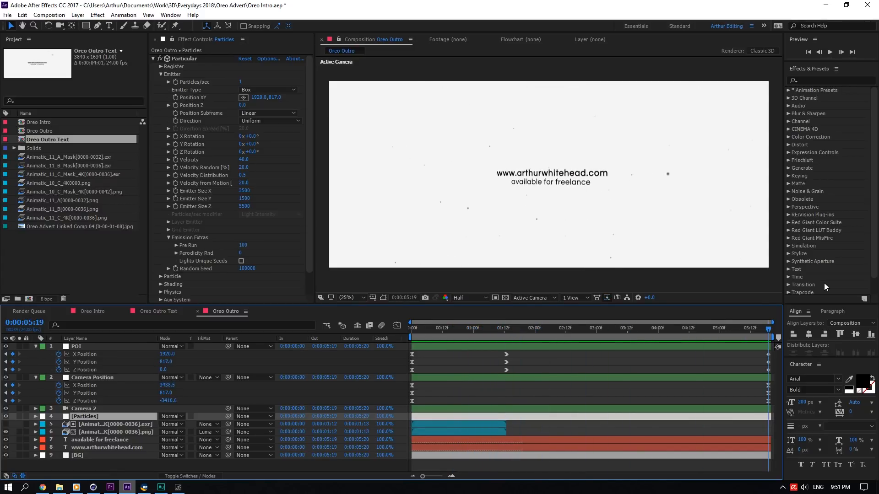
- Scrub the outro composition's timeline and compare it with the Premiere sequence
drag(512, 336, 753, 289)
click(112, 487)
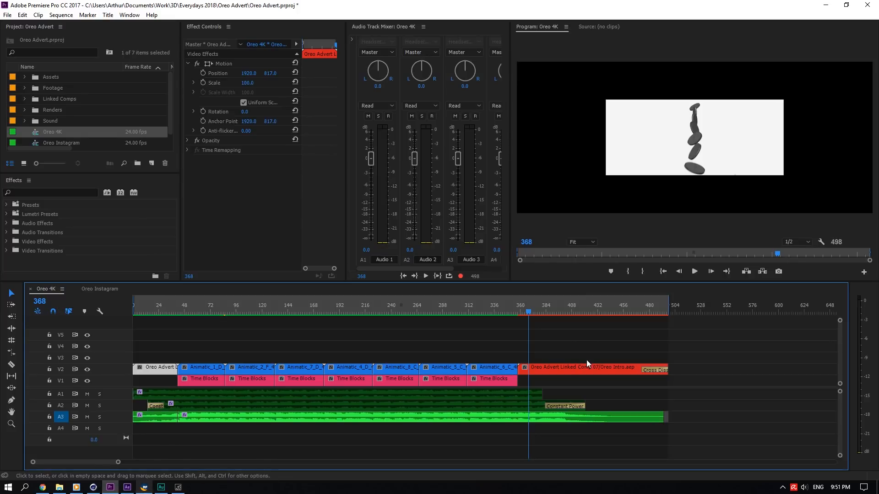
click(127, 487)
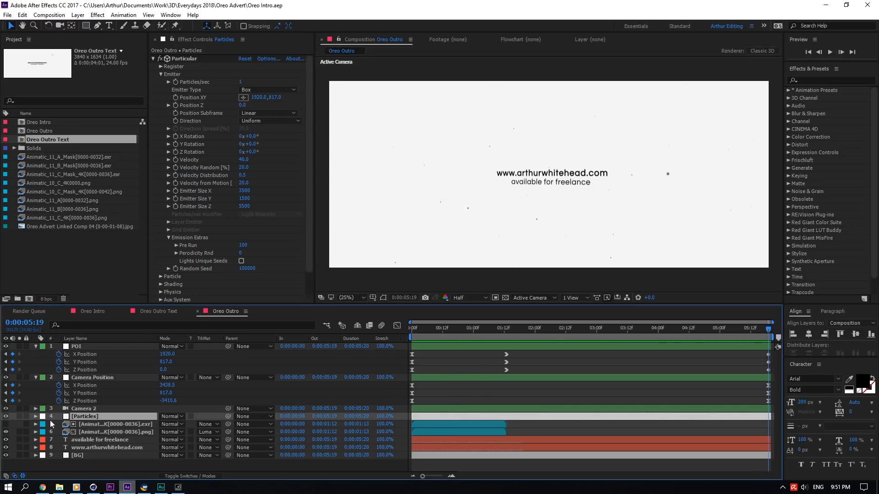
- Select the available for freelance layer and toggle visibility of the two text layers in the outro
click(71, 439)
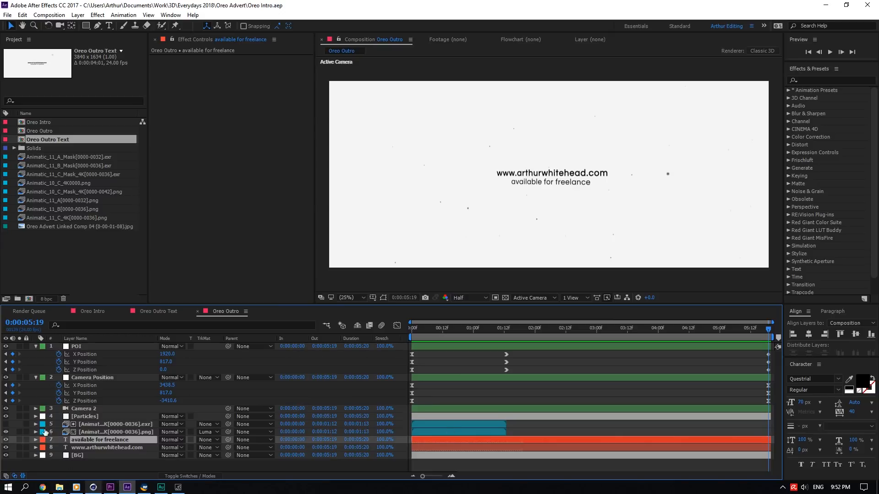
drag(6, 439, 5, 448)
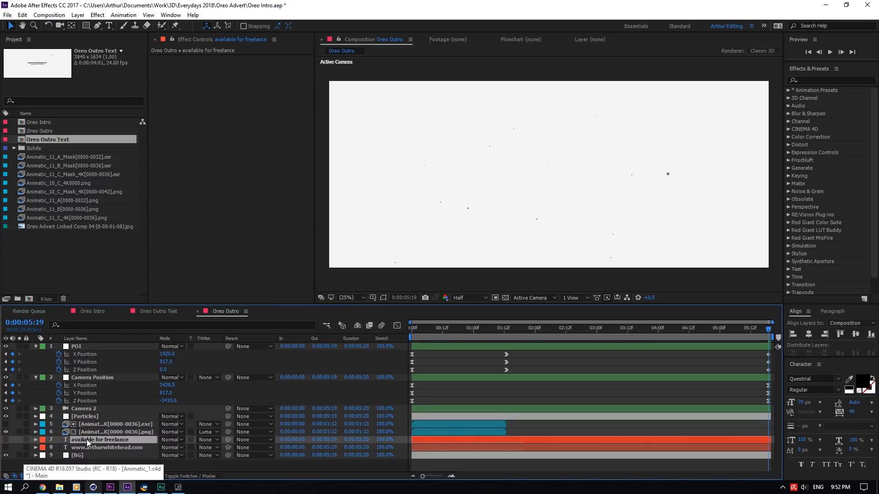
- In the Premiere sequence, move the playhead to frame 455 to preview the outro
key(alt+Tab)
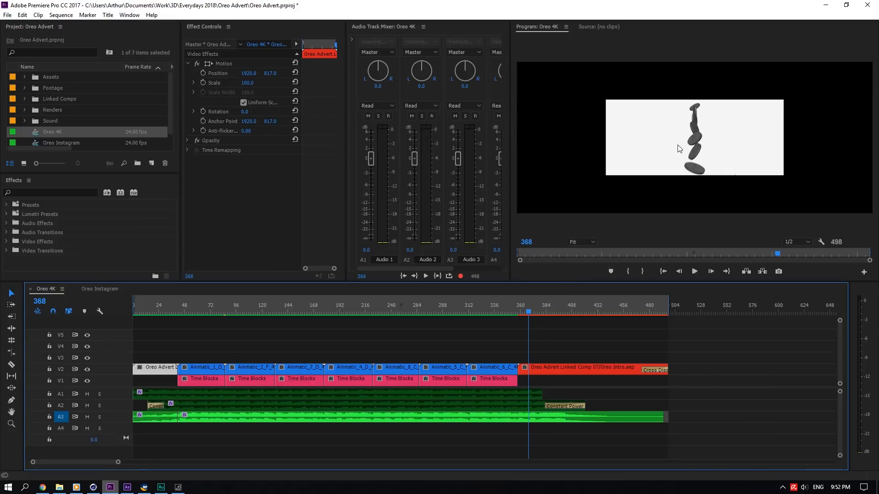
drag(613, 309, 647, 306)
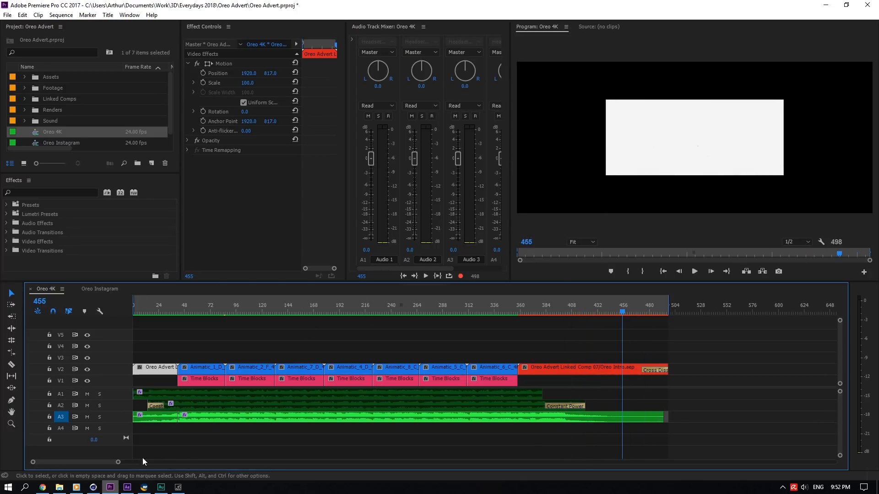
- Set the outro composition's preview resolution to Full
click(127, 487)
click(471, 298)
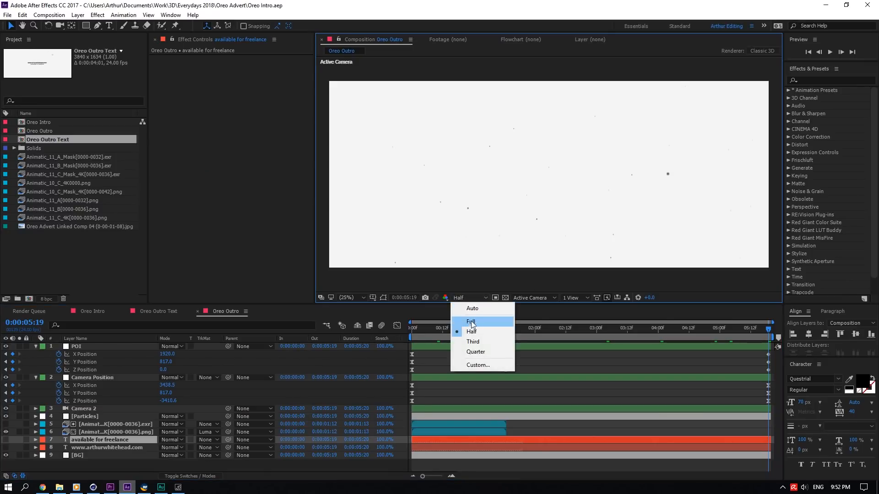
click(469, 299)
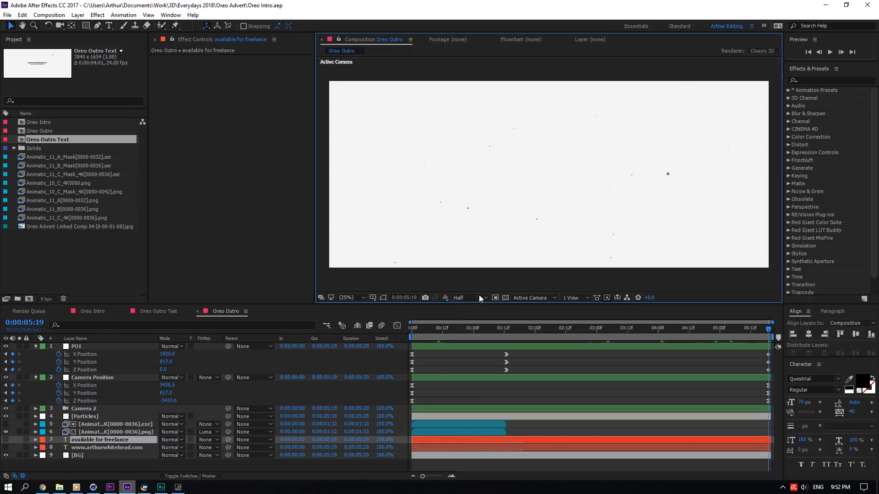
click(473, 298)
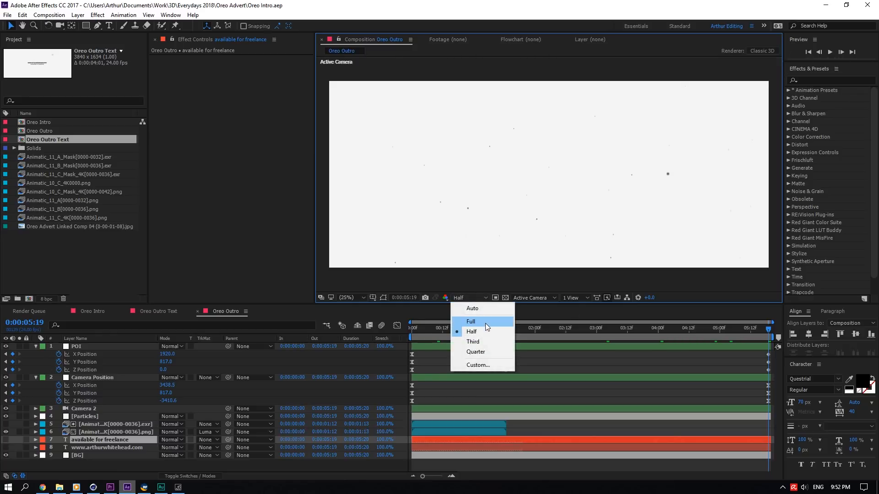
click(486, 322)
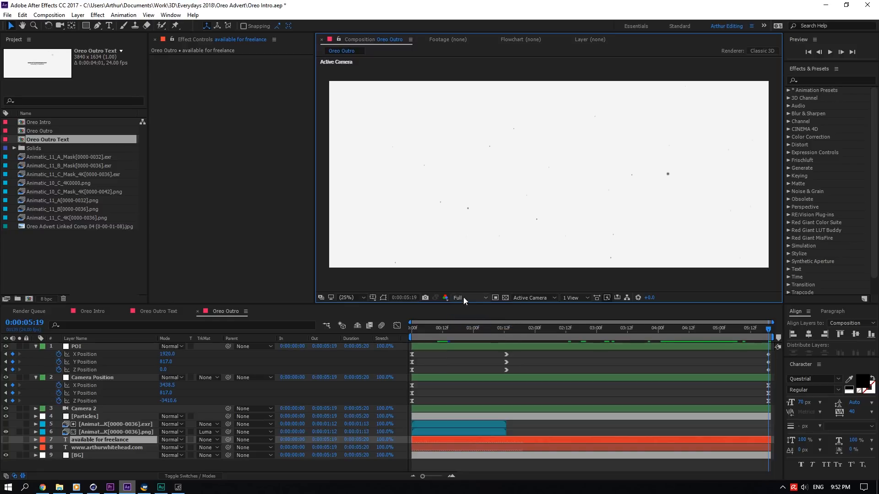
- Scrub the outro composition's timeline to about 0:00:04:22 to review the camera move
key(alt+Tab)
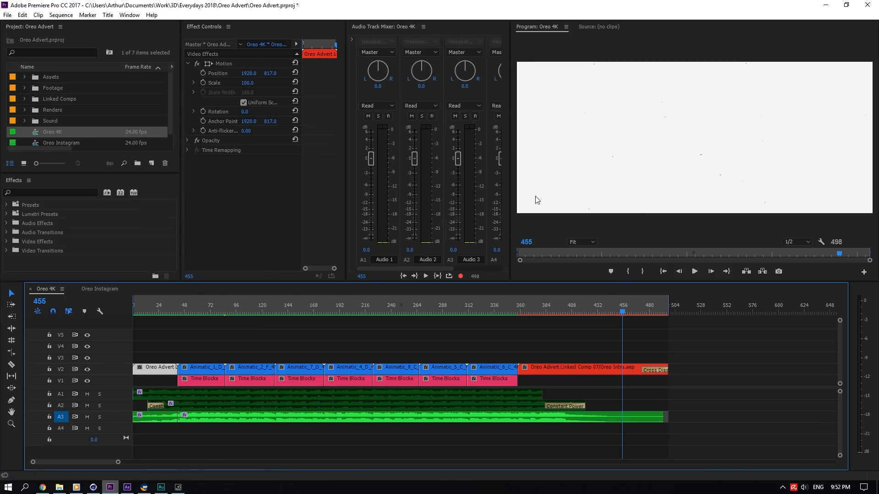
key(alt+Tab)
click(446, 334)
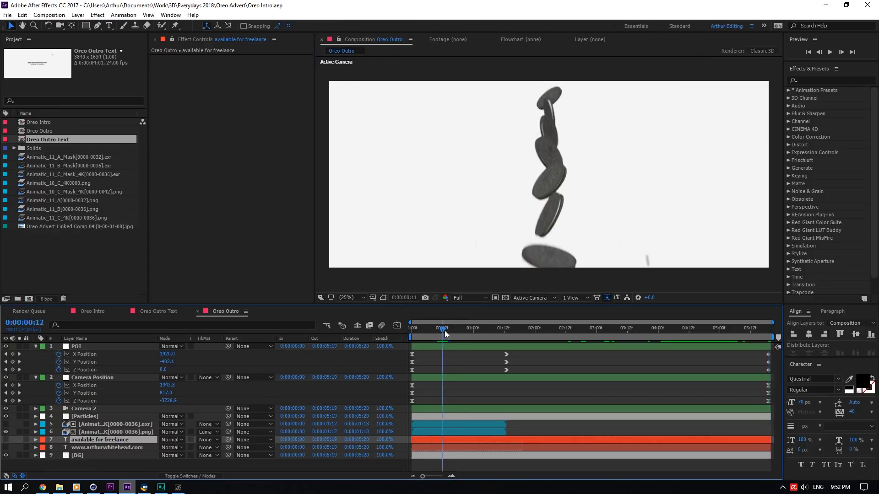
drag(446, 334, 715, 334)
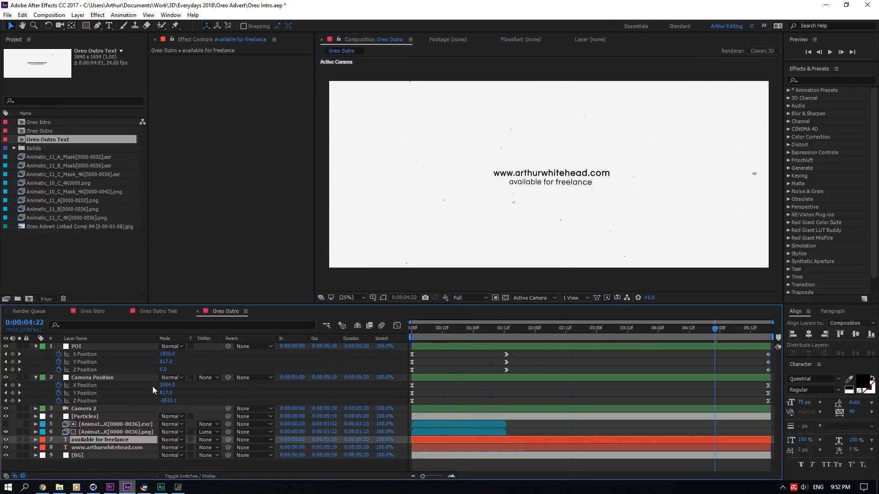
- Review the Premiere sequence by moving the playhead back to about frame 73
key(alt+Tab)
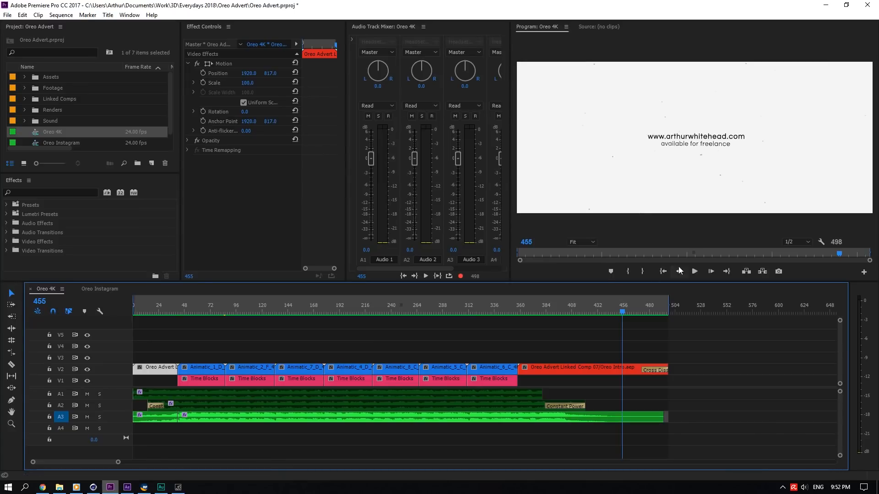
drag(589, 308, 563, 306)
click(60, 14)
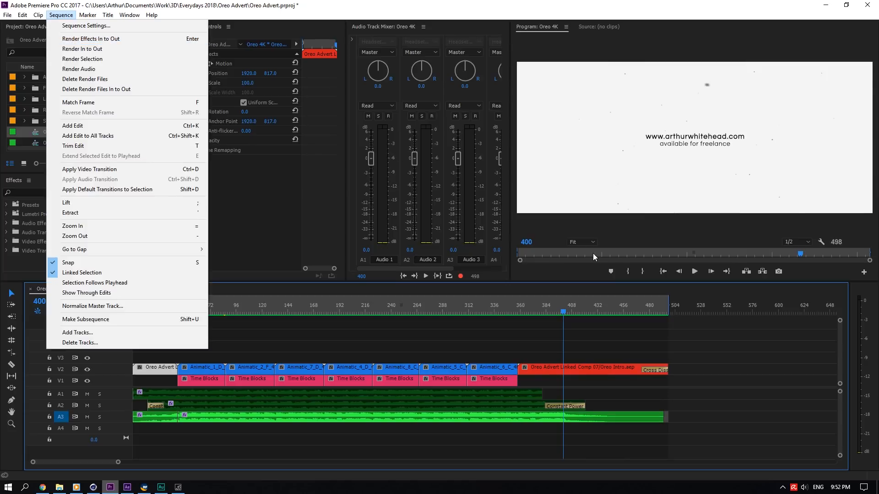
click(537, 381)
click(535, 368)
click(161, 373)
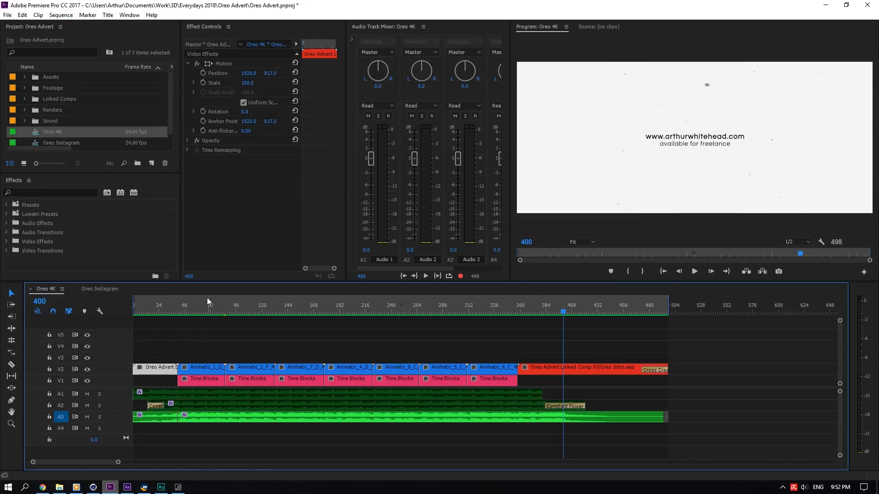
drag(158, 306, 214, 330)
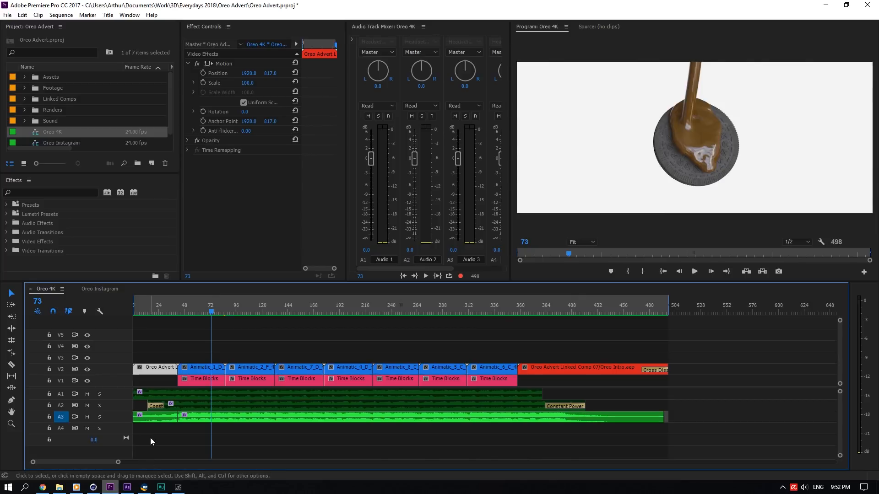
- Open the Animatics folder inside the Oreo Advert project directory in File Explorer
click(93, 487)
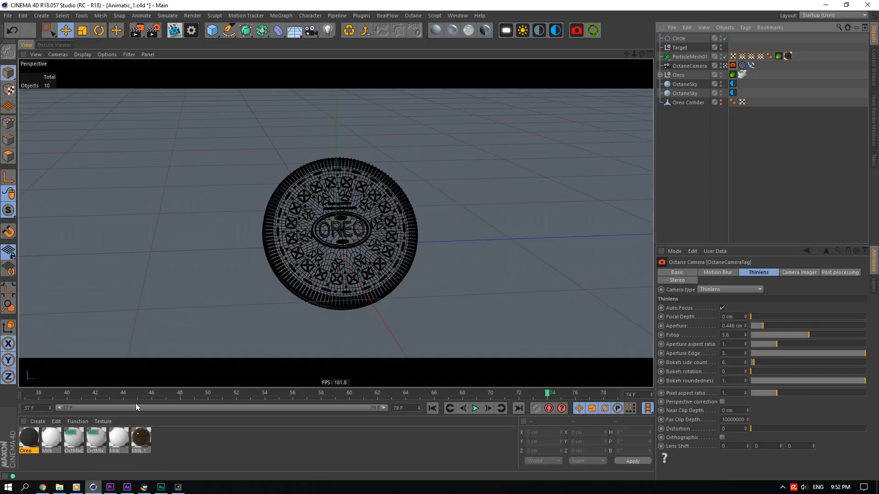
click(59, 487)
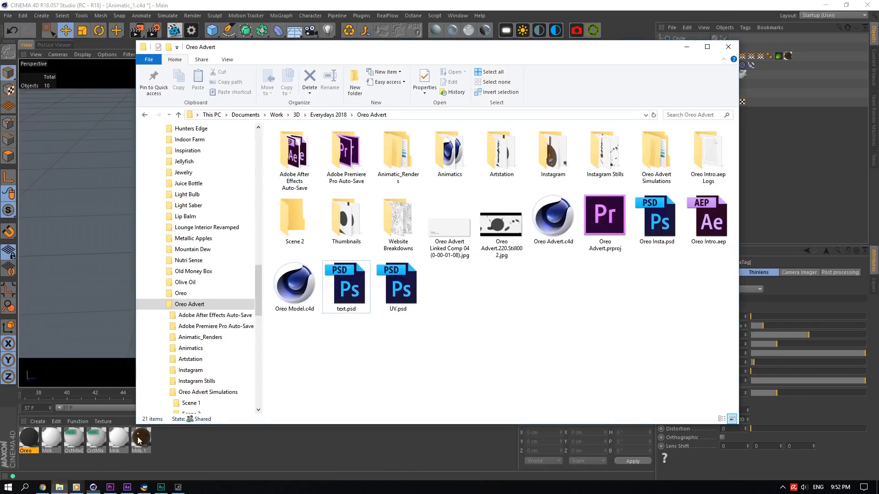
double_click(453, 143)
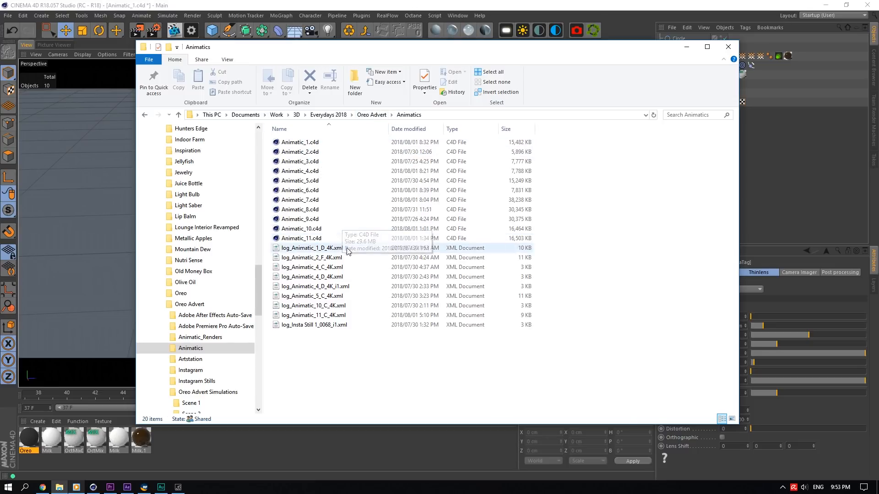
- Select each animatic clip in turn on the Premiere timeline
click(127, 488)
click(111, 488)
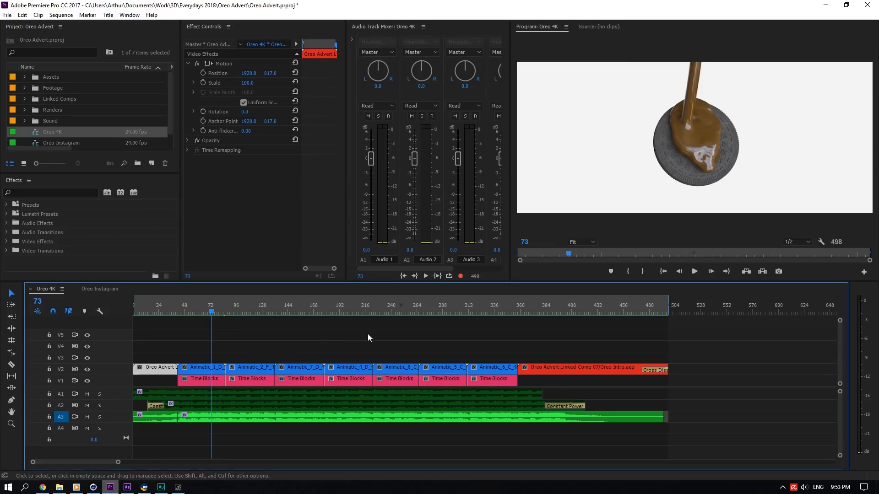
click(310, 379)
click(350, 369)
click(397, 370)
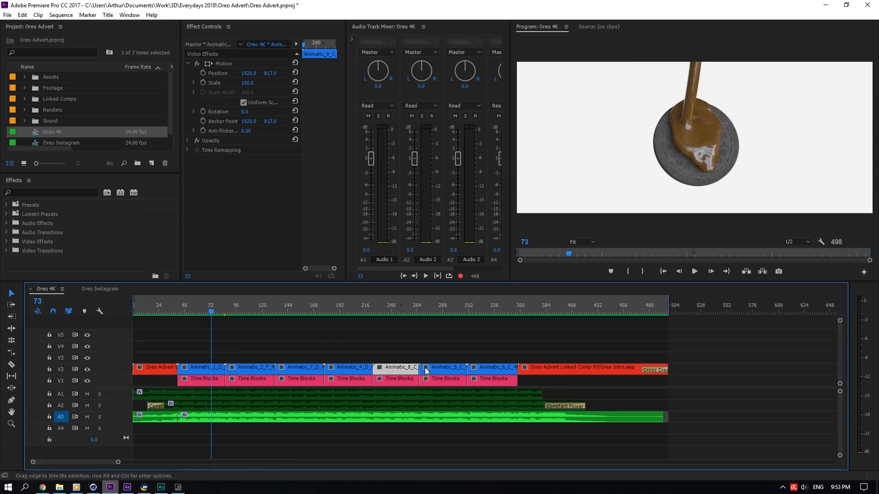
click(440, 371)
click(487, 370)
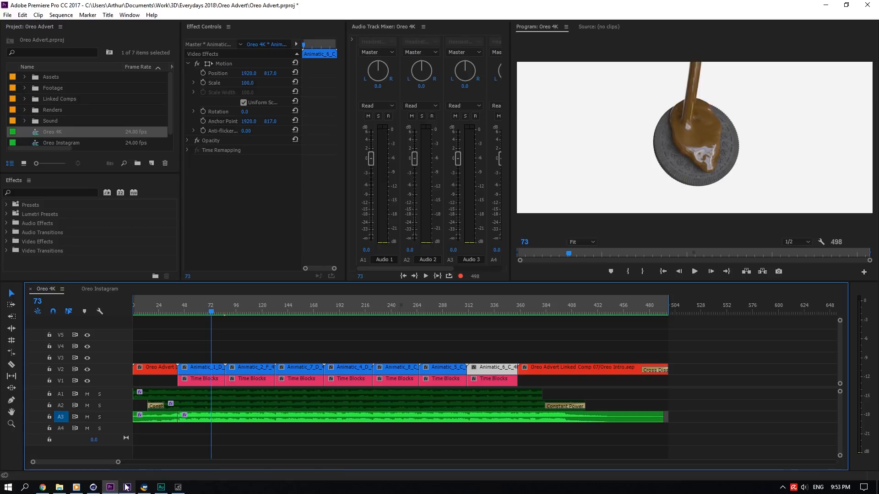
- Return to the Oreo Advert folder and open the Animatic_Renders folder
click(93, 487)
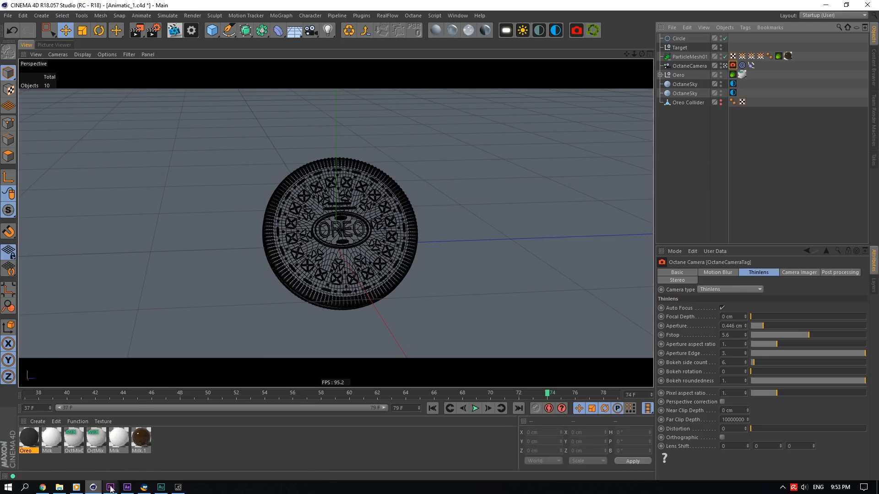
click(128, 488)
click(109, 488)
click(60, 488)
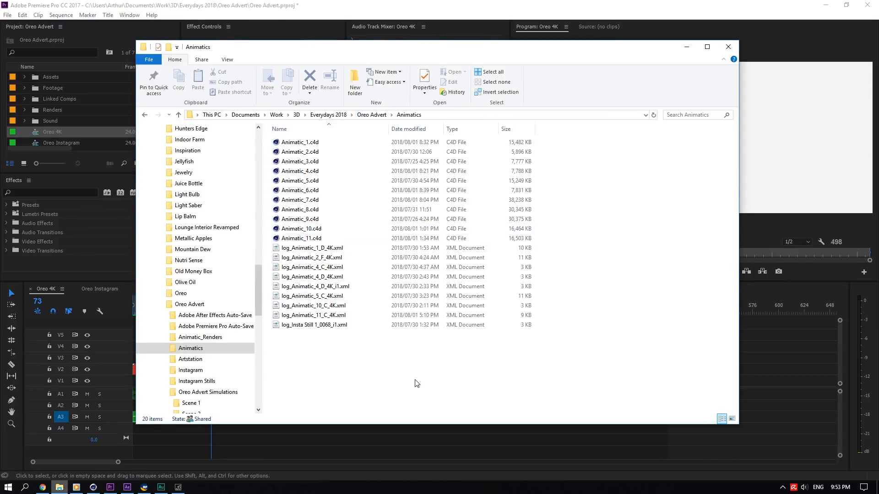
click(365, 116)
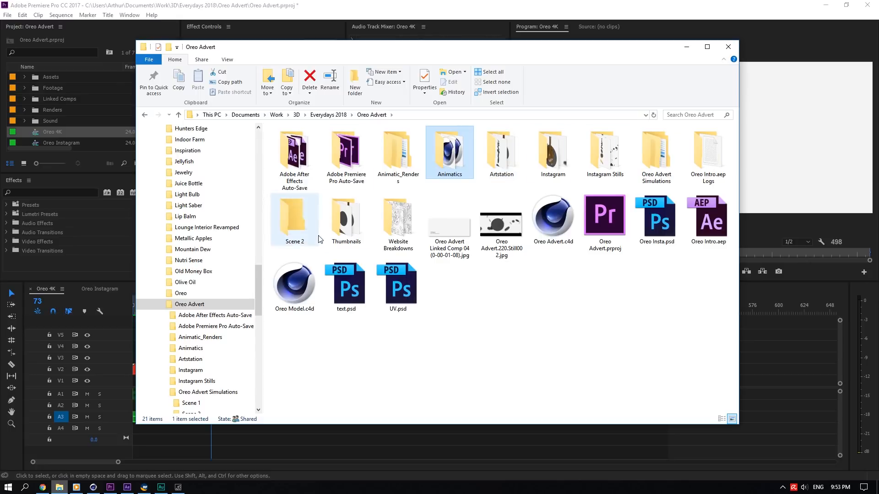
double_click(392, 153)
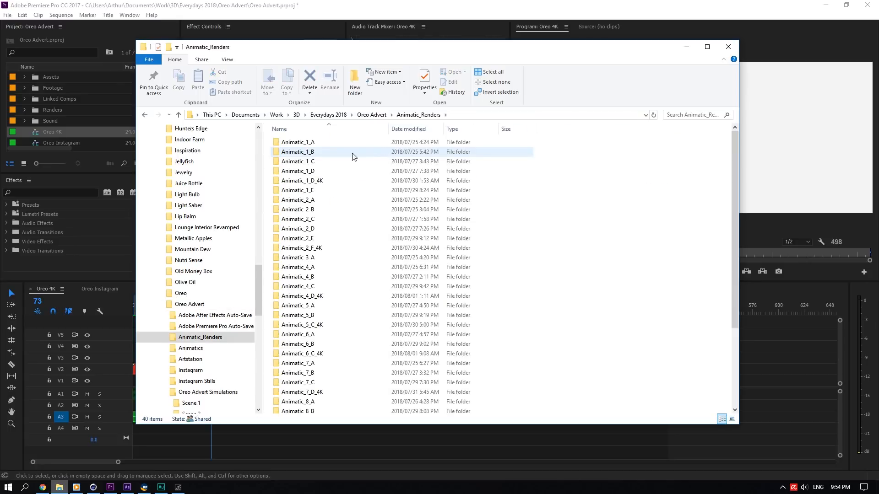
- Browse through the Animatic_Renders subfolders, then go back to the Oreo Advert folder
click(290, 144)
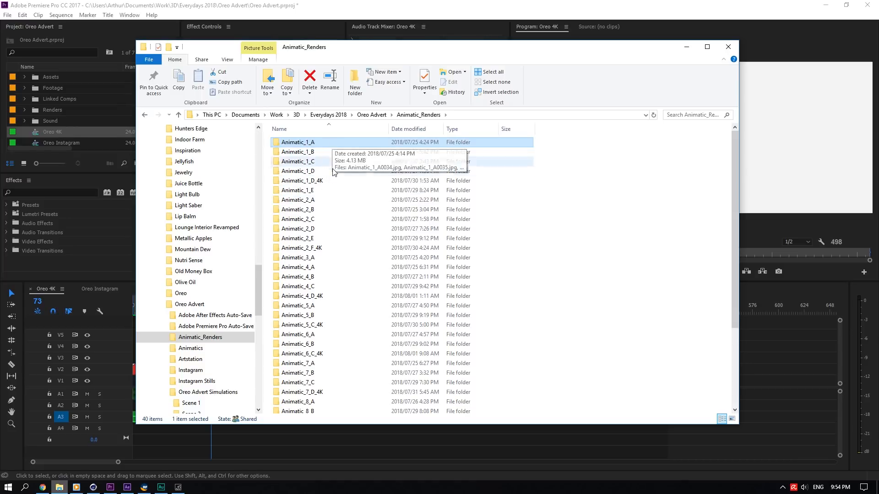
click(300, 183)
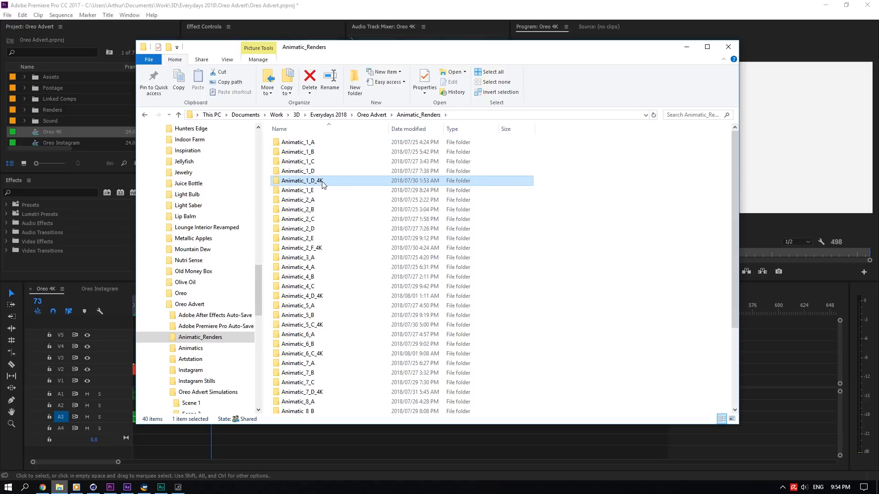
click(321, 248)
click(366, 298)
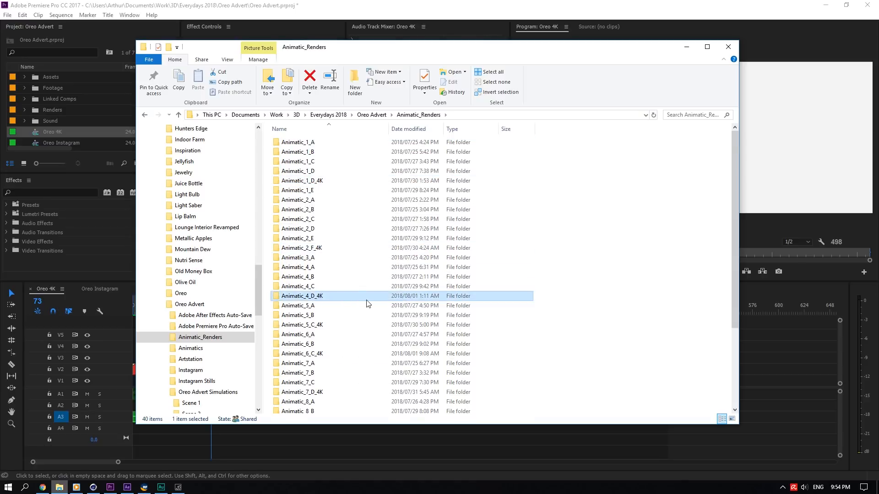
scroll(366, 301, down, 1)
click(347, 303)
scroll(345, 309, down, 4)
click(330, 283)
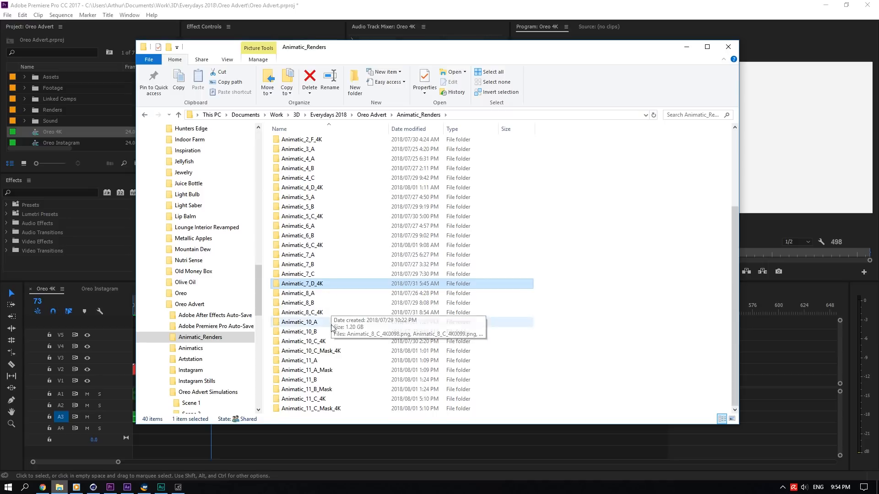
click(316, 313)
click(324, 351)
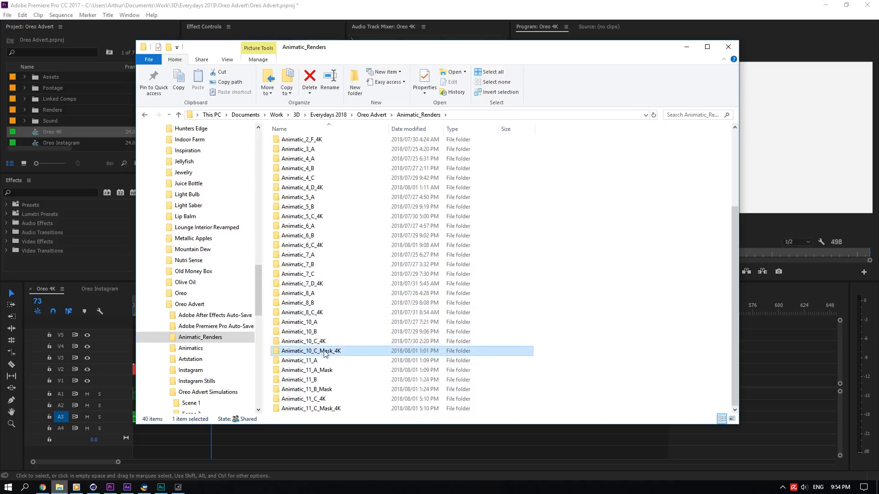
click(323, 371)
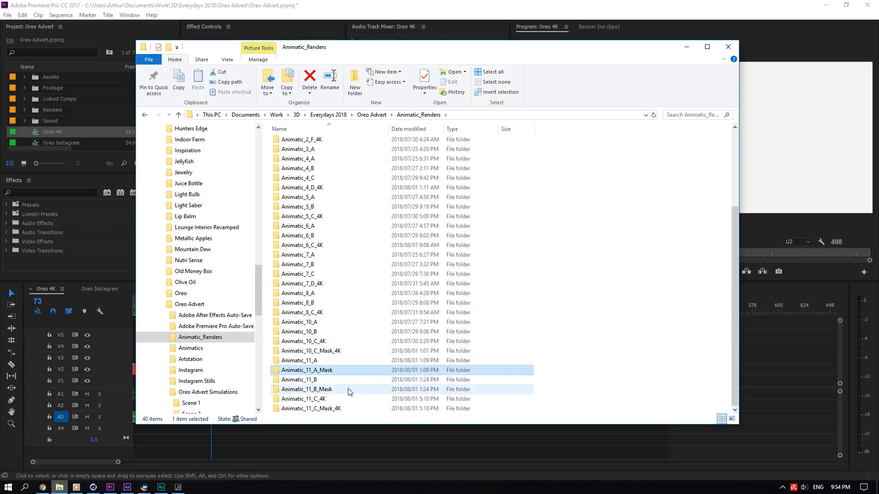
click(328, 391)
scroll(336, 302, up, 4)
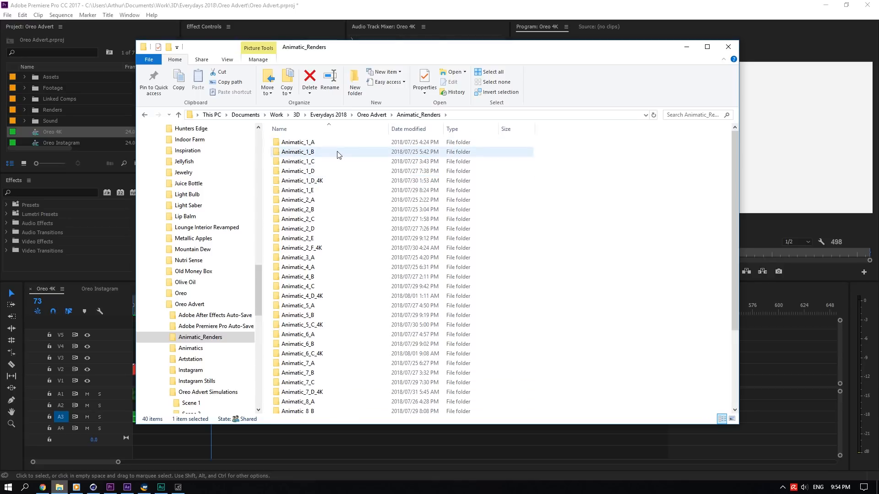
click(361, 116)
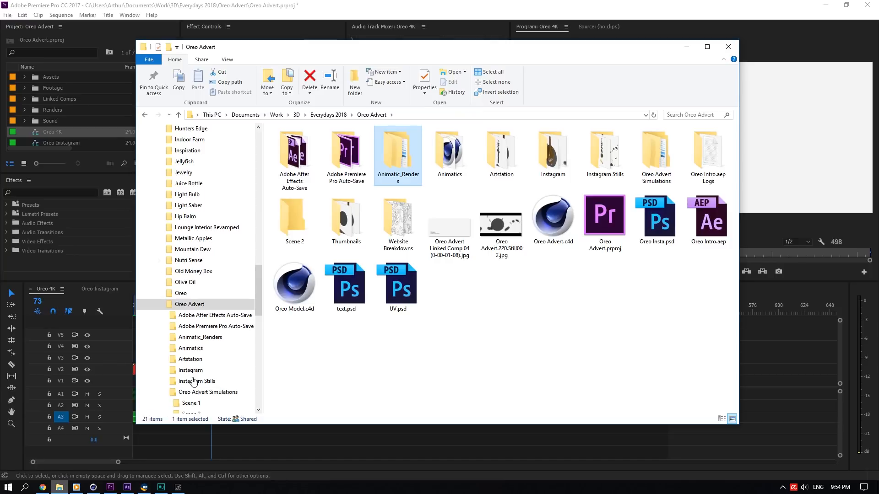
- Select the Animatic_1_D clip on the Oreo 4K timeline to compare it with its Cinema 4D scene
click(94, 487)
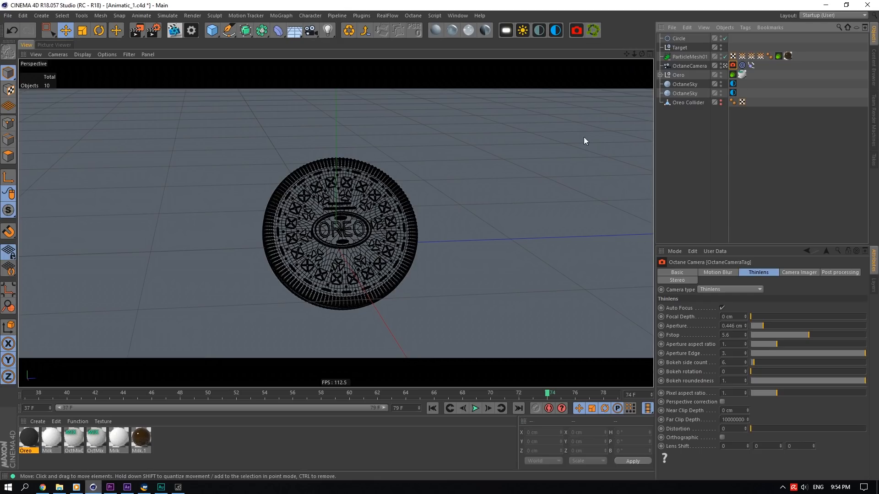
click(109, 487)
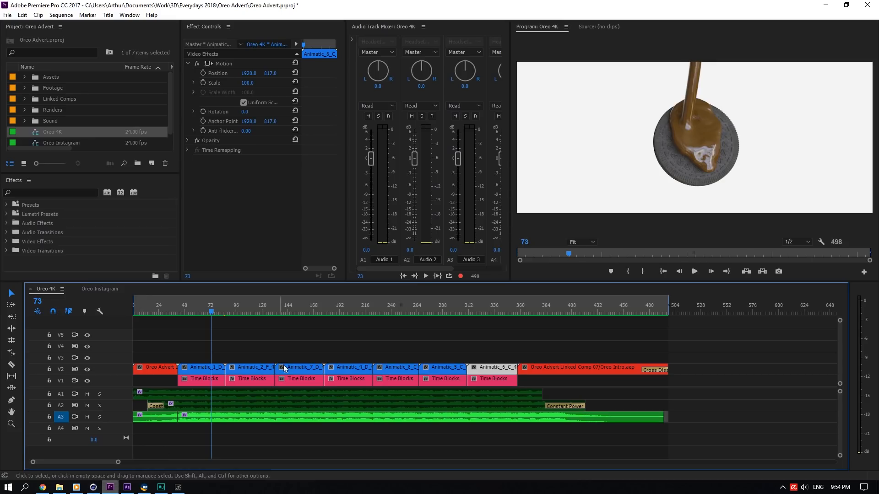
click(217, 372)
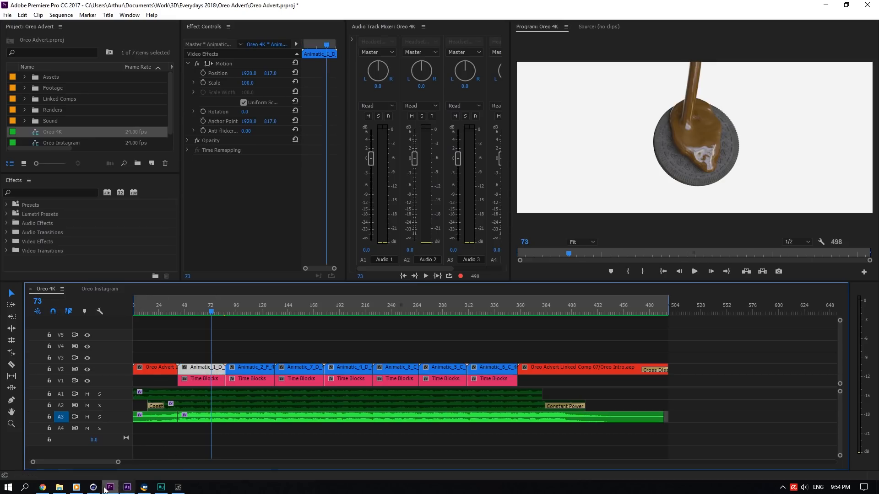
- Switch to the Animatic_1 Cinema 4D scene and play its animation from frame 37 through the camera view
click(94, 487)
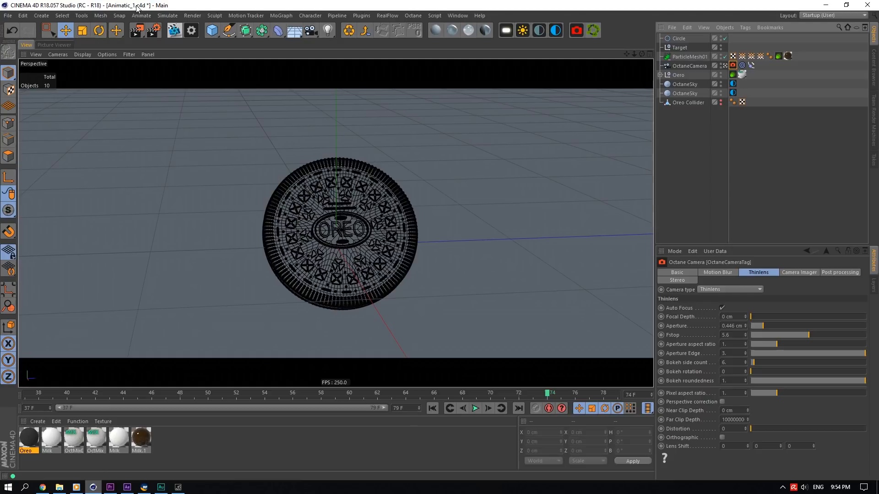
click(23, 395)
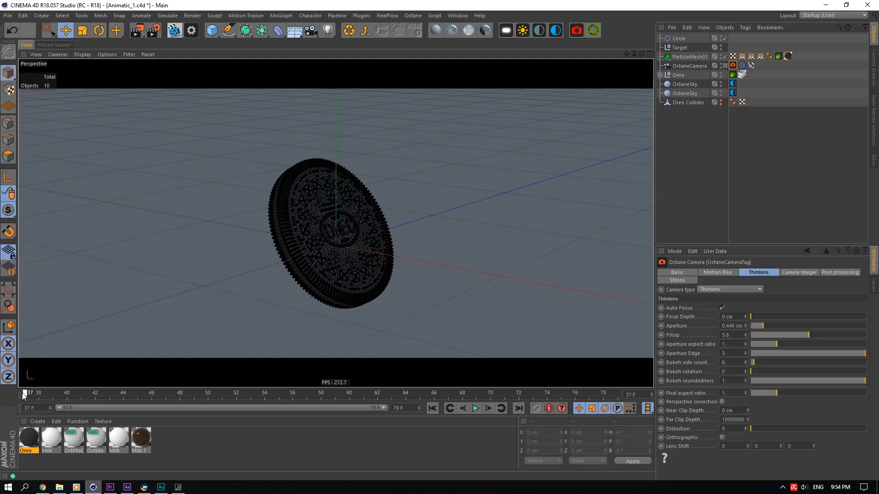
click(475, 409)
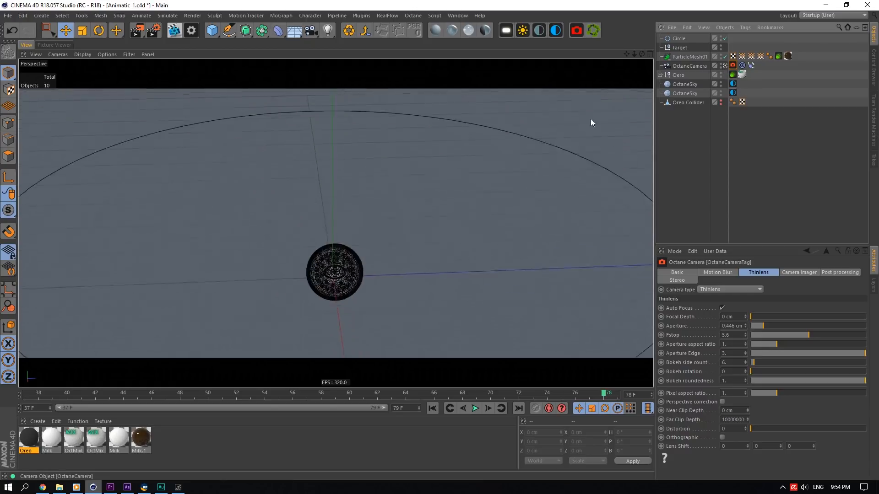
click(725, 66)
scroll(330, 225, up, 10)
drag(641, 54, 581, 53)
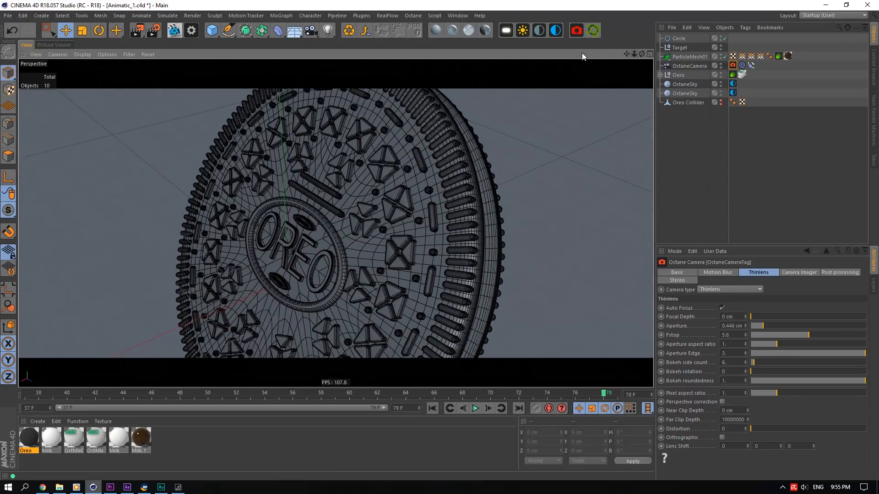
- Open the Octane Live Viewer and move its window lower on the screen
click(174, 30)
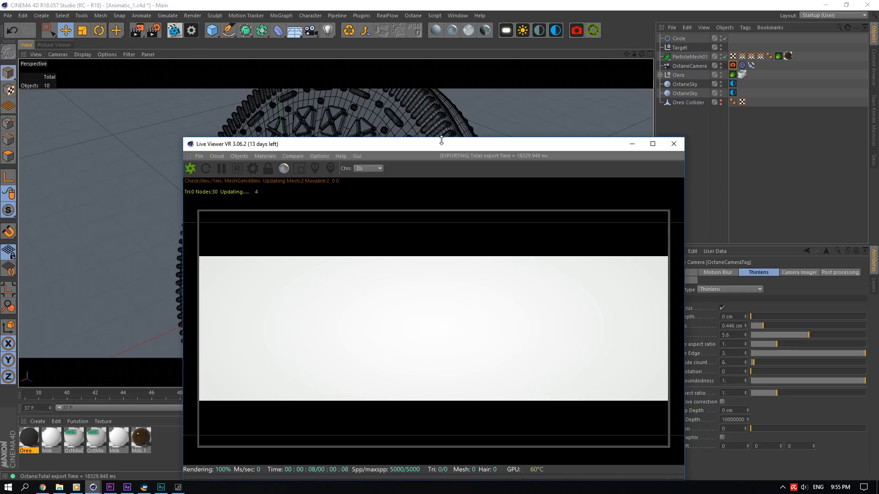
drag(441, 142, 576, 345)
scroll(318, 261, up, 2)
- Expand the Oreo object, select Symmetry.1, and toggle its editor visibility off and back on
click(660, 75)
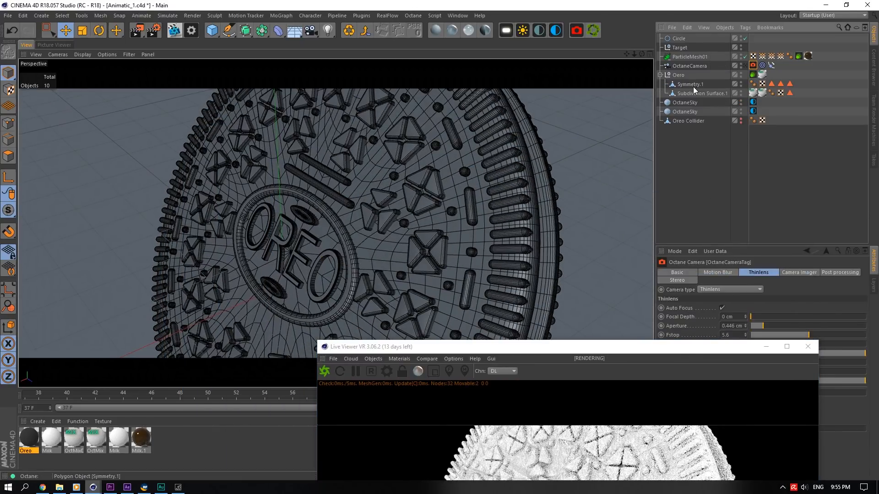
click(691, 85)
ctrl+click(741, 83)
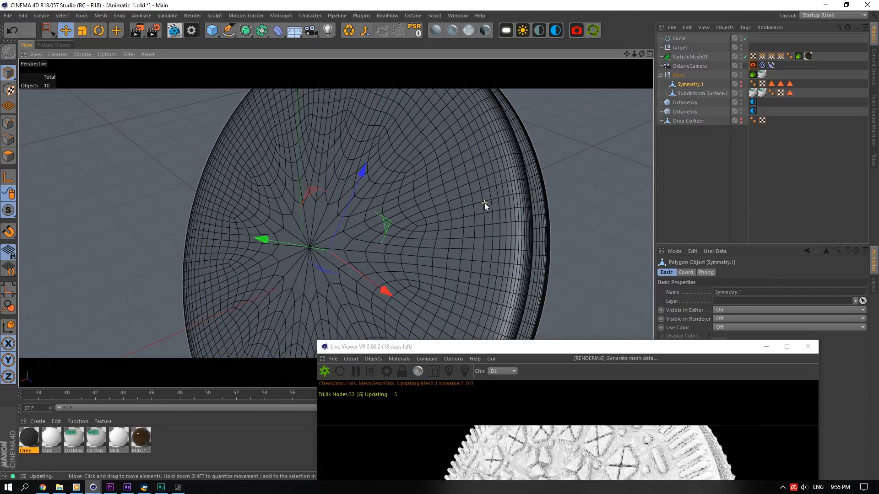
mouse_move(642, 54)
mouse_down()
mouse_move(403, 43)
mouse_move(638, 53)
mouse_up()
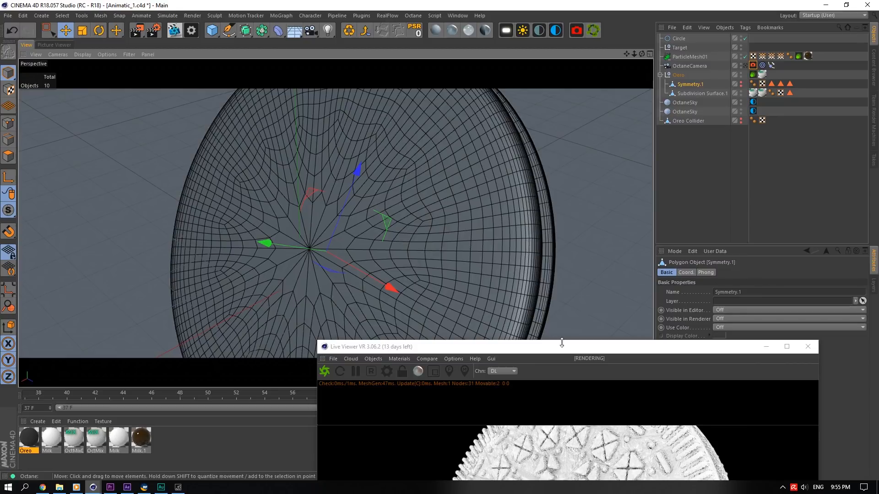
mouse_move(741, 84)
mouse_down()
mouse_move(742, 95)
mouse_move(741, 82)
mouse_up()
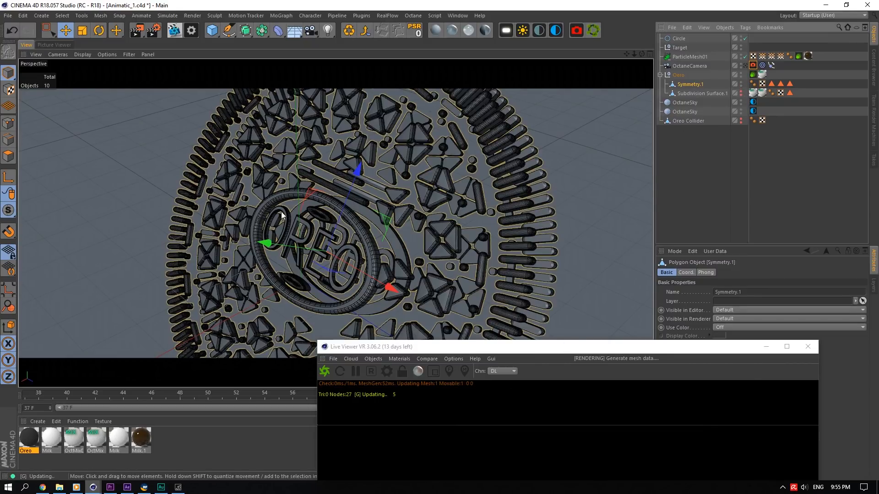
- Zoom and orbit around the cookie mesh to inspect the embossed pattern and Oreo lettering
scroll(282, 216, up, 3)
drag(642, 54, 664, 59)
click(807, 347)
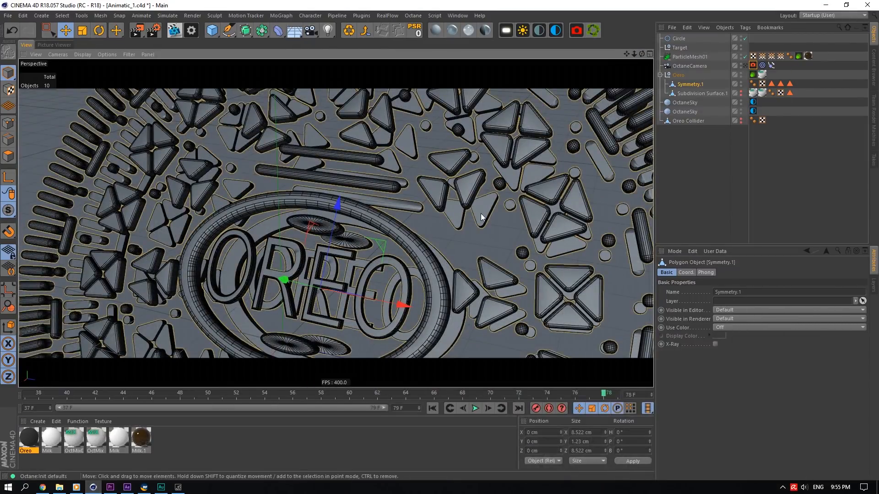
scroll(458, 184, up, 5)
scroll(458, 184, down, 5)
scroll(458, 184, up, 5)
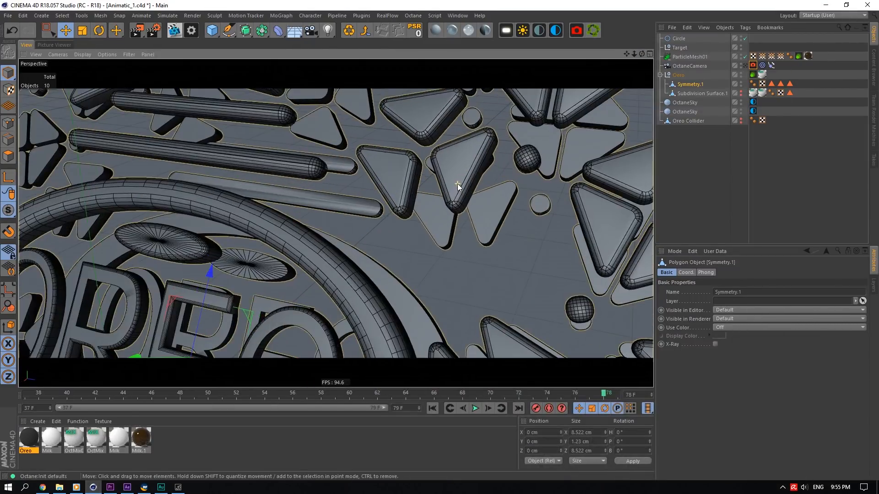
scroll(457, 184, down, 5)
scroll(433, 214, up, 6)
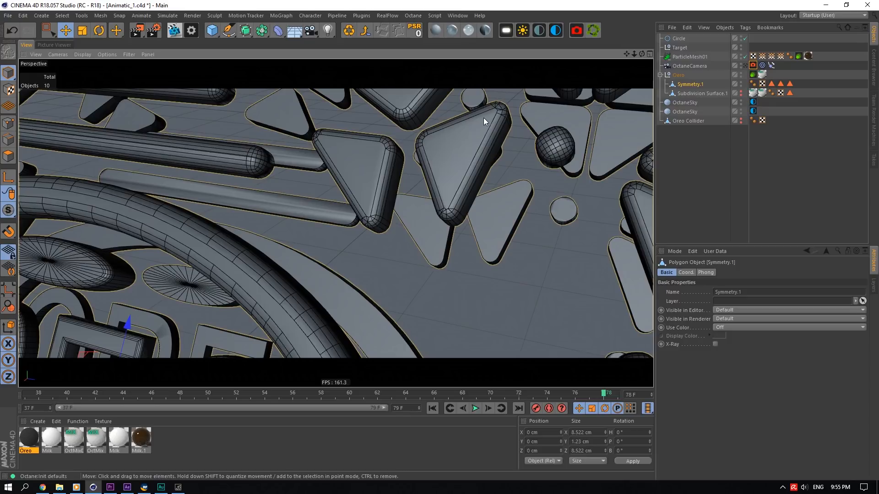
drag(632, 57, 608, 64)
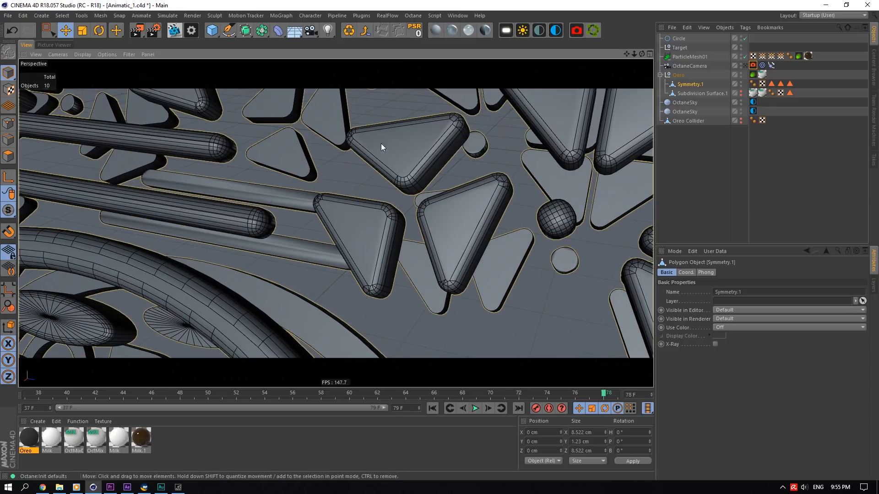
drag(634, 54, 650, 54)
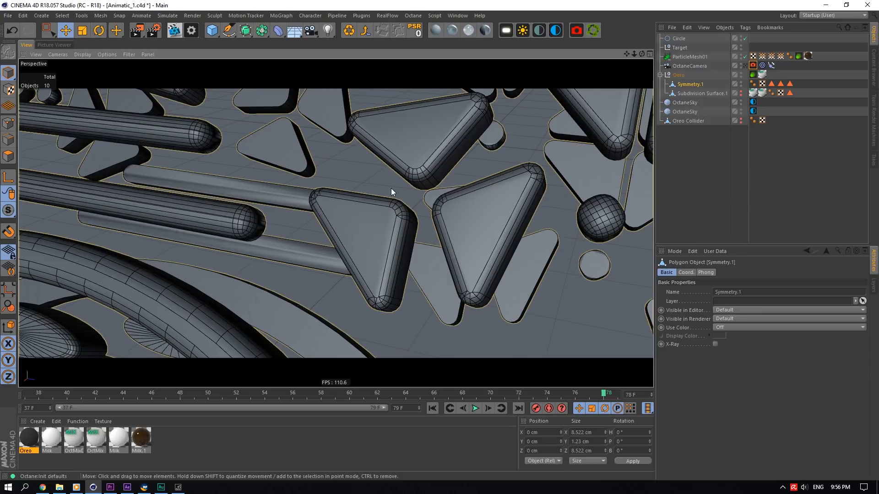
scroll(398, 191, down, 5)
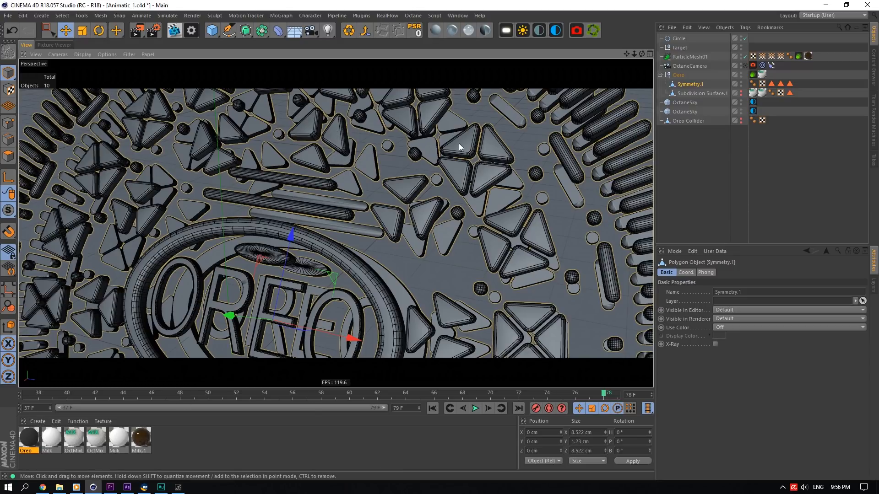
scroll(383, 235, down, 5)
scroll(370, 203, up, 5)
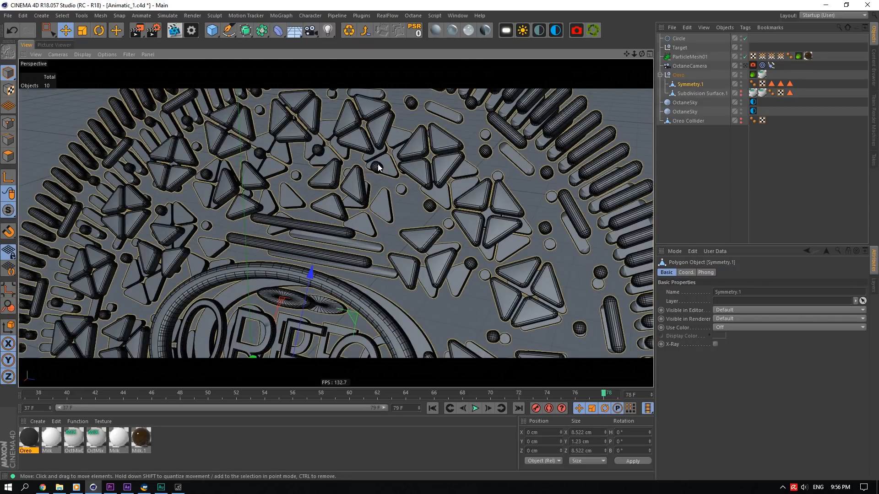
scroll(387, 172, down, 5)
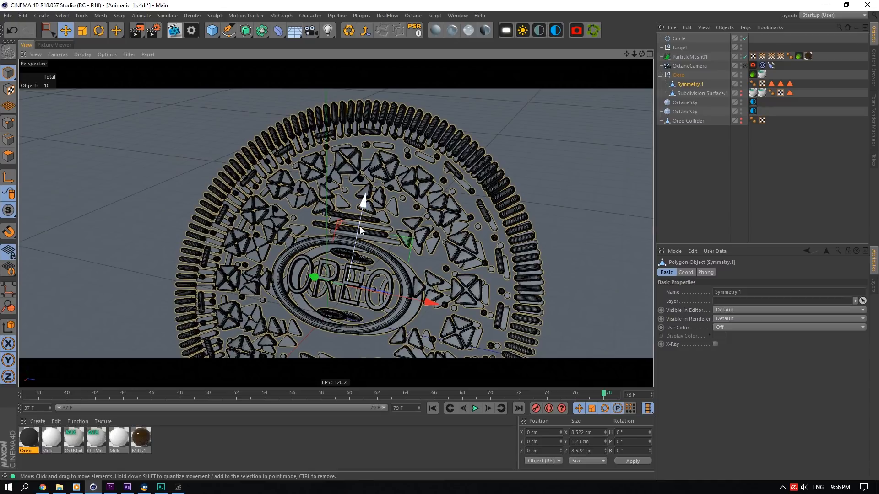
scroll(421, 275, up, 6)
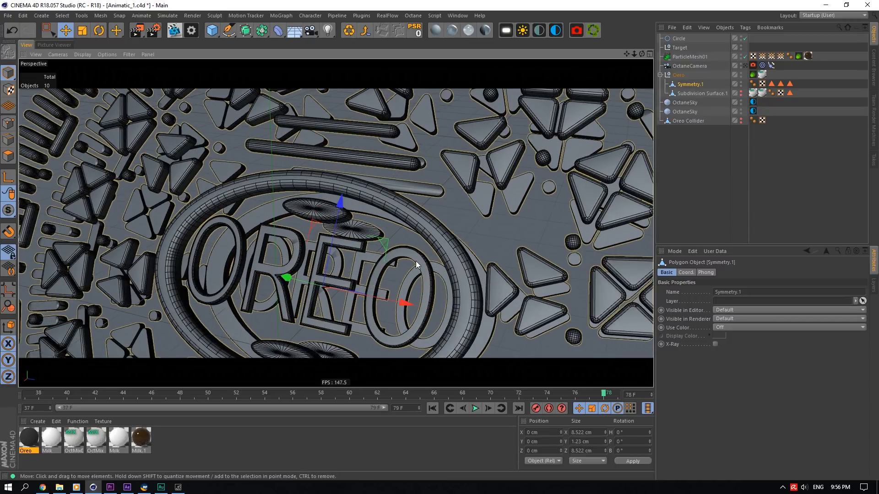
scroll(416, 261, down, 4)
scroll(457, 243, up, 5)
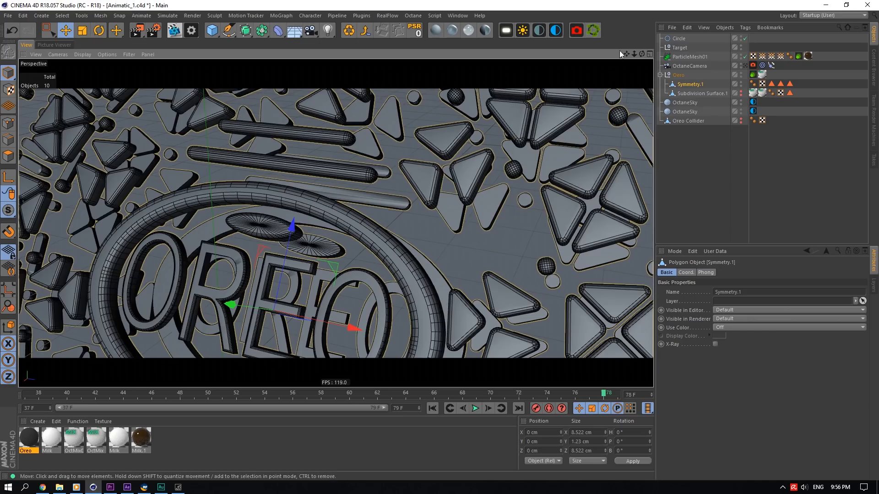
drag(642, 54, 604, 55)
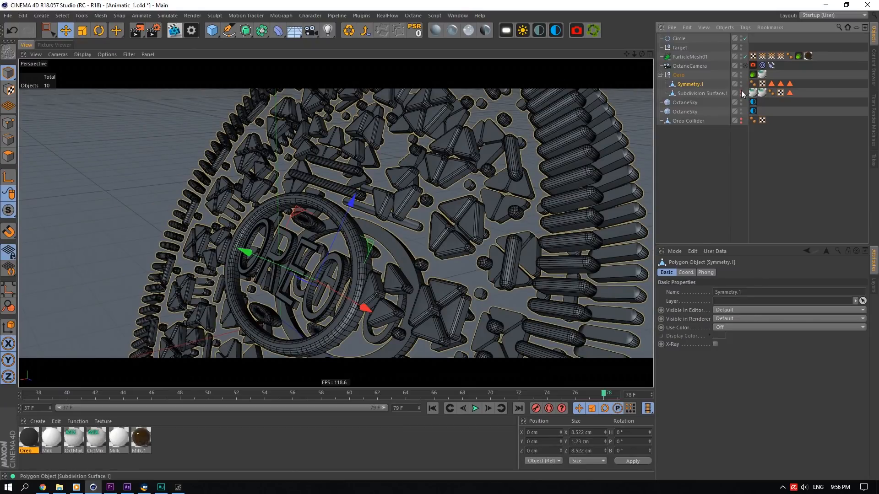
- Turn on the Subdivision Surface's editor display and render all material previews
alt+click(740, 92)
click(76, 414)
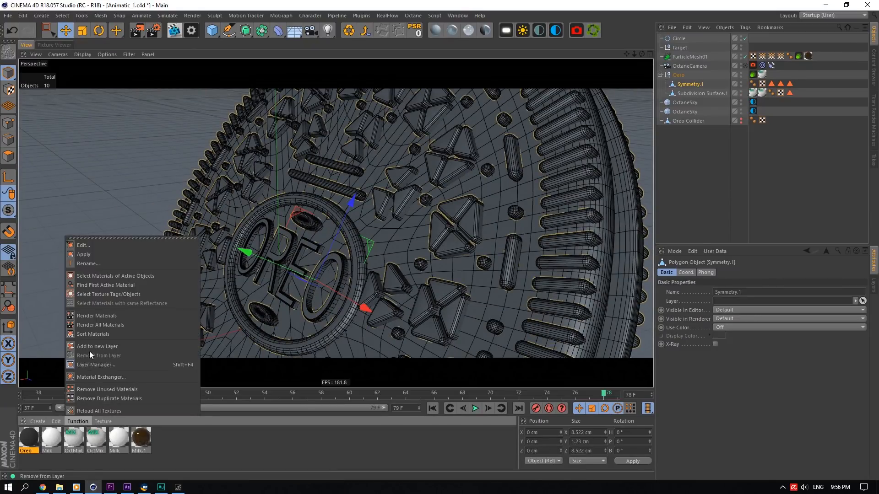
click(113, 326)
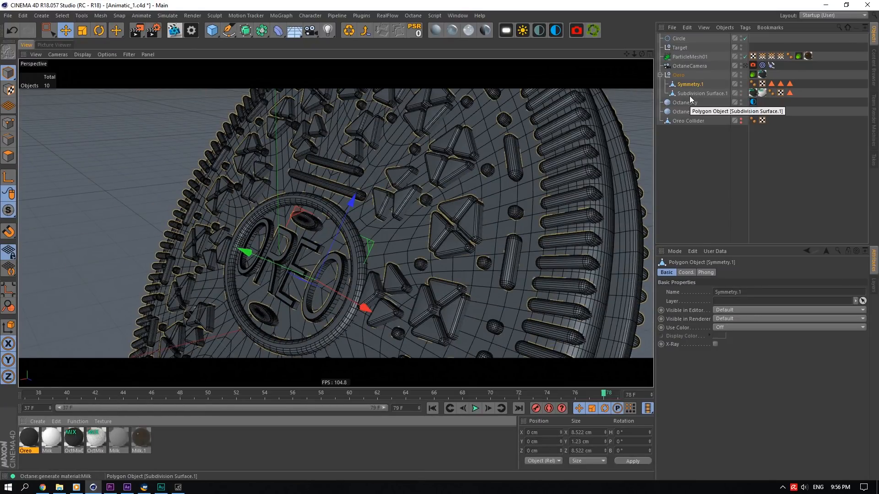
- Open the Octane Live Viewer again and start a live render of the cookie
drag(642, 54, 545, 39)
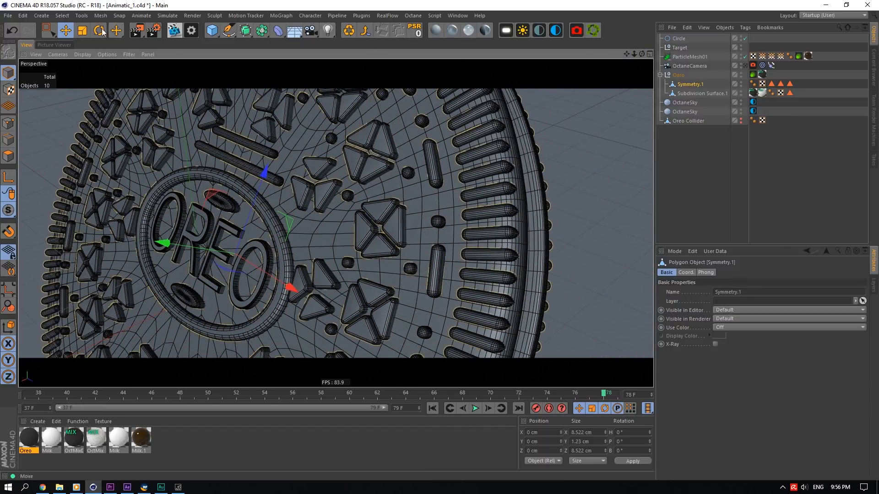
click(173, 30)
click(190, 168)
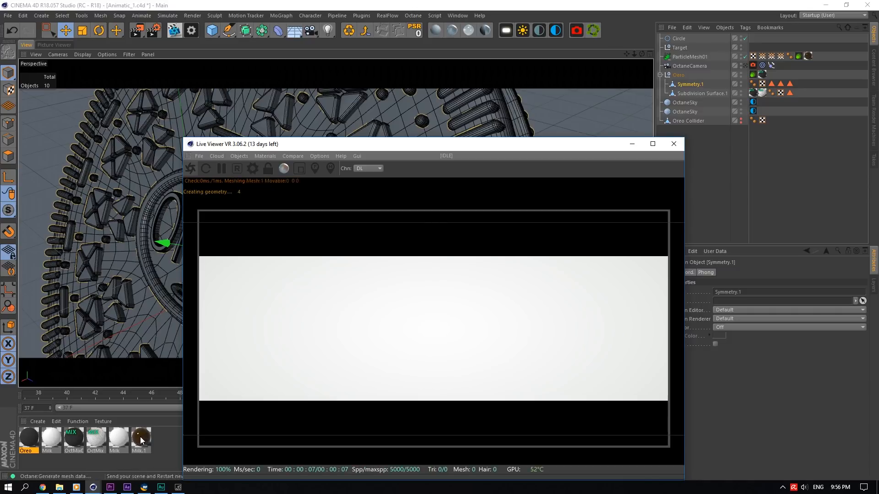
- Open the Milk material in the Material Editor and inspect its diffuse colour without changing it
double_click(140, 437)
drag(282, 60, 638, 85)
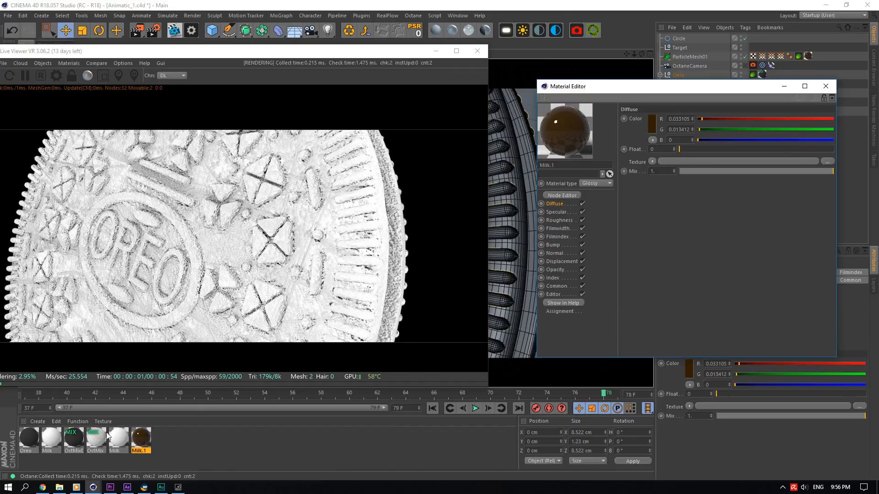
click(118, 437)
click(651, 124)
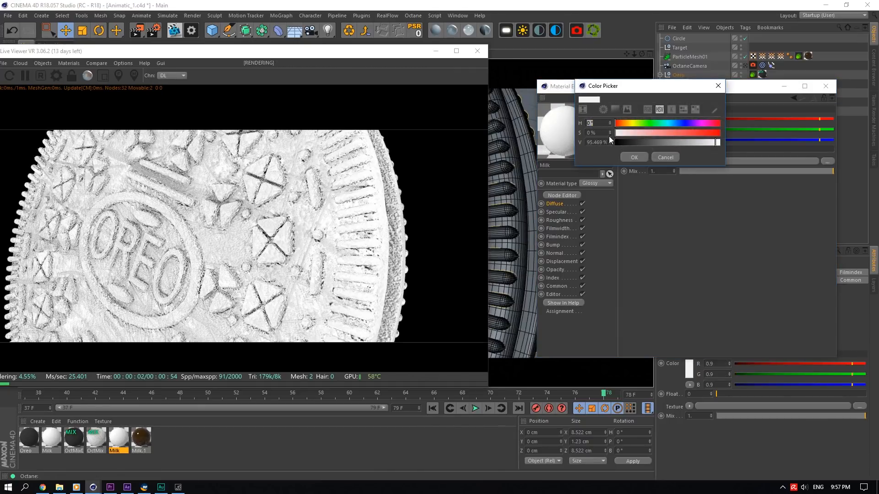
click(664, 156)
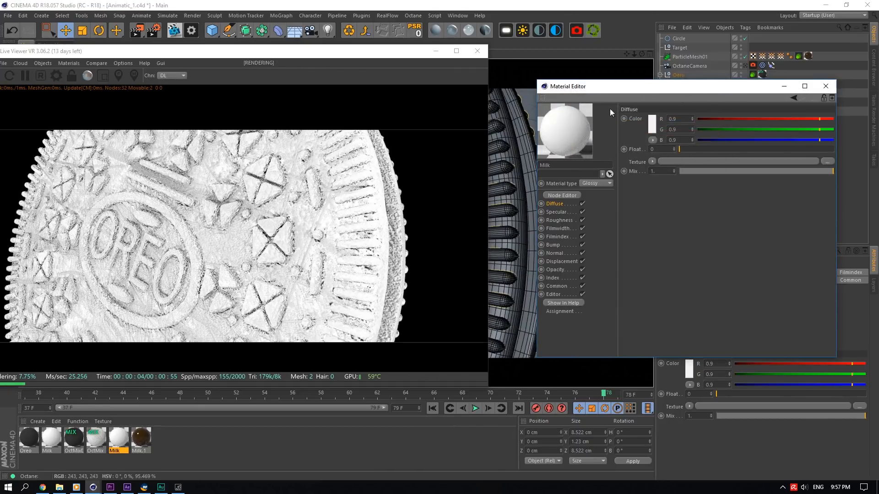
- Close the Octane Live Viewer window
click(478, 51)
click(458, 15)
click(457, 15)
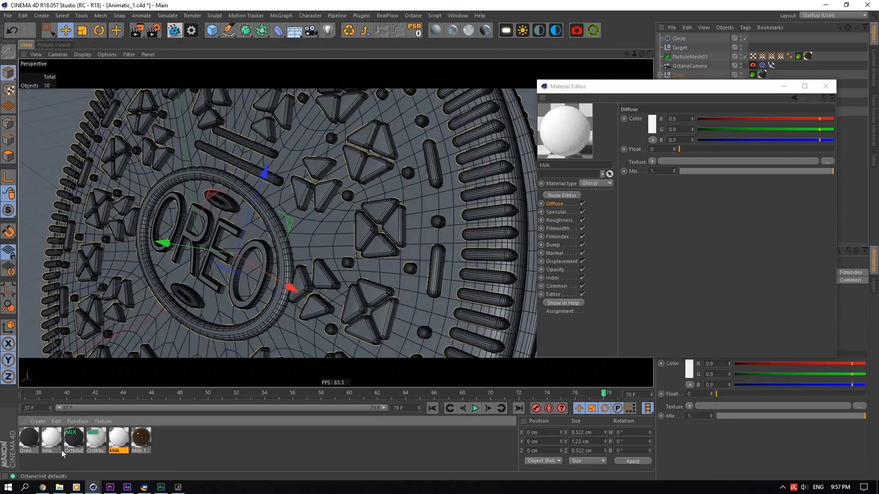
- Switch to the Animatics folder in File Explorer and browse its scene files
click(59, 487)
double_click(450, 154)
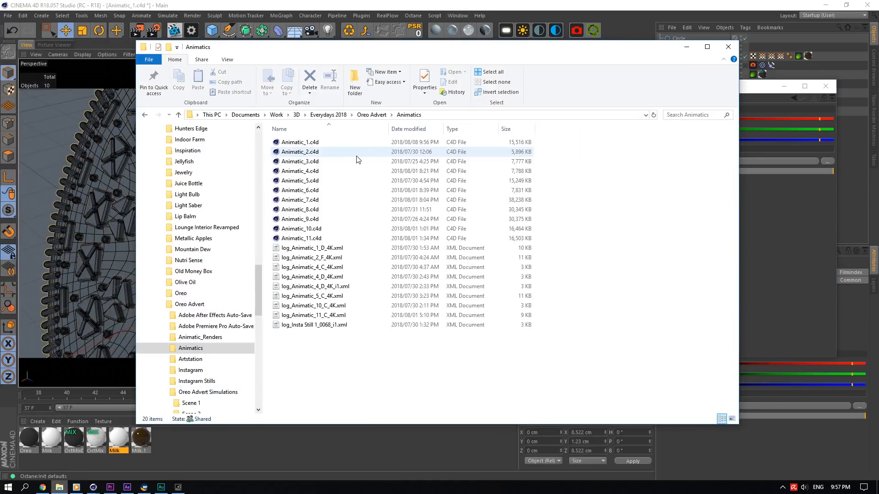
- Scrub the Oreo 4K sequence playhead to frame 160 in Premiere
click(110, 487)
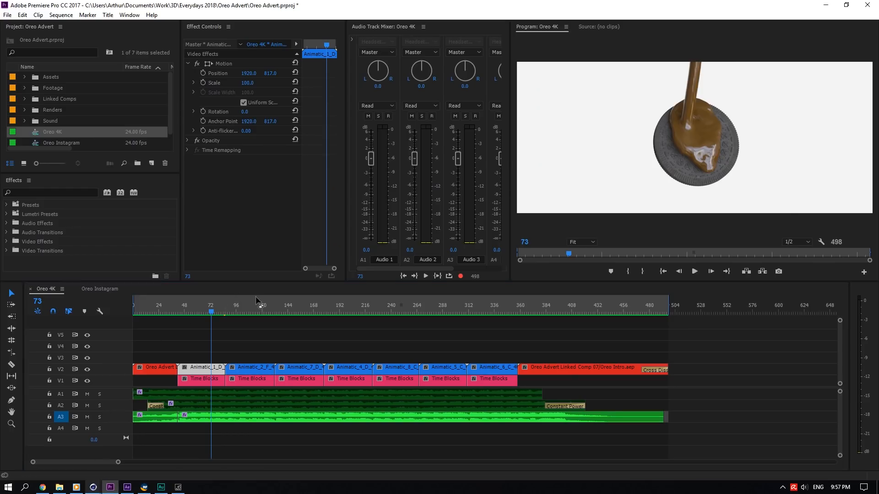
click(272, 312)
drag(273, 314, 305, 313)
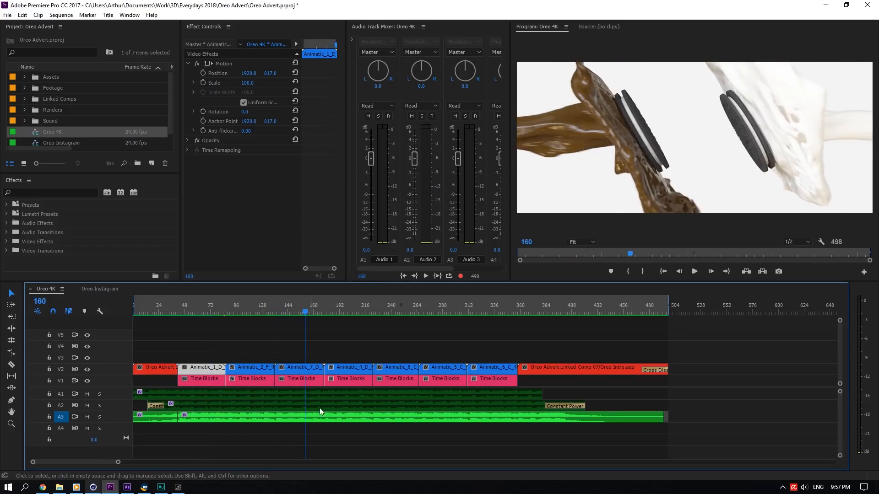
- Leave Premiere and File Explorer to return to the Animatic_7 scene in Cinema 4D
click(826, 5)
click(349, 200)
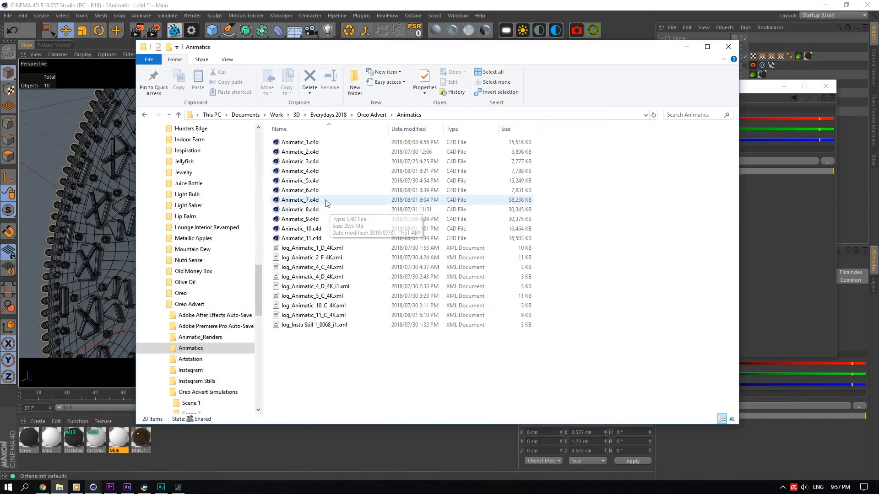
click(687, 47)
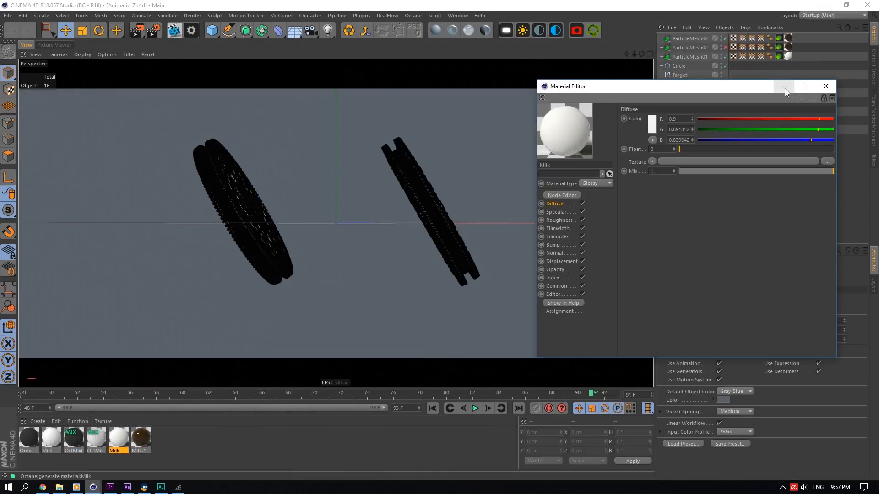
- Open the Milk material and inspect its diffuse colour in the Color Picker without changing it
double_click(114, 440)
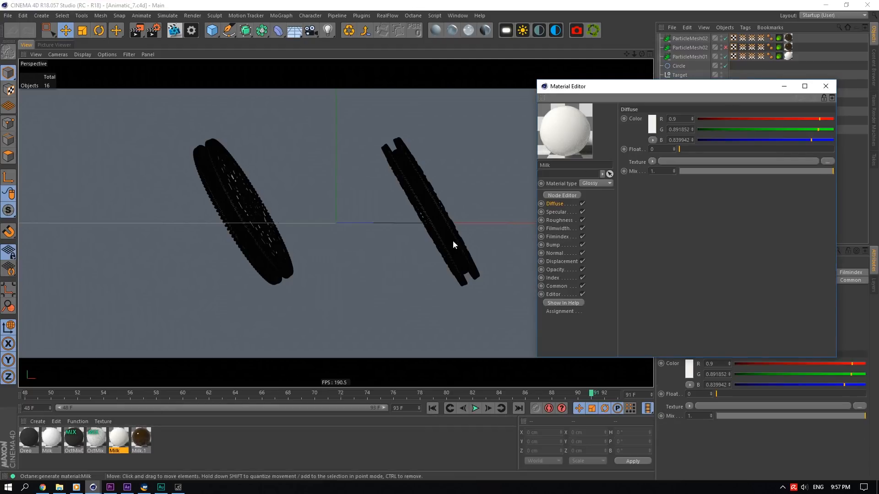
click(653, 128)
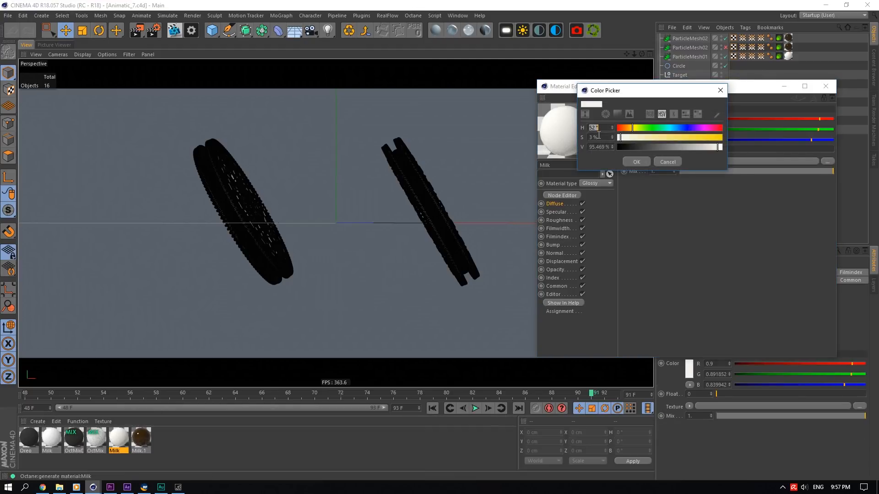
click(667, 162)
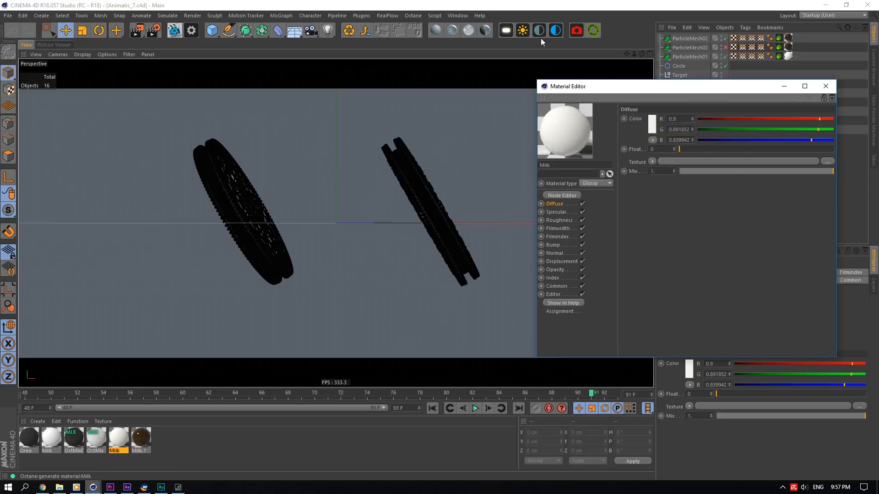
- Switch to the Animatic_1 scene and open the OctMixDark mix material in the Octane Node Editor
click(457, 15)
click(476, 240)
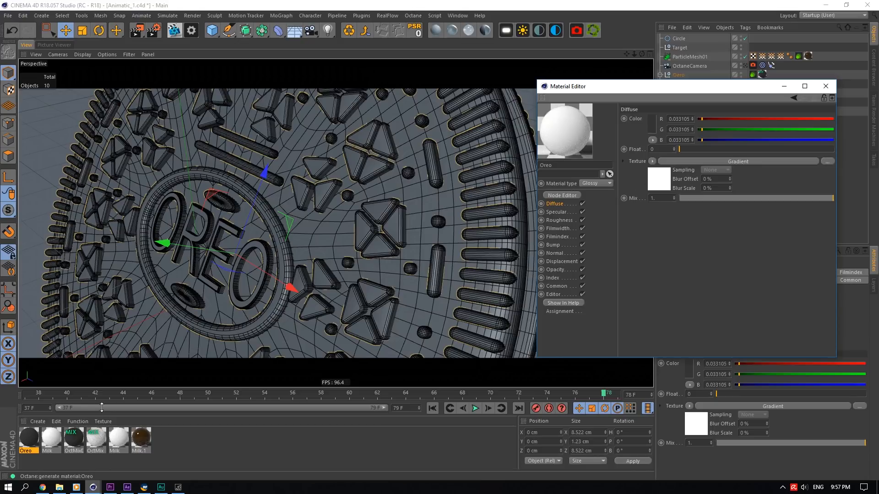
click(73, 441)
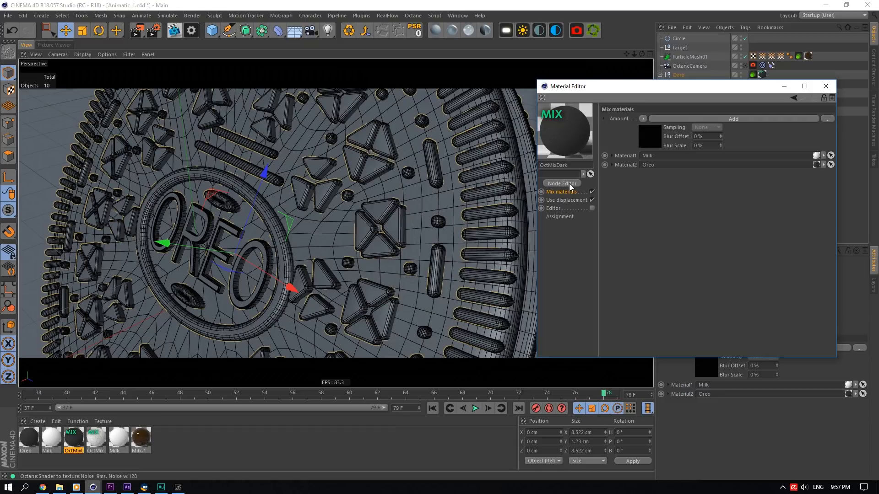
click(569, 185)
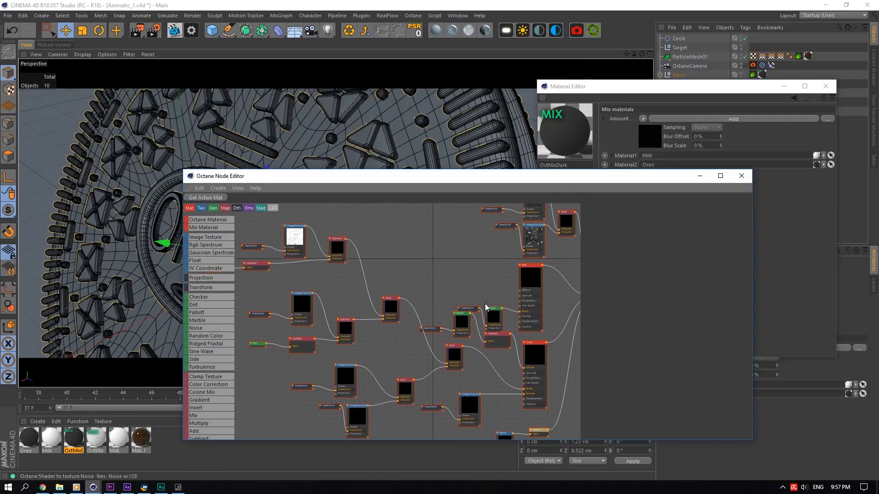
- Browse the node graph and select the Oreo material node to inspect its diffuse settings
click(492, 316)
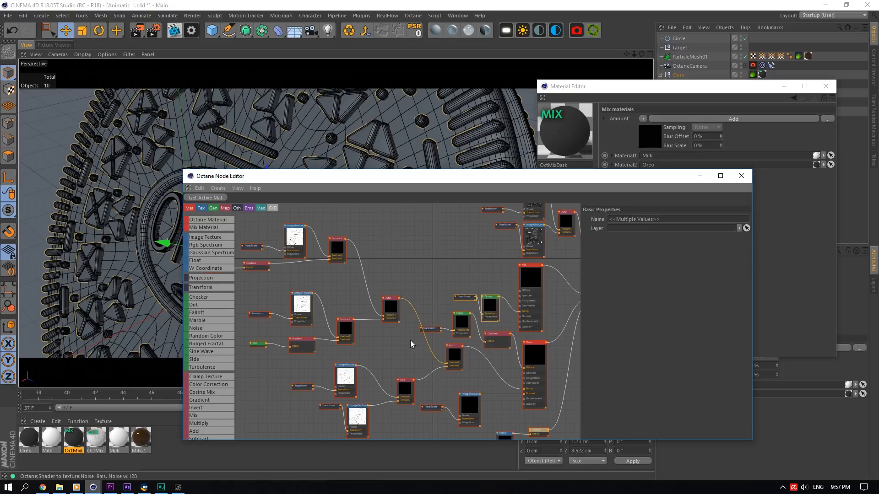
drag(410, 339, 444, 315)
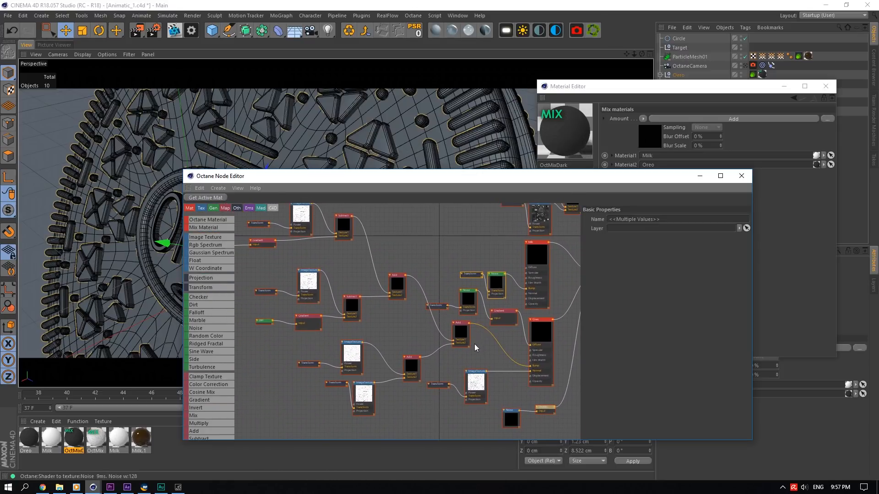
click(540, 347)
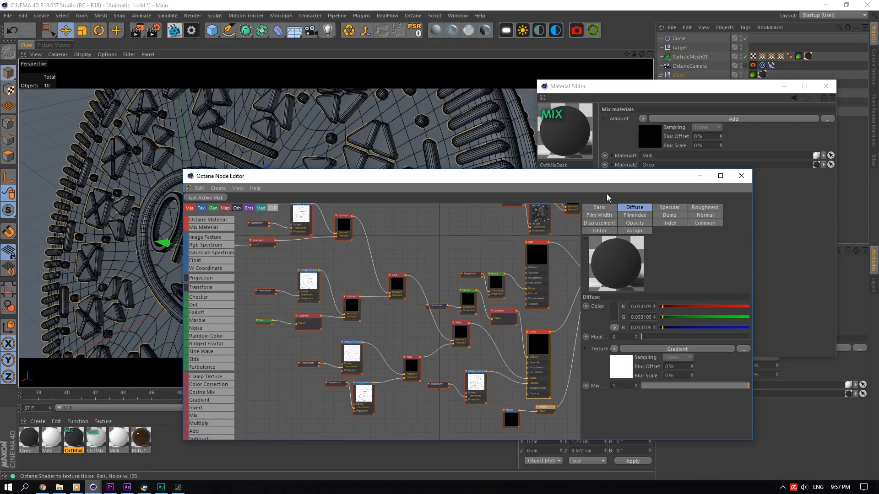
- Open the Oreo material, view its Gradient texture shader, and return to its Diffuse channel
double_click(29, 438)
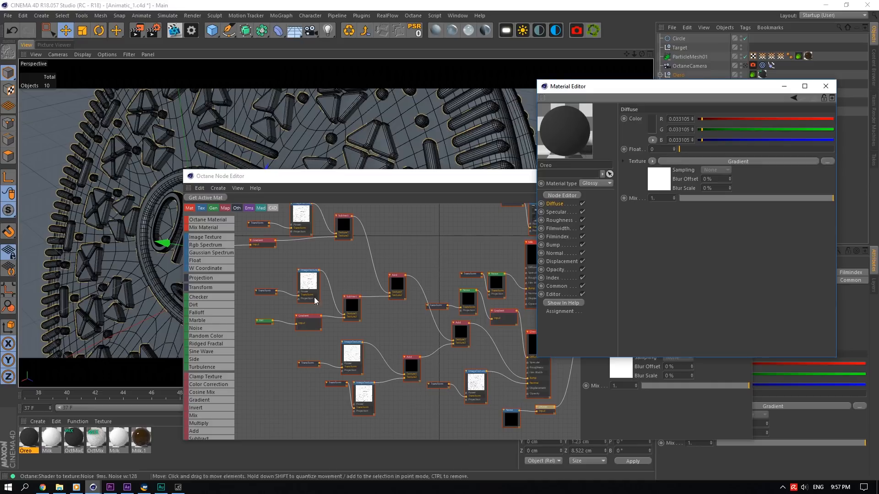
click(660, 179)
click(561, 204)
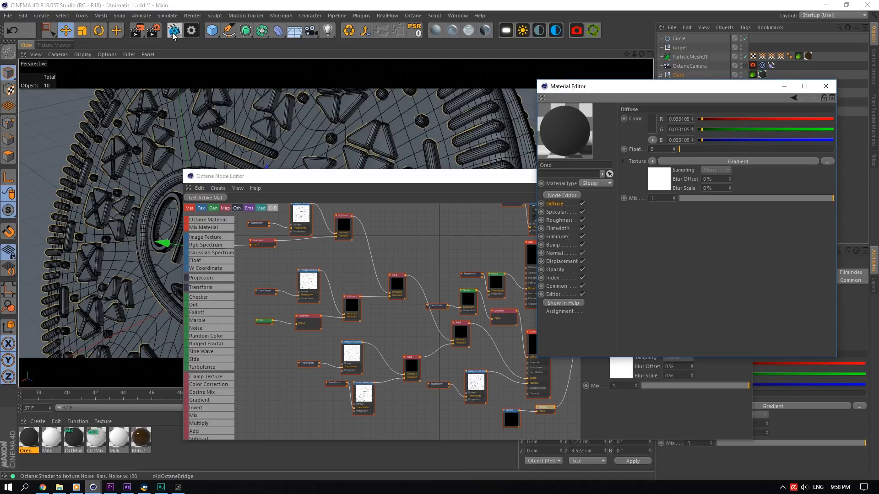
- Launch the Octane Live Viewer for the Animatic_1 scene
click(174, 31)
click(191, 169)
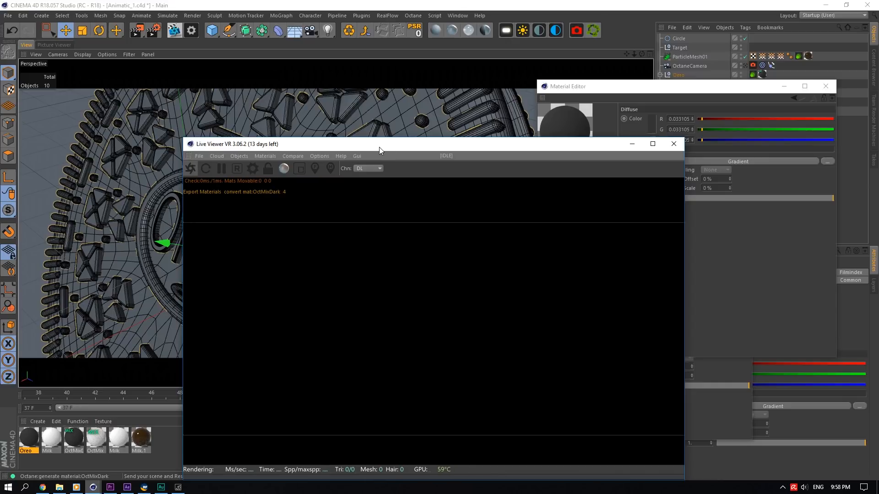
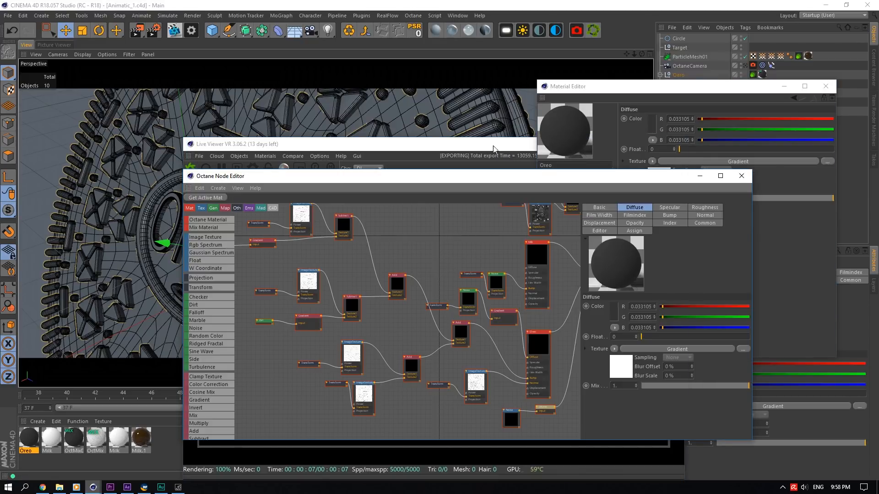
- Open the Octane settings from the Live Viewer and switch the render kernel to Path tracing
drag(493, 145, 675, 123)
drag(320, 178, 159, 154)
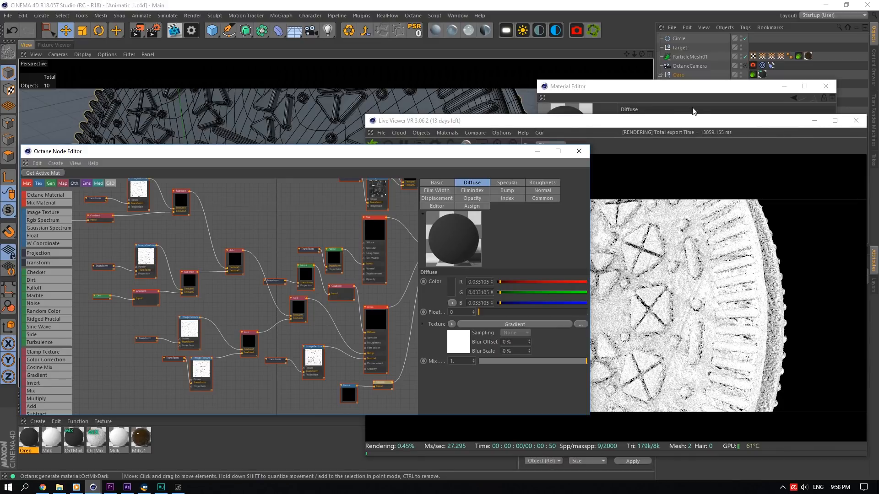
drag(660, 124, 618, 106)
click(398, 125)
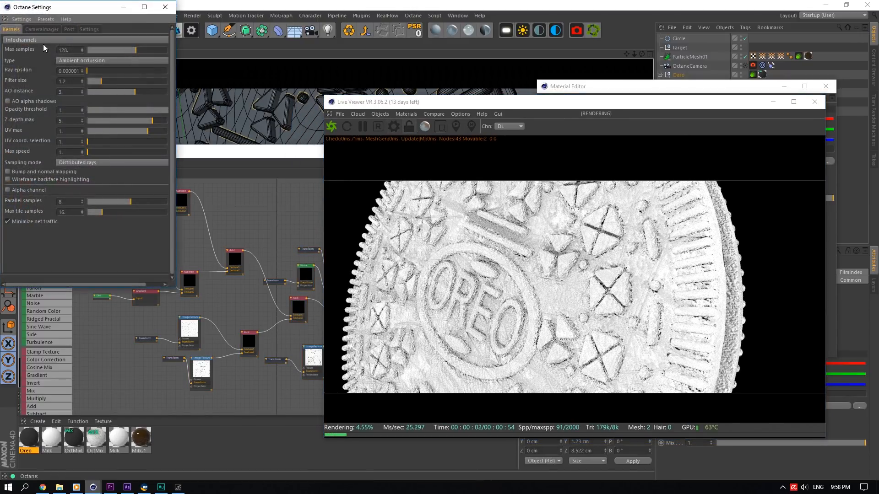
click(43, 41)
click(20, 68)
click(165, 7)
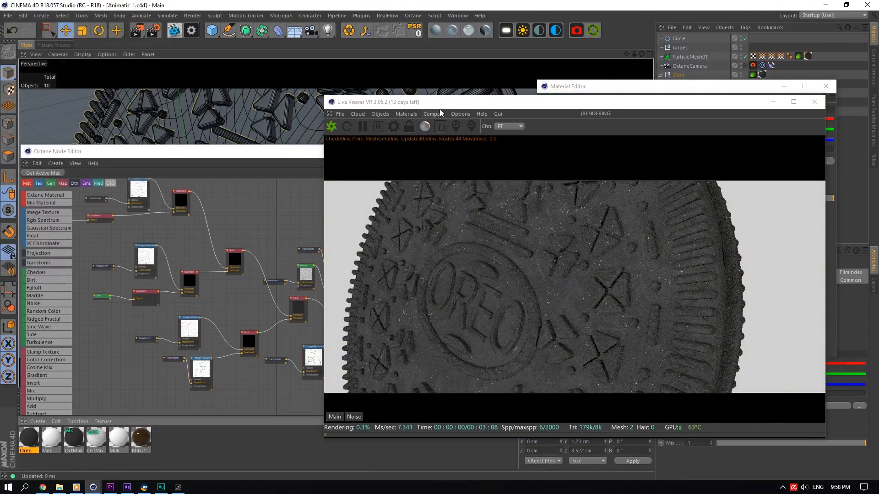
- Rearrange the windows and open the Oreo material's diffuse Gradient shader in the Material Editor
drag(439, 109, 550, 104)
drag(364, 151, 308, 103)
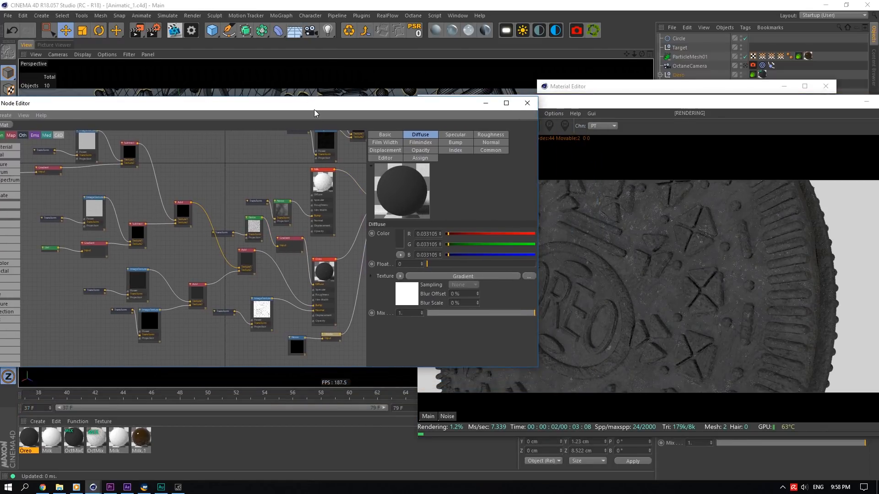
drag(306, 111, 526, 205)
drag(601, 87, 145, 64)
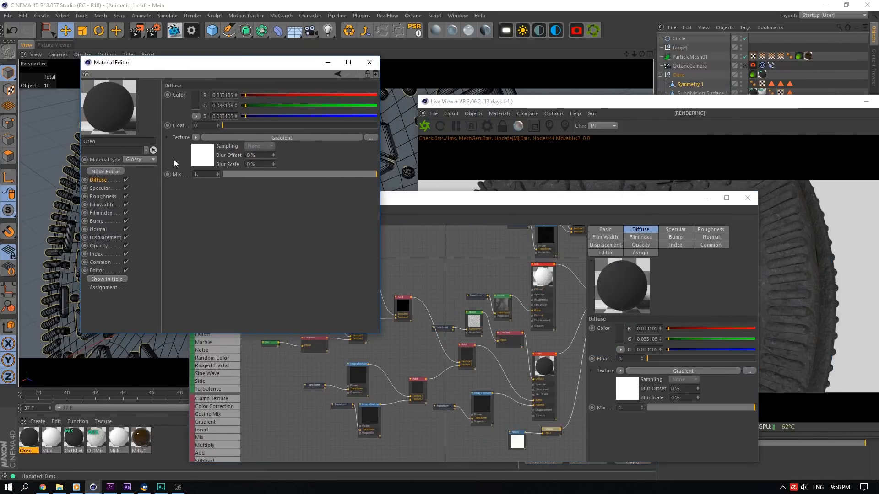
click(198, 159)
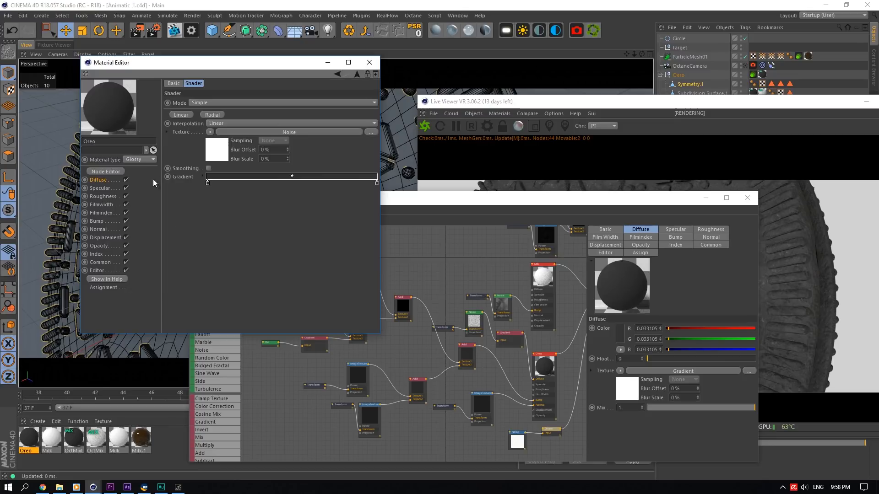
drag(187, 65, 475, 100)
- Disable the Oreo material's Specular, Roughness, Bump, Normal and Displacement channels
click(413, 223)
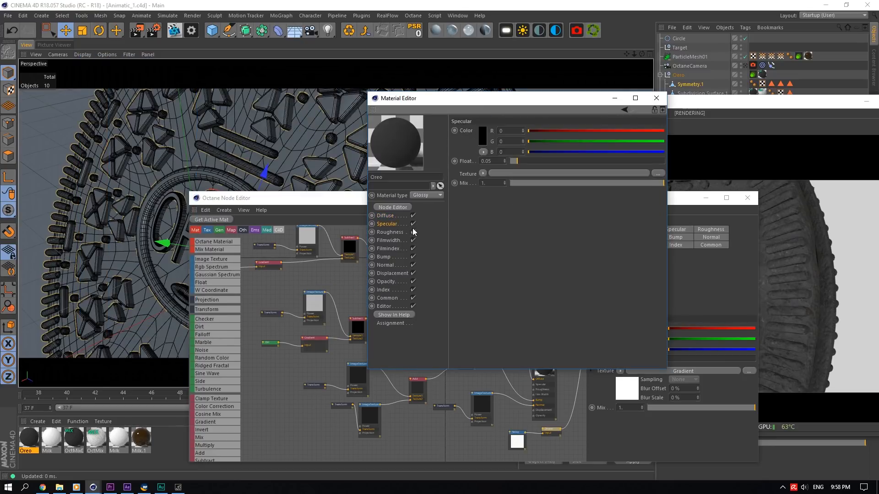
click(413, 232)
click(413, 257)
click(413, 265)
click(412, 274)
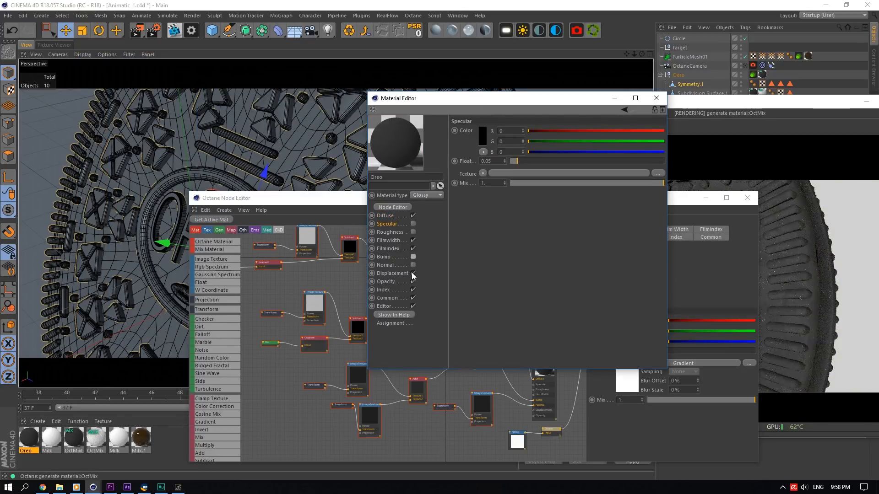
- Re-enable the Specular, Roughness and Bump channels of the Oreo material
drag(530, 100, 382, 111)
drag(604, 98, 450, 98)
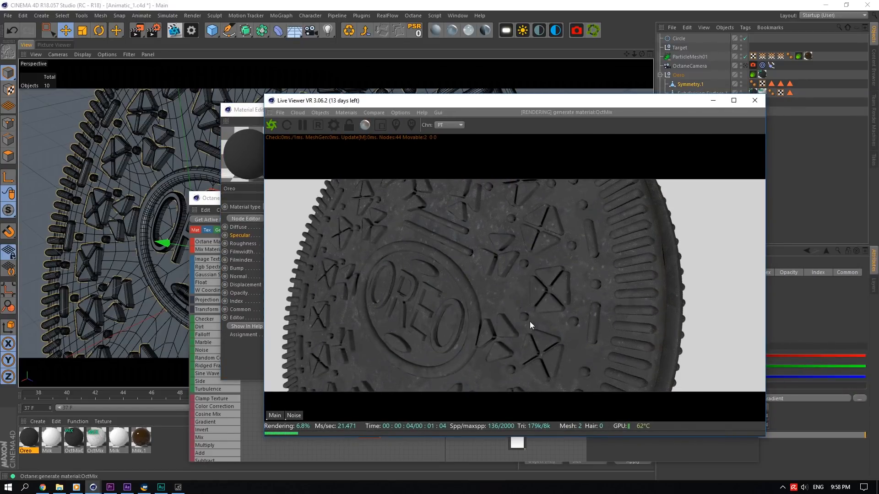
drag(497, 102, 554, 99)
drag(272, 112, 143, 112)
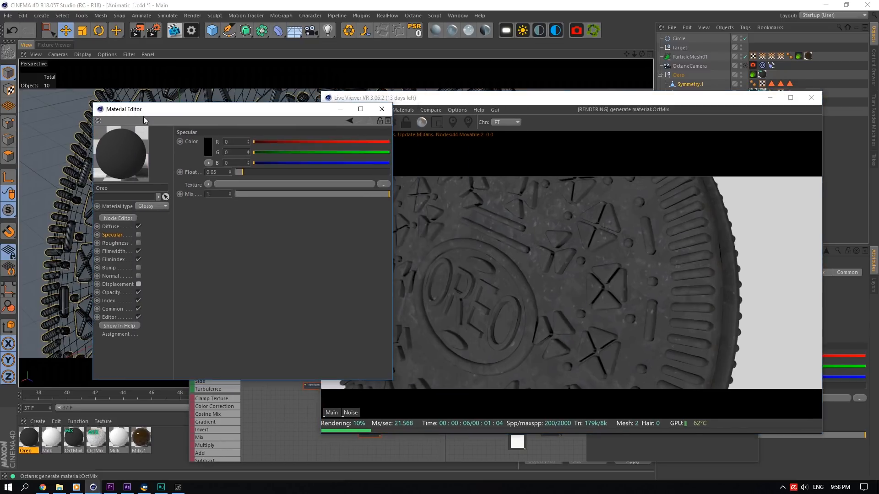
click(138, 235)
click(138, 243)
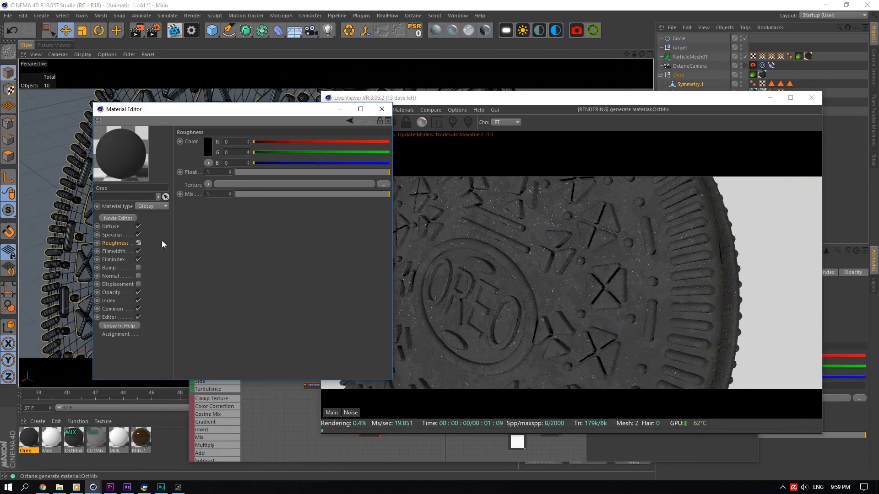
click(138, 268)
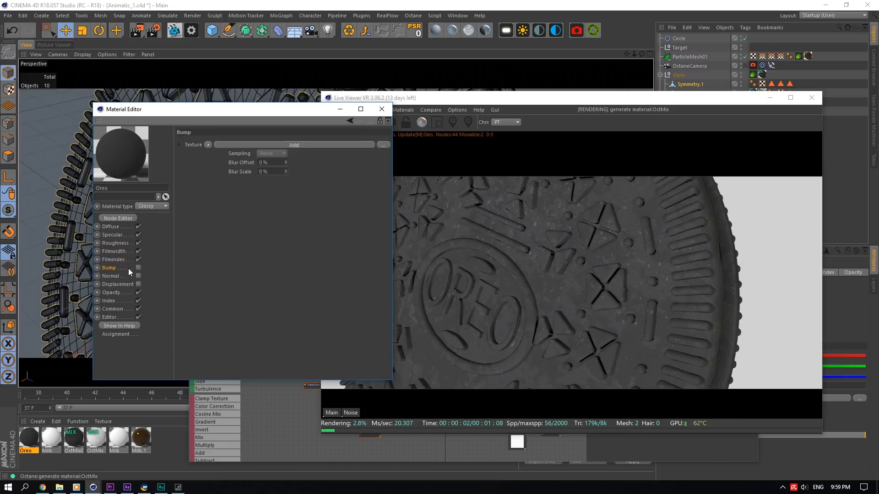
- Bring up the Node Editor and inspect the image texture and mix nodes of the Oreo material graph
drag(407, 97, 489, 91)
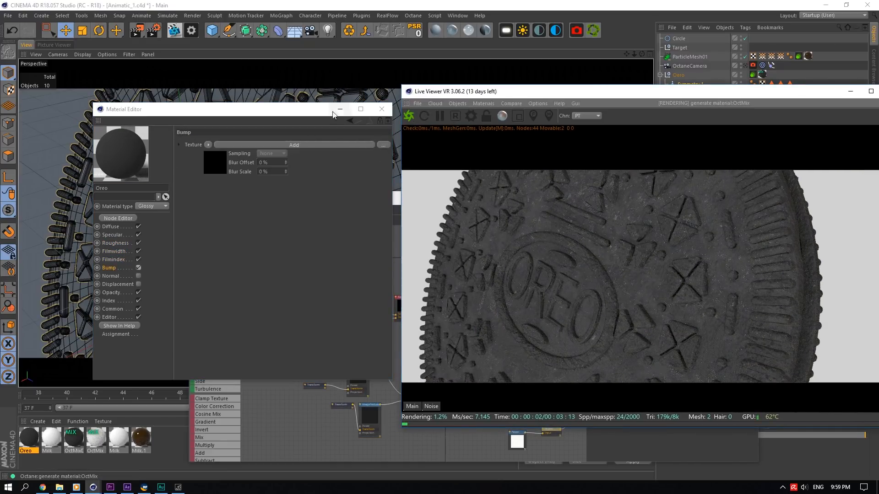
drag(351, 110, 302, 103)
drag(360, 202, 156, 103)
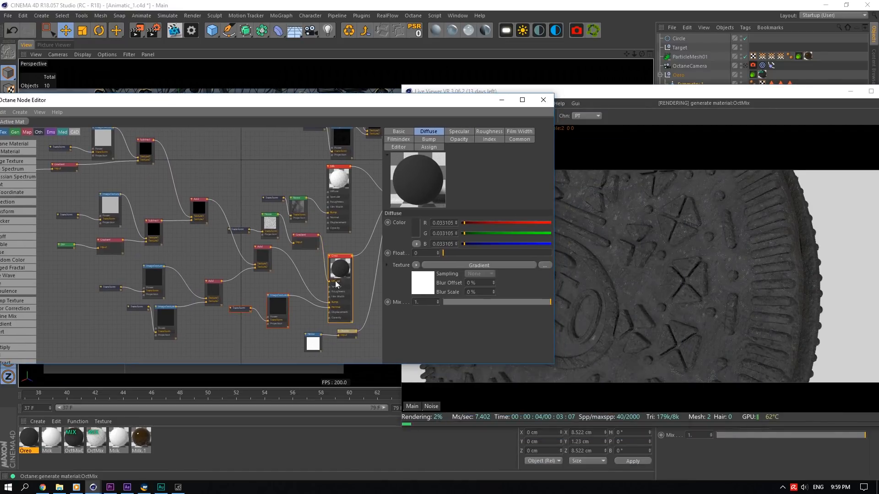
drag(256, 257, 247, 268)
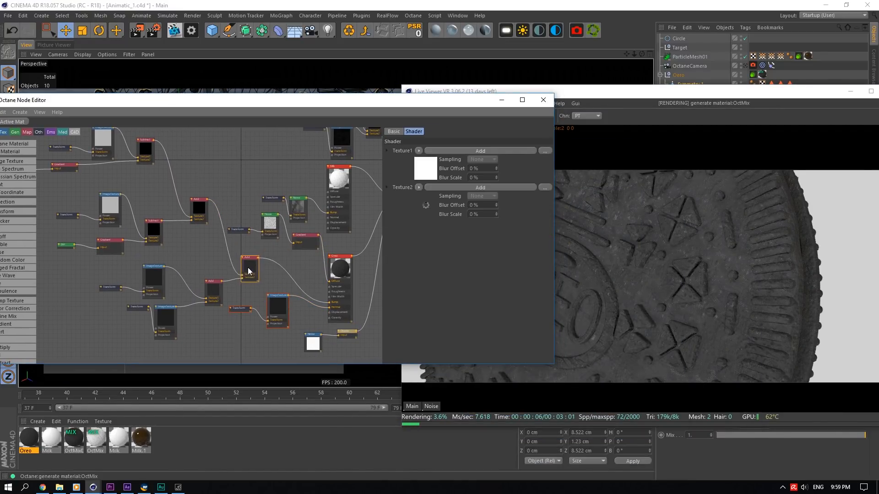
drag(177, 240, 206, 200)
click(153, 166)
click(158, 234)
click(165, 230)
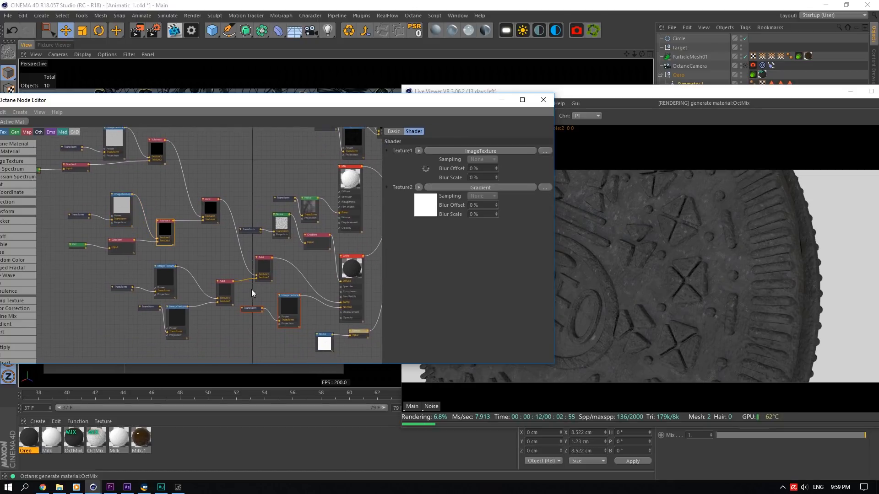
click(184, 319)
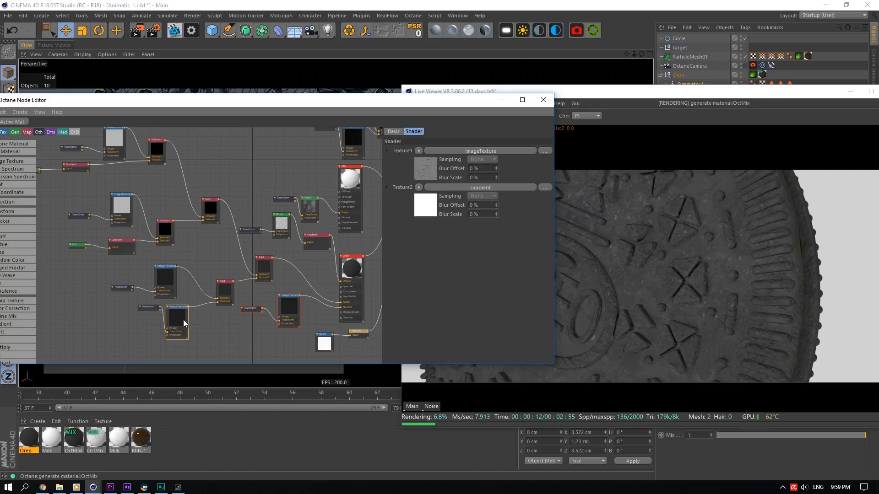
- Inspect the Gradient and Dirt nodes in the Oreo material graph, then close the Node Editor
drag(285, 288, 314, 299)
click(144, 252)
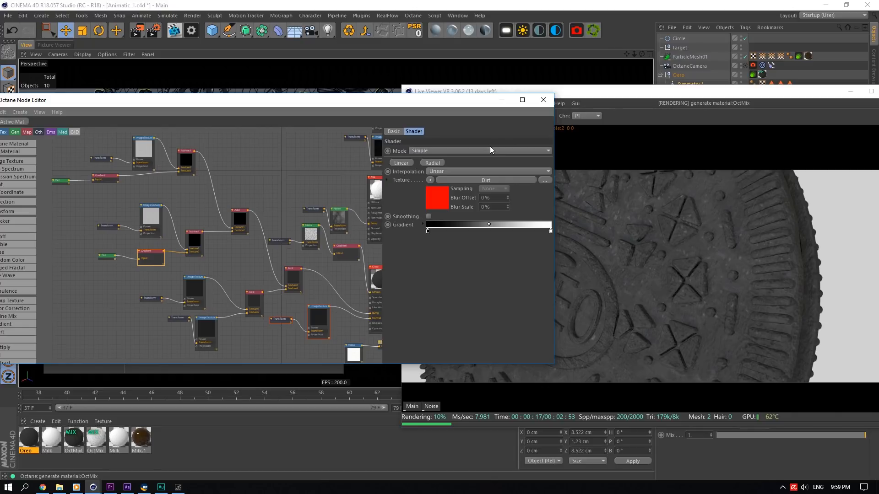
drag(319, 254, 275, 257)
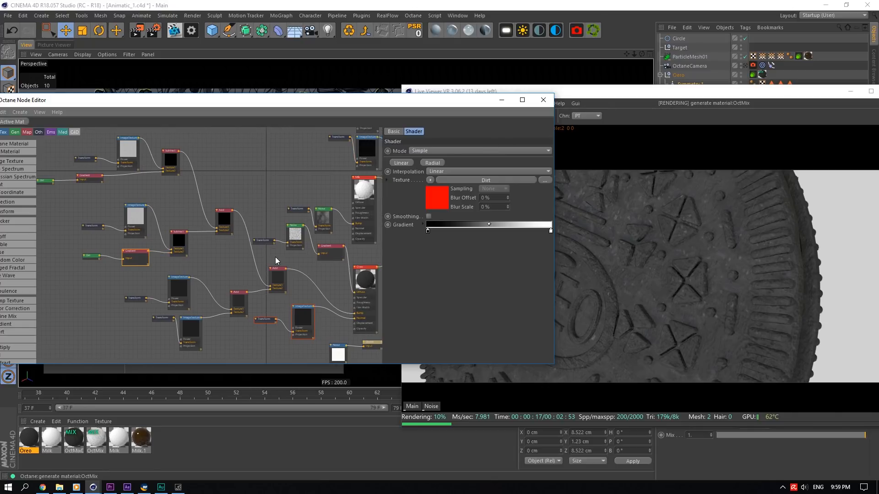
click(182, 334)
click(163, 291)
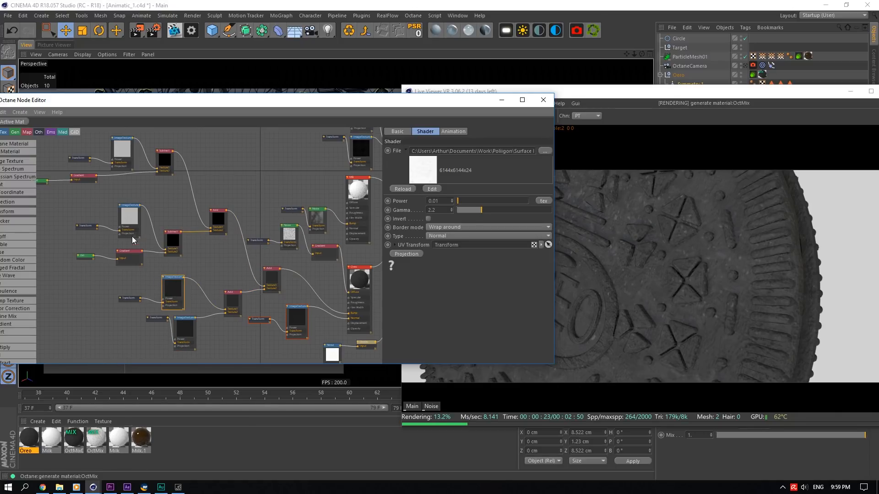
click(130, 255)
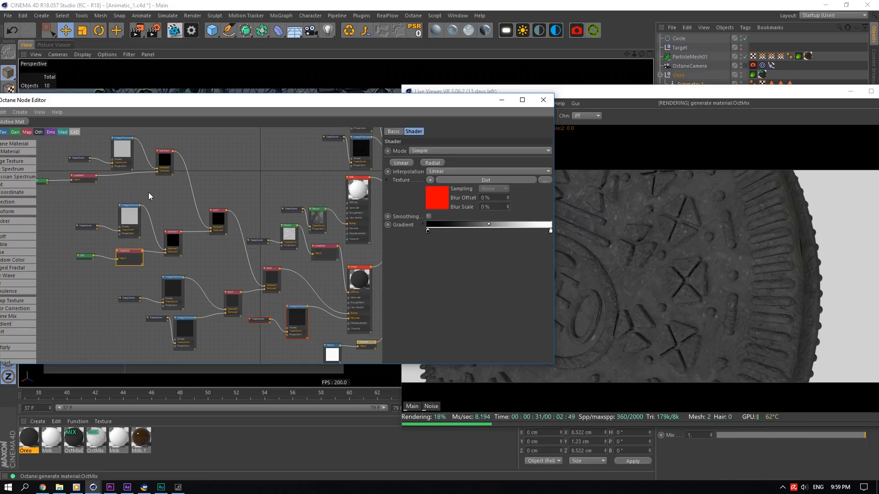
drag(251, 277, 280, 287)
click(67, 191)
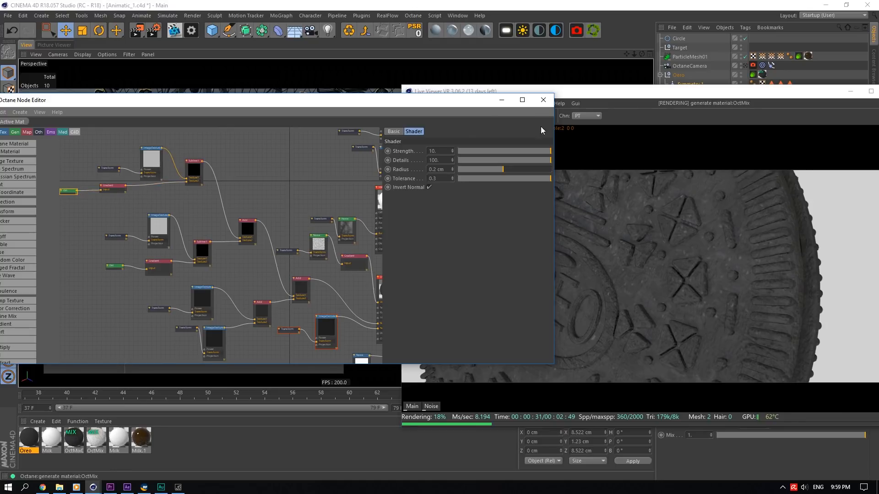
click(536, 105)
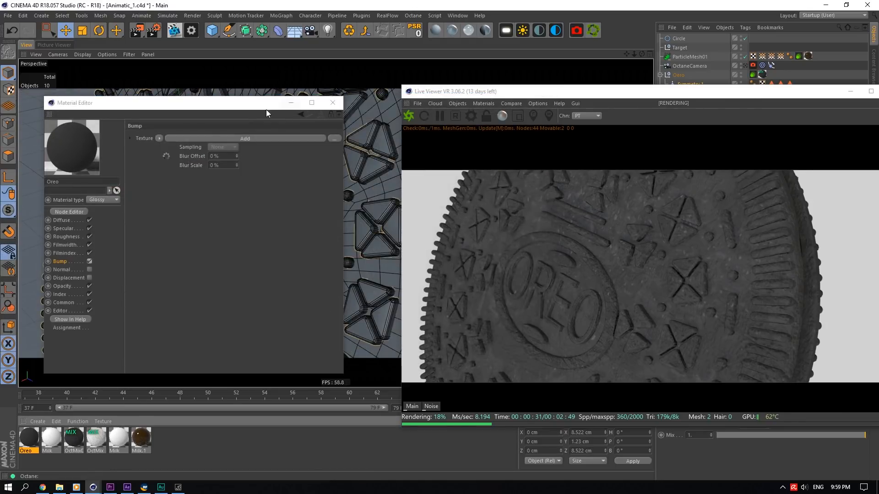
- Enable the Oreo material's Normal channel with ScratchesMixed005_NRM_6K.jpg as its image texture, and re-enable Displacement
click(87, 270)
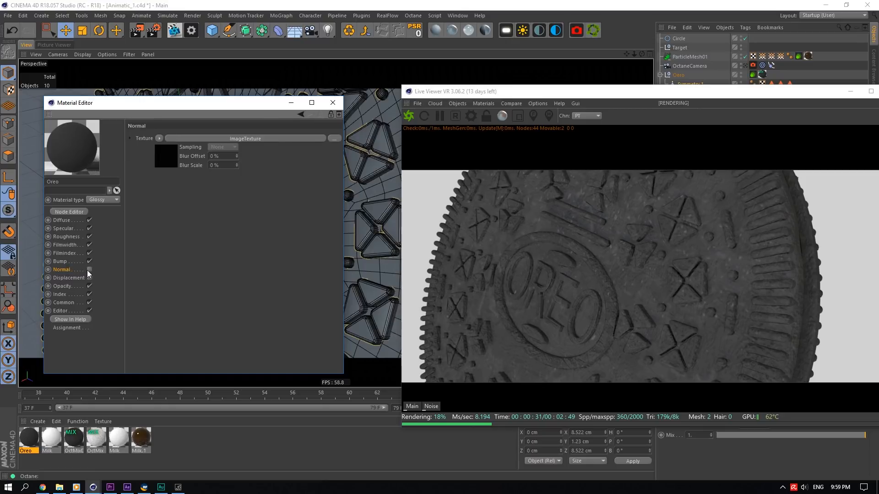
click(90, 269)
click(163, 160)
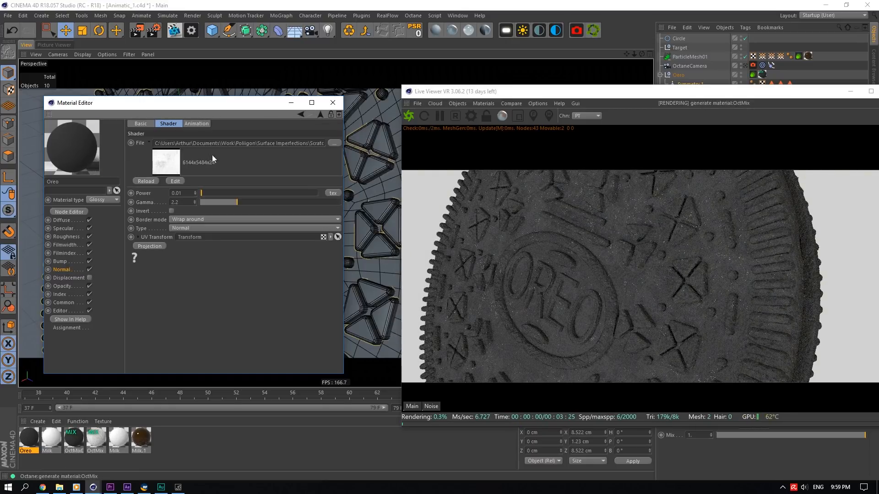
click(335, 144)
click(232, 184)
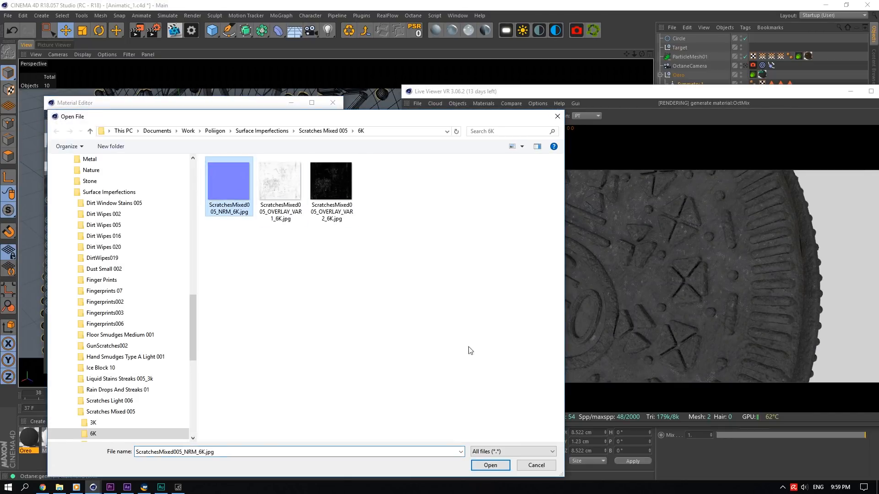
click(495, 465)
click(441, 276)
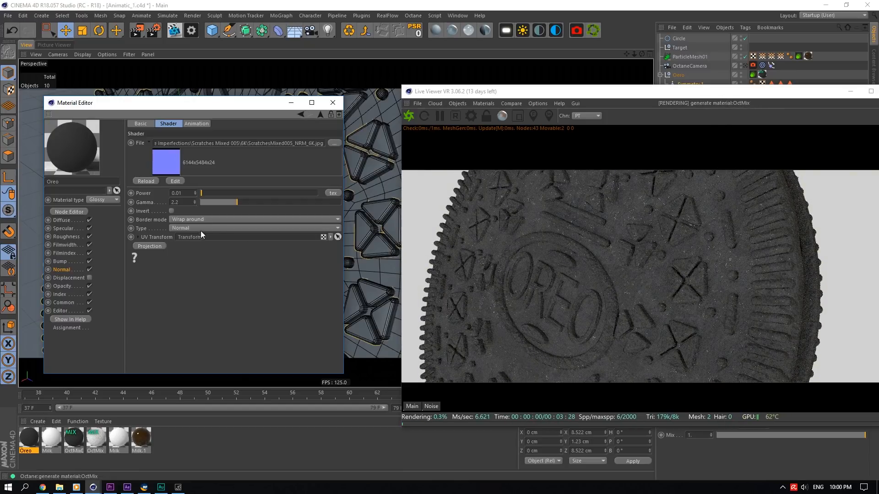
click(77, 277)
click(90, 278)
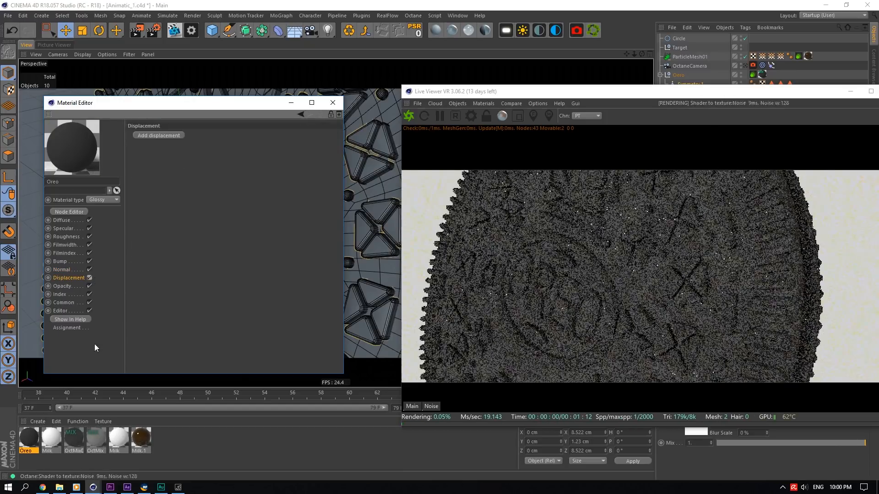
- Review the Milk material's diffuse settings, then open the OctMixDark material in the Node Editor
click(54, 439)
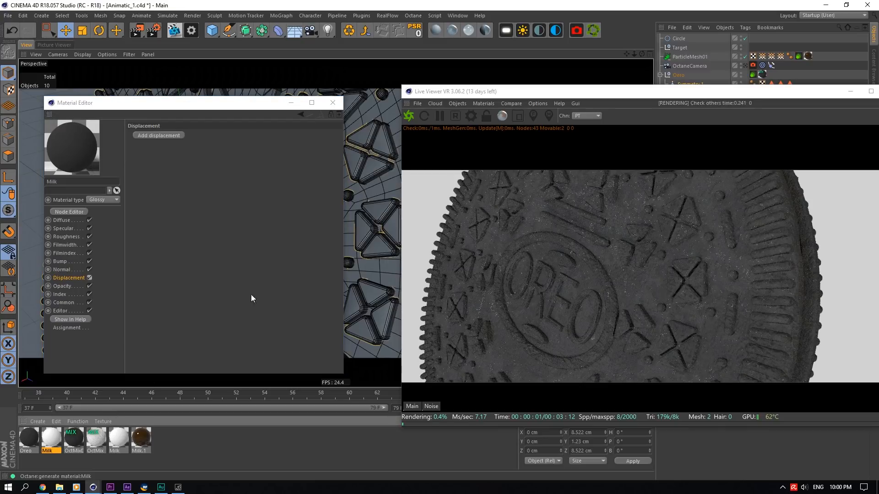
click(61, 220)
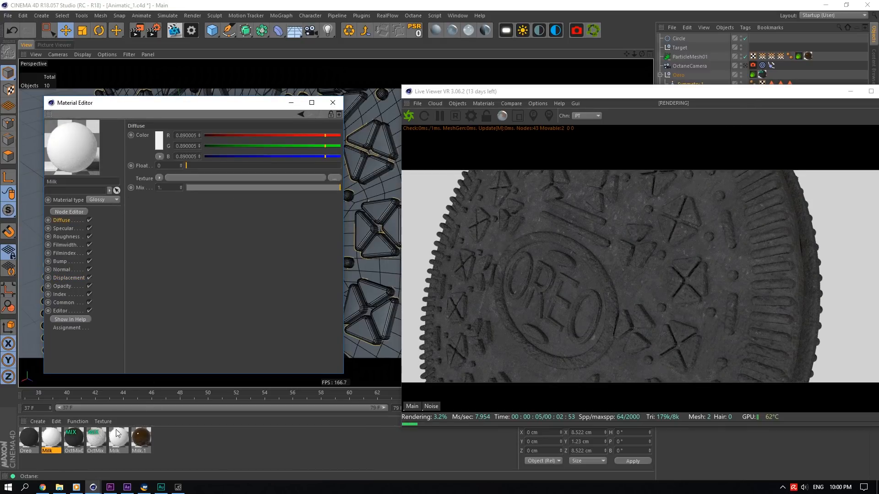
click(73, 438)
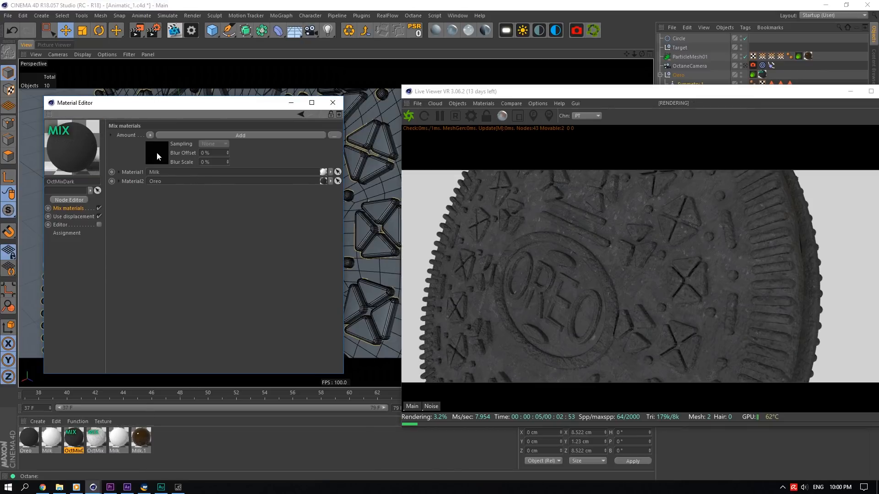
click(84, 200)
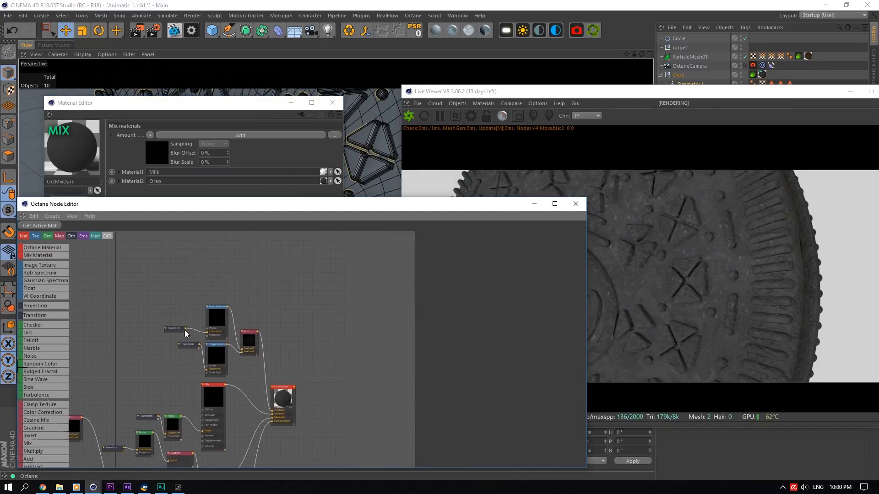
- Inspect the image texture nodes in the OctMixDark node graph
click(214, 326)
click(218, 365)
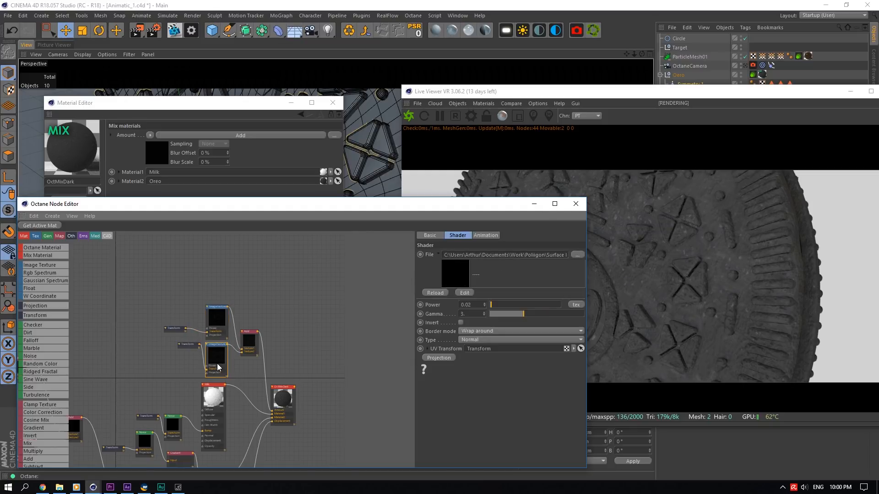
drag(352, 214, 129, 274)
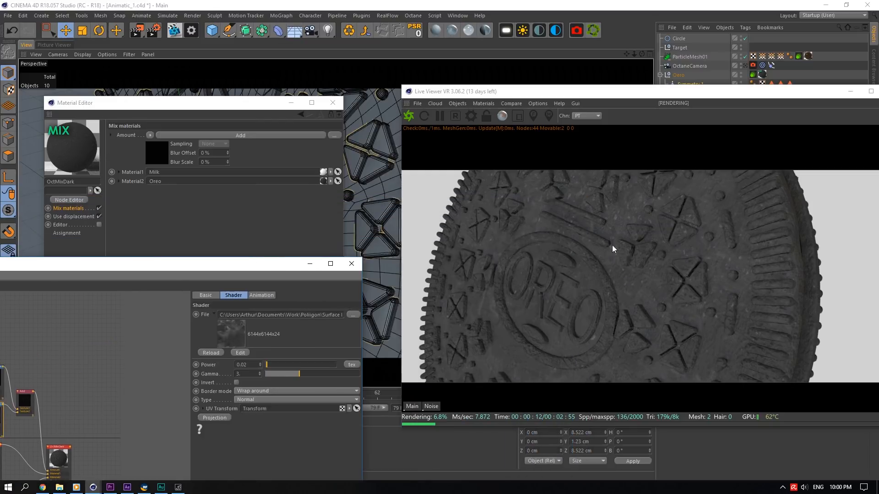
- Close the Node Editor and examine the OctMixDark material's displacement Noise shader settings
click(351, 263)
click(73, 216)
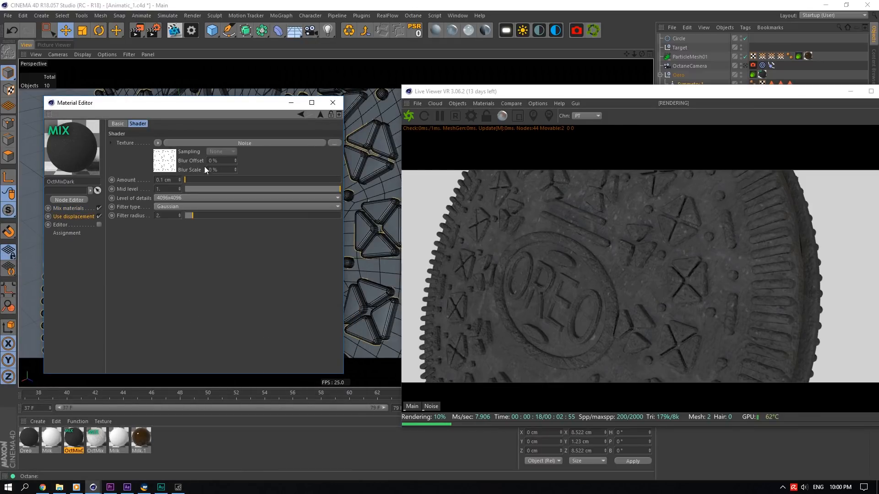
click(174, 163)
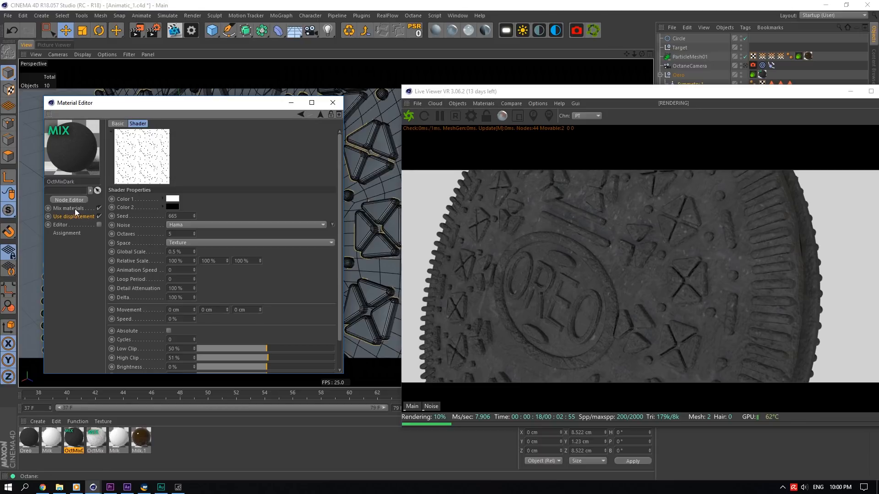
click(83, 217)
click(167, 162)
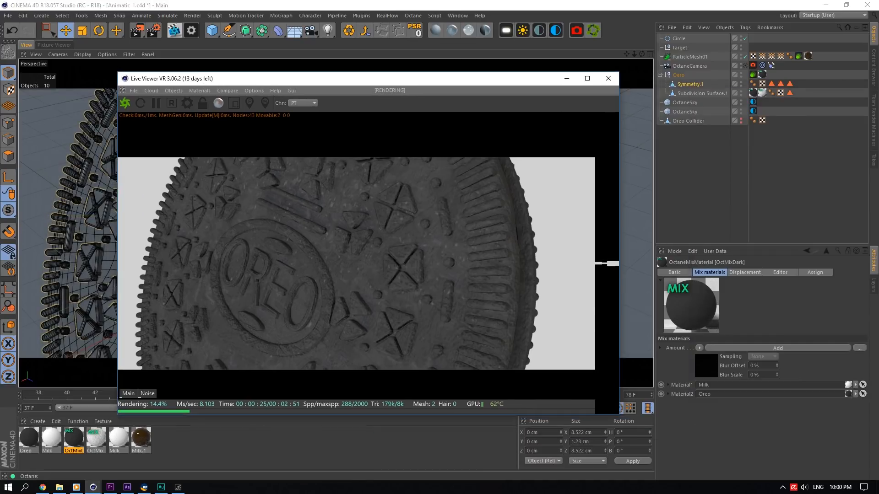
drag(634, 54, 625, 55)
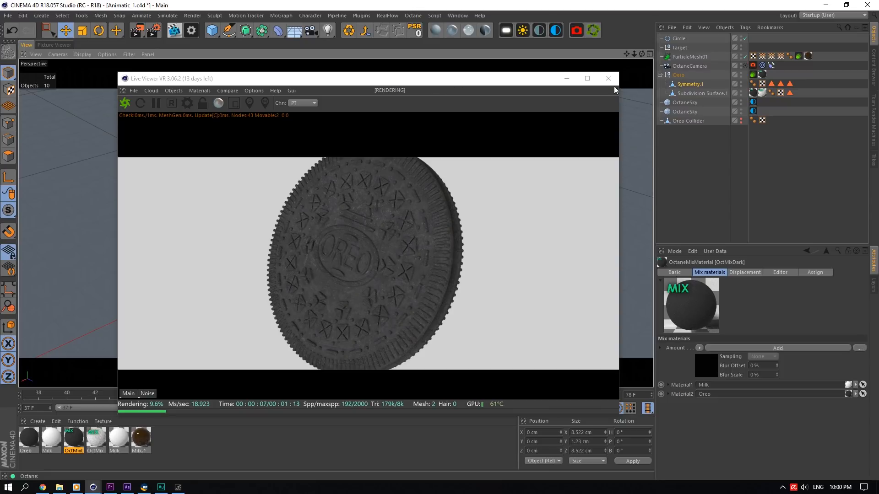
- Review the Octane camera view and the OctaneSky environment tags, including the HDRI image texture
click(745, 66)
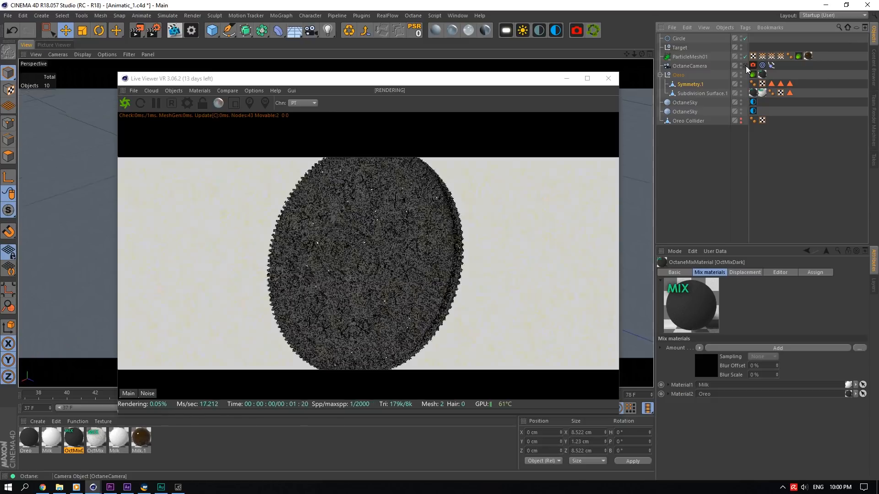
click(692, 111)
click(753, 111)
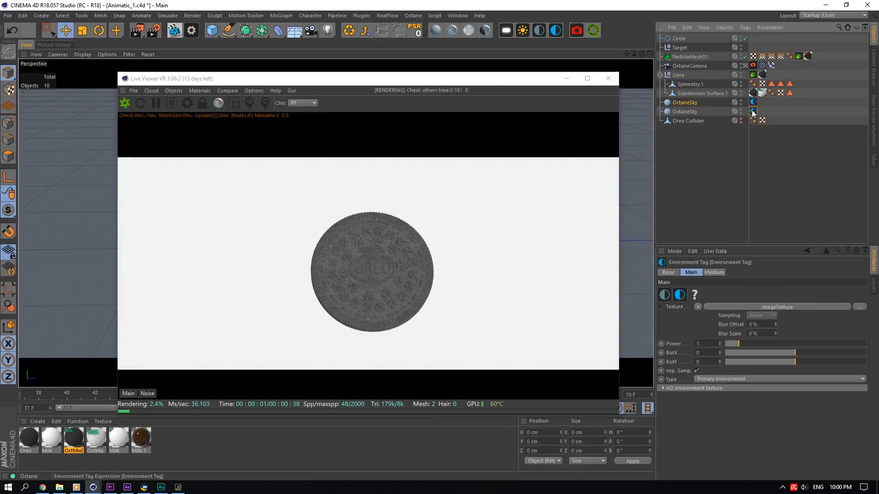
click(702, 327)
drag(735, 292, 872, 282)
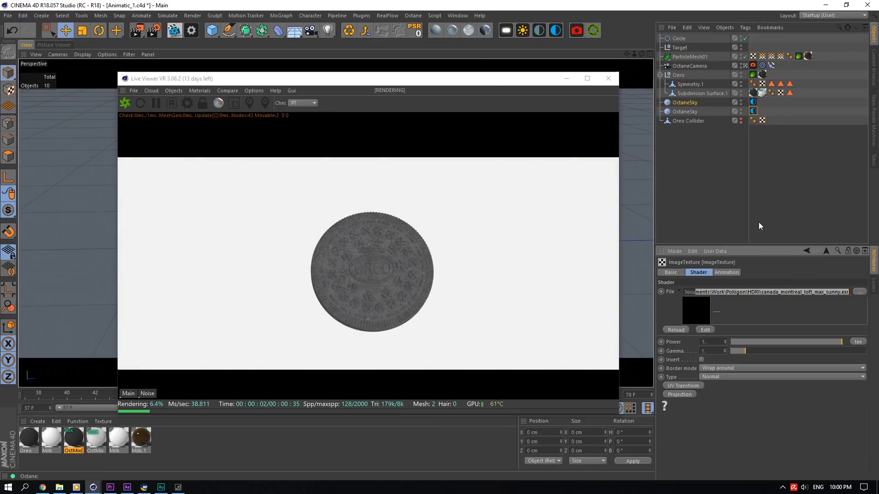
click(780, 85)
click(752, 103)
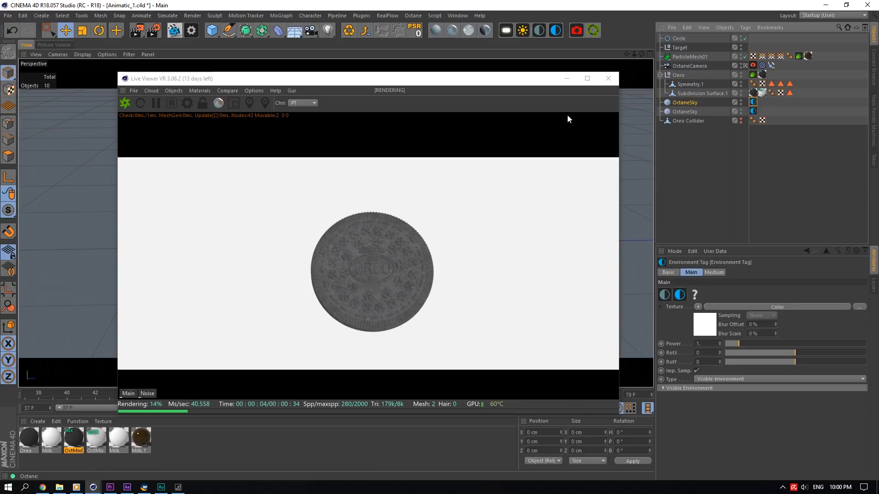
click(753, 66)
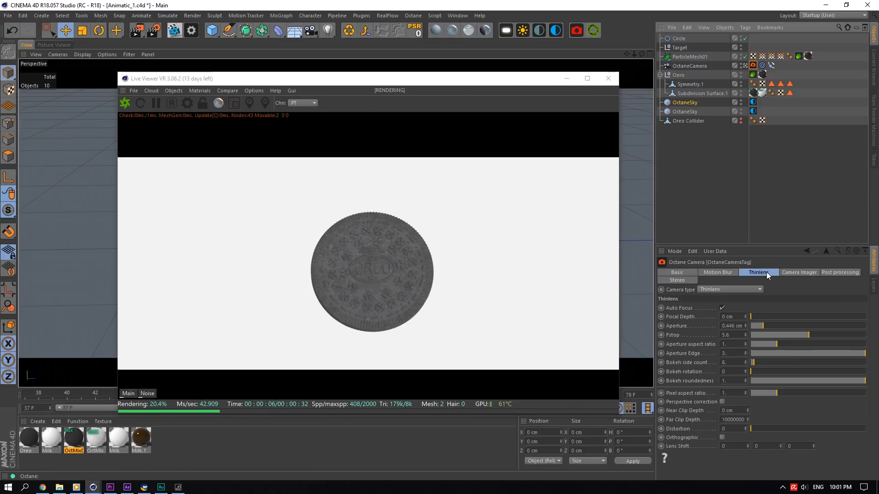
- Experiment with the camera imager's exposure at 1 and highlight compression at 0, then restore highlight compression to 1
click(789, 271)
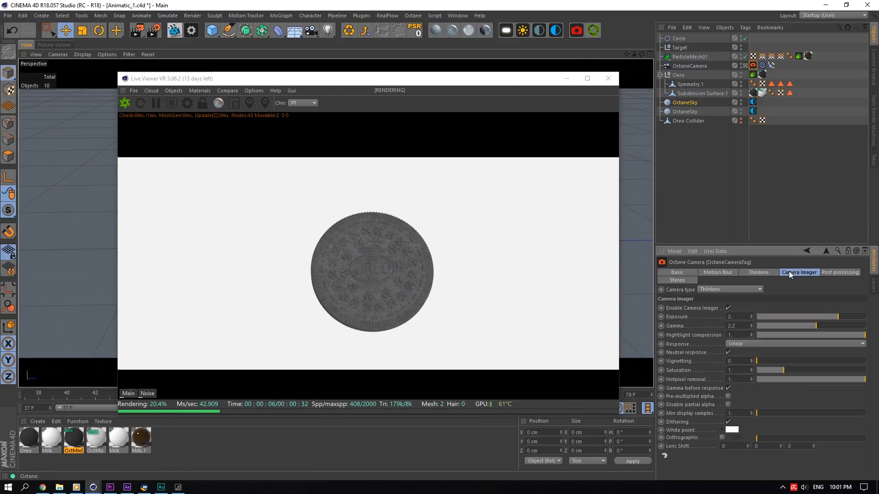
click(735, 316)
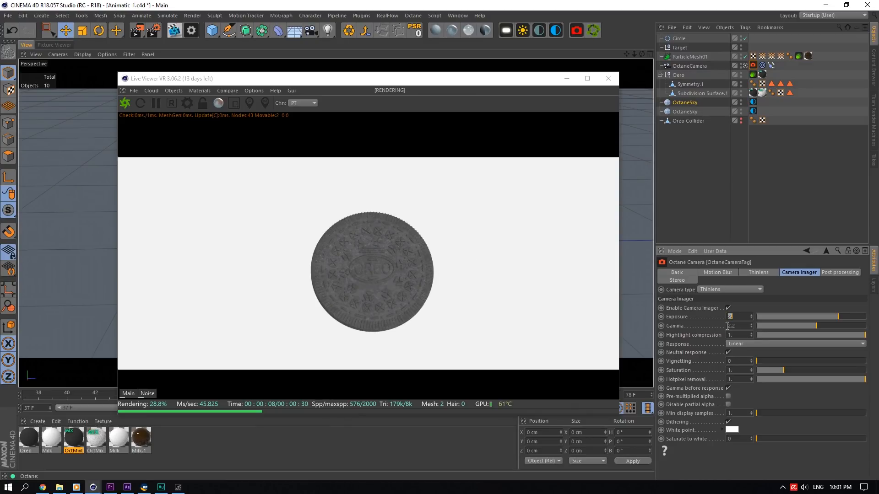
text(1)
key(Return)
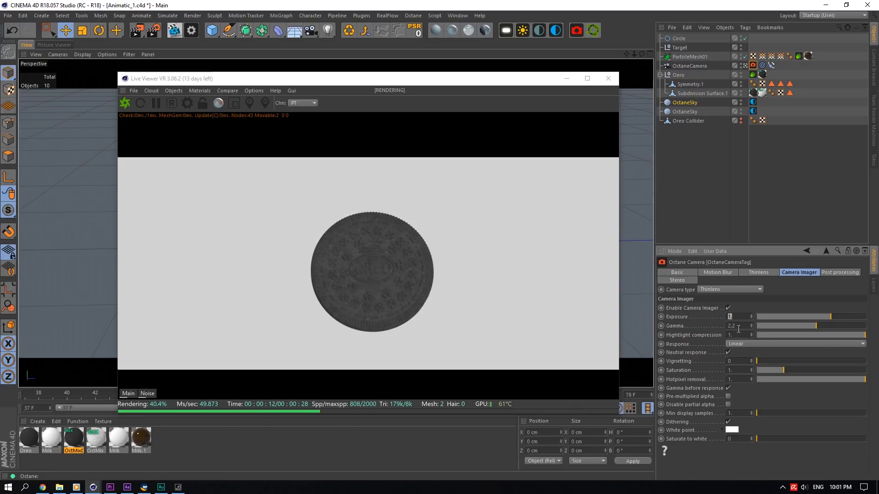
click(740, 334)
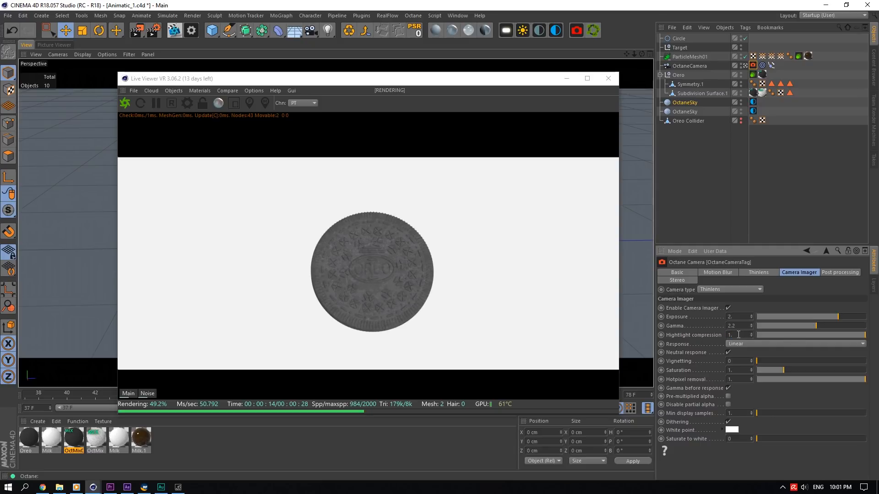
text(0)
click(758, 342)
click(673, 331)
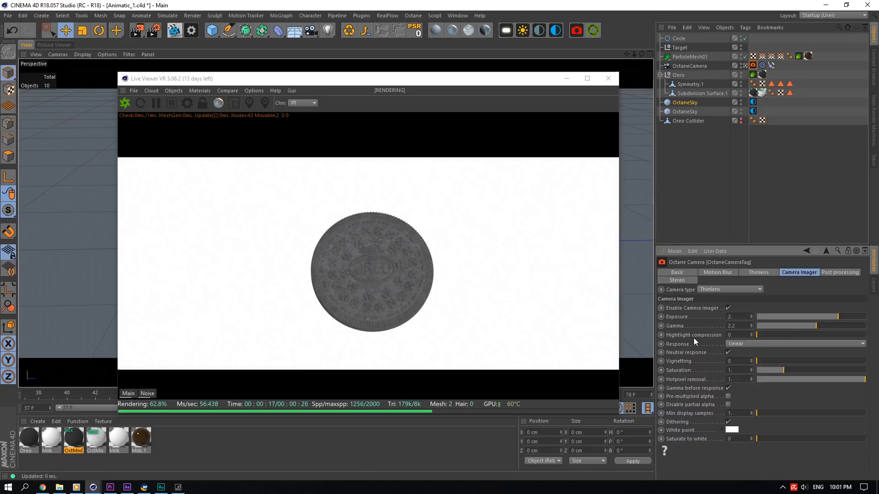
drag(836, 335, 865, 335)
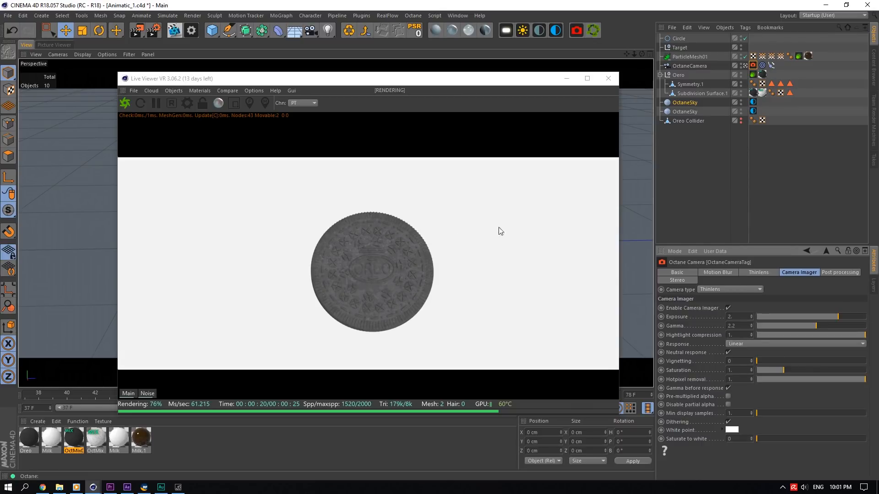
- Review the Octane camera tag's post-processing, thin lens and motion blur settings
click(836, 272)
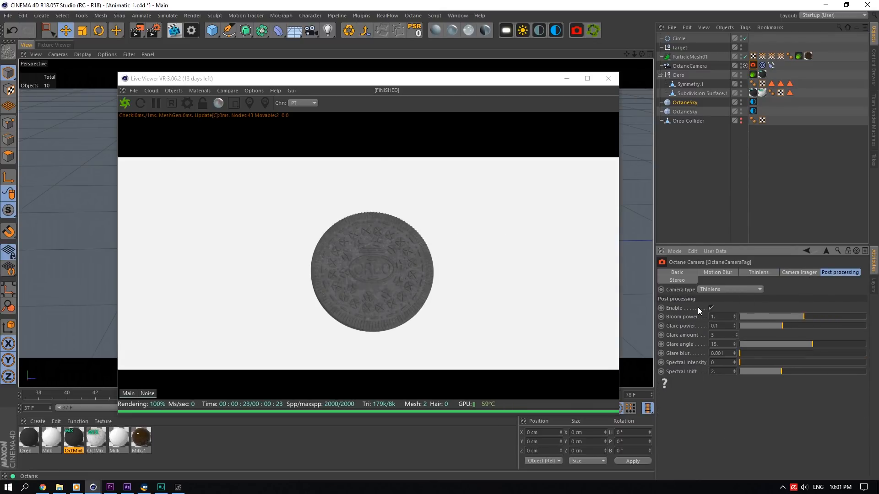
click(787, 273)
click(753, 273)
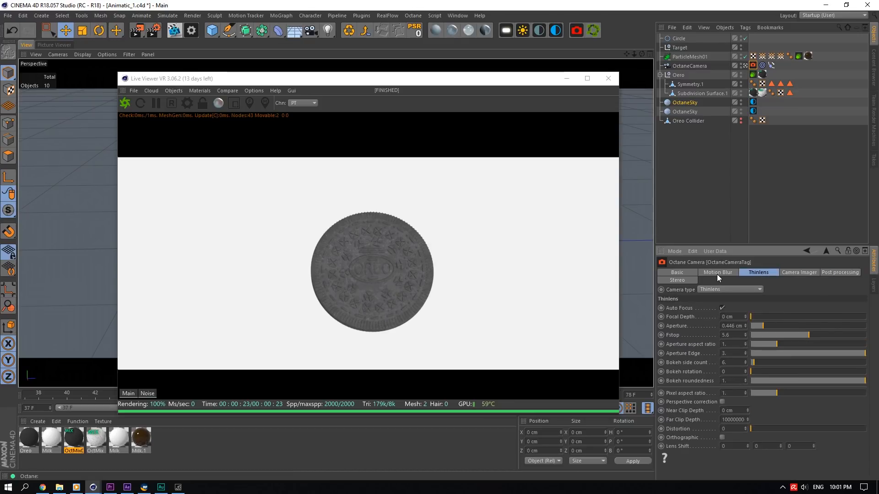
double_click(732, 335)
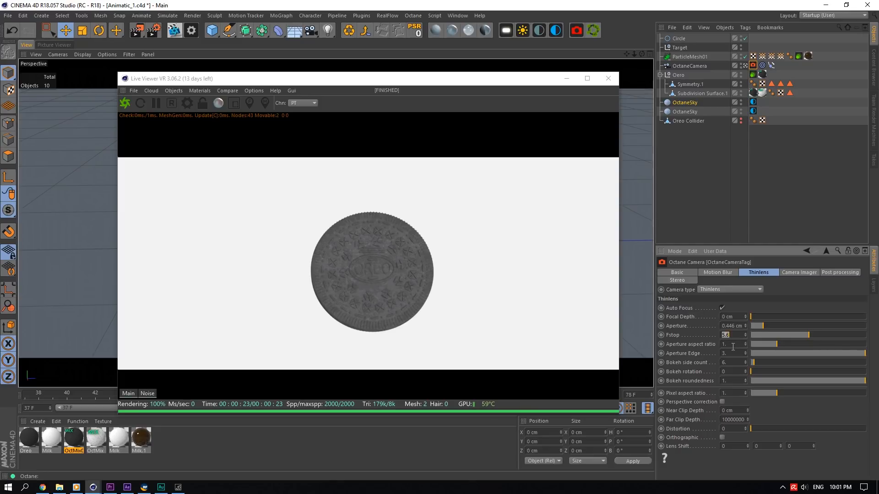
click(720, 275)
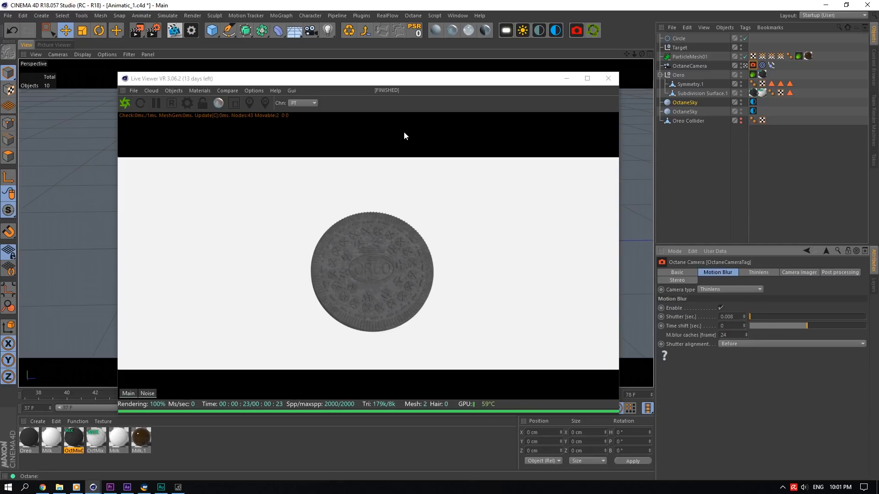
- Browse the ParticleMesh01 file path and search the Oreo Advert folder for ParticleMesh01_00000.bin
drag(377, 77, 353, 45)
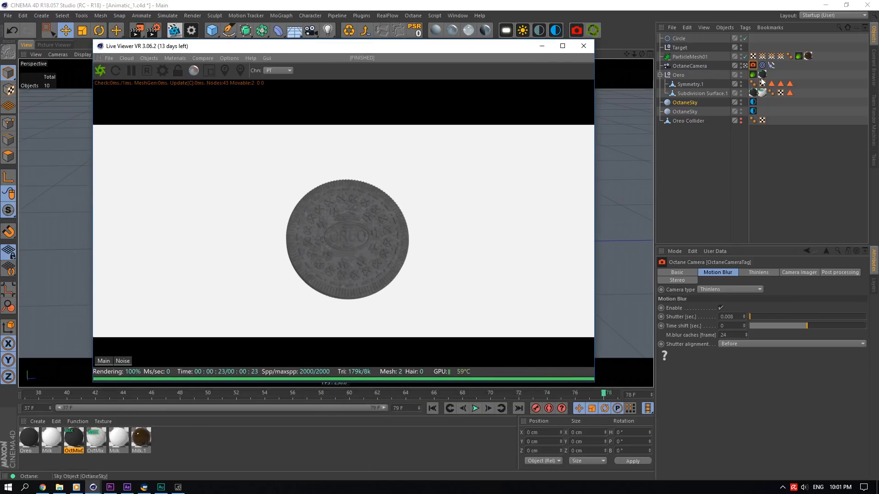
click(702, 58)
click(859, 299)
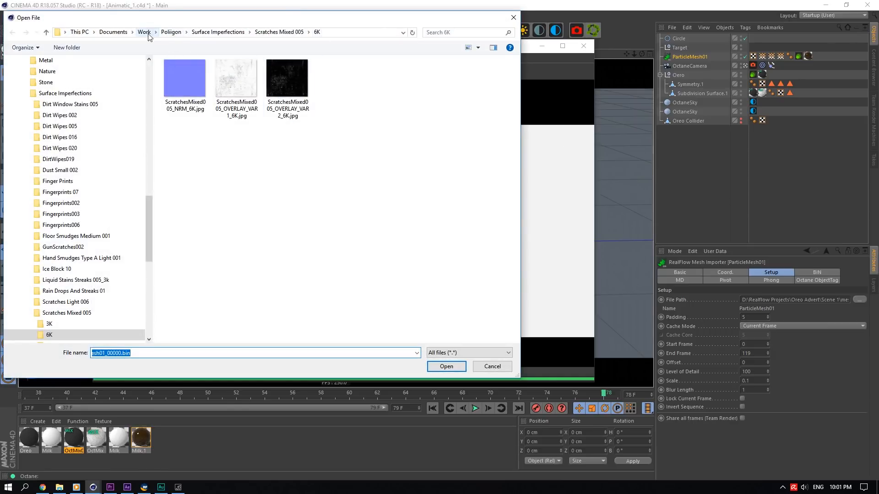
click(351, 33)
click(318, 102)
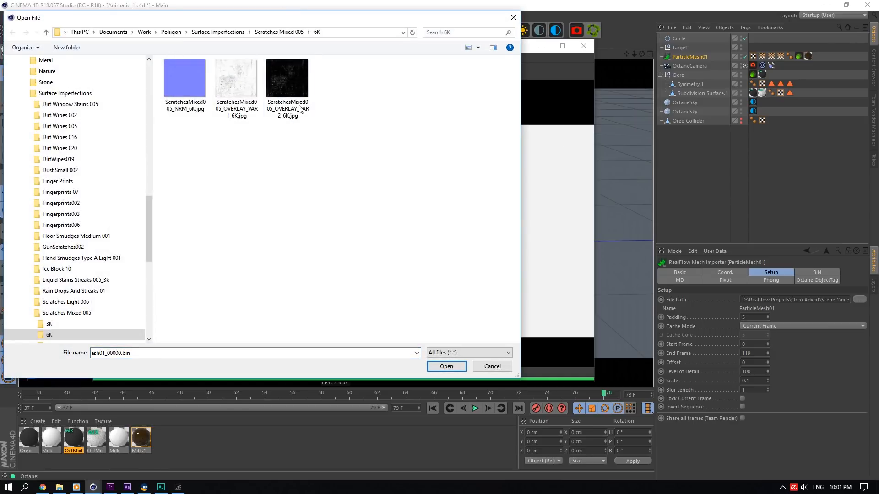
click(144, 33)
double_click(185, 82)
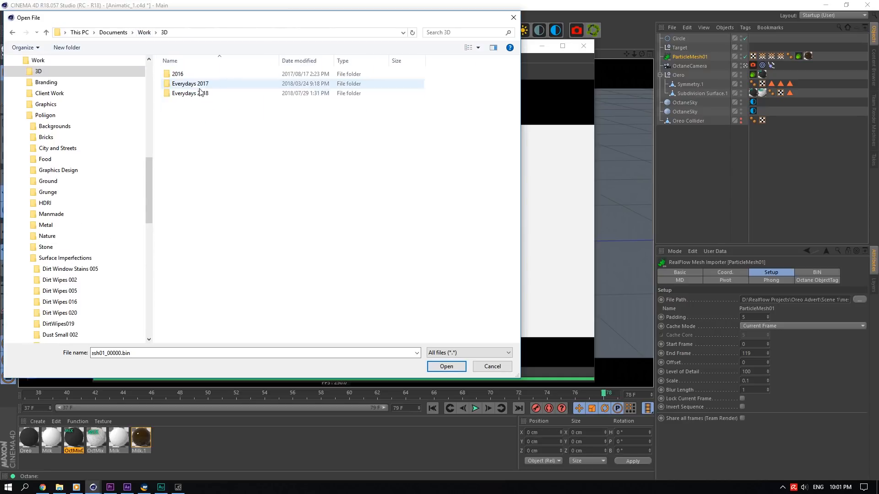
double_click(241, 94)
scroll(297, 147, down, 5)
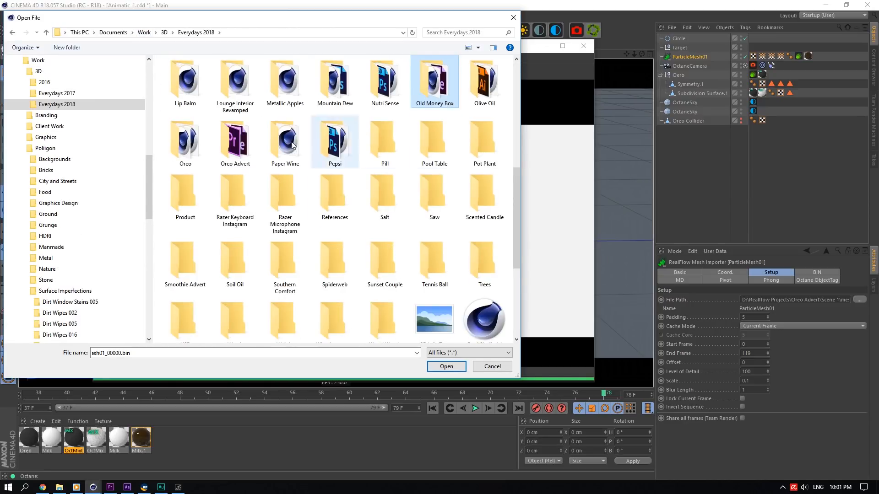
click(244, 140)
double_click(244, 139)
click(460, 32)
text(ParticleMesh01_00000.bin)
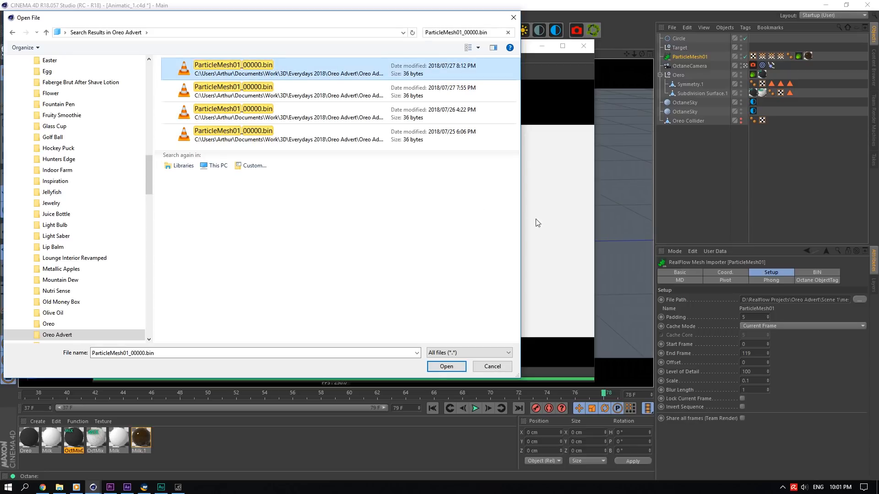
- Relink ParticleMesh01 to ParticleMesh01_00000.bin from the Oreo Advert Simulations Scene 1 folder
click(508, 32)
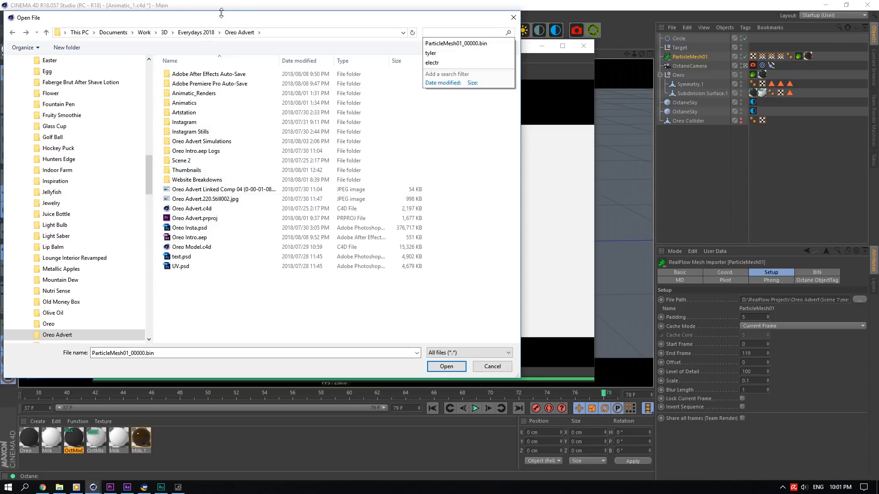
drag(245, 18, 408, 60)
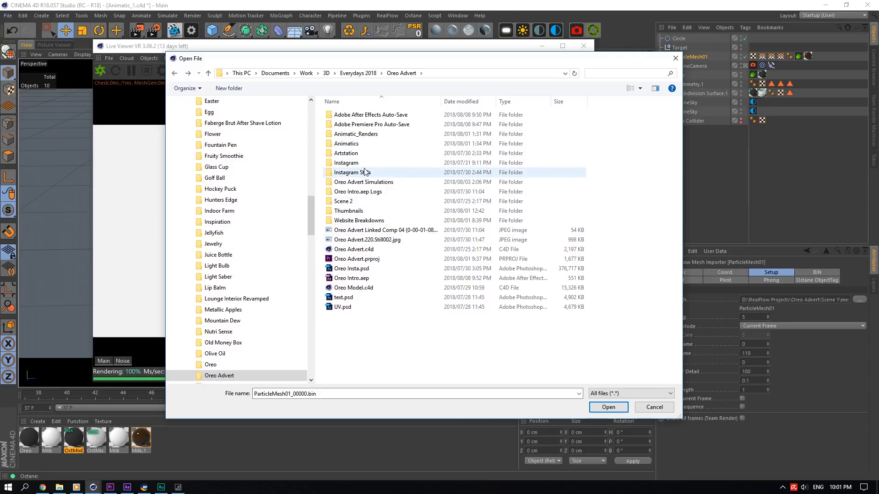
click(375, 184)
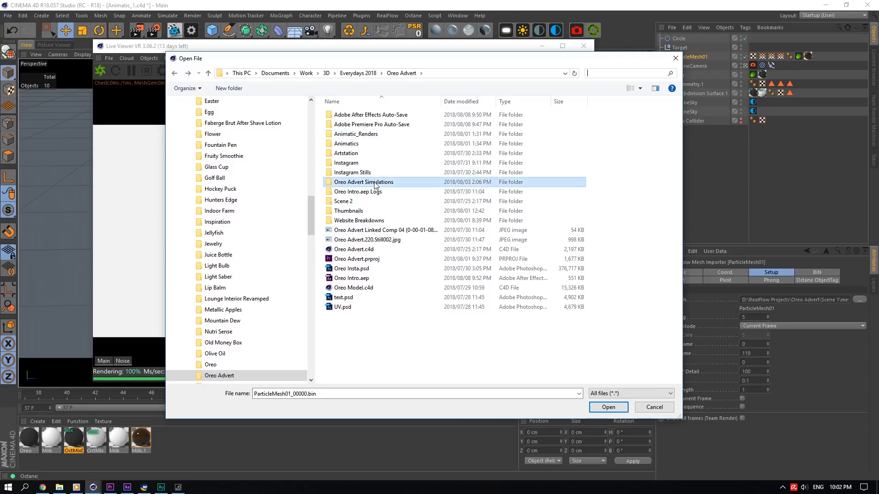
double_click(374, 182)
double_click(374, 115)
click(617, 74)
text(ParticleMesh01_00000.bin)
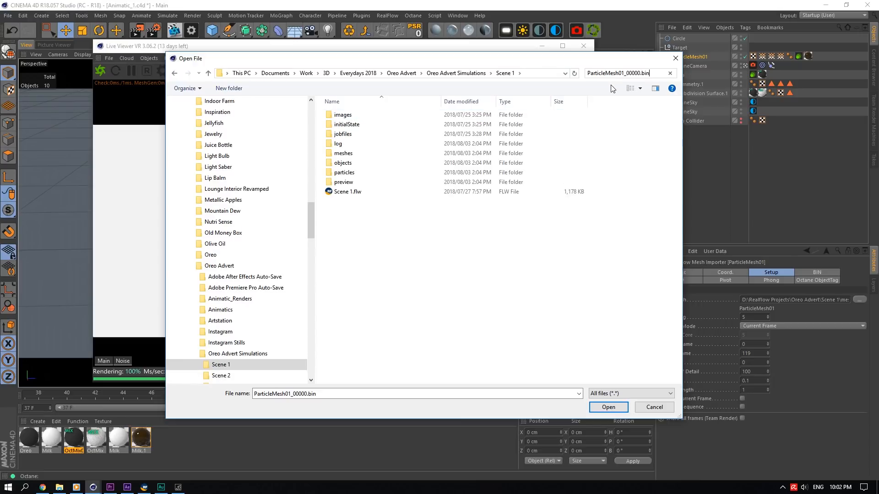
click(461, 167)
click(611, 406)
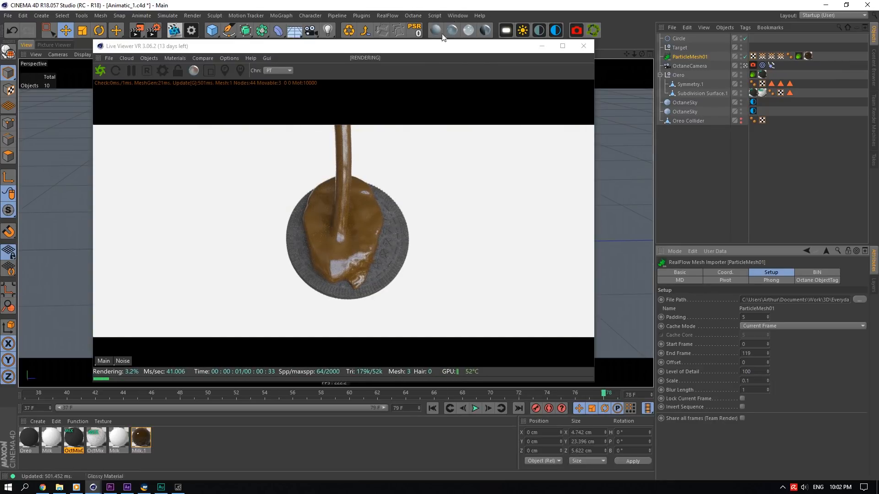
- Save the Cinema 4D project
drag(436, 45, 419, 32)
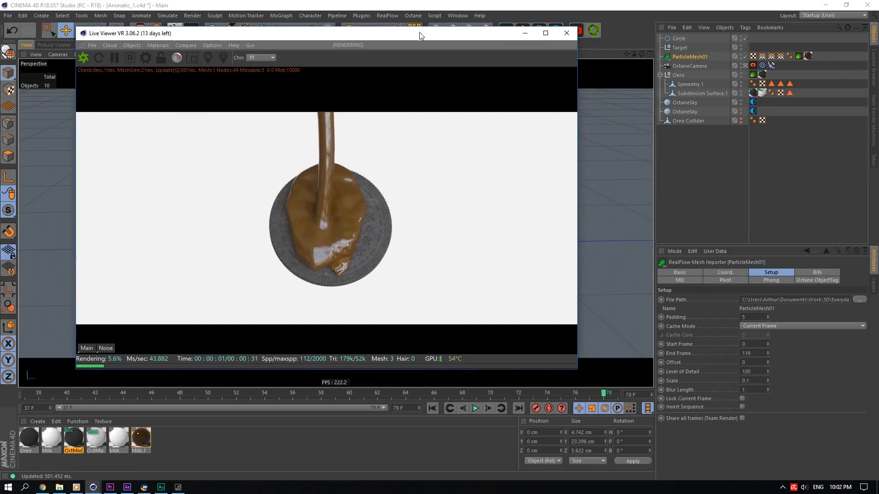
click(600, 377)
key(ctrl+s)
- Scrub the timeline back to frame 39 to preview the render, then close the Live Viewer
drag(382, 39, 695, 40)
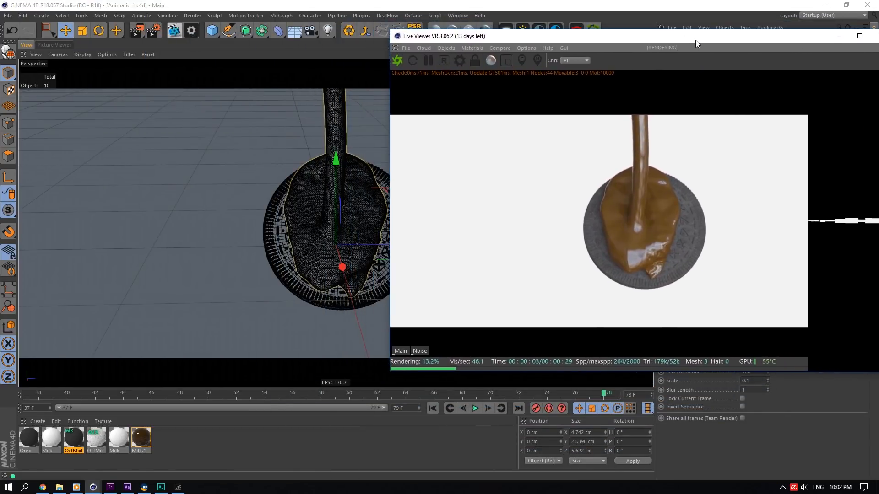
drag(543, 395, 54, 393)
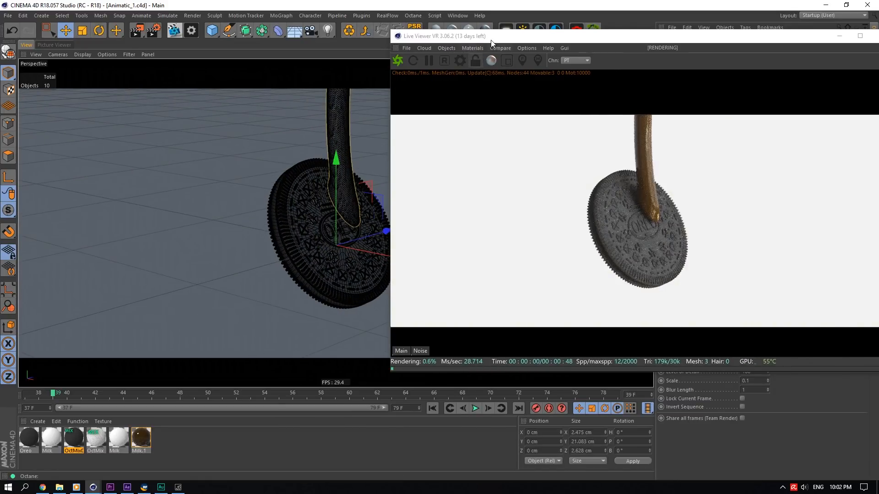
drag(493, 38, 372, 95)
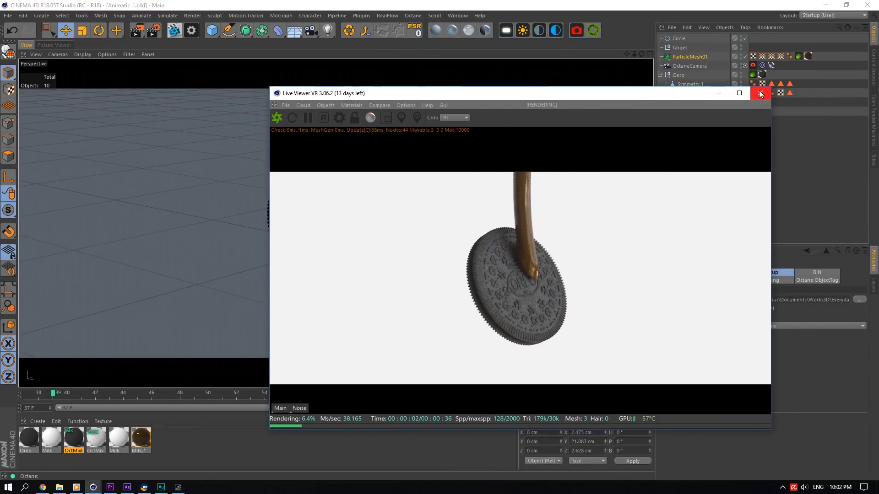
click(758, 94)
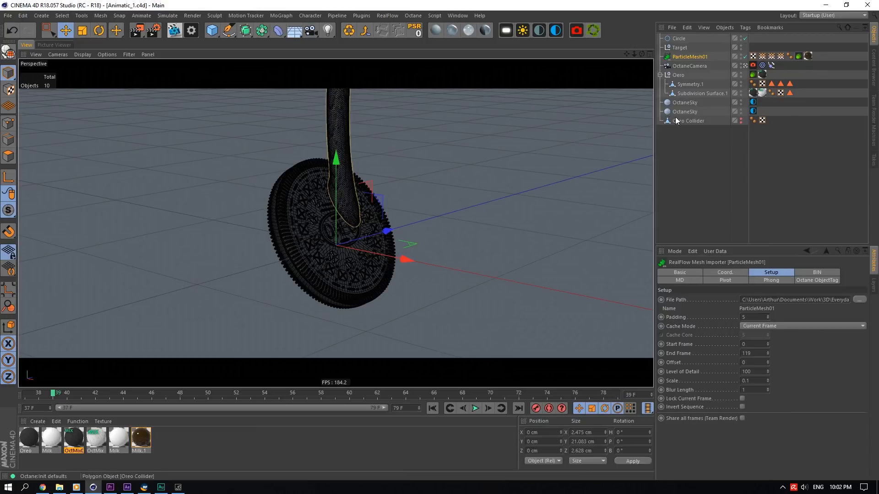
- Open the Octane Live Viewer and review the ParticleMesh01 Octane tag's Hair and Motion blur settings, expanding Vertex speed
click(825, 62)
click(174, 30)
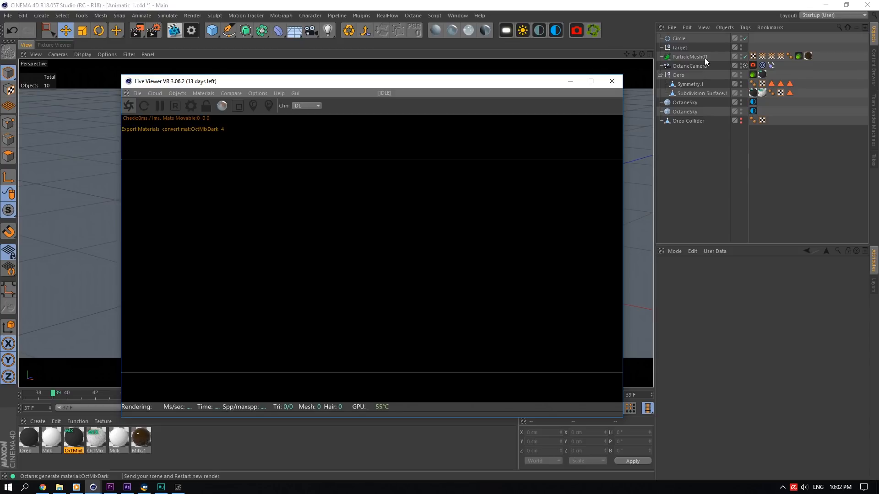
click(799, 56)
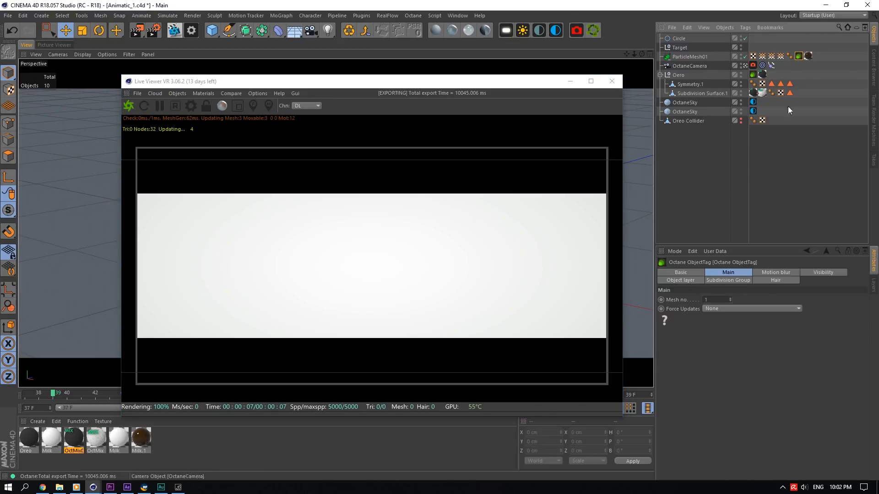
click(811, 272)
click(779, 281)
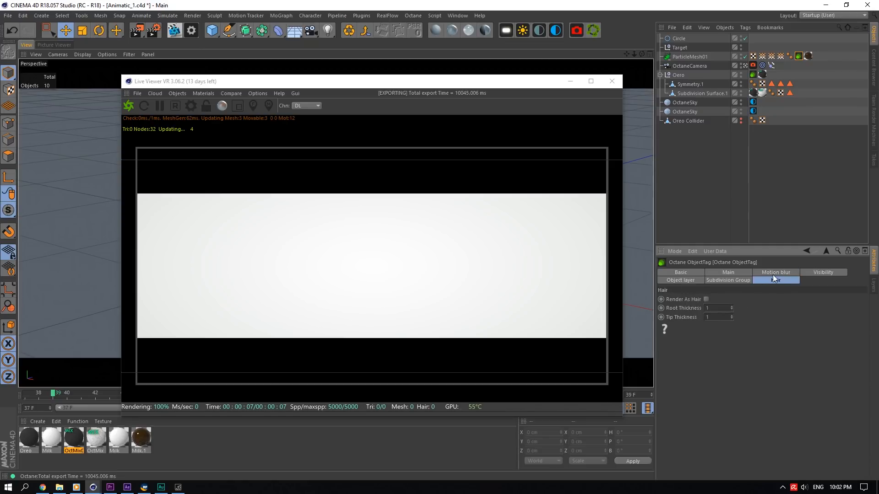
click(681, 280)
click(760, 273)
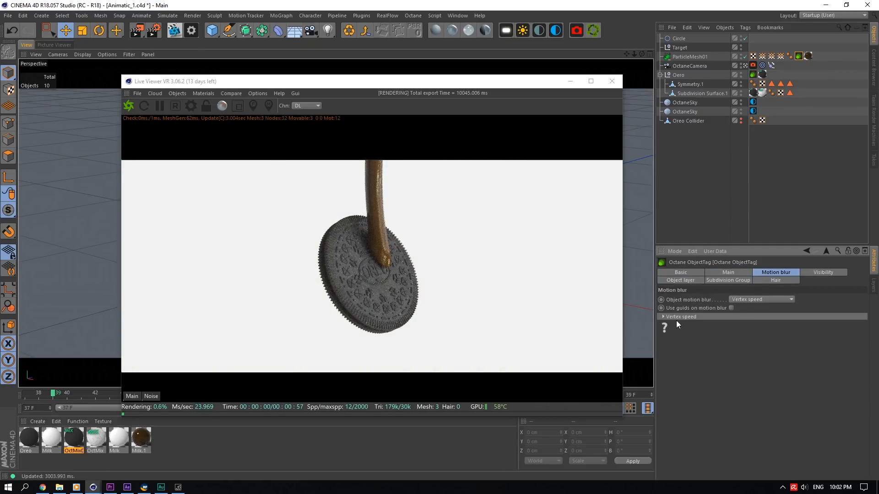
click(674, 317)
- Compare ParticleMesh01's vertex map tags with the tag's Vertex speed channels, then close the Live Viewer
drag(486, 89, 415, 229)
click(777, 57)
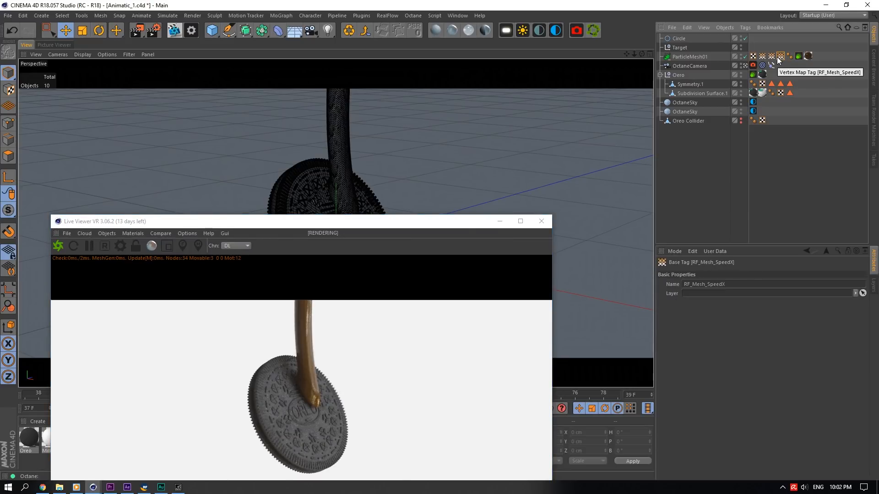
click(689, 59)
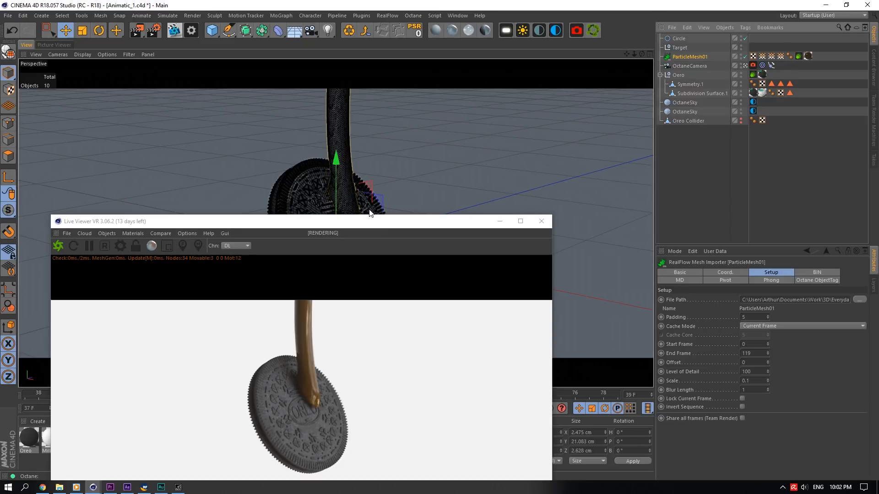
click(798, 56)
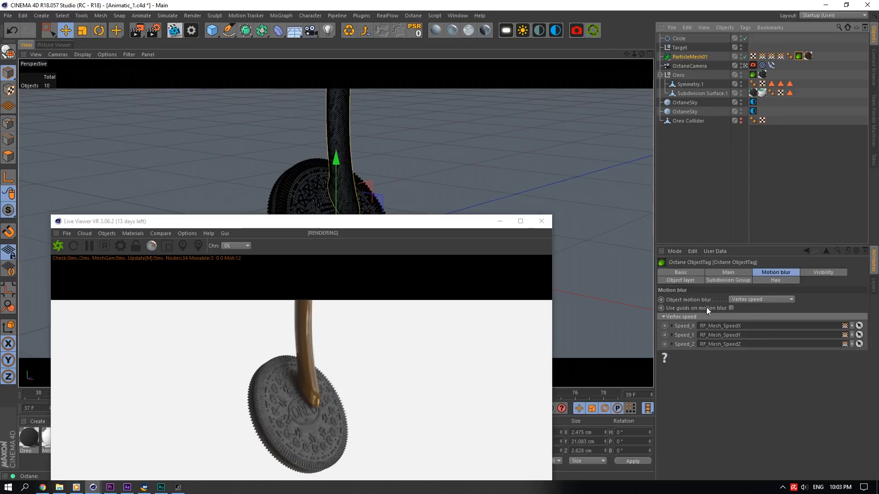
drag(414, 223, 466, 96)
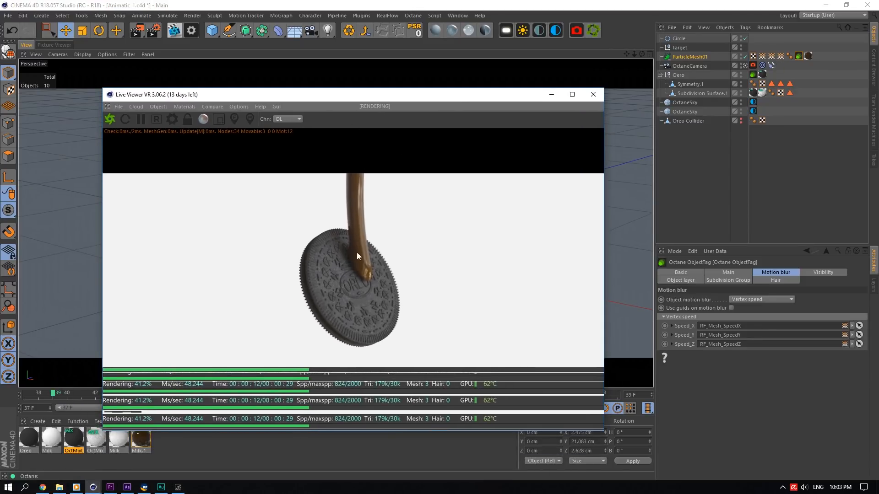
click(593, 96)
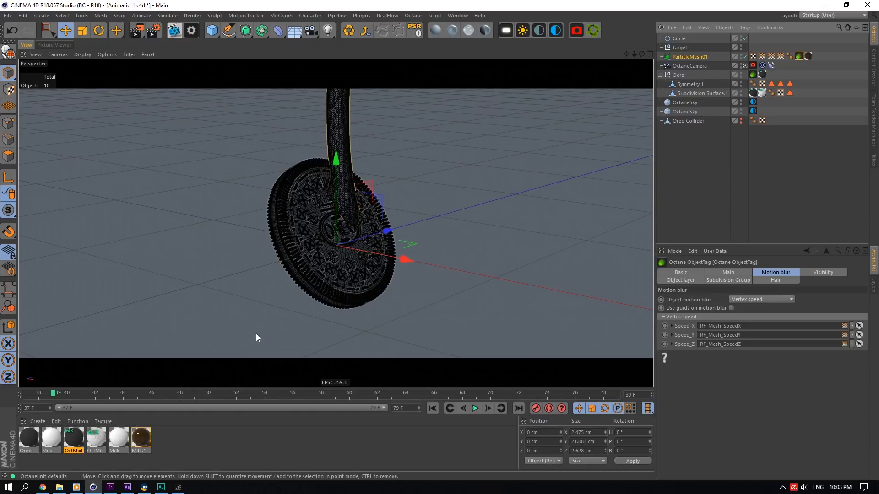
- Switch to Premiere Pro, select the Time Blocks clip at the playhead, and return to Cinema 4D
click(110, 487)
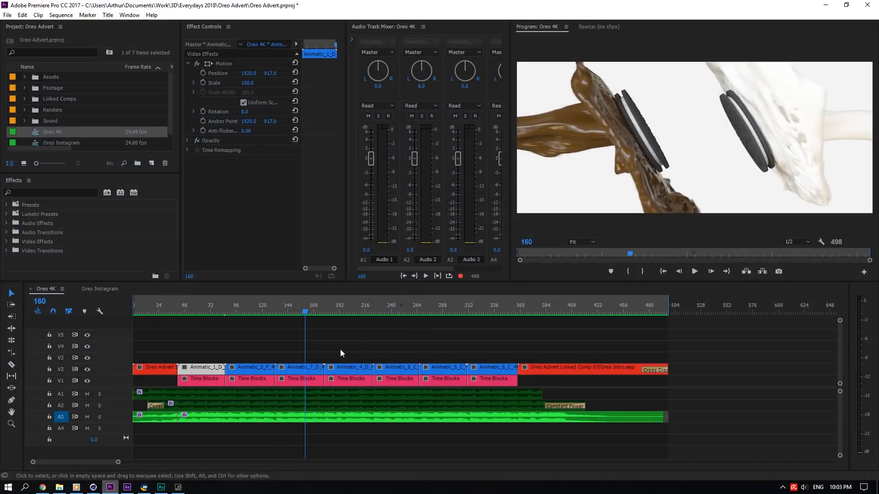
click(299, 381)
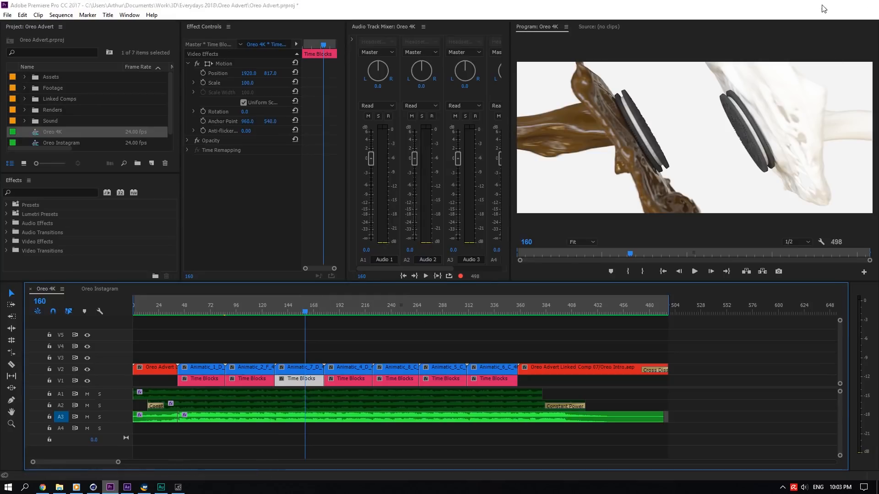
key(alt+Tab)
- Play the Cinema 4D animation and scrub the timeline to frame 79
key(F8)
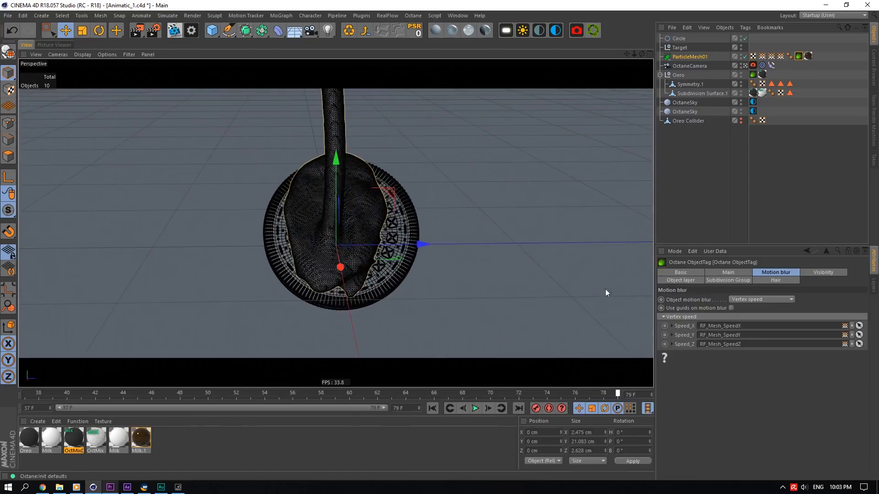
key(shift+f)
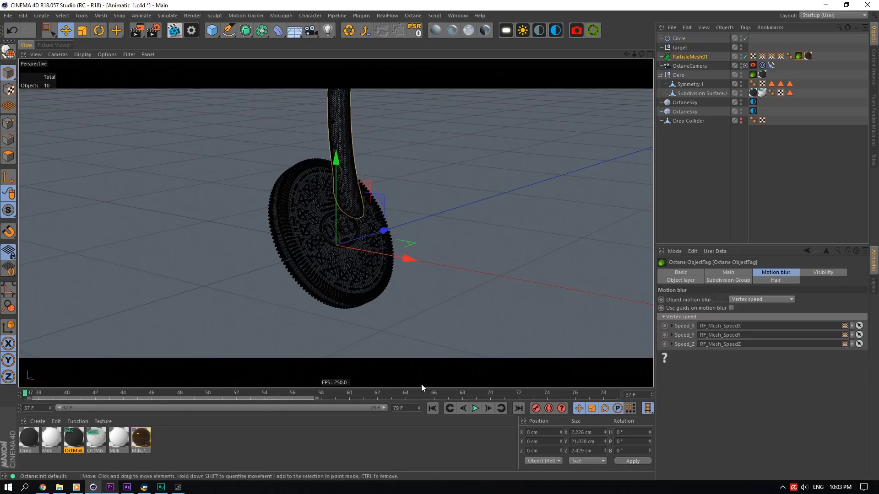
drag(421, 397, 751, 375)
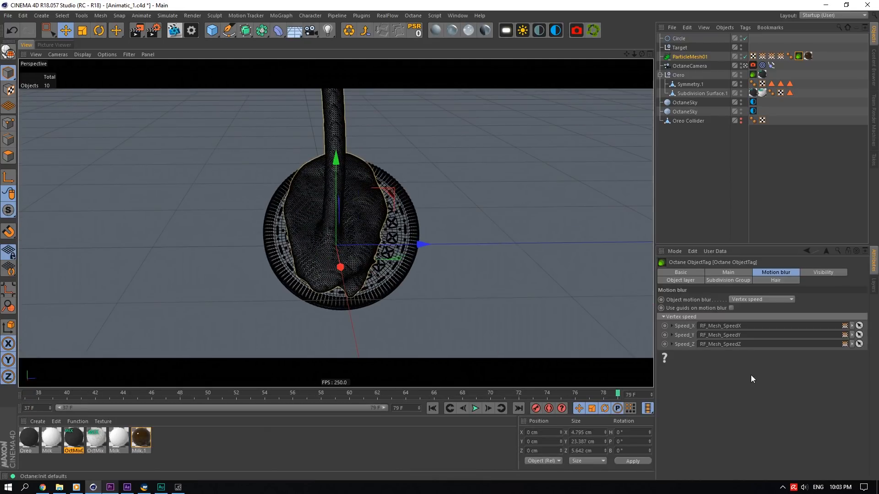
- Check the project settings and render settings frame range, then return the timeline to frame 37
click(699, 220)
click(676, 252)
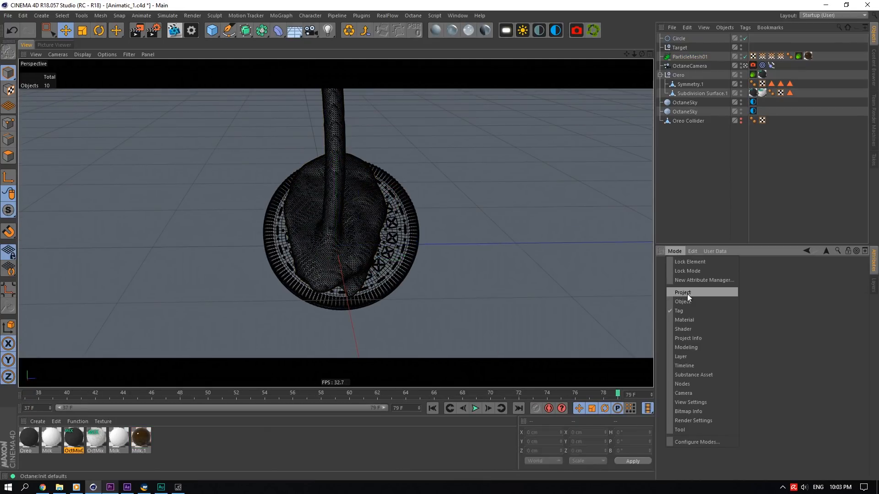
click(687, 294)
click(154, 30)
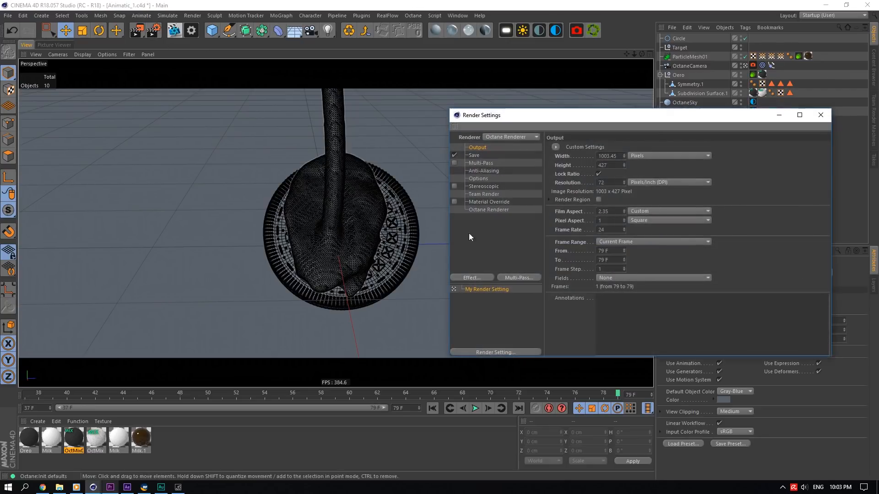
click(829, 115)
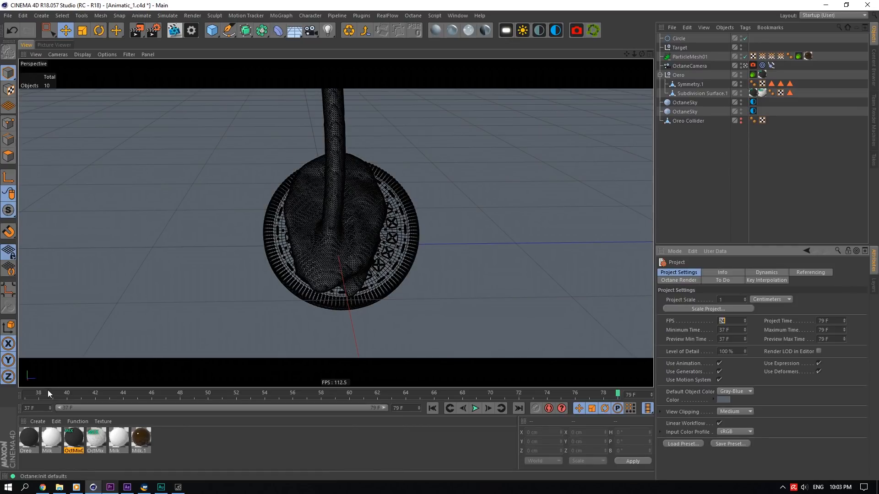
drag(40, 393, 574, 141)
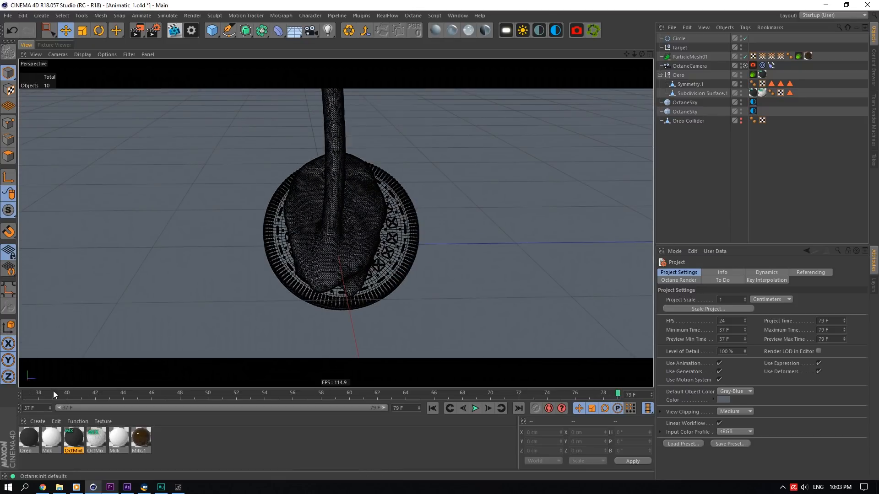
click(26, 394)
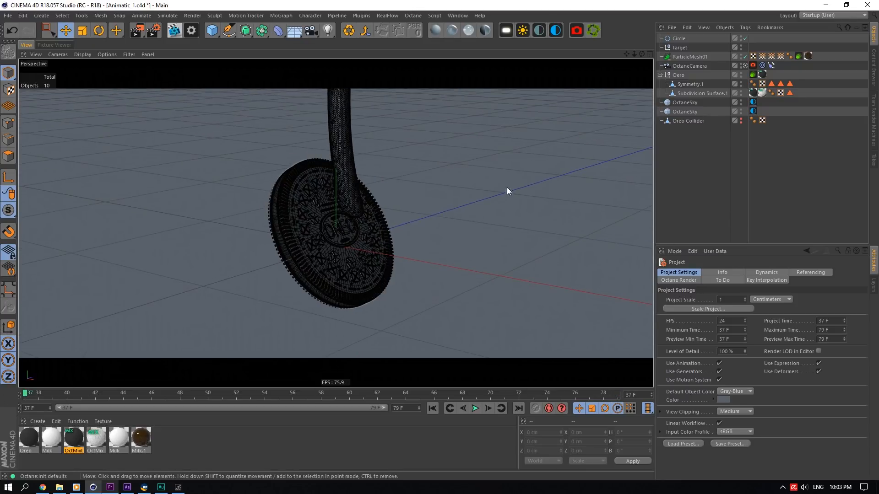
- Select the Oreo Collider and browse the RealFlow plugin menu for the SD Exporter without running it
click(694, 75)
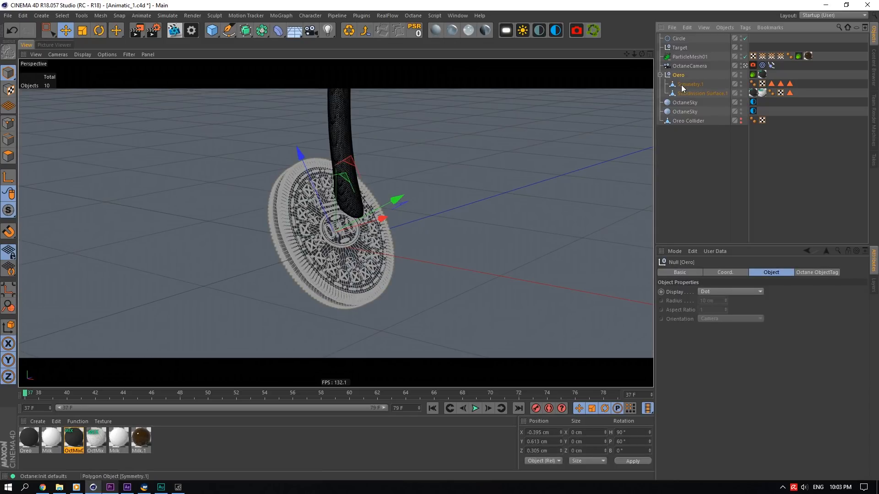
click(691, 122)
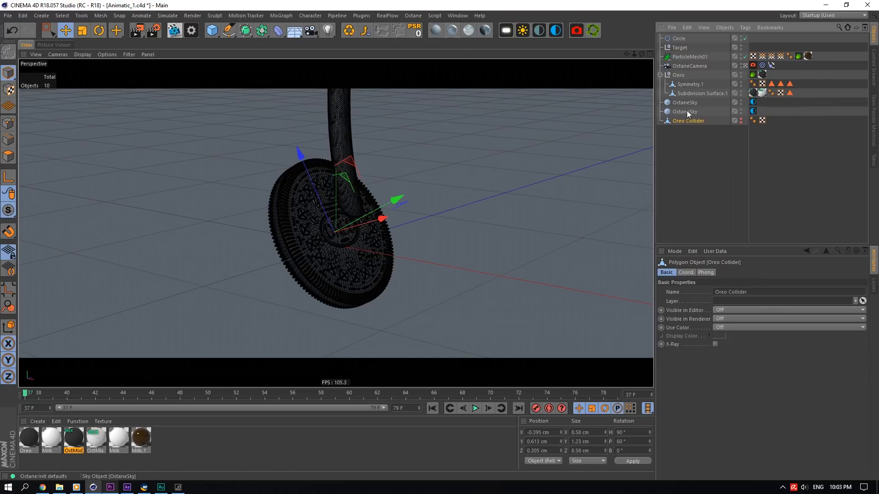
click(361, 15)
mouse_move(375, 63)
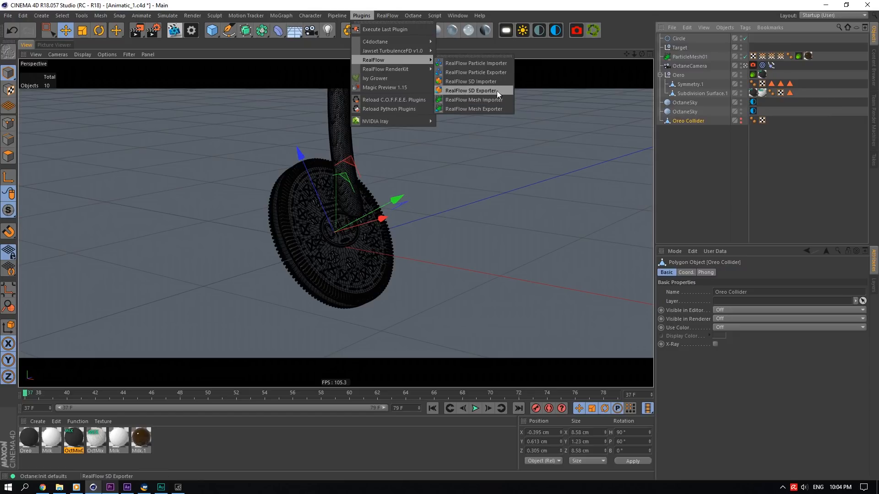
click(722, 135)
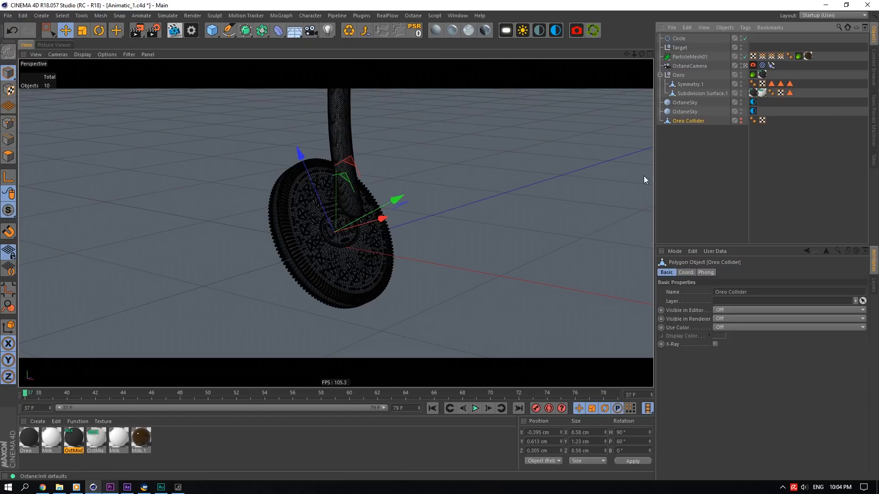
- Switch to RealFlow and examine the Oreo Collider, Noise_Field01 and DY_Domain01 nodes of the Scene 1 simulation
click(144, 487)
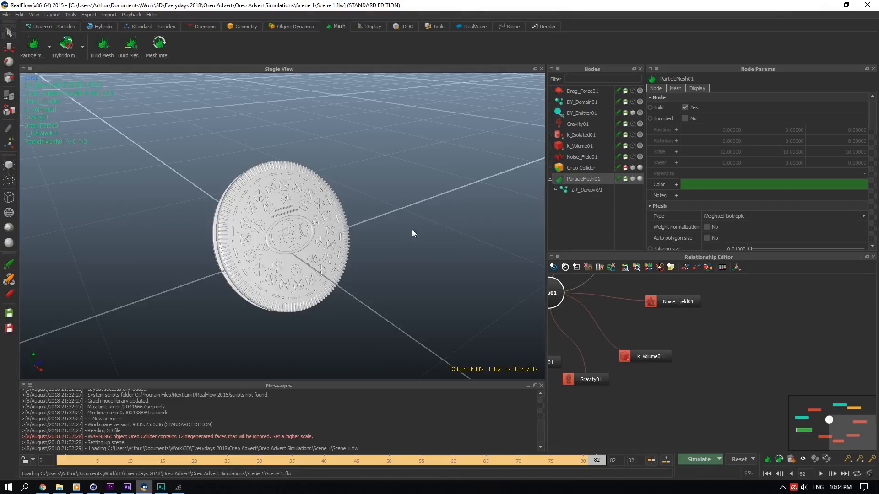
click(568, 170)
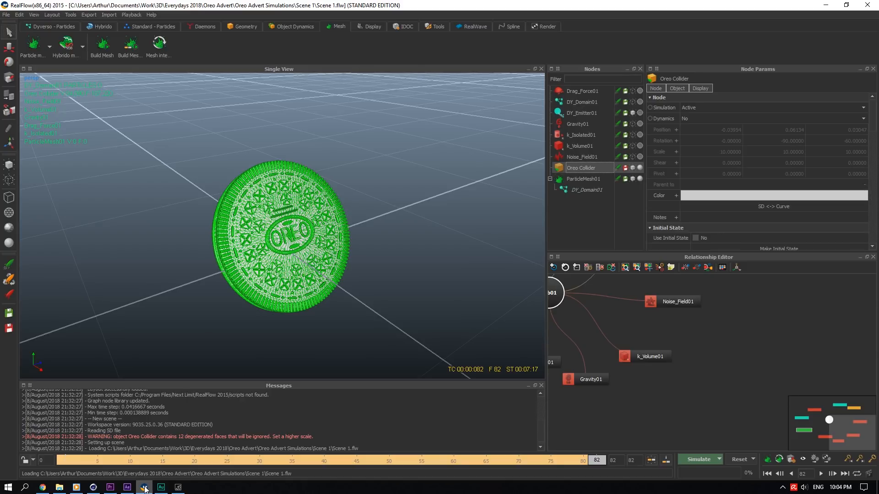
scroll(316, 231, down, 5)
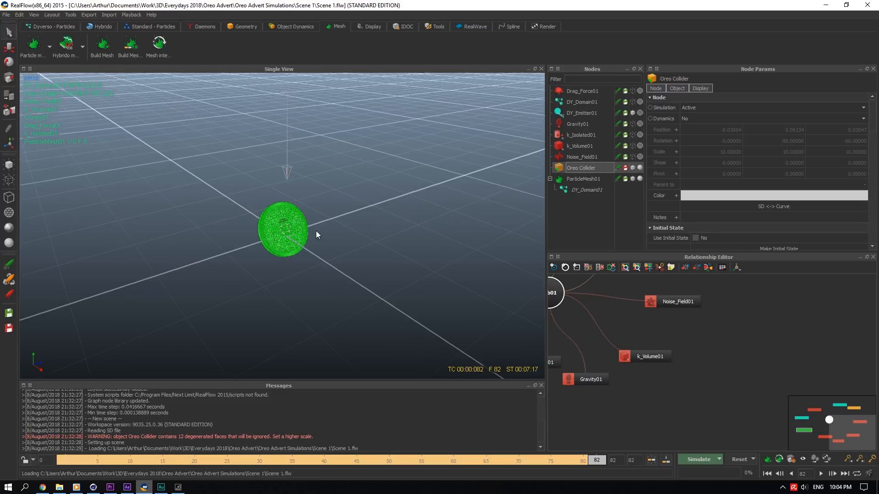
scroll(286, 221, up, 5)
scroll(282, 220, down, 2)
scroll(281, 220, down, 4)
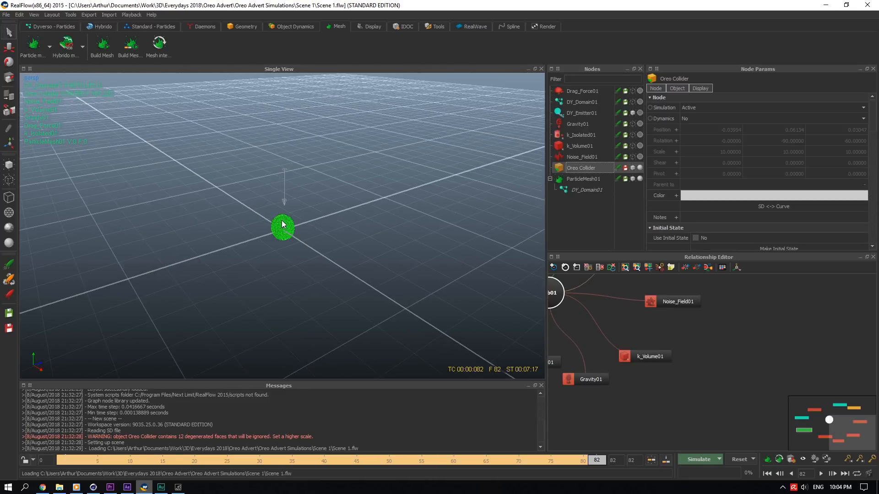
scroll(281, 213, up, 5)
scroll(275, 229, down, 3)
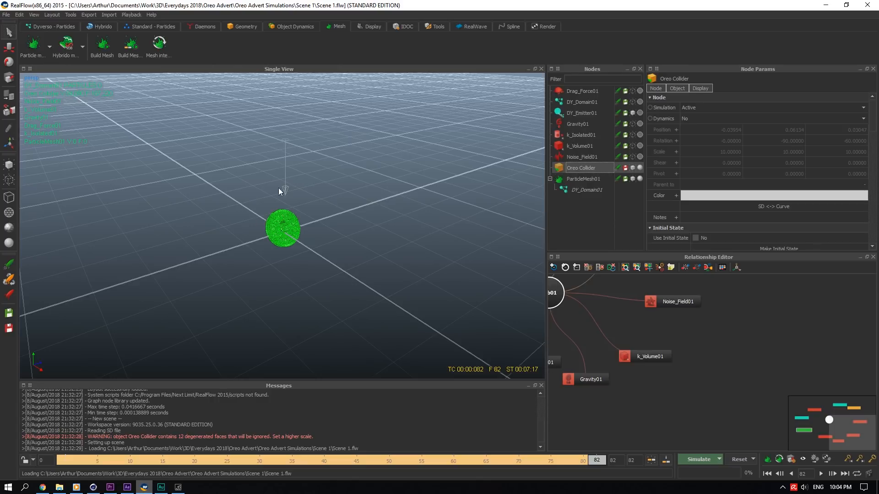
scroll(271, 178, down, 1)
scroll(274, 180, up, 5)
scroll(283, 192, down, 2)
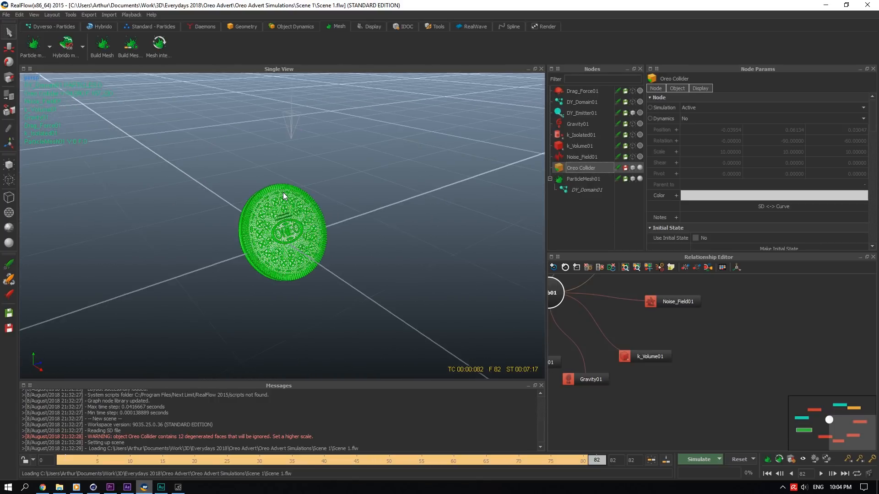
scroll(283, 196, down, 2)
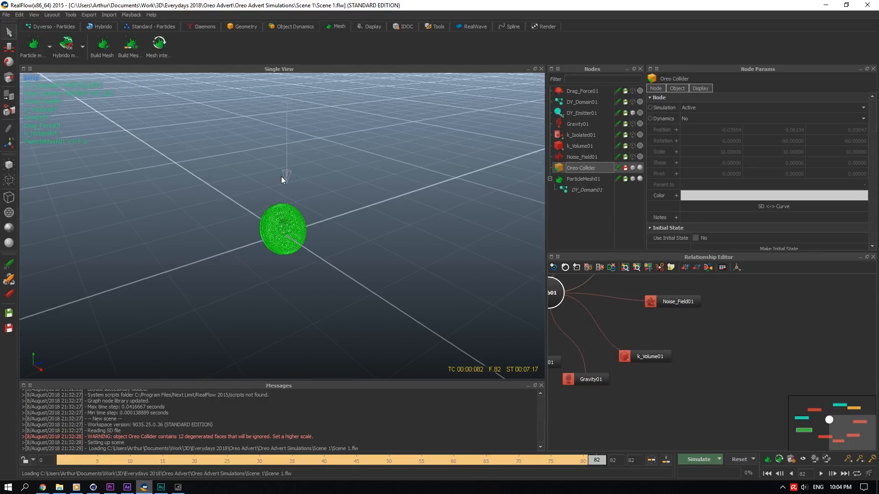
drag(281, 177, 333, 249)
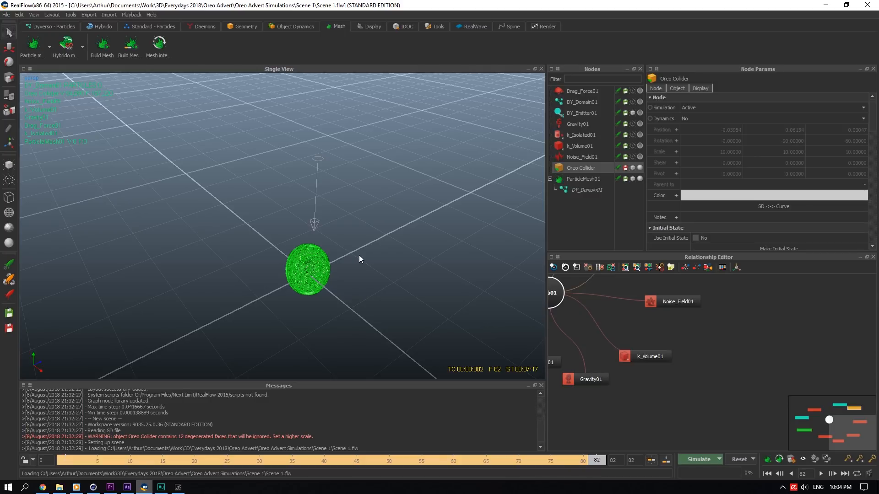
scroll(352, 258, down, 2)
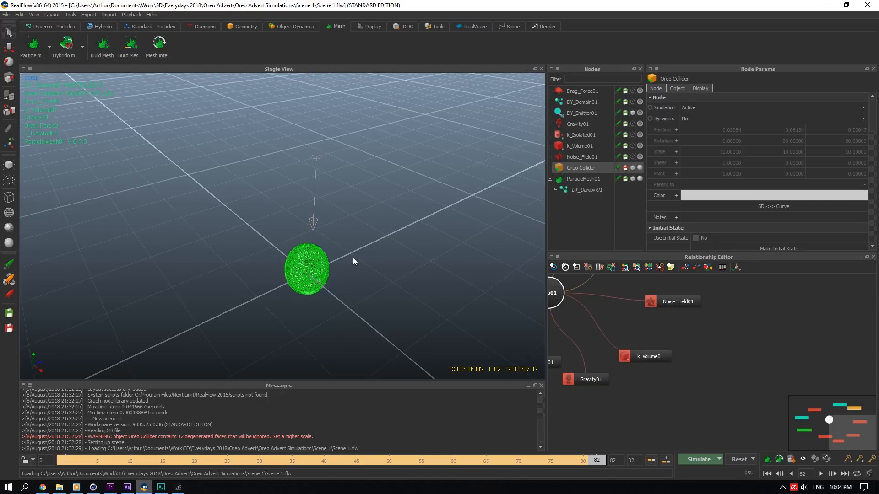
scroll(318, 282, up, 6)
scroll(320, 279, down, 3)
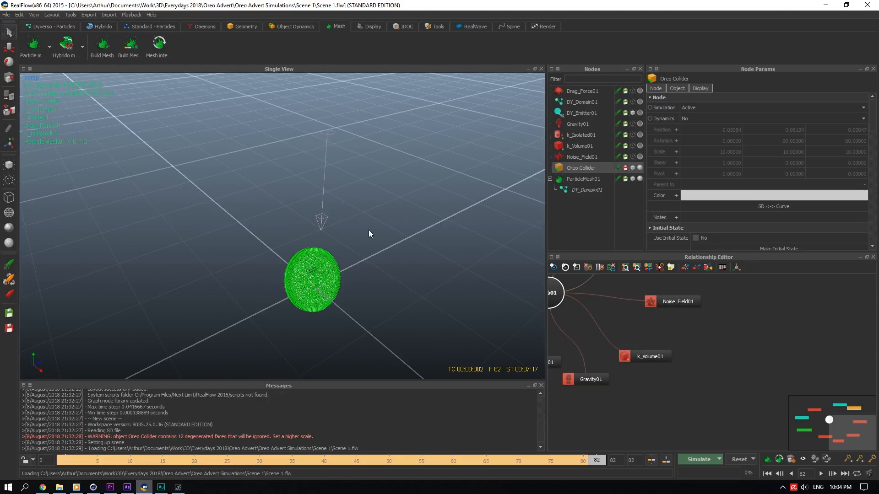
click(602, 156)
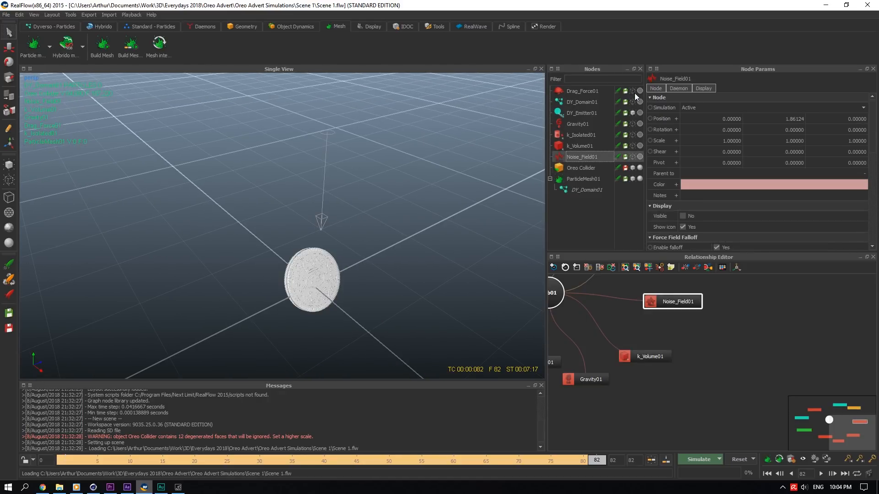
click(595, 102)
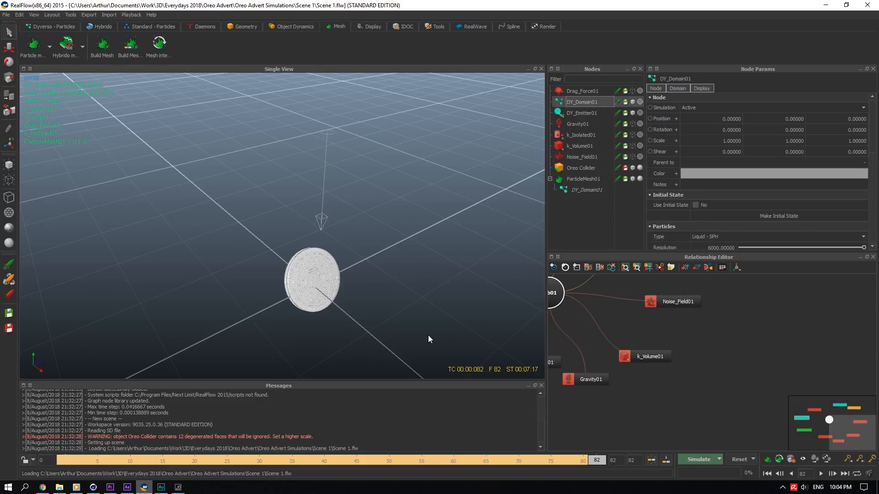
- Scrub the Scene 1 simulation and orbit around the fluid stream on the Oreo to examine it
click(299, 461)
mouse_move(300, 462)
mouse_down()
mouse_move(185, 443)
mouse_move(586, 435)
mouse_move(113, 427)
mouse_move(555, 388)
mouse_move(611, 350)
mouse_up()
drag(340, 262, 359, 255)
scroll(340, 292, up, 5)
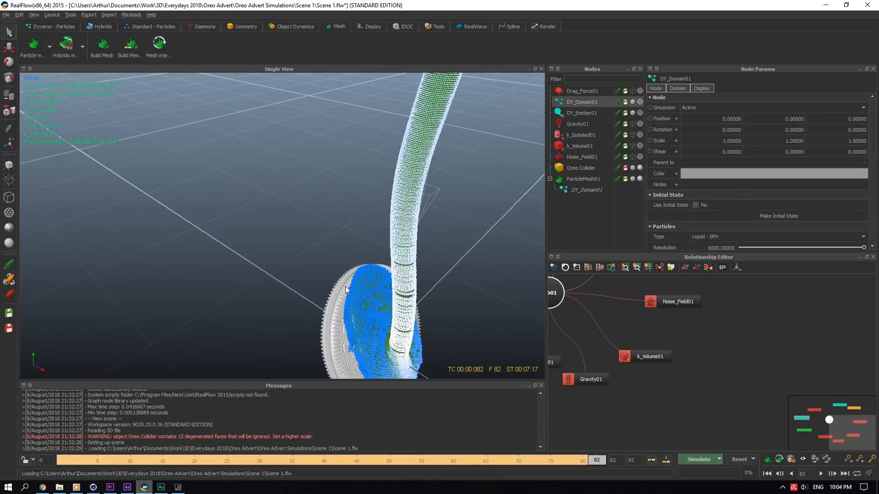
drag(345, 287, 229, 210)
scroll(326, 261, down, 5)
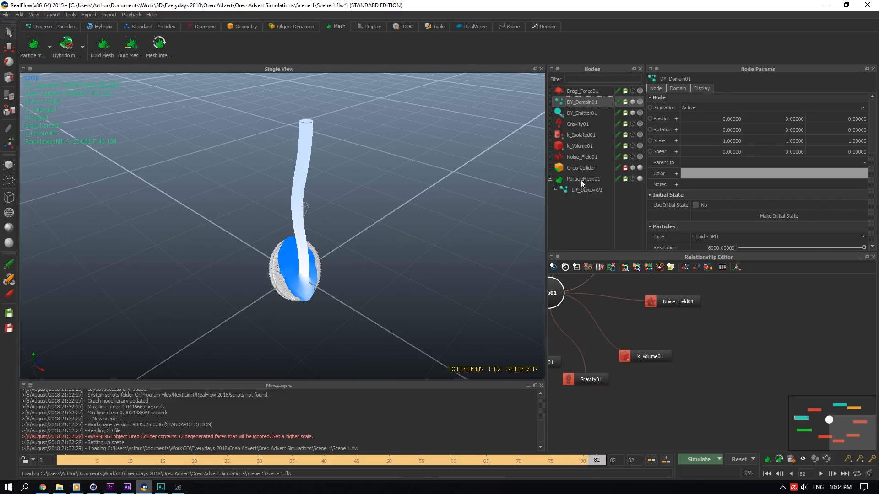
scroll(288, 265, up, 3)
scroll(292, 271, down, 4)
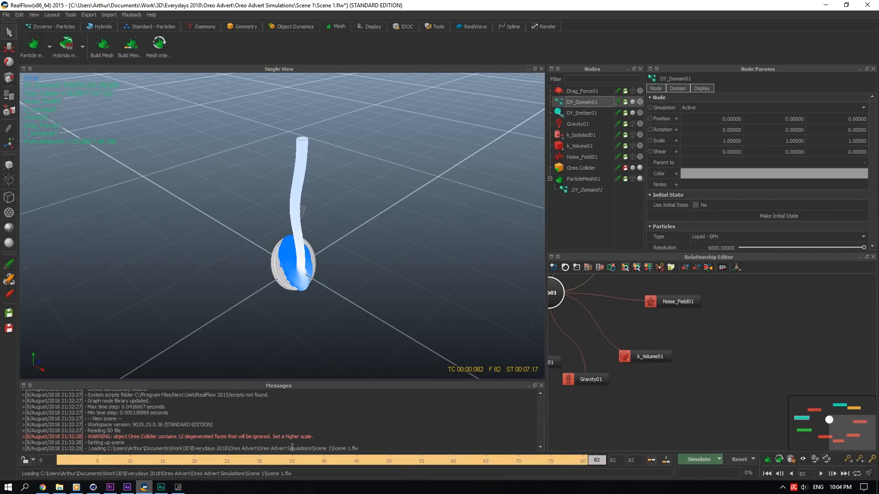
drag(261, 459, 544, 431)
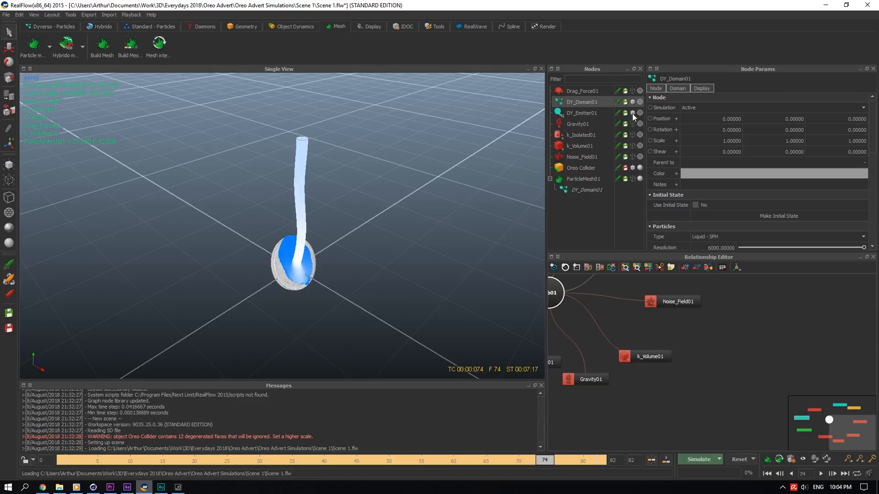
- Toggle viewport display of the Drag_Force01, Gravity01 and k_Isolated01 daemons one at a time to inspect them
click(632, 101)
click(633, 91)
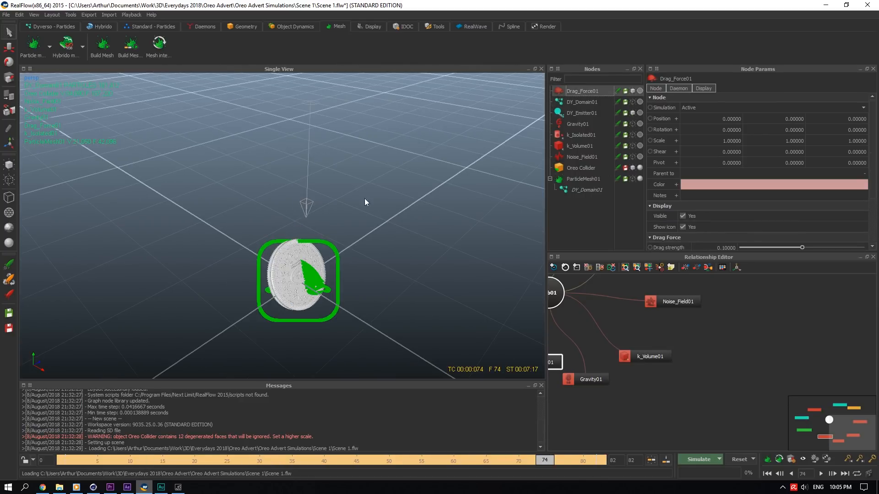
click(631, 91)
click(578, 123)
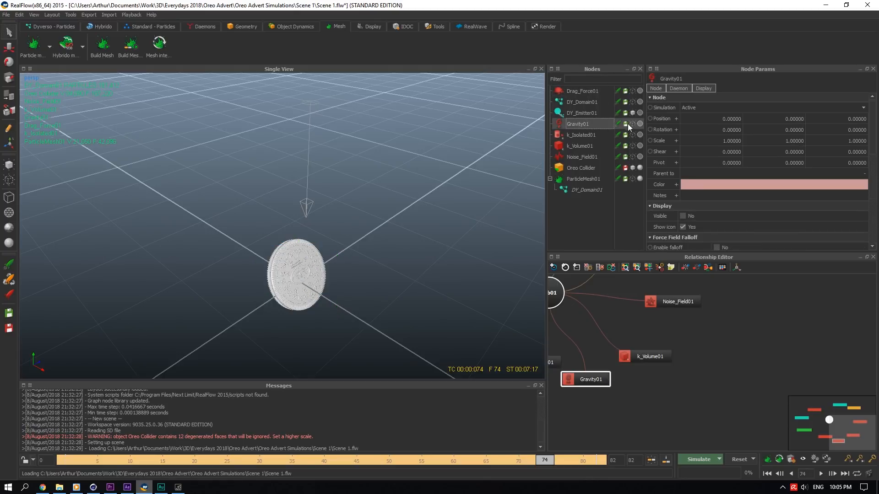
click(633, 124)
click(634, 123)
click(583, 136)
click(632, 135)
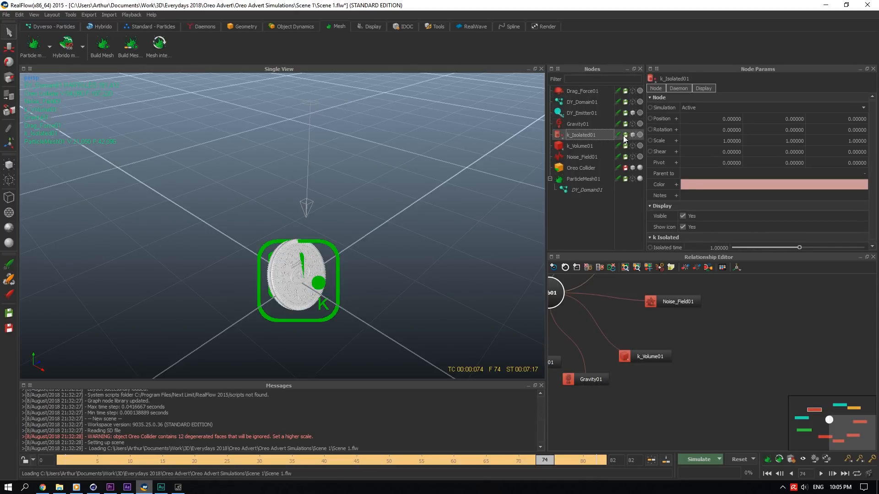
click(634, 135)
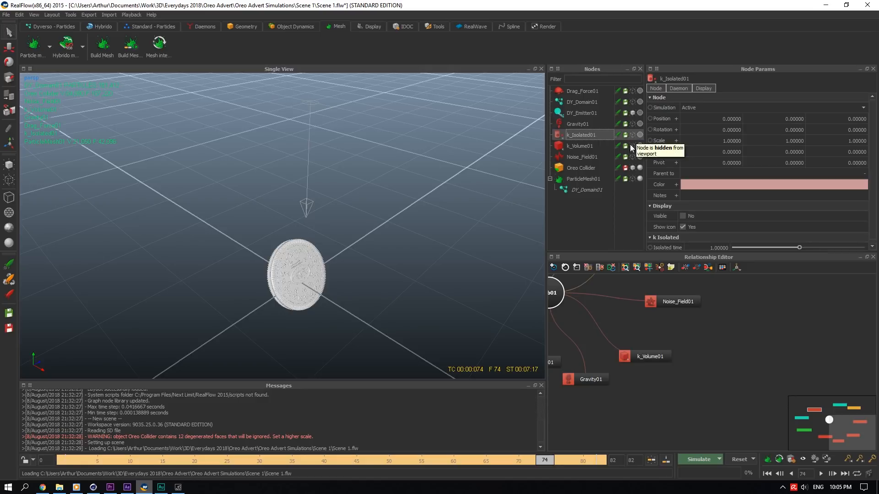
- Show the k_Volume01 daemon to inspect its bounding volume, then hide it and restore the particle display
click(631, 146)
click(605, 146)
drag(213, 282, 267, 285)
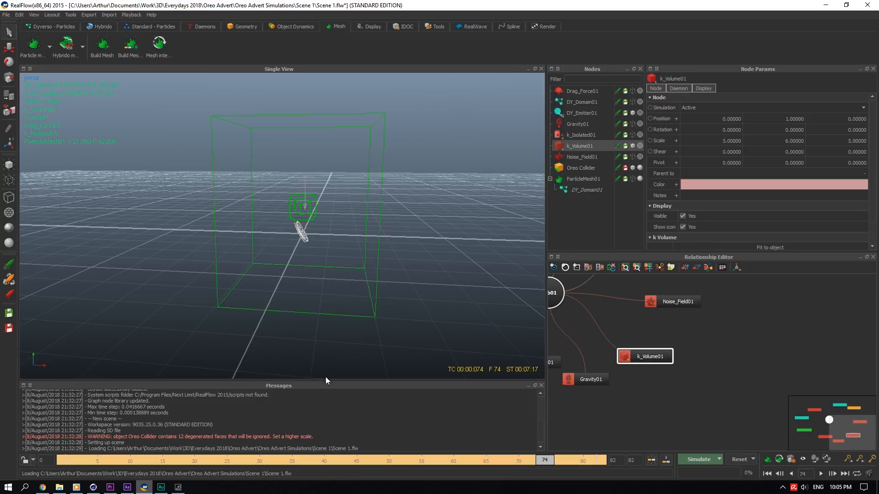
drag(307, 151, 314, 248)
scroll(315, 248, up, 6)
scroll(337, 257, down, 3)
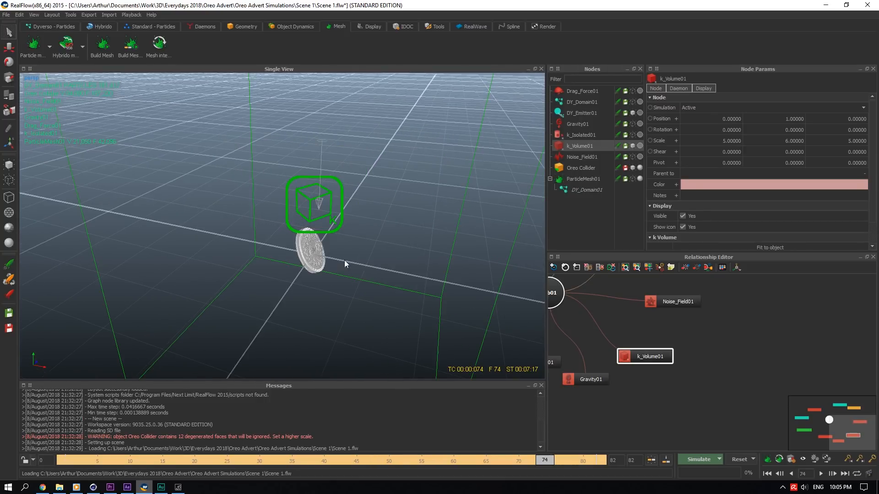
click(631, 102)
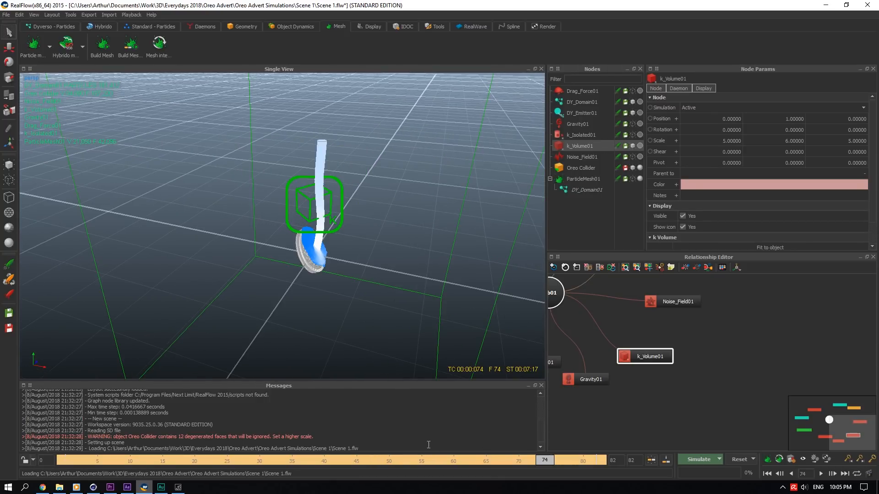
click(638, 147)
drag(330, 201, 355, 329)
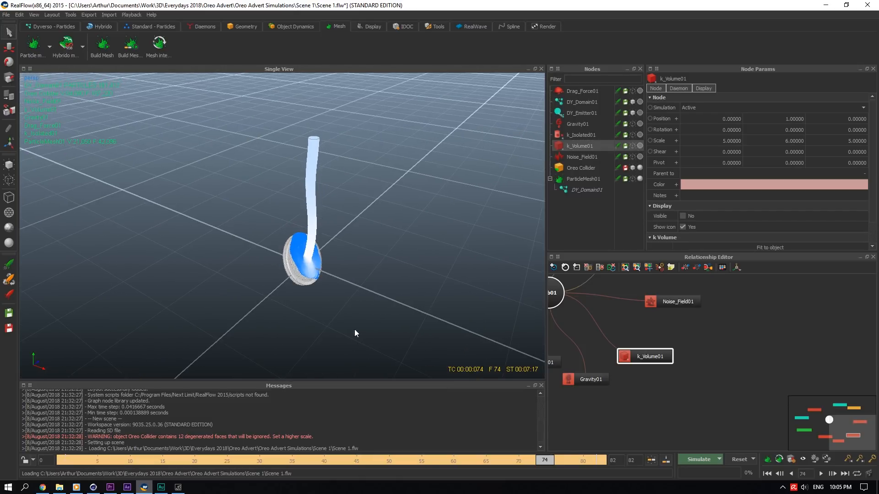
drag(427, 188, 476, 179)
- Show the Noise_Field01 daemon and scrub the timeline to check its effect on the stream, then hide it
click(627, 158)
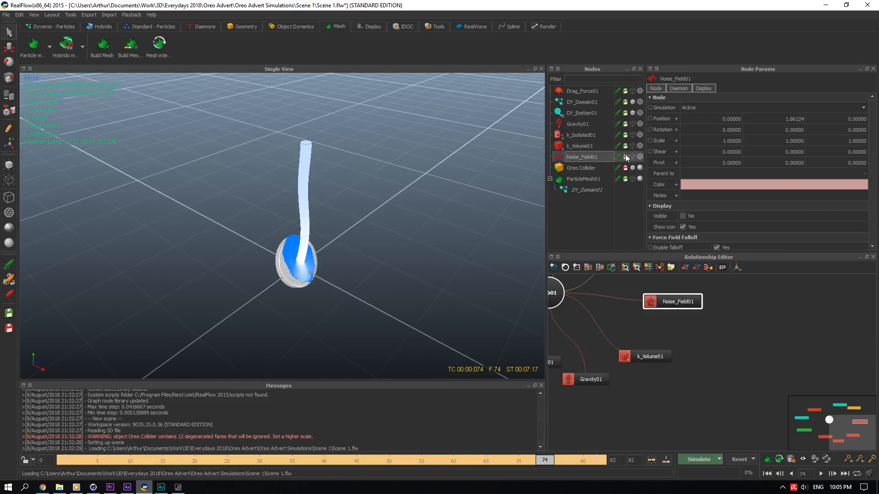
click(633, 156)
drag(338, 460, 189, 460)
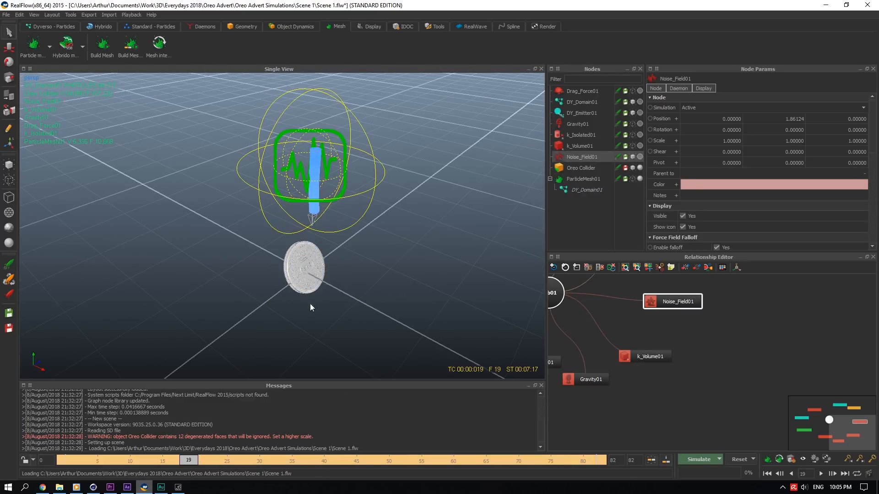
drag(260, 460, 551, 459)
click(633, 157)
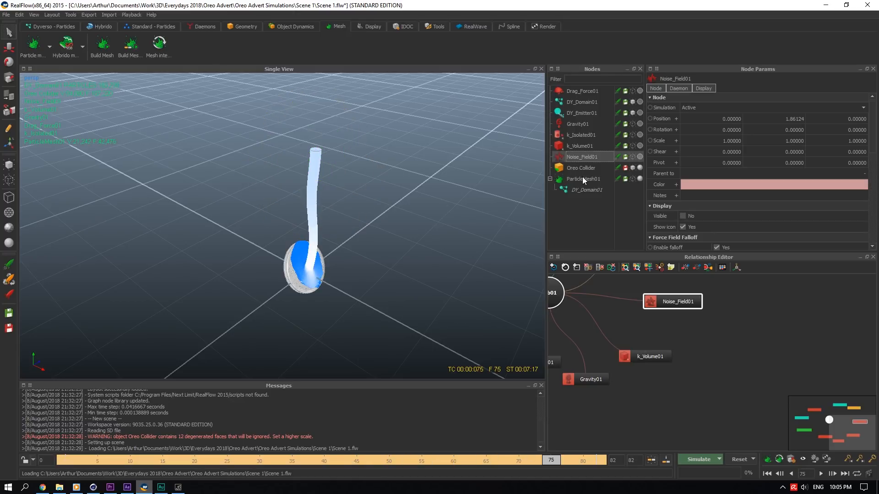
- Display ParticleMesh01 instead of the particles and scrub to frame 82 to inspect the fluid mesh
click(583, 178)
scroll(315, 256, up, 4)
click(632, 179)
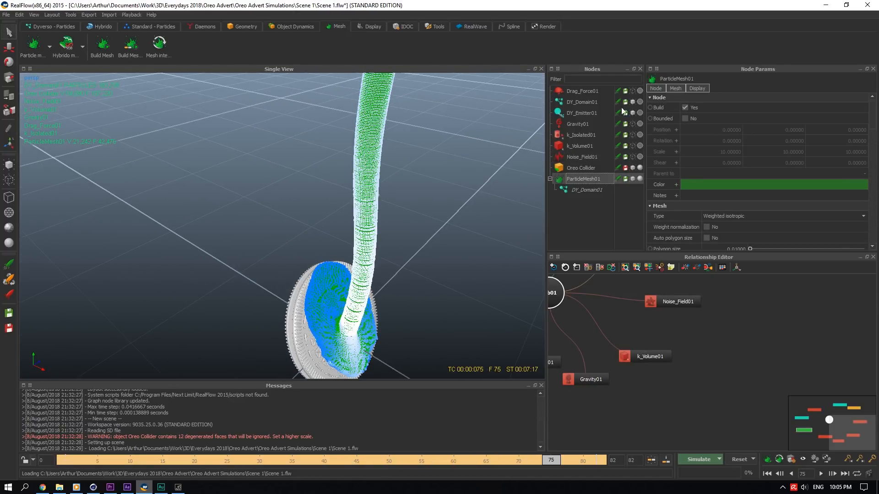
click(633, 99)
drag(339, 247, 347, 386)
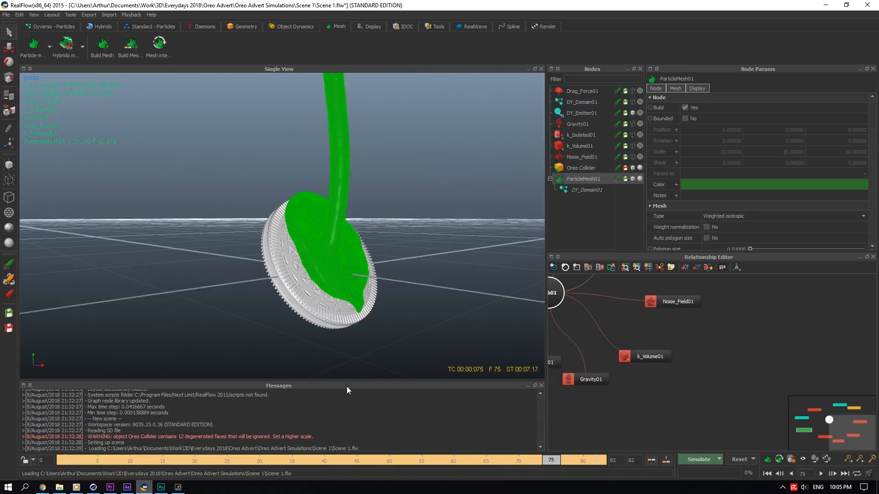
click(356, 459)
mouse_move(355, 457)
mouse_down()
mouse_move(167, 444)
mouse_move(467, 429)
mouse_move(714, 397)
mouse_up()
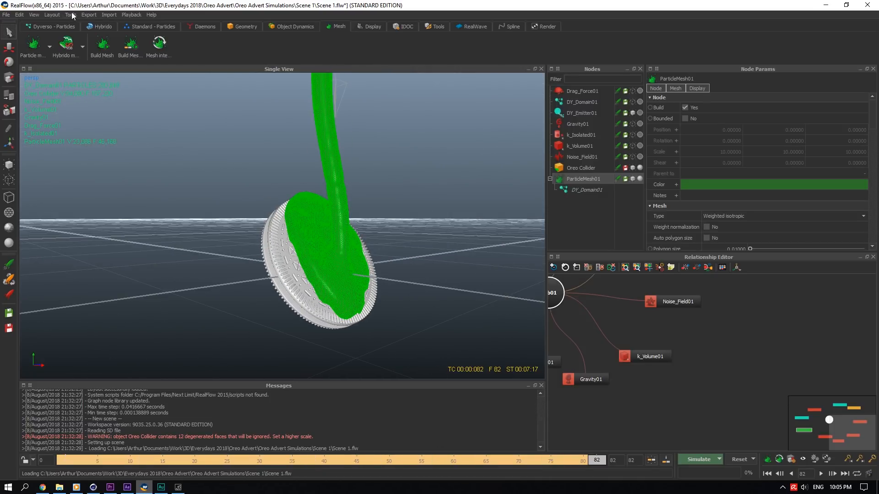
- Close RealFlow without saving the scene changes
click(87, 15)
click(577, 2)
click(869, 6)
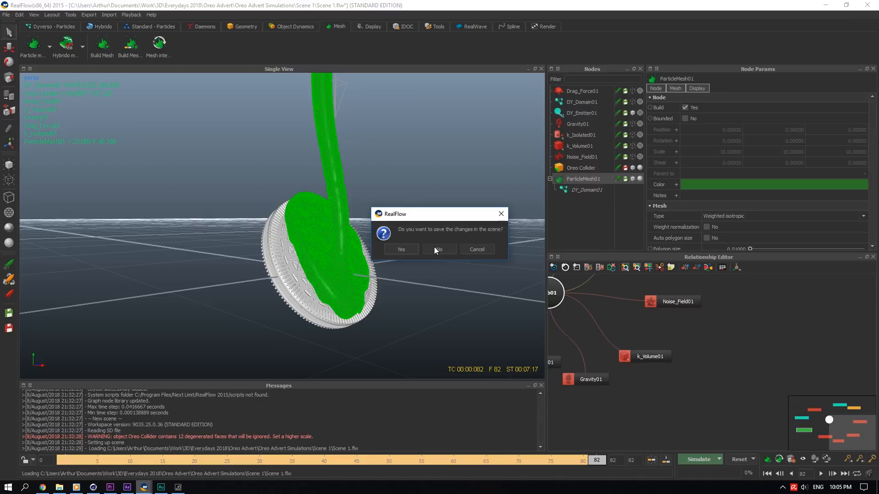
click(434, 248)
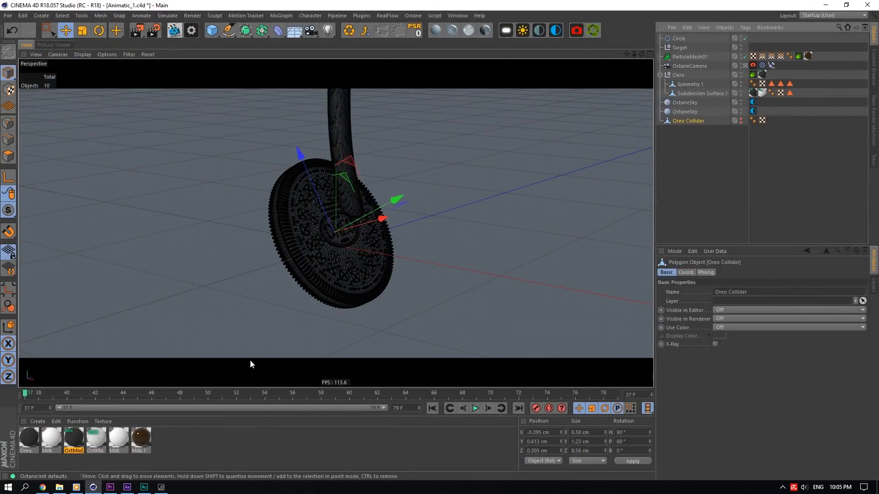
- Select the ParticleMesh01 mesh and play the animation to frame 79
click(339, 134)
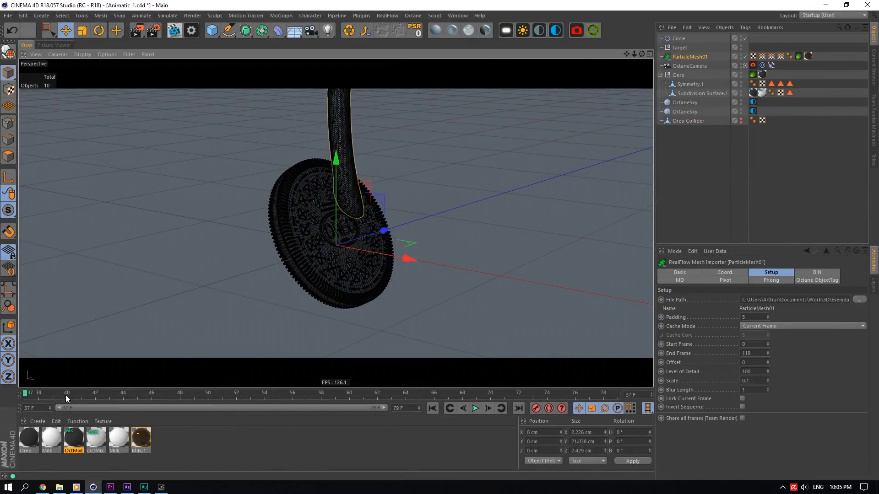
key(F8)
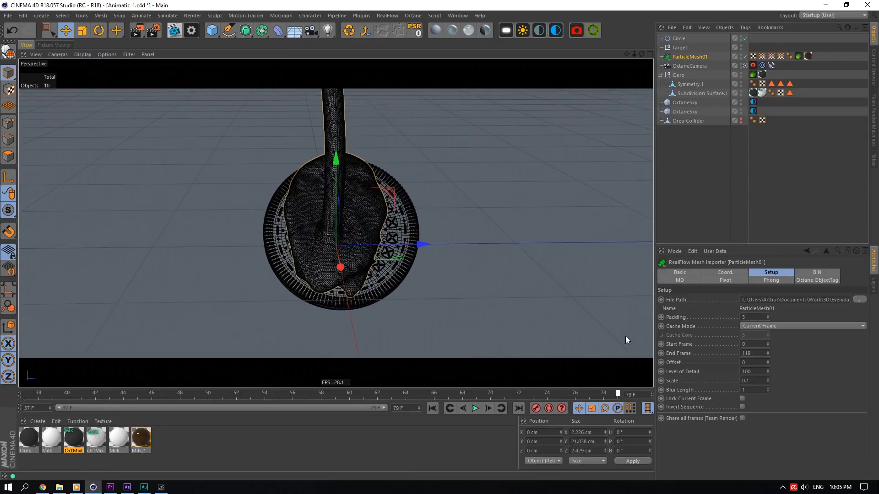
- Open the render settings and review the output width and the save options
key(ctrl+b)
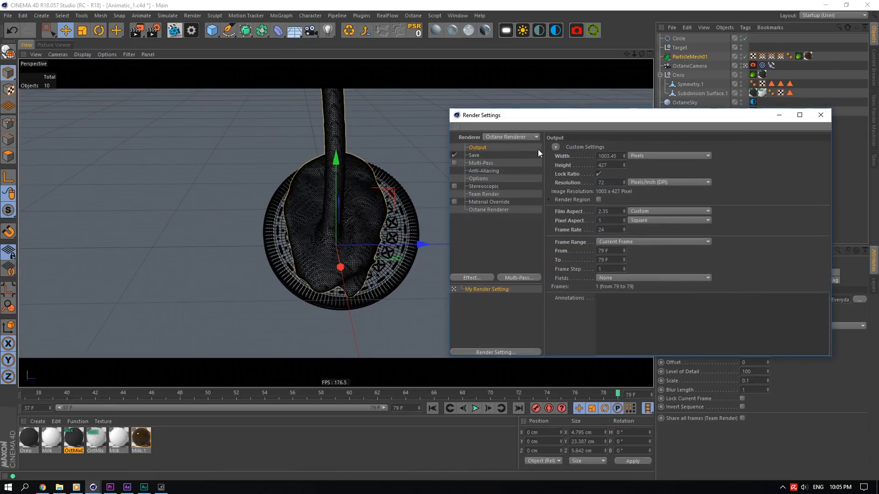
double_click(608, 156)
click(610, 157)
click(474, 154)
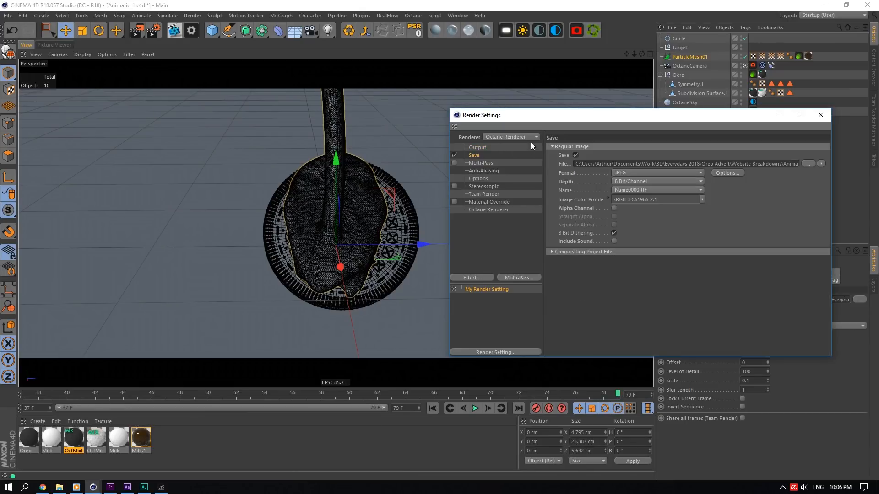
click(480, 148)
drag(598, 157, 664, 160)
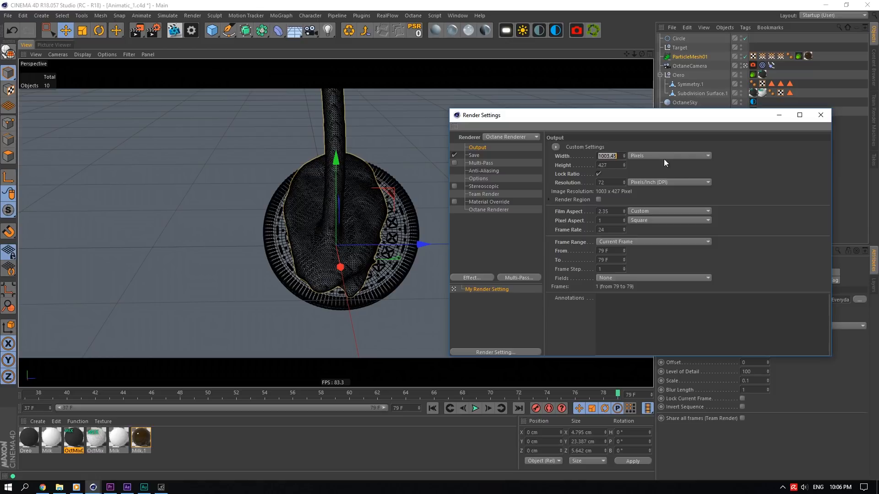
click(507, 156)
drag(770, 164, 870, 163)
click(808, 164)
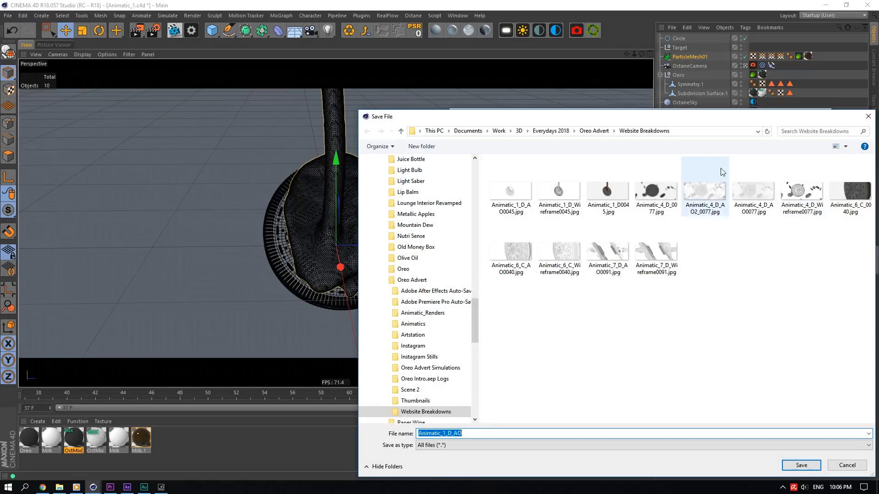
click(588, 131)
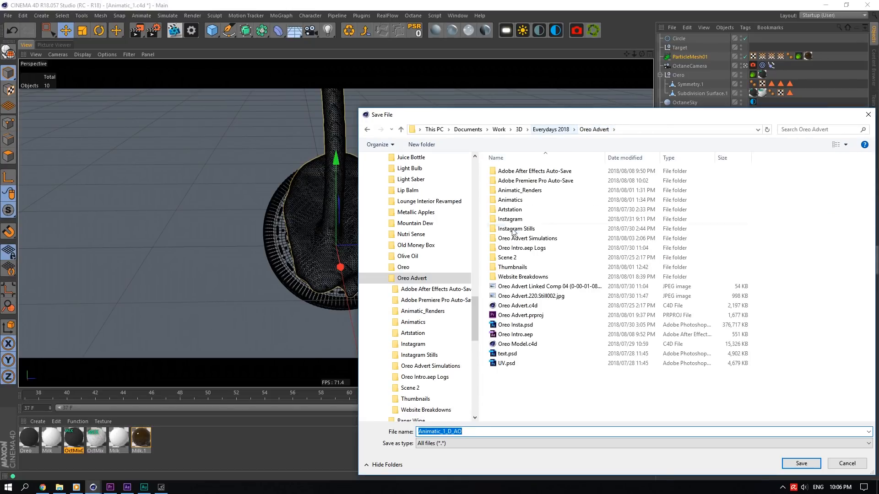
click(529, 192)
double_click(529, 194)
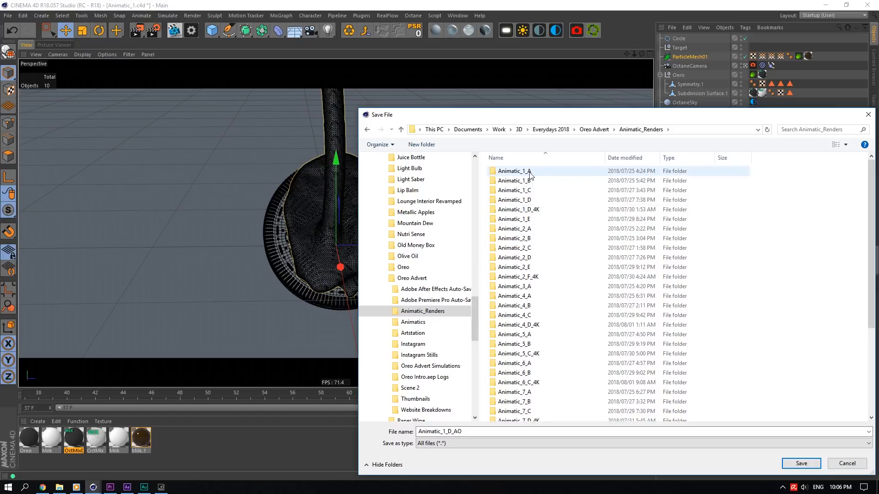
click(868, 115)
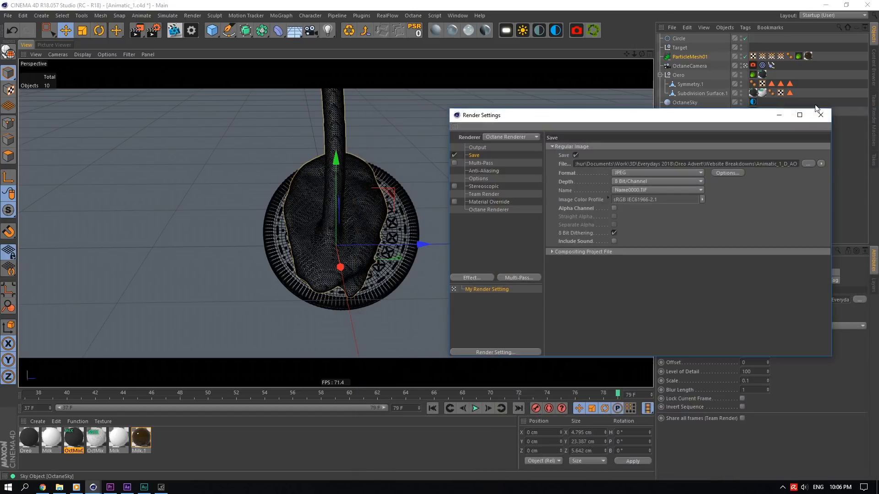
click(489, 145)
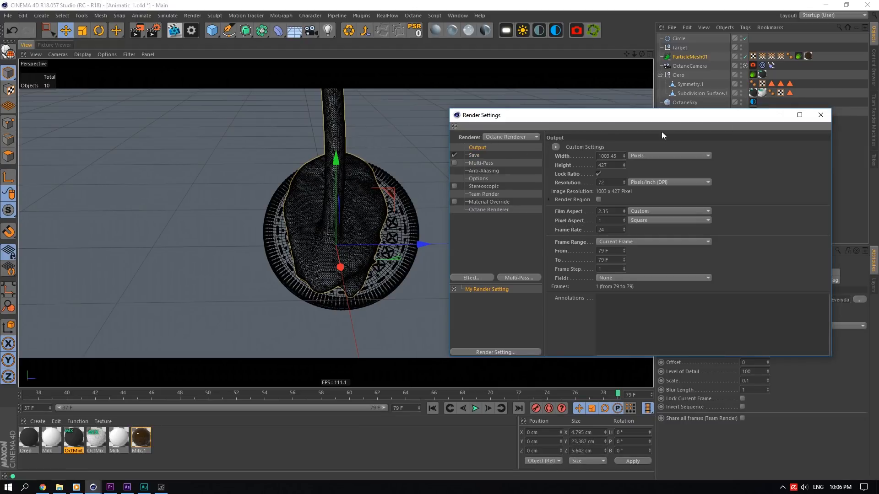
click(820, 115)
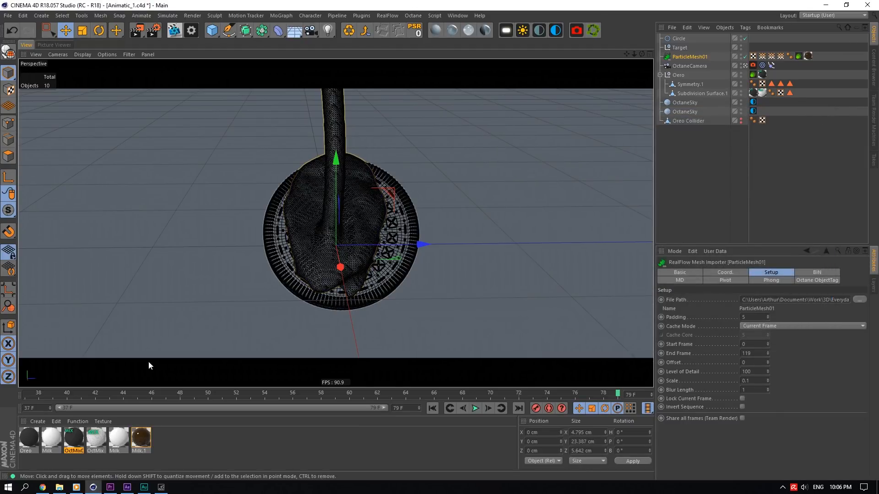
- Switch to Premiere Pro to view the Oreo 4K sequence, then return to Cinema 4D
click(111, 487)
mouse_move(208, 314)
mouse_down()
mouse_move(166, 306)
mouse_move(209, 316)
mouse_up()
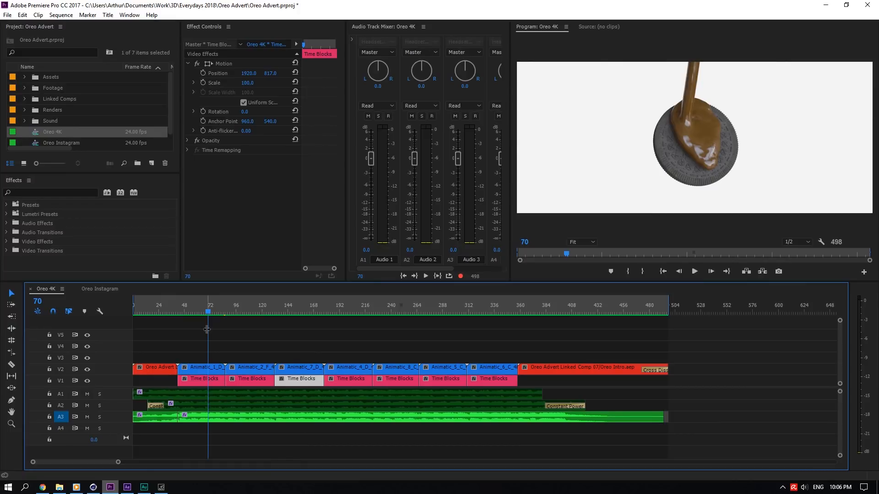
key(alt+Tab)
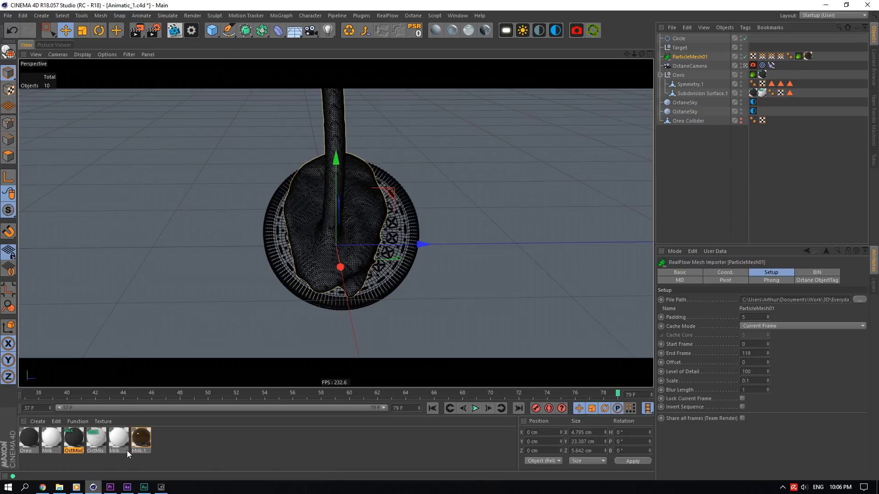
click(110, 488)
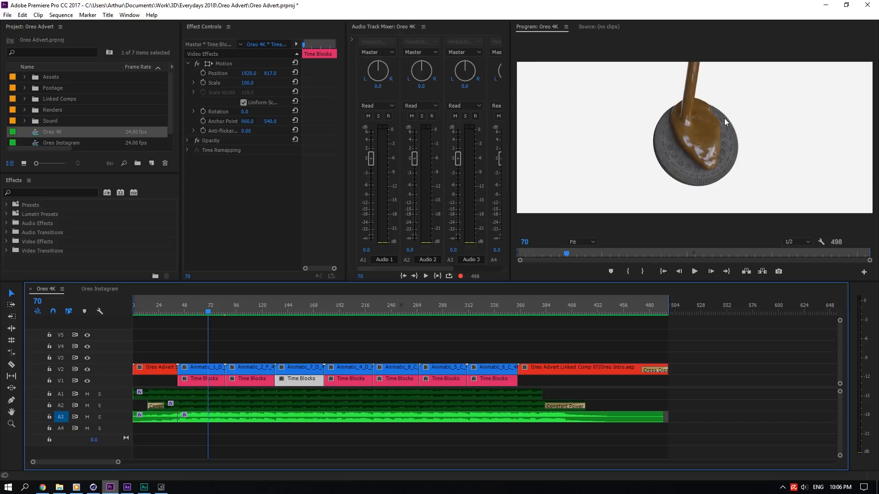
key(alt+Tab)
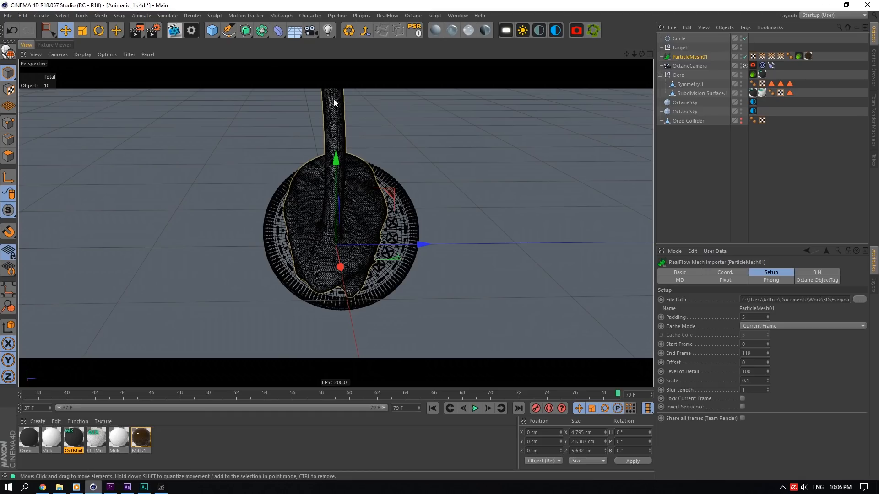
- Set the render output width to 920 pixels and close the render settings
click(136, 31)
click(606, 155)
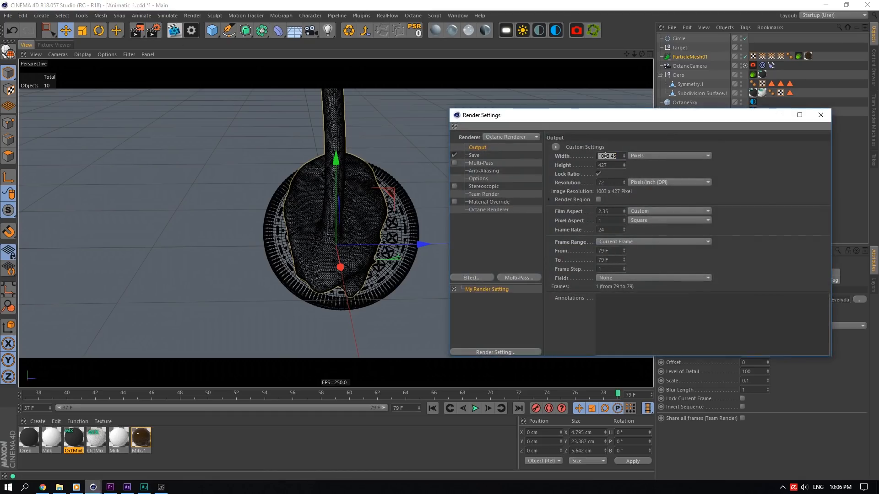
text(920)
key(Return)
click(820, 115)
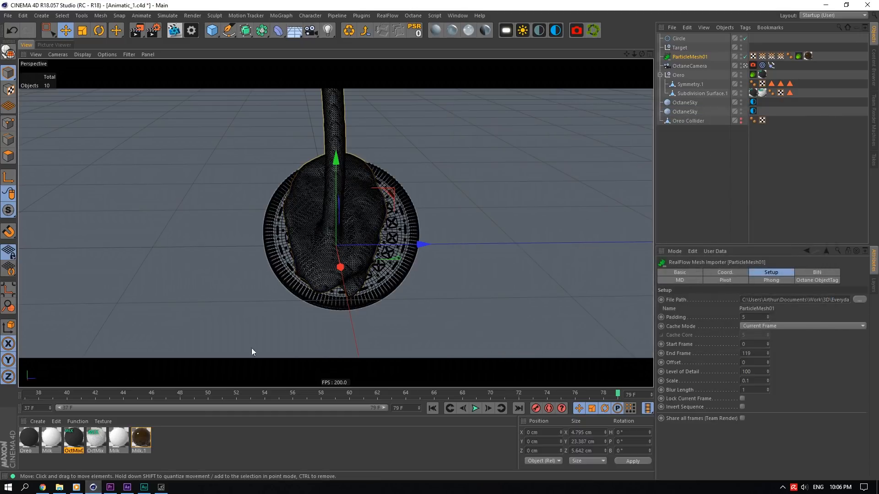
- Switch to Premiere Pro to check the Oreo 4K sequence, then return to Cinema 4D
click(110, 487)
mouse_move(209, 310)
mouse_down()
mouse_move(182, 306)
mouse_move(206, 305)
mouse_up()
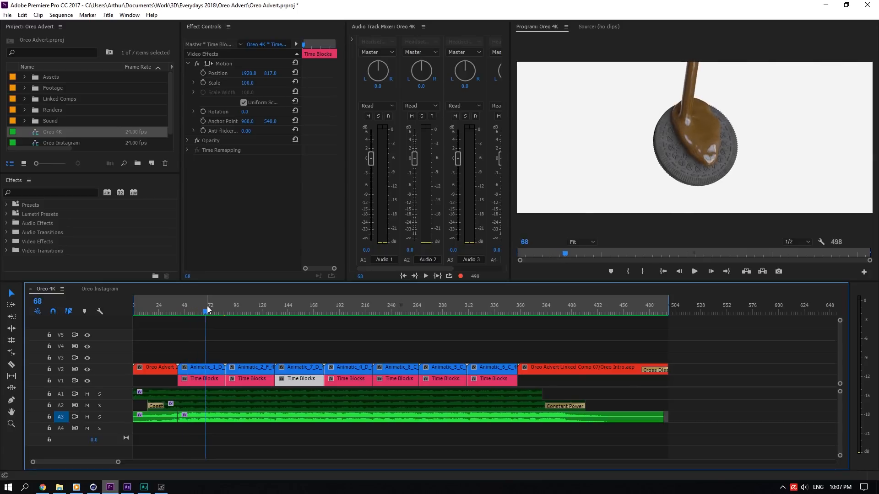
click(94, 487)
- Open the Octane settings and try the Directlighting kernel before switching back to Pathtracing
click(192, 33)
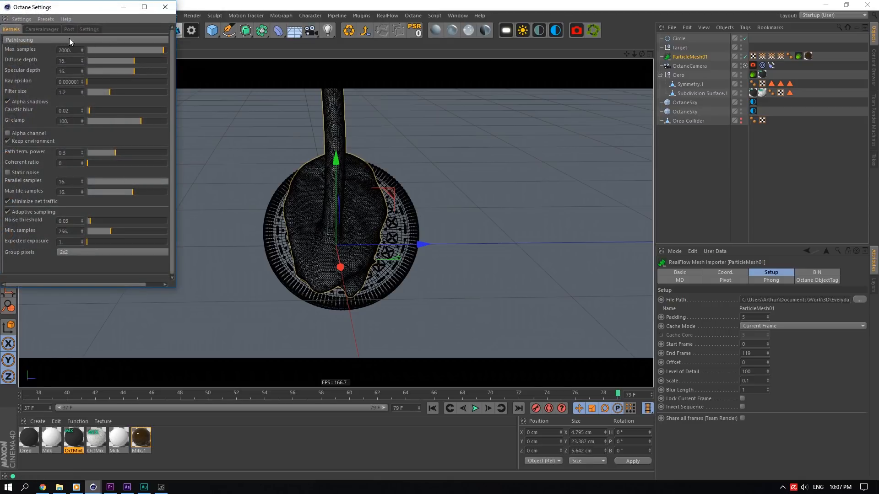
click(69, 40)
click(64, 46)
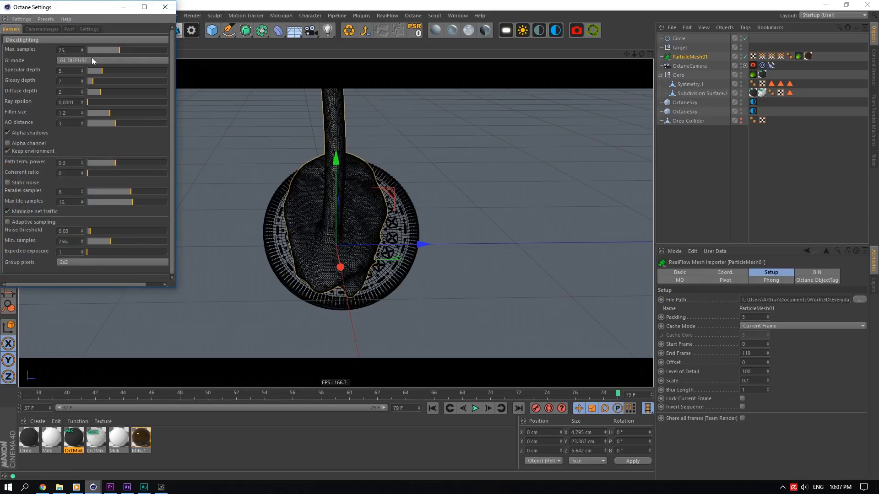
click(67, 41)
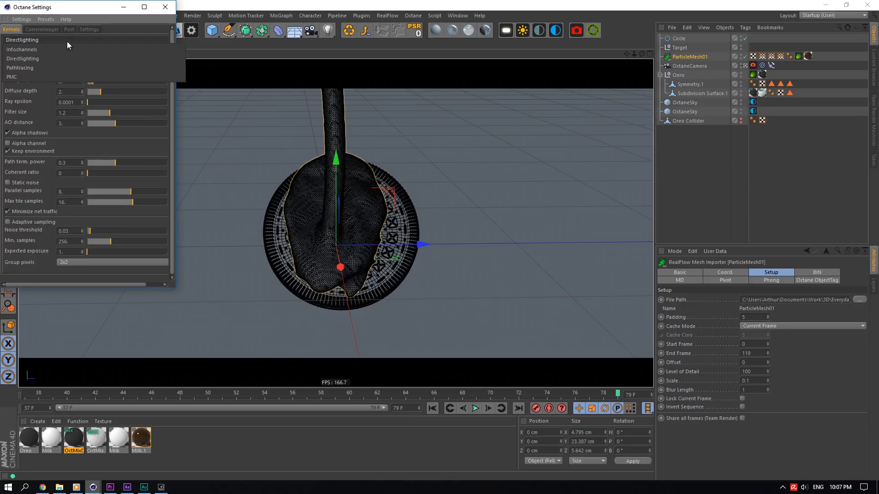
click(40, 70)
- In Premiere Pro, move the playhead to frame 79 and select the Animatic_1_D clip
click(110, 487)
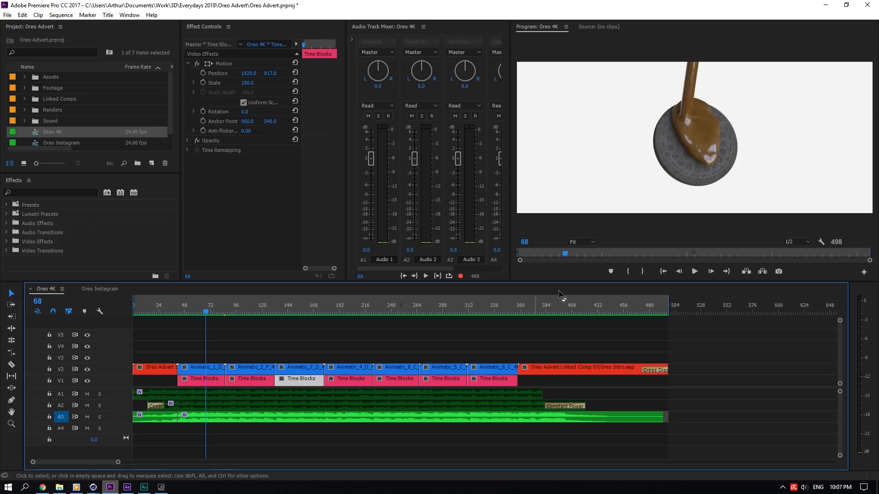
drag(184, 312, 221, 314)
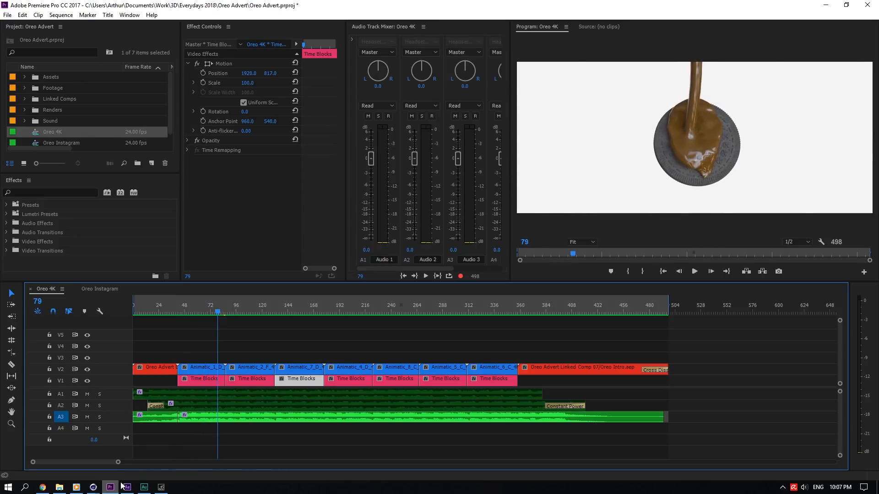
click(204, 365)
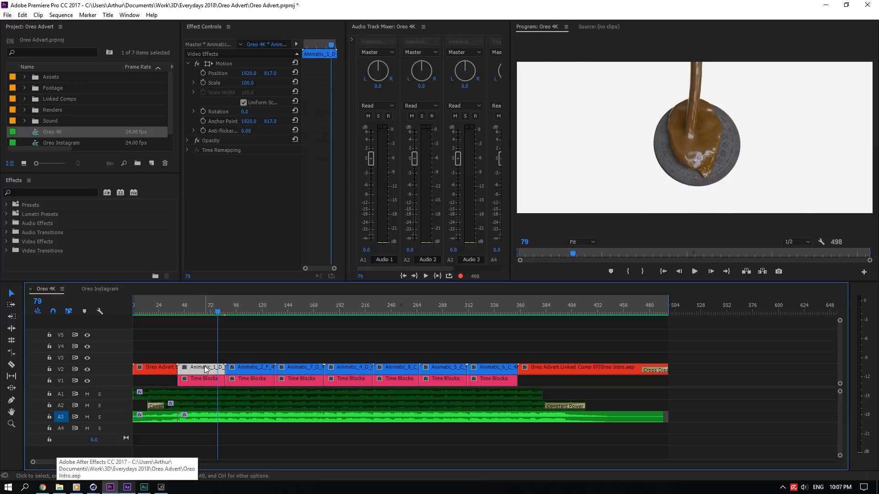
- Switch to After Effects and import Animatic_1.c4d from the Oreo Advert Animatics folder
click(141, 468)
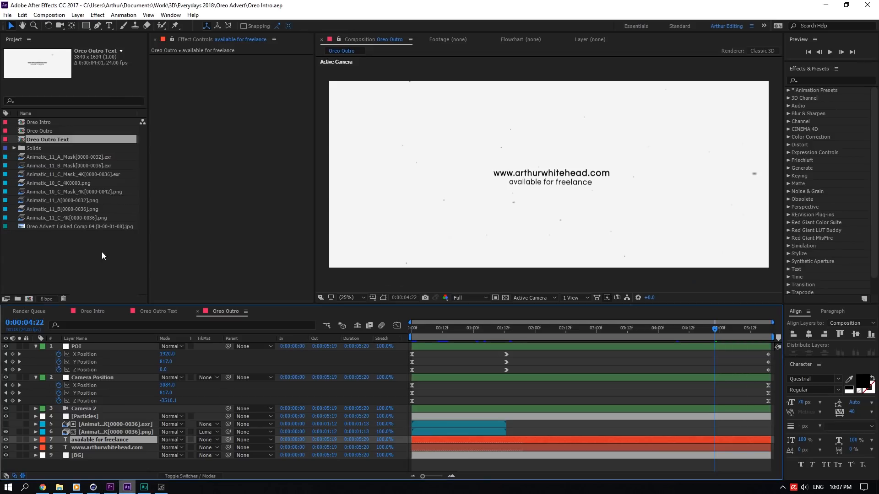
key(ctrl+i)
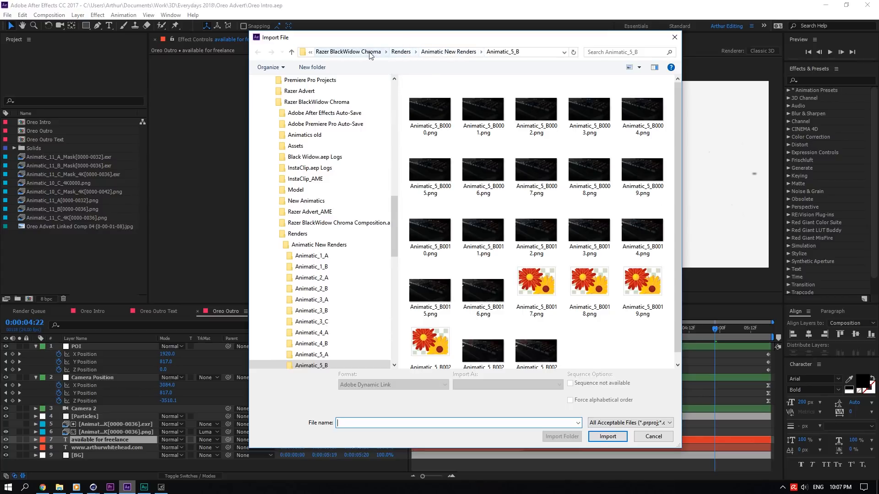
click(348, 52)
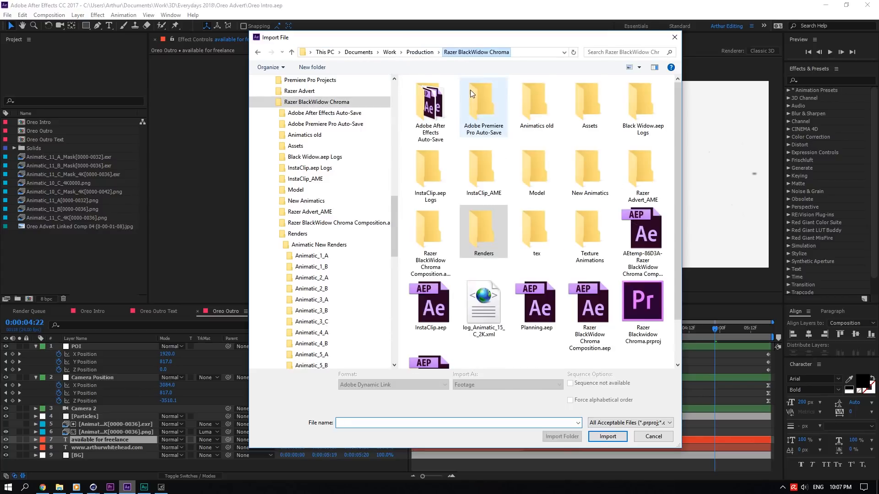
click(587, 157)
double_click(586, 158)
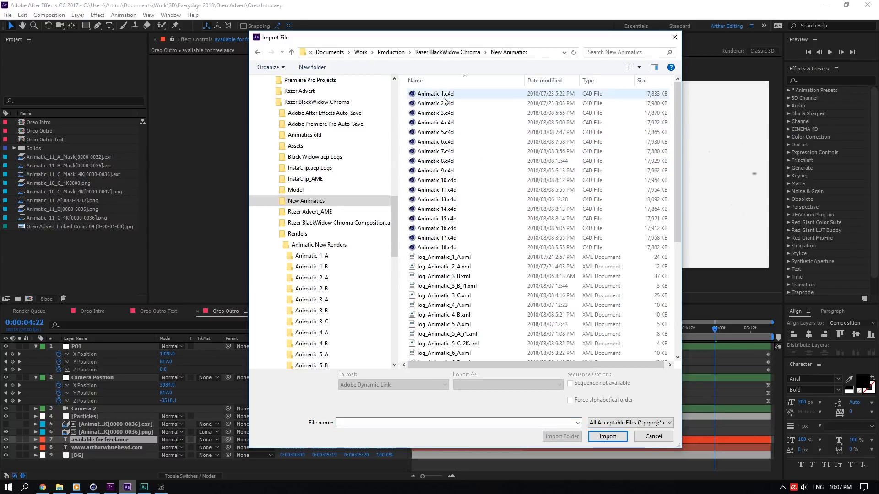
click(391, 52)
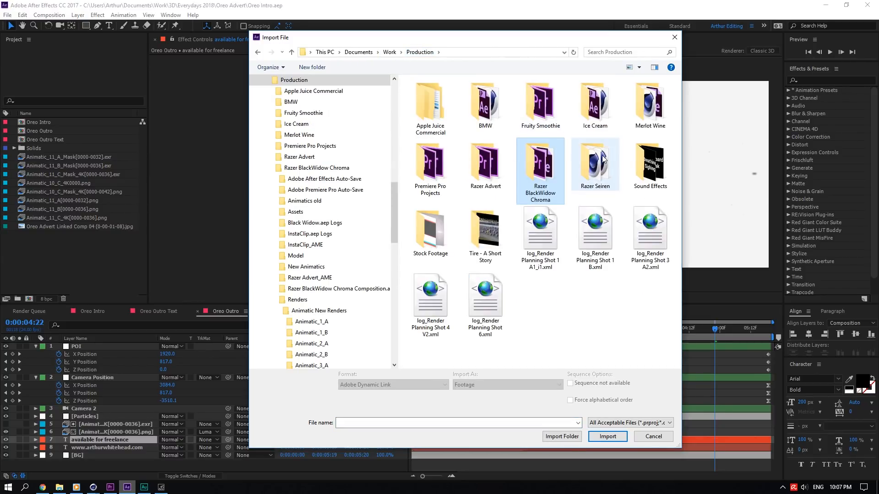
click(389, 53)
double_click(425, 115)
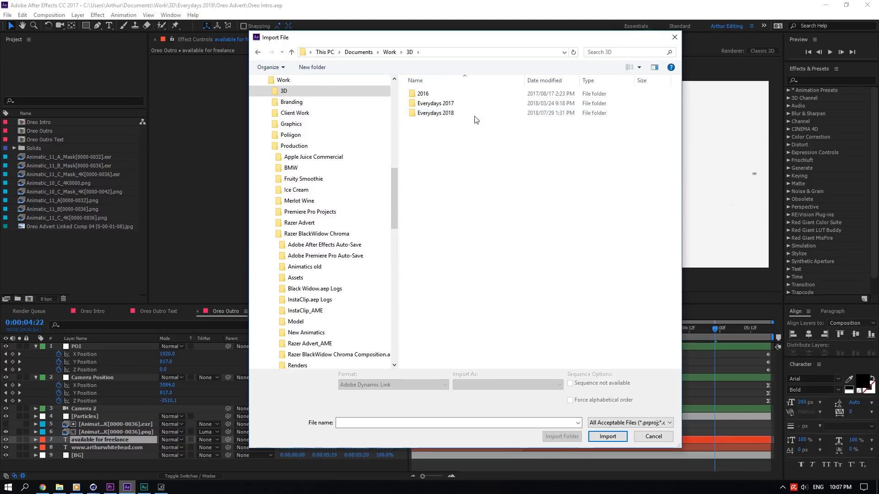
double_click(426, 115)
key(o)
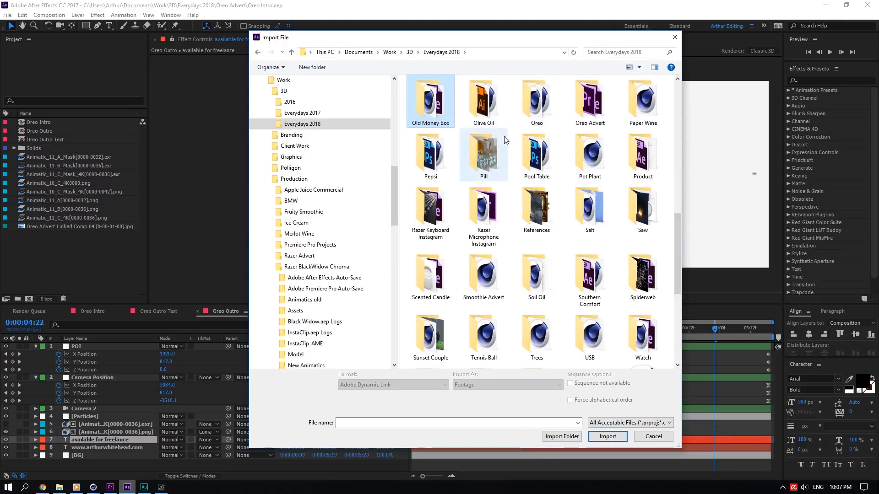
double_click(589, 102)
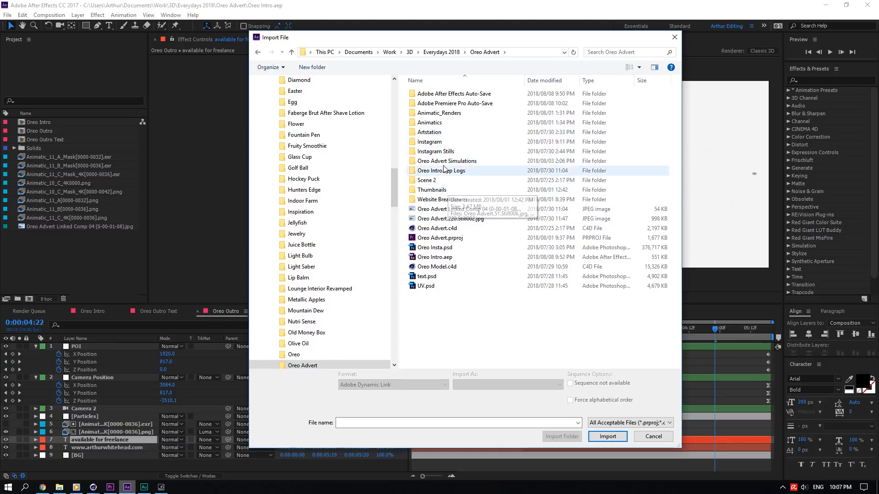
click(443, 124)
double_click(443, 123)
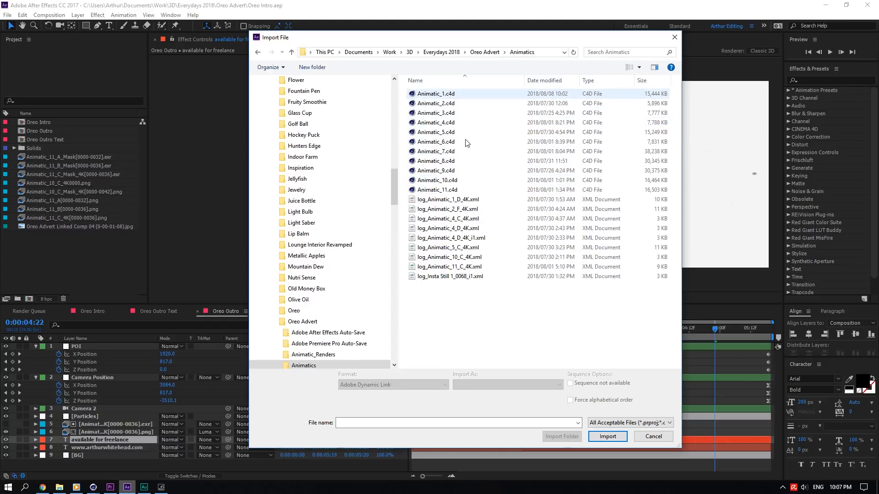
click(444, 93)
click(607, 436)
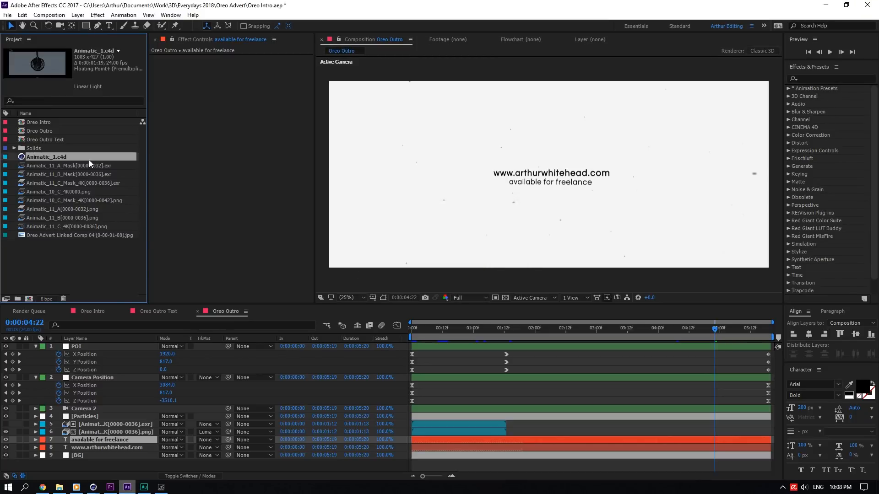
- Place Animatic_1.c4d in the Oreo Outro composition, view it at one second, then delete the layer
drag(89, 160, 81, 344)
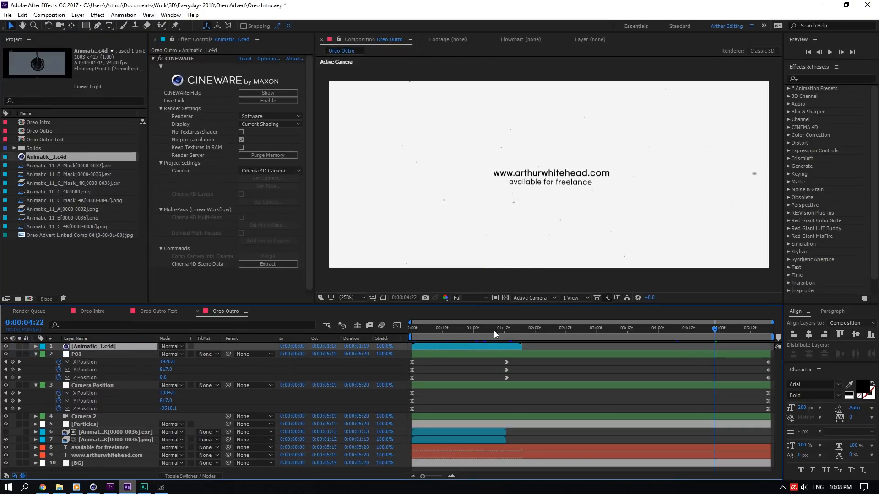
click(473, 330)
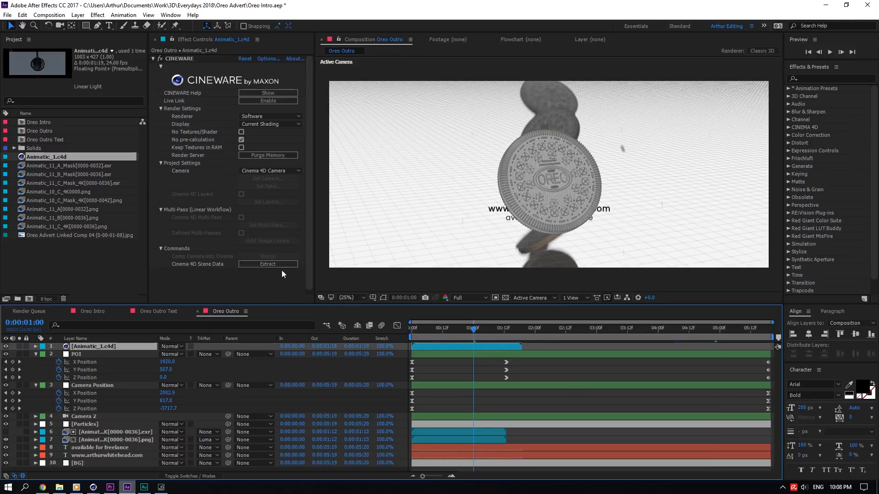
click(20, 347)
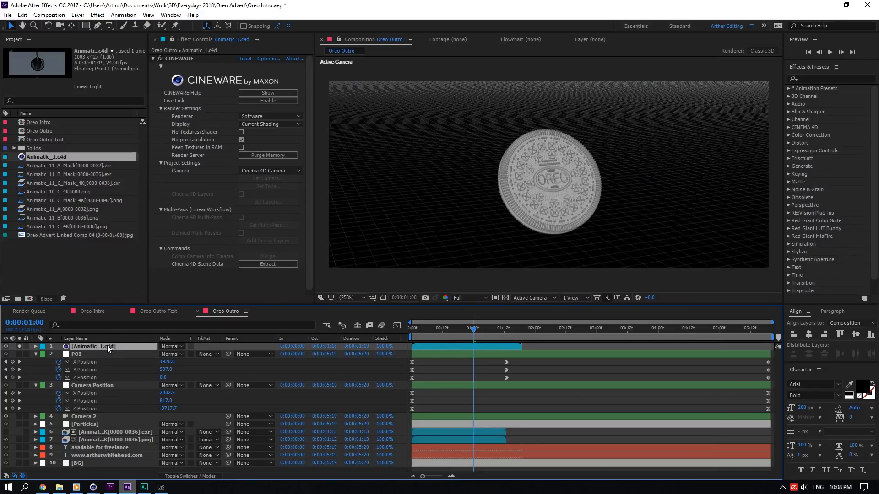
key(Delete)
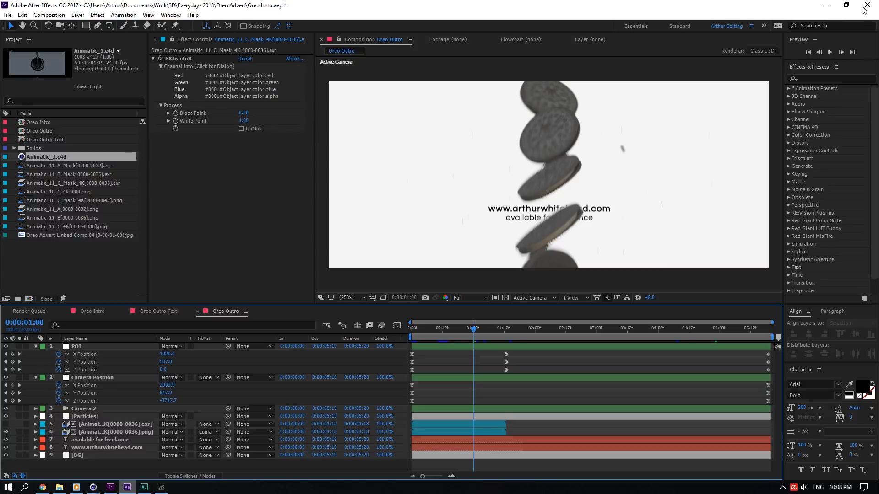
- Minimize After Effects and return to Cinema 4D
click(826, 5)
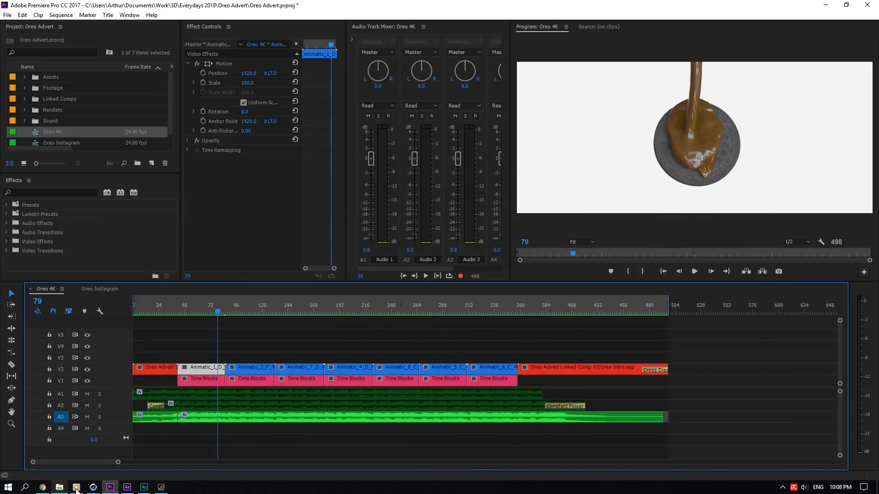
mouse_move(93, 487)
click(69, 439)
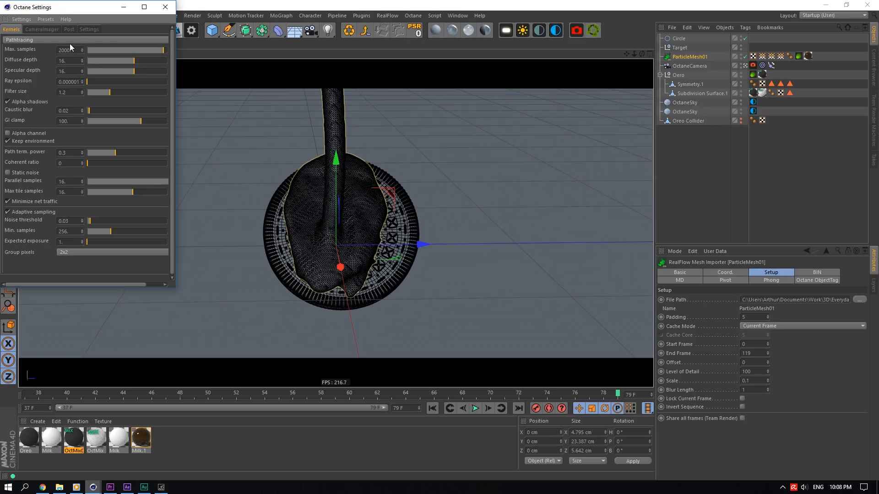
- Rearrange the Octane Settings and Live Viewer windows and start a Live Viewer render
drag(83, 17, 586, 100)
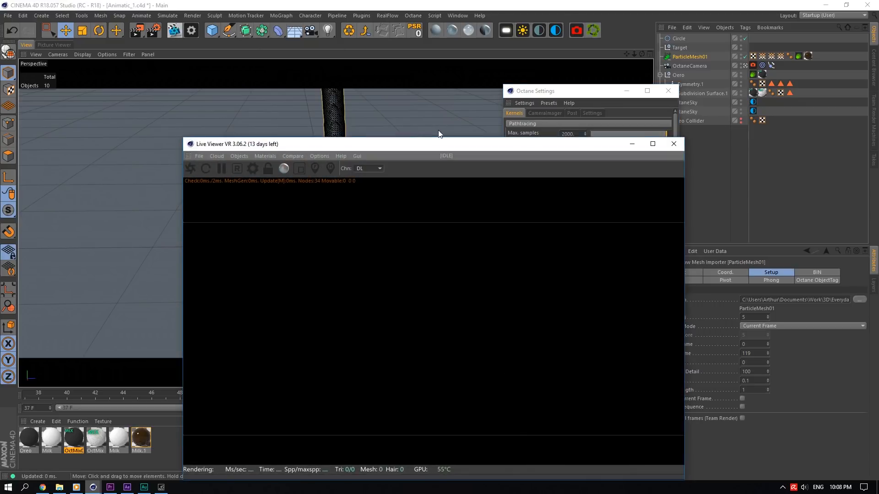
drag(404, 147, 228, 99)
click(15, 121)
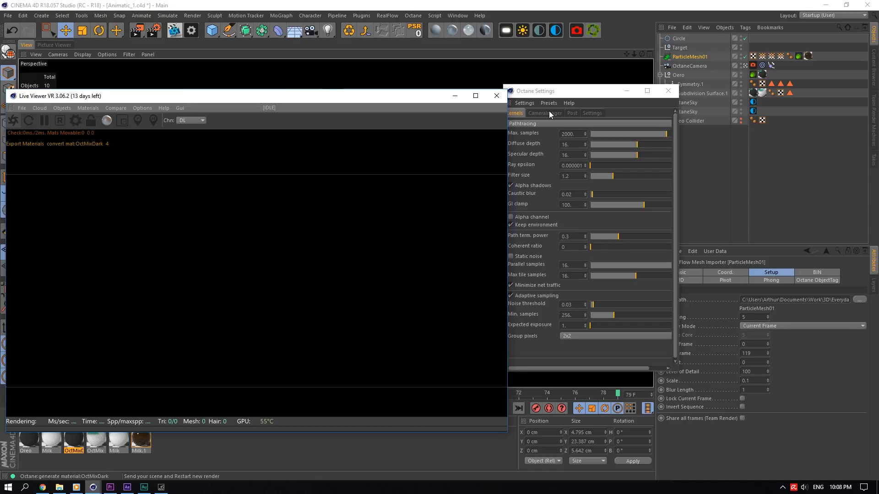
- Check the Octane camera imager and kernel settings and compare the Noise and Main render passes
click(549, 113)
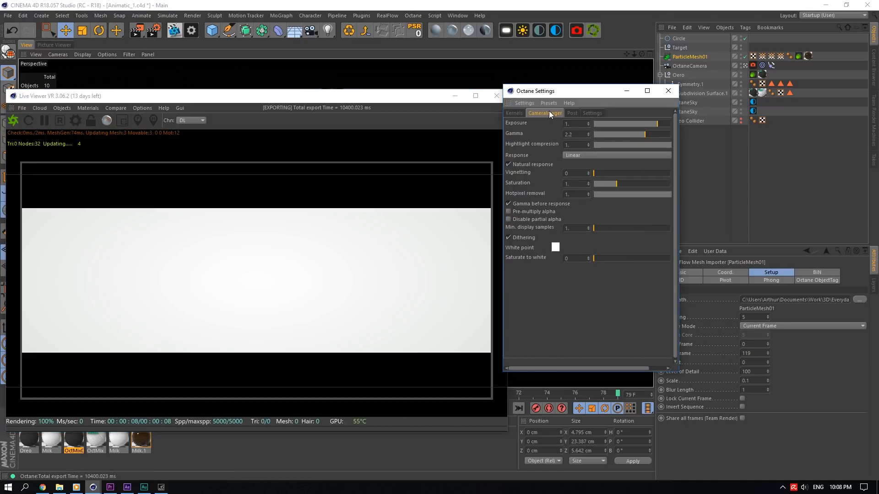
click(510, 113)
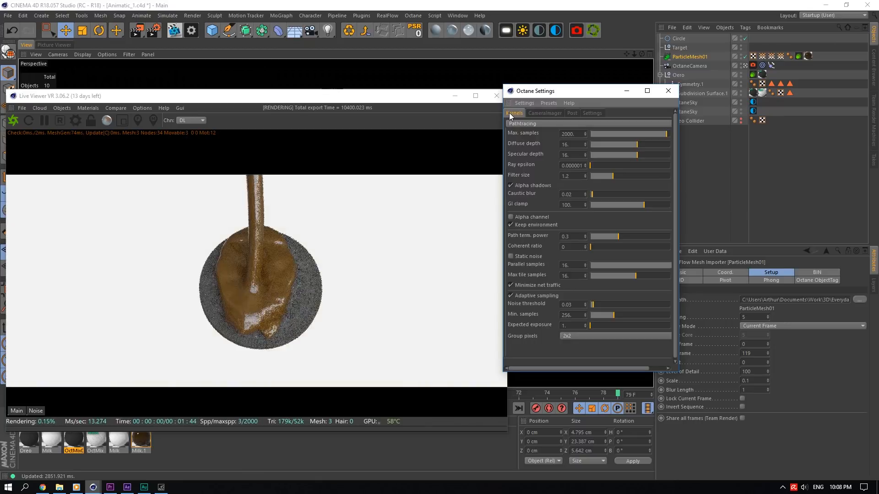
click(38, 411)
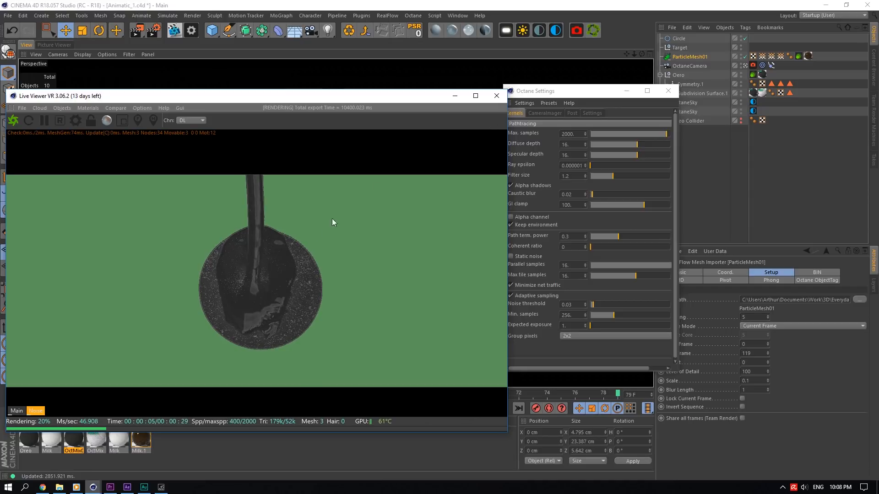
drag(567, 92, 644, 112)
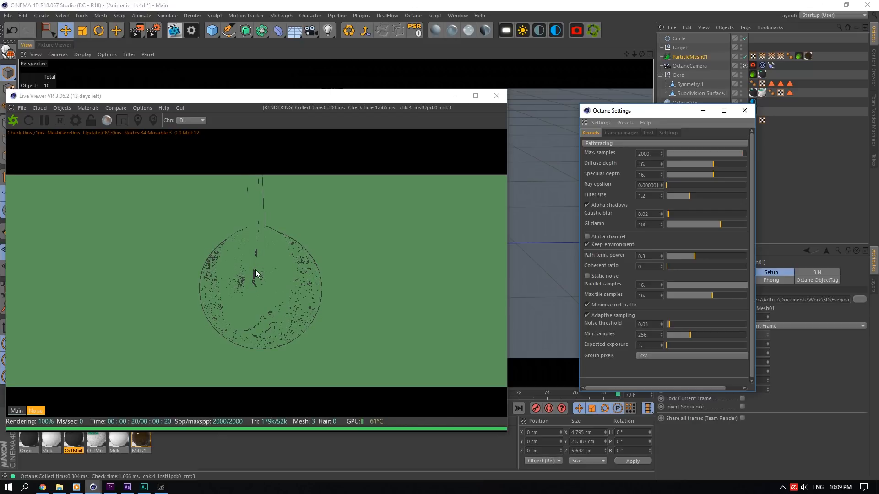
click(16, 411)
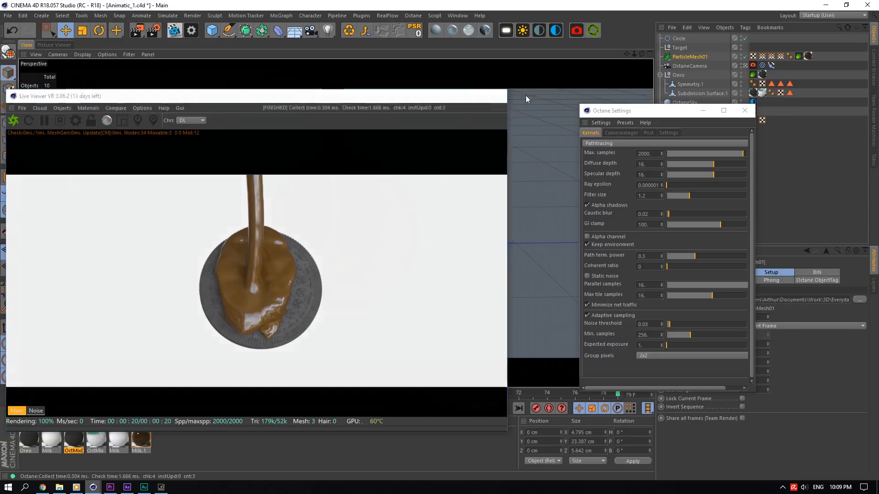
- Close the Live Viewer and Octane Settings windows and scrub the Animatic_1 timeline to frame 50
click(496, 95)
click(744, 111)
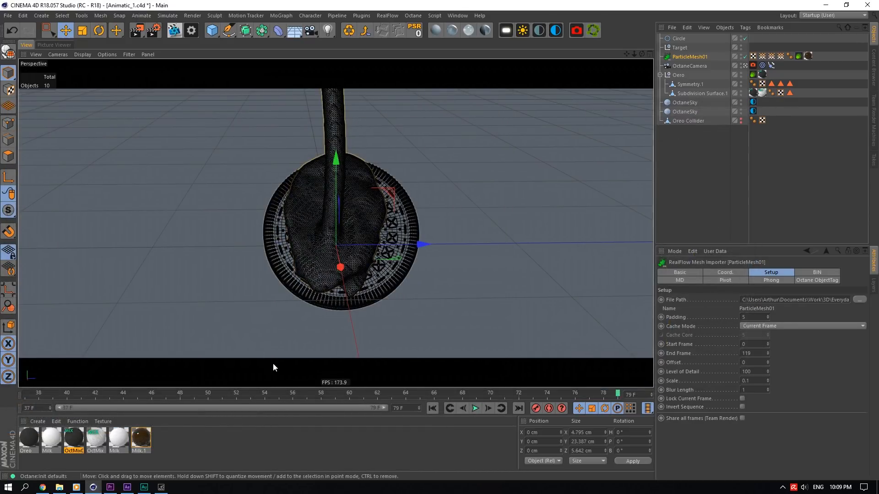
mouse_move(156, 490)
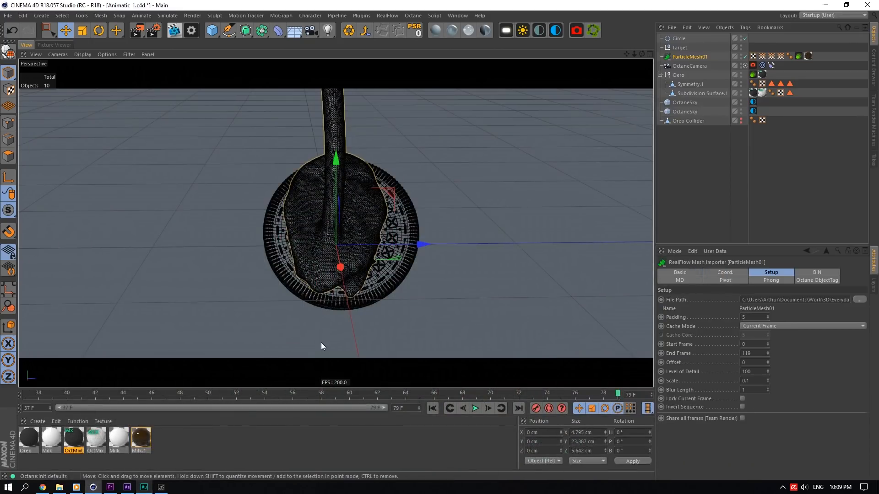
click(457, 16)
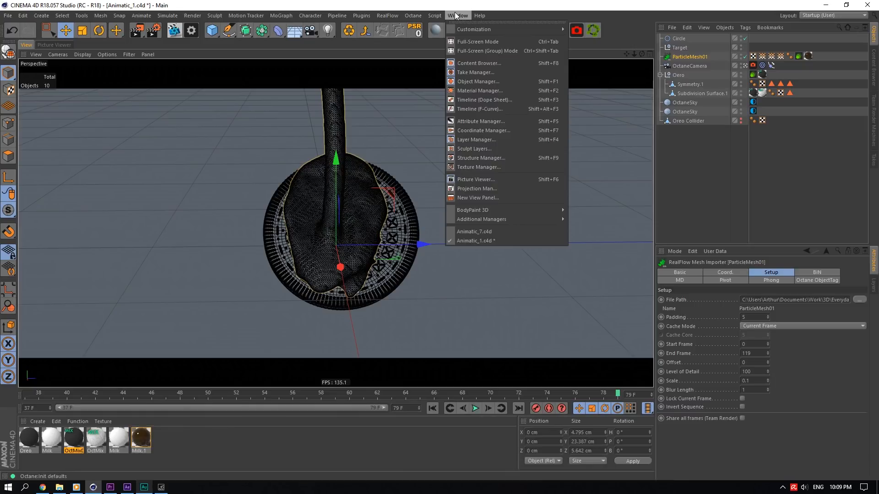
click(455, 12)
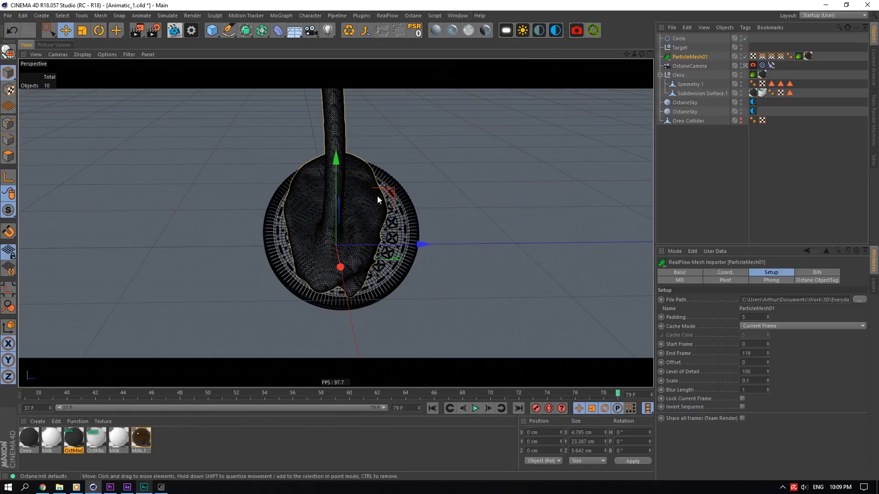
drag(138, 394, 209, 393)
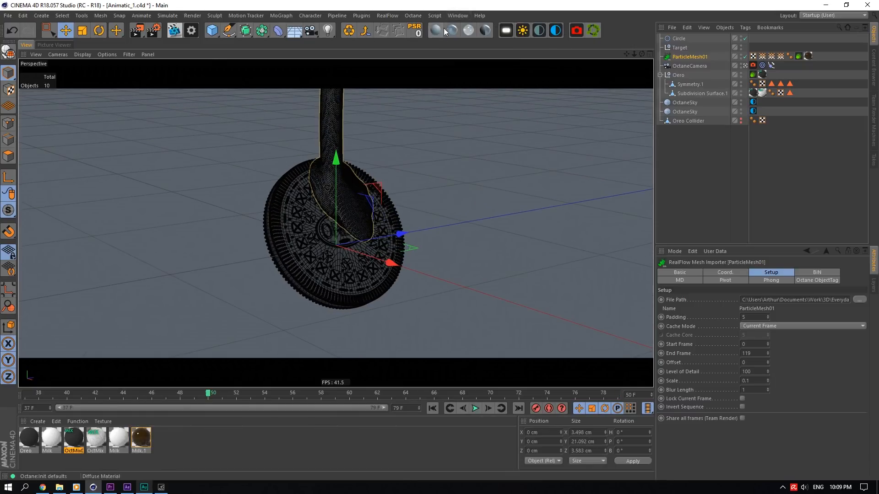
- Switch to the open Animatic_7.c4d document and scrub its timeline from frame 48 to 68
click(458, 16)
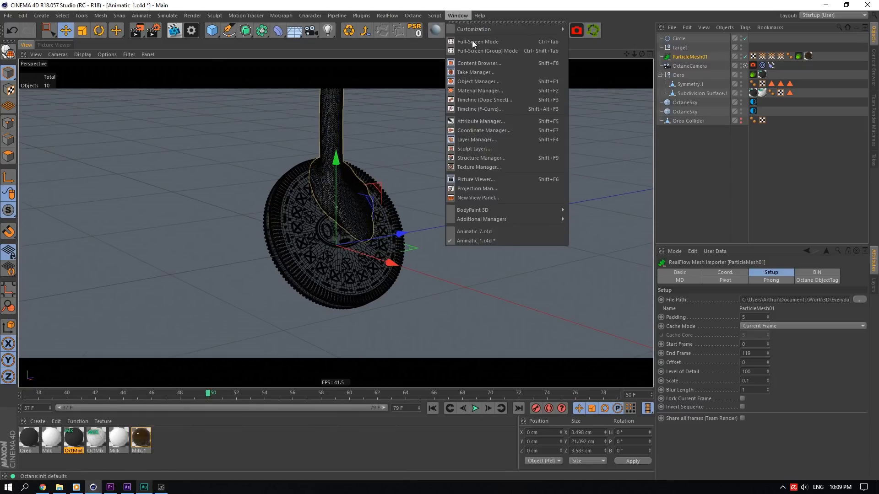
click(455, 232)
click(25, 392)
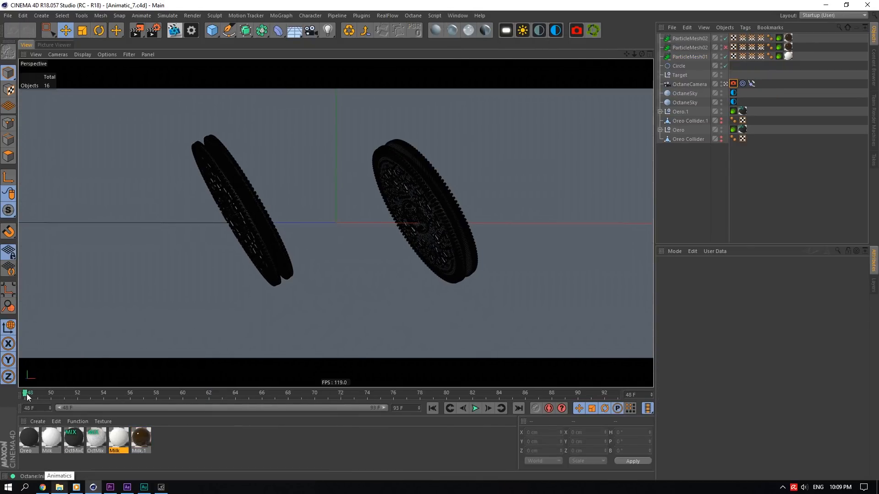
drag(27, 394, 288, 392)
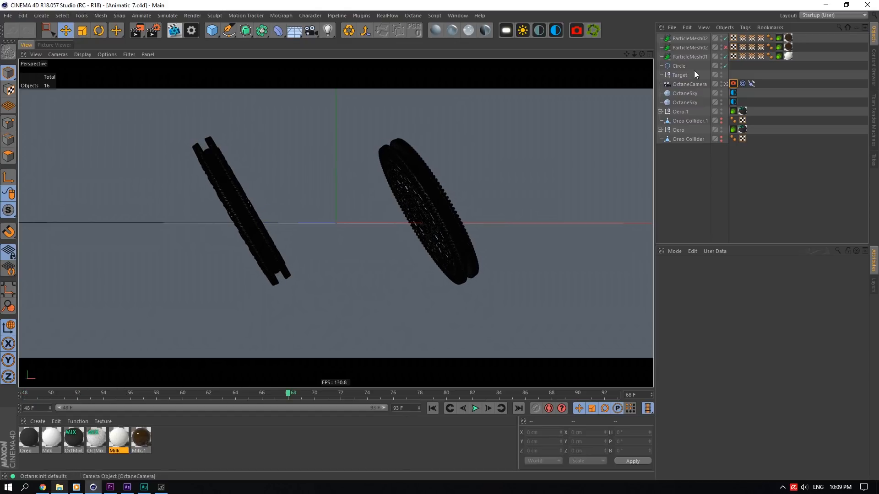
- Relink ParticleMesh01's file path to ParticleMesh01_00000.bin in the Oreo Advert Simulations Scene 7 folder
click(699, 56)
click(860, 299)
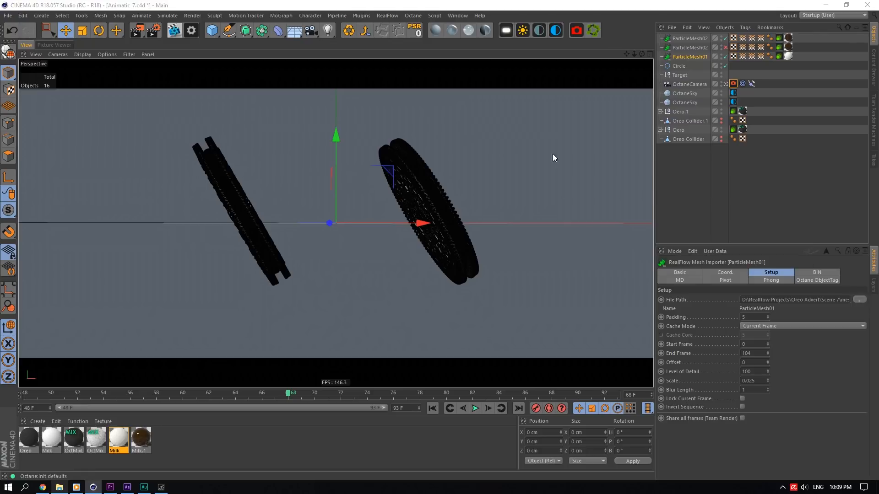
click(183, 356)
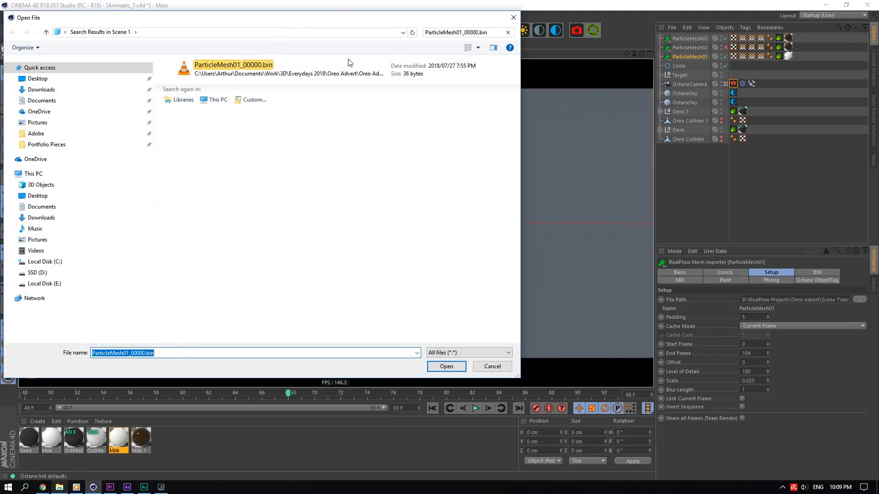
click(458, 32)
click(508, 33)
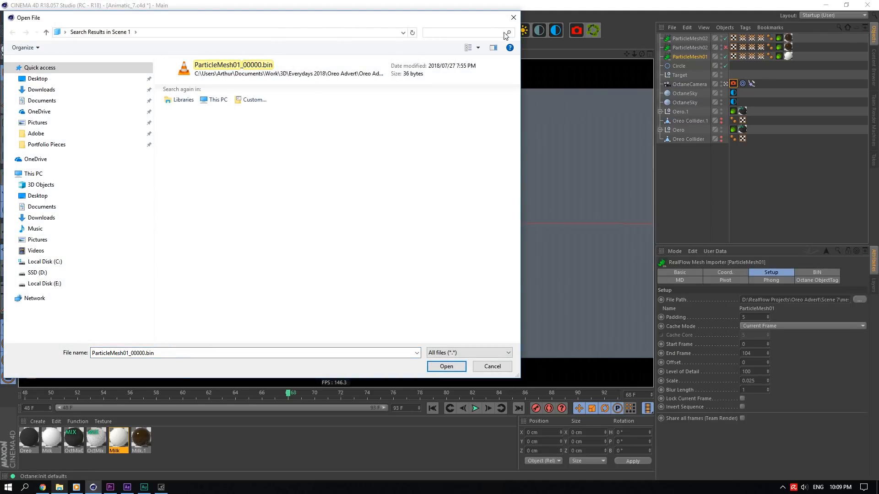
click(37, 272)
double_click(366, 155)
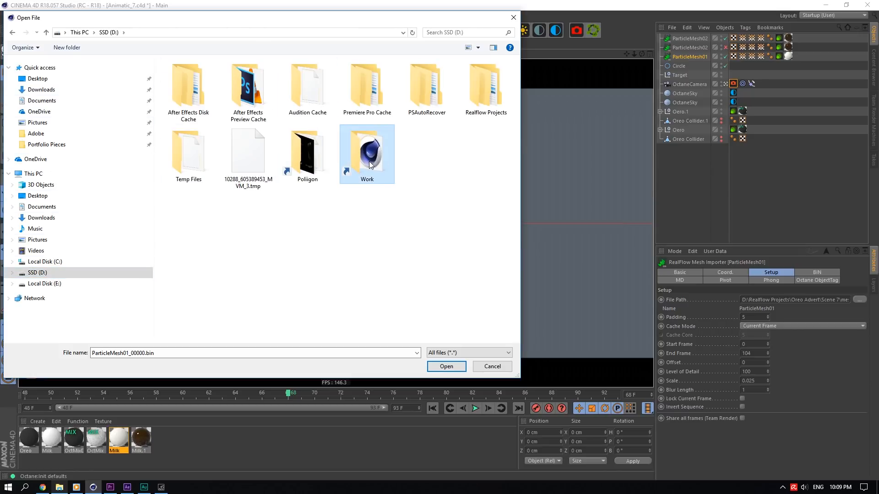
double_click(185, 85)
double_click(224, 96)
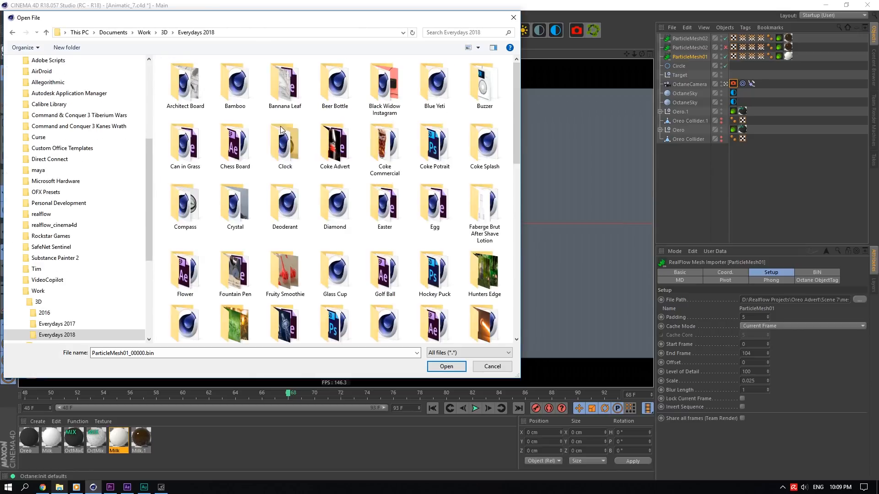
click(326, 154)
scroll(358, 159, down, 5)
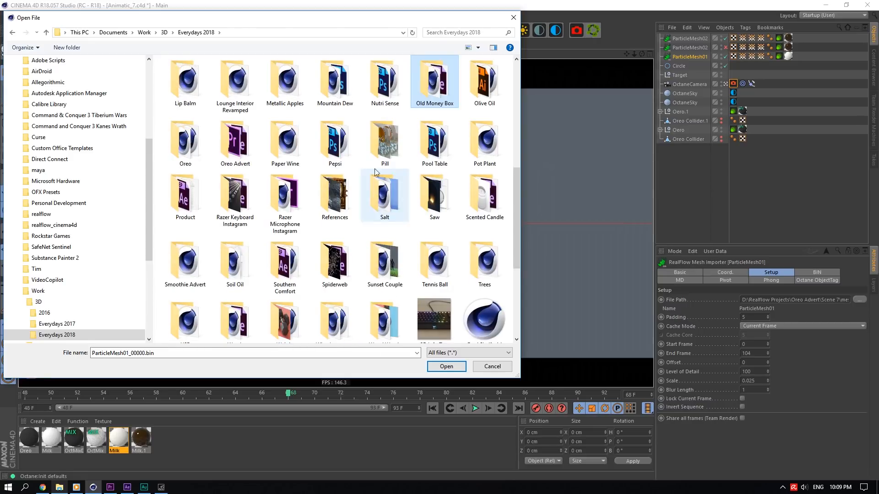
double_click(235, 142)
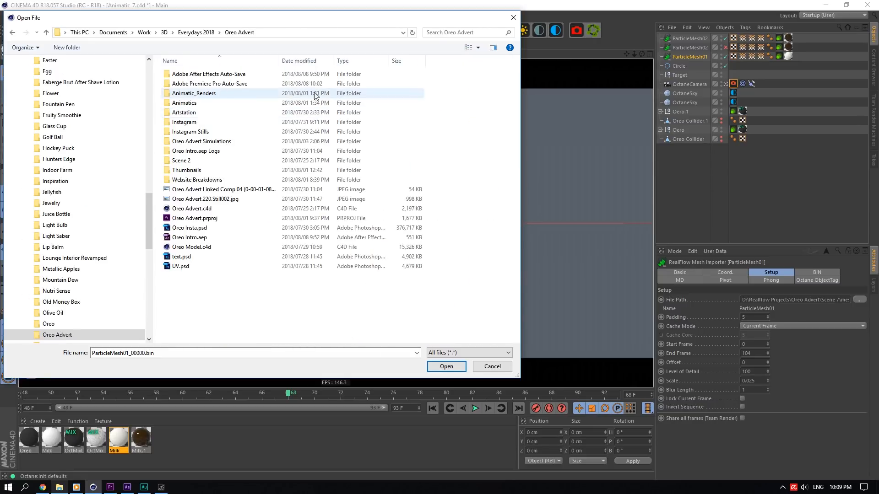
double_click(216, 141)
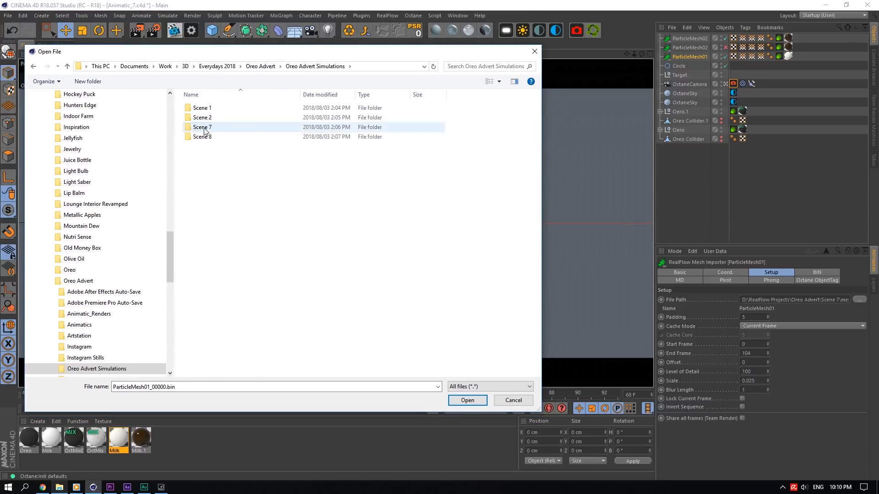
double_click(202, 128)
click(489, 68)
click(490, 76)
click(270, 101)
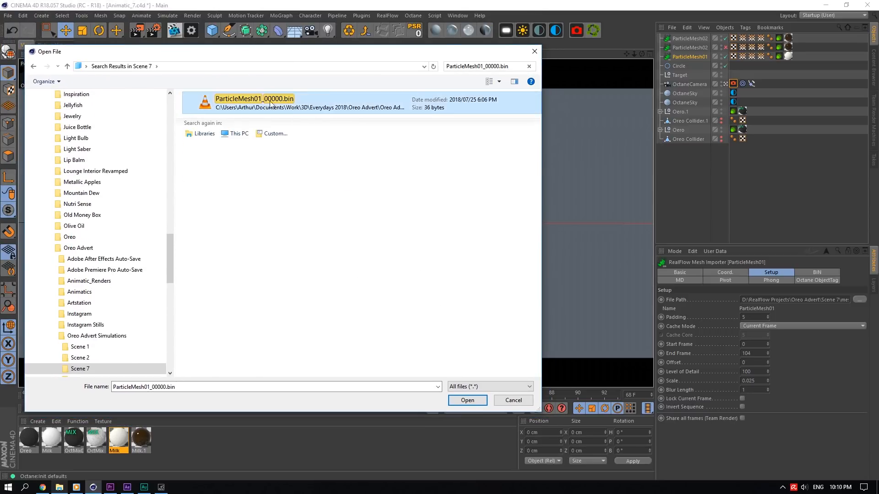
click(461, 403)
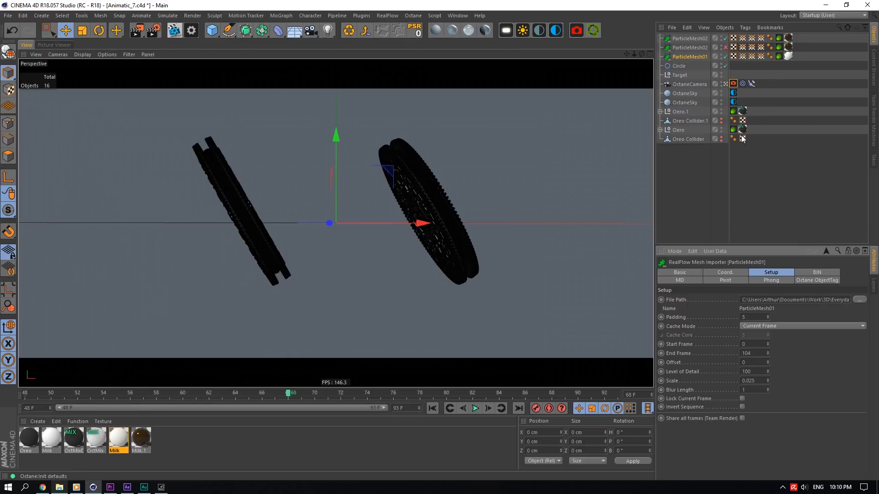
- Relink ParticleMesh02's file path to ParticleMesh02_00000.bin in the same Scene 7 folder
click(690, 38)
click(860, 300)
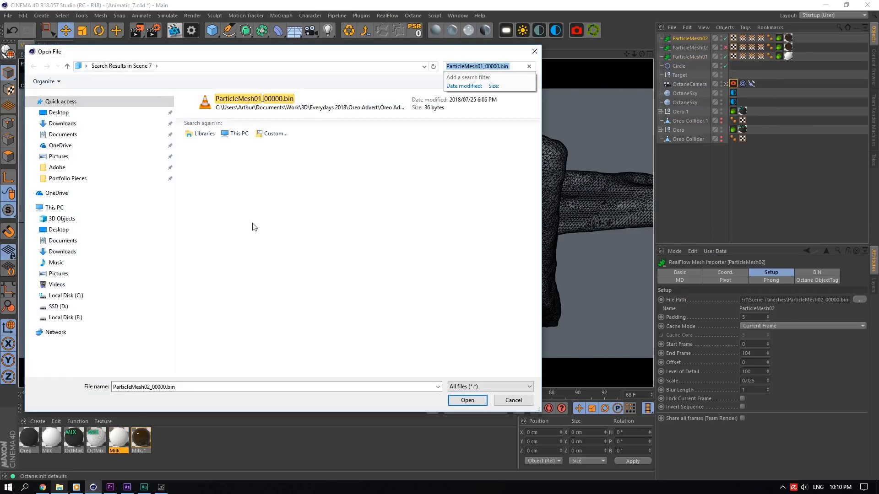
click(185, 387)
key(ctrl+c)
click(474, 67)
key(ctrl+v)
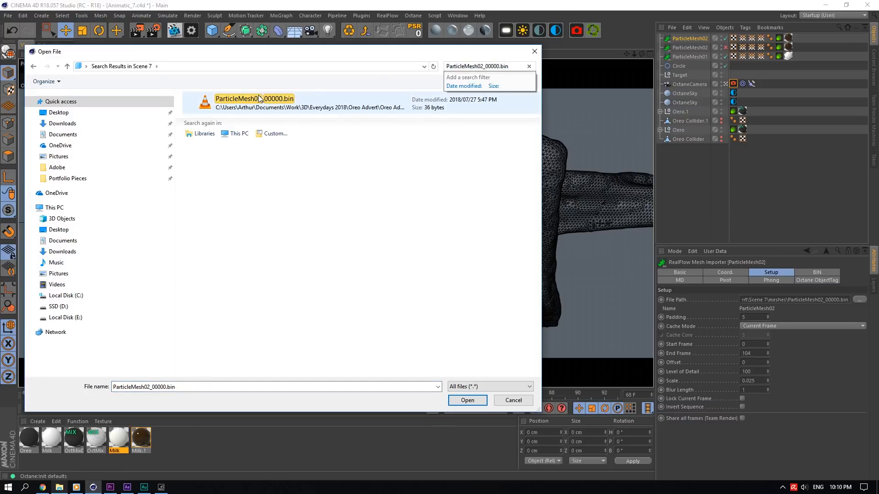
double_click(259, 98)
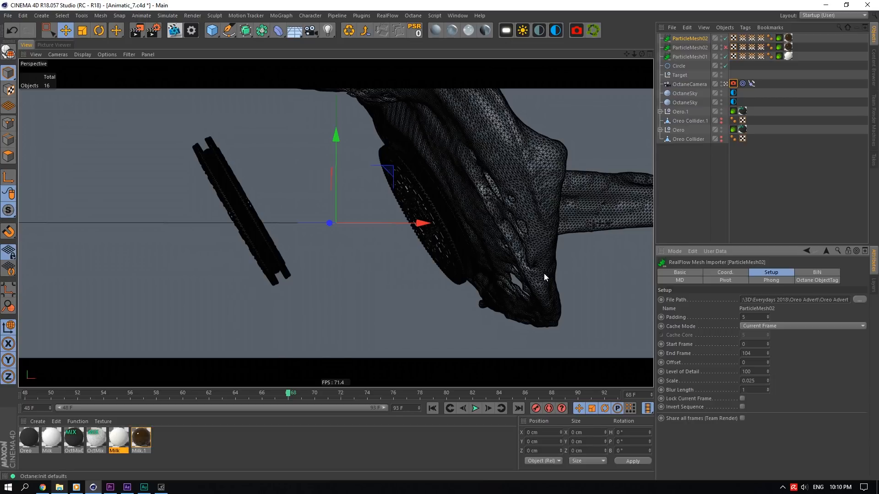
- Scrub to frame 93 and inspect the Octane camera tag's Motion Blur, Thinlens and Camera Imager settings
click(26, 394)
drag(26, 395, 624, 299)
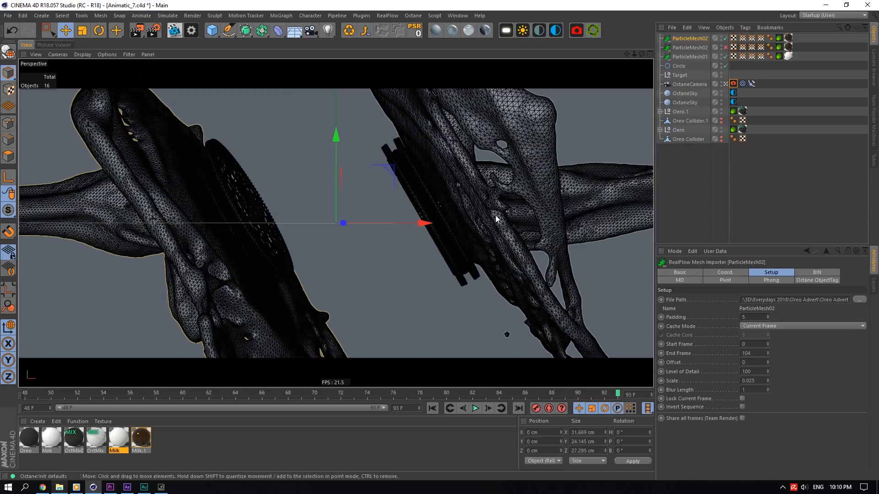
click(733, 83)
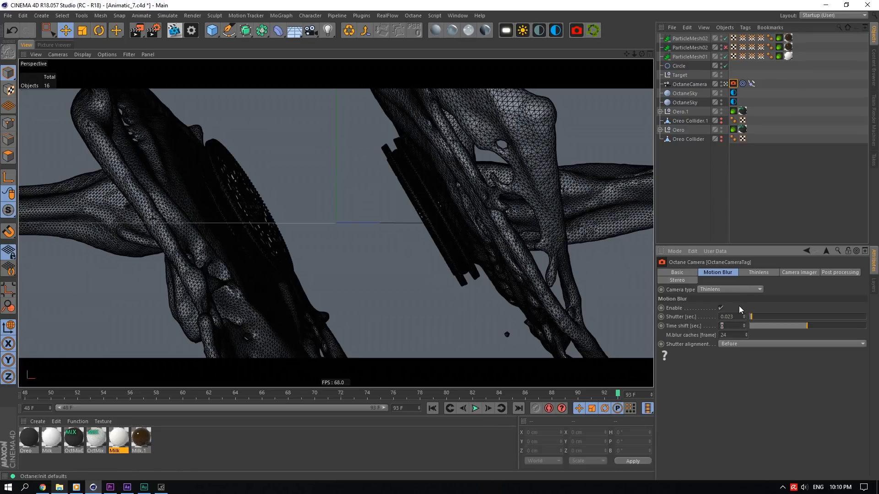
click(759, 273)
click(799, 273)
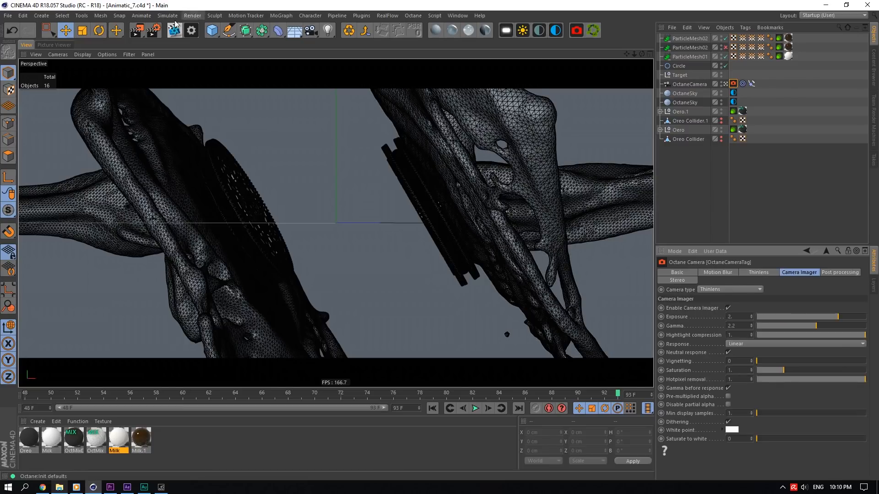
- Review the render settings' Save output and Octane Renderer kernel override options, and close the dialog
click(191, 30)
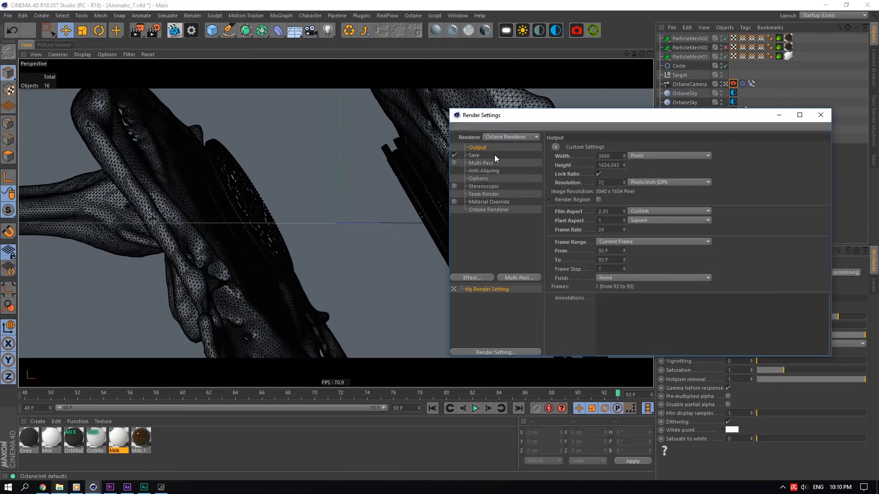
click(494, 155)
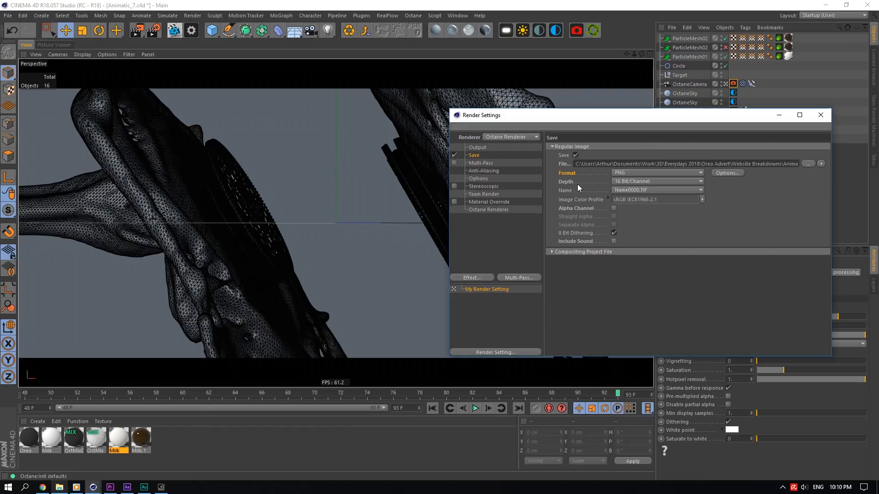
click(486, 209)
click(666, 152)
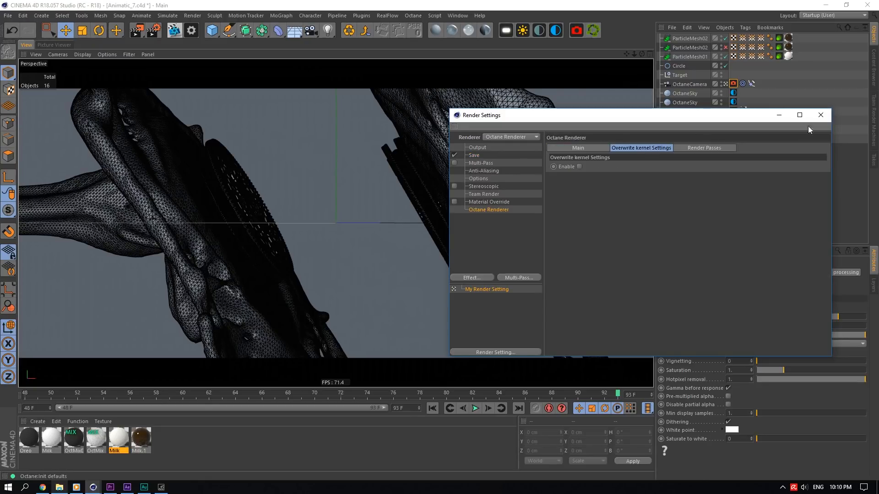
click(820, 115)
- Switch to Premiere Pro and scrub the Oreo 4K sequence playhead to frame 184
click(8, 15)
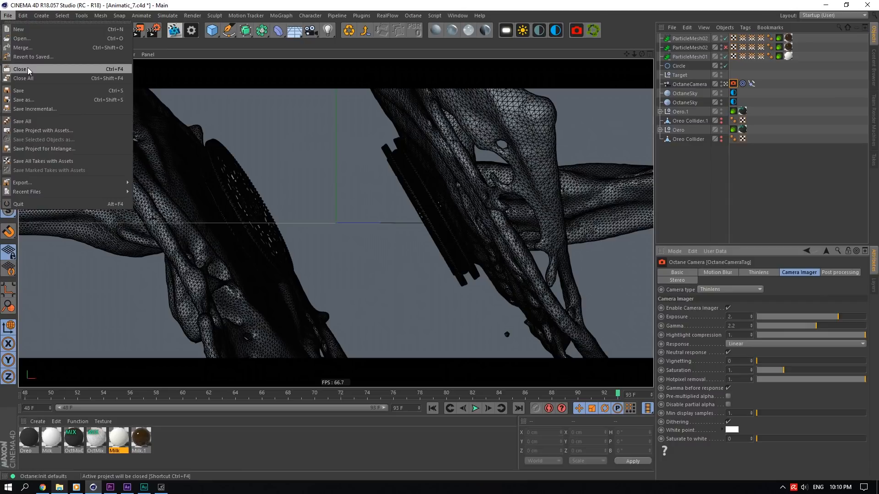
key(alt+Tab)
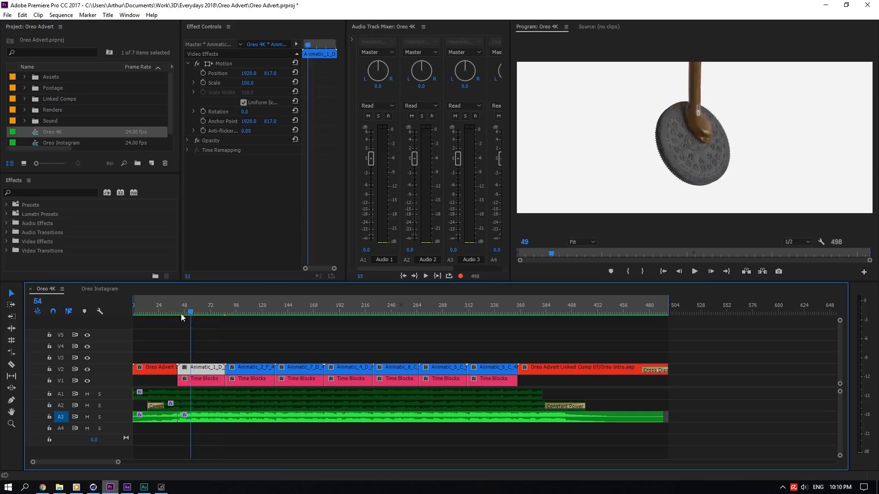
drag(181, 318, 199, 311)
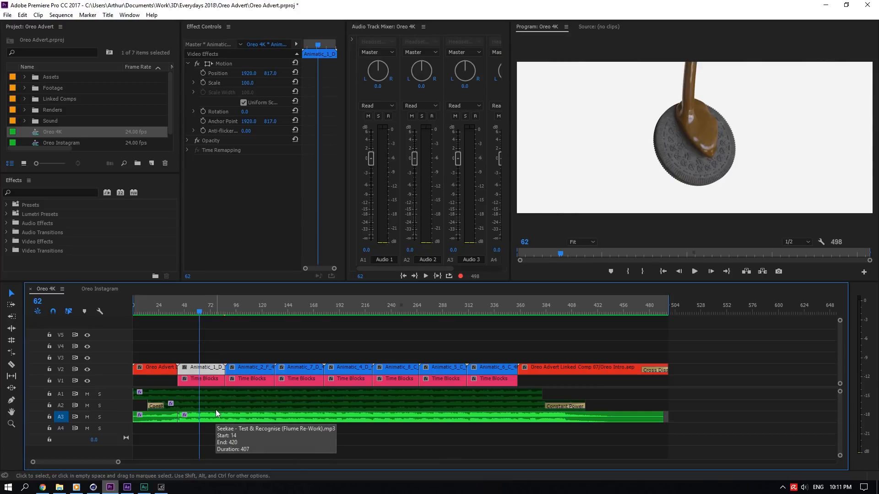
drag(223, 313, 331, 323)
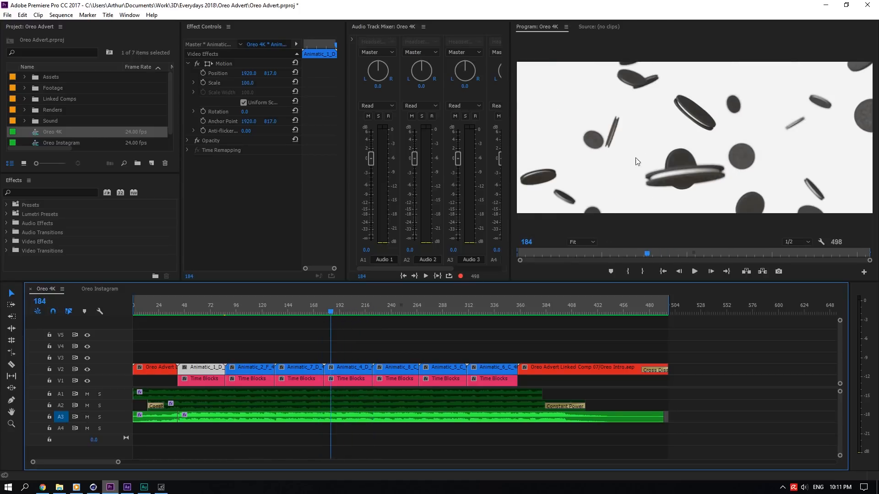
- Open Animatic_4.c4d from the Animatics folder in Cinema 4D and select its Cloner object
right_click(346, 369)
click(59, 487)
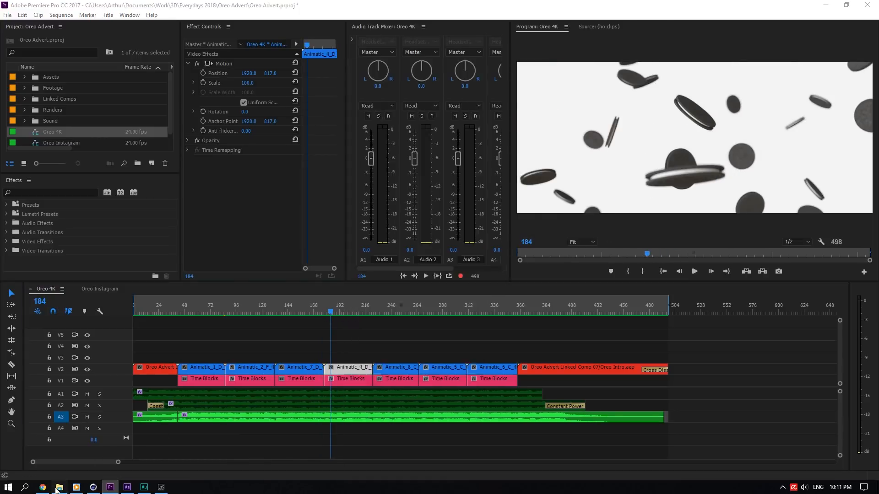
click(320, 170)
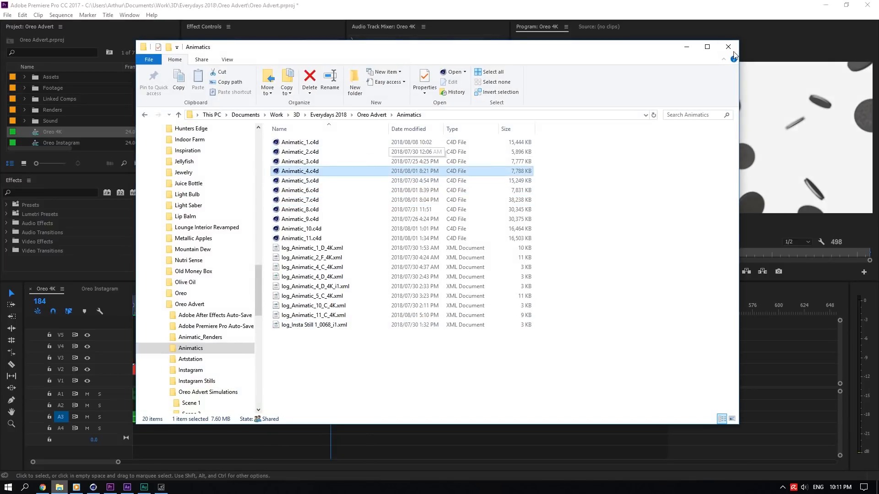
click(686, 47)
click(97, 489)
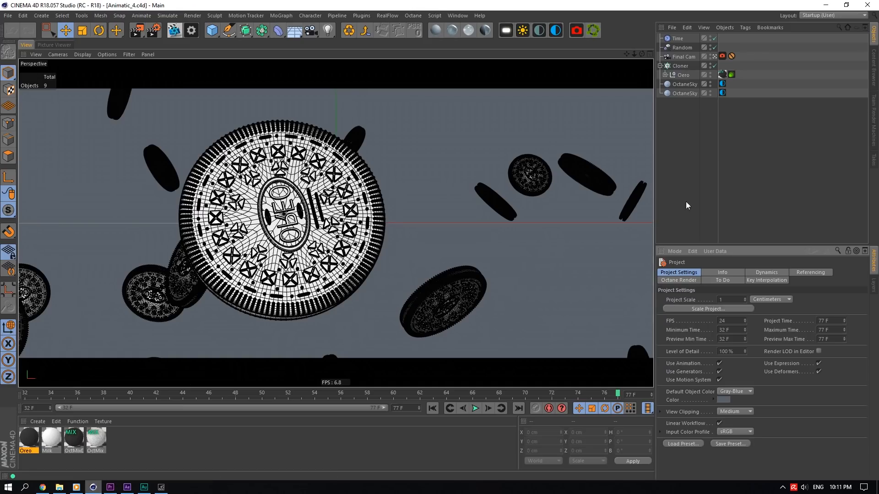
click(694, 67)
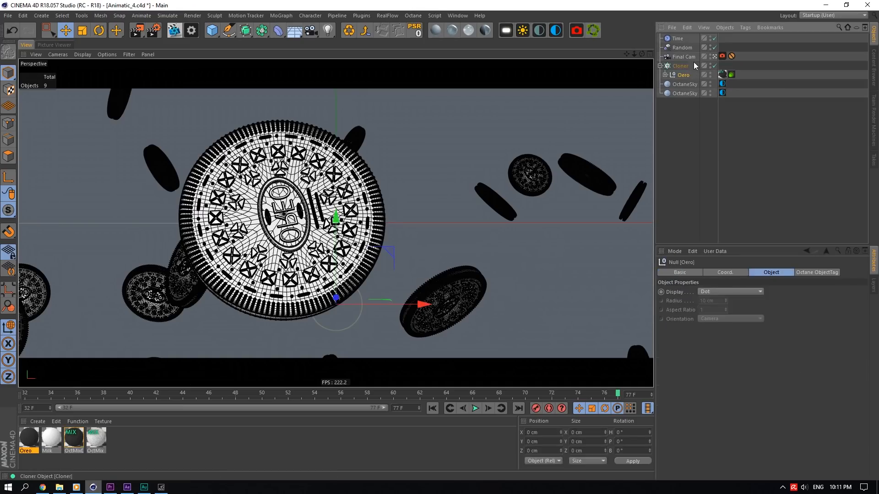
- Inspect the Time and Random effectors and the Final Cam camera settings while scrubbing the animation
click(677, 40)
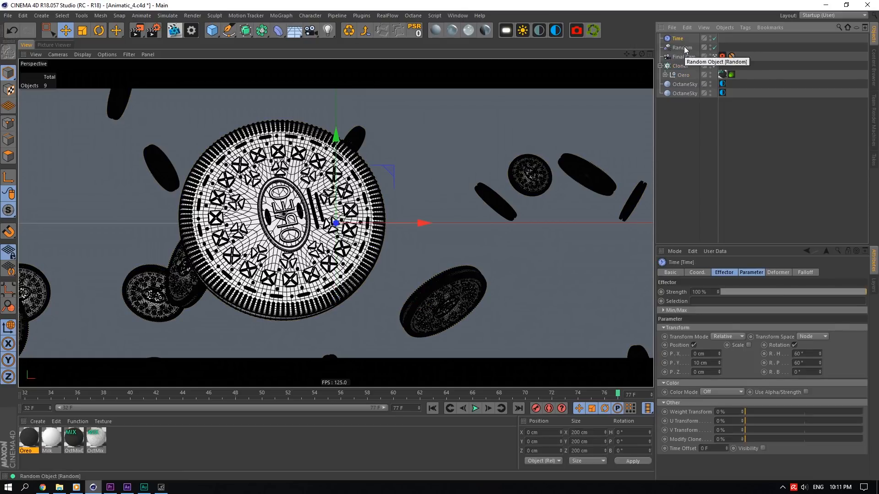
click(684, 49)
drag(52, 394, 618, 339)
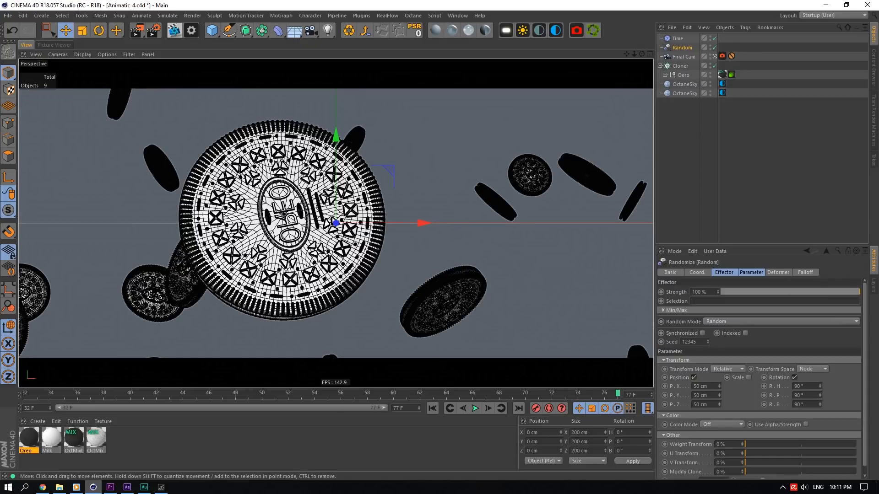
click(684, 56)
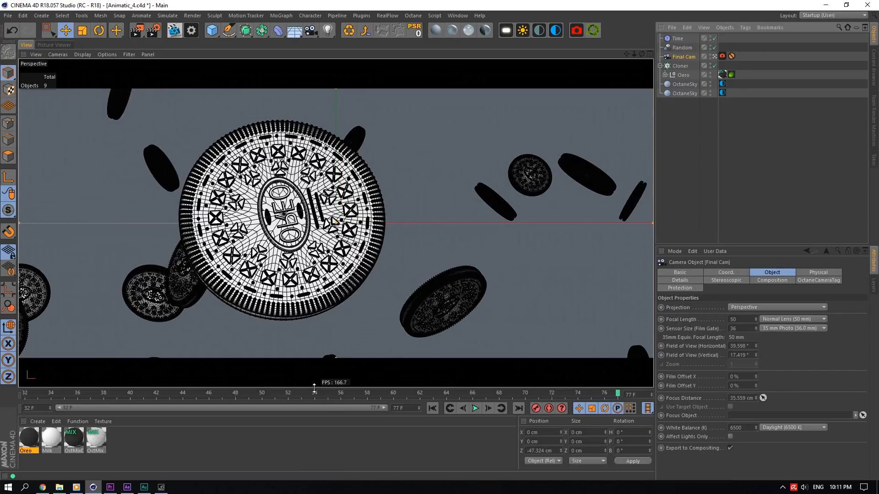
drag(249, 392, 673, 341)
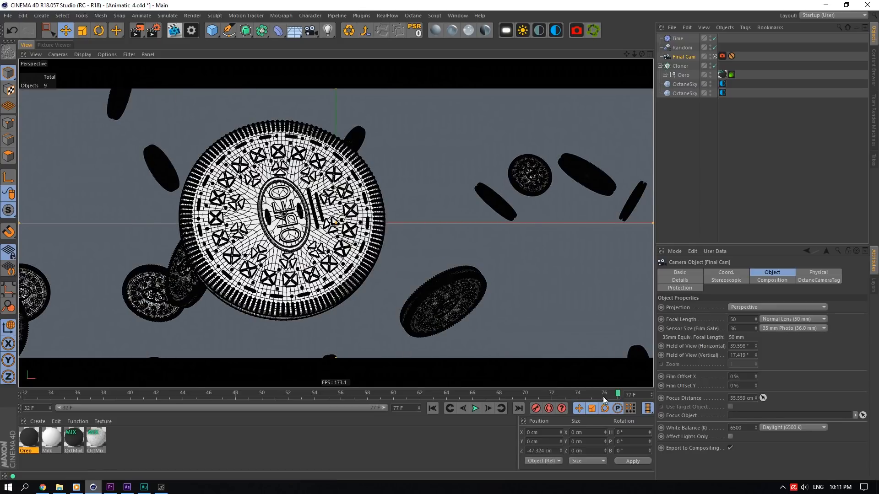
drag(604, 396, 640, 339)
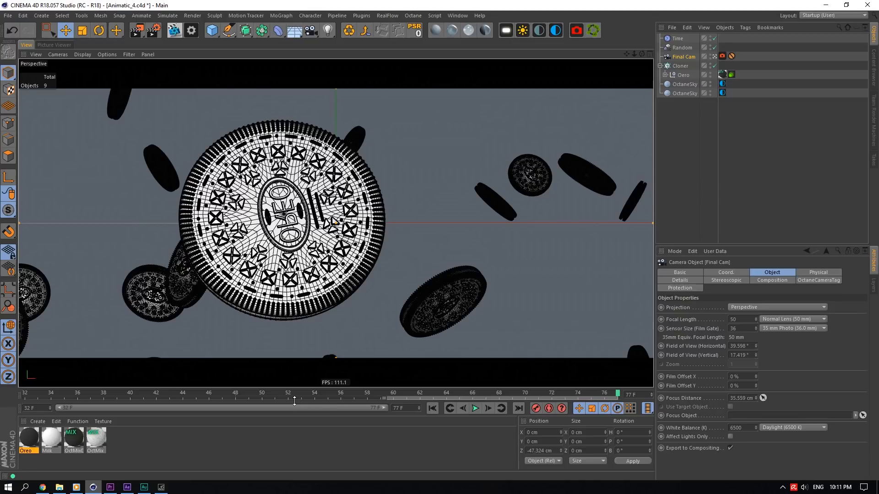
drag(174, 393, 735, 335)
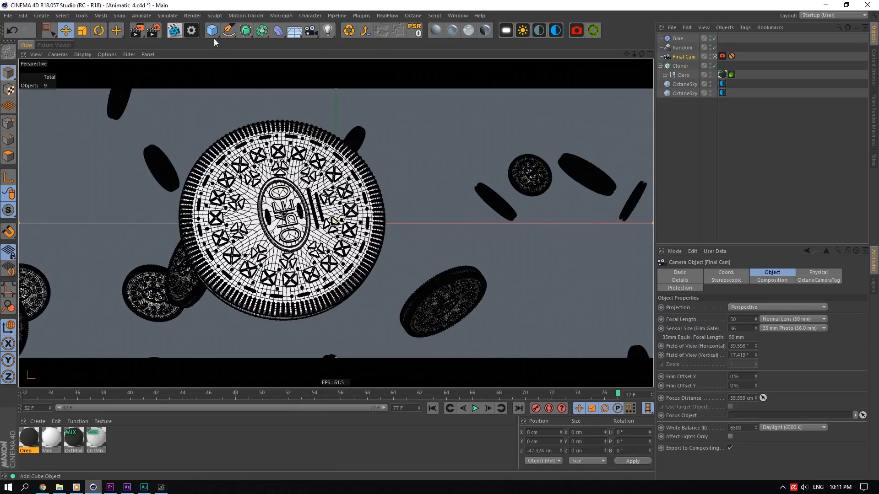
- Open the render settings to review the output options and close the dialog
click(158, 35)
click(479, 147)
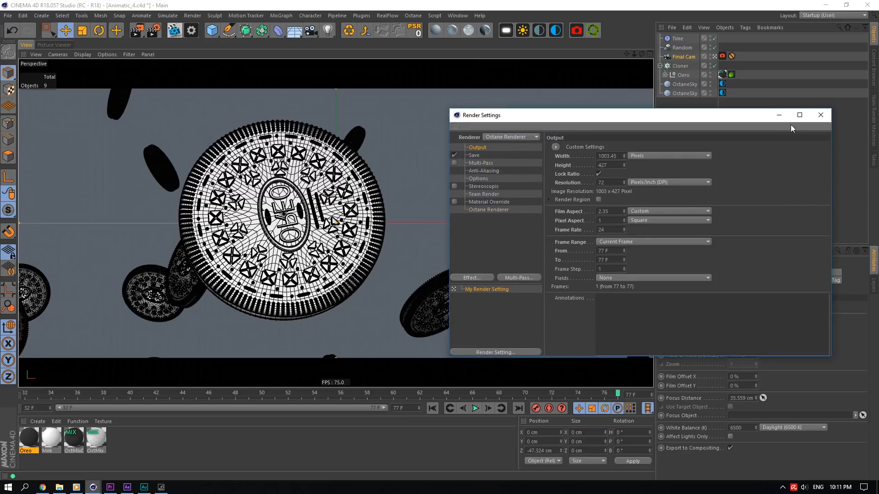
click(819, 116)
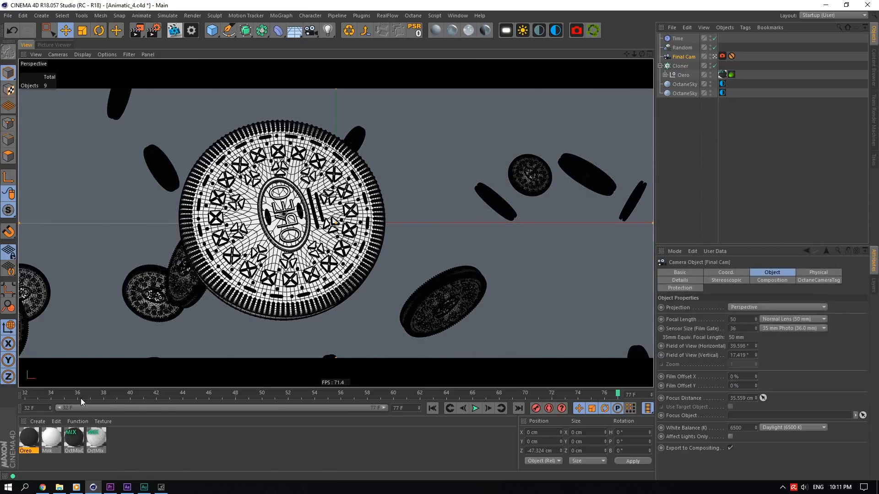
- Switch to Premiere Pro and scrub the Oreo 4K sequence playhead to frame 373
drag(80, 398, 655, 350)
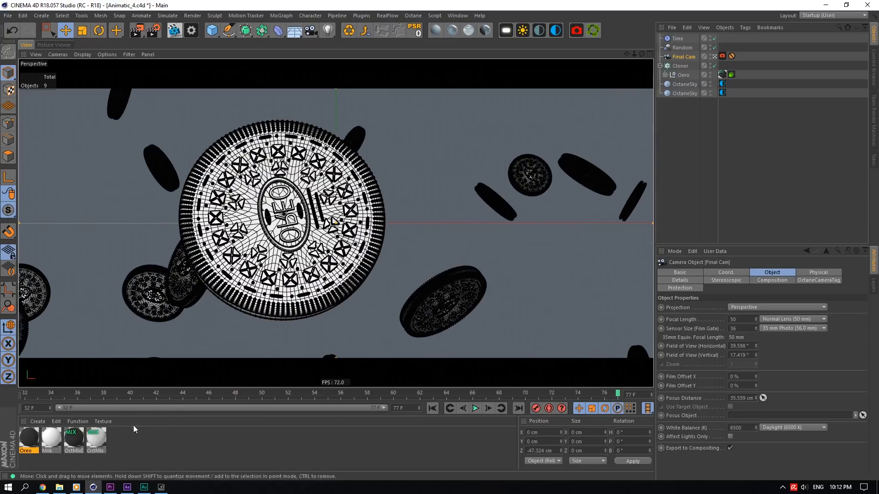
click(110, 487)
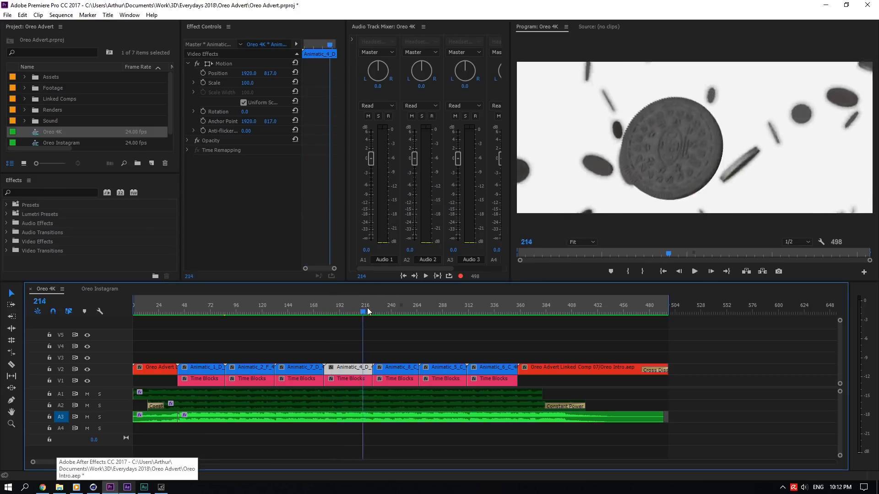
drag(392, 306, 533, 317)
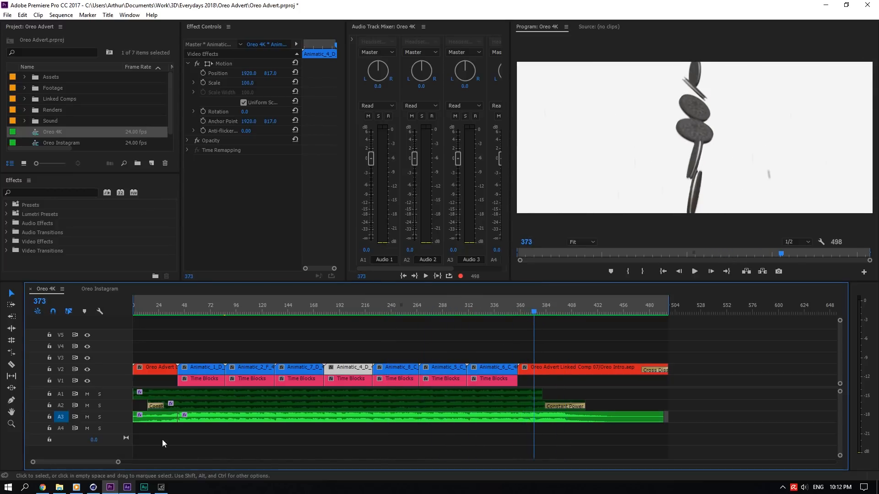
- Switch to After Effects and reveal the Oreo Outro composition's Animatic EXR layer source in the project
click(93, 487)
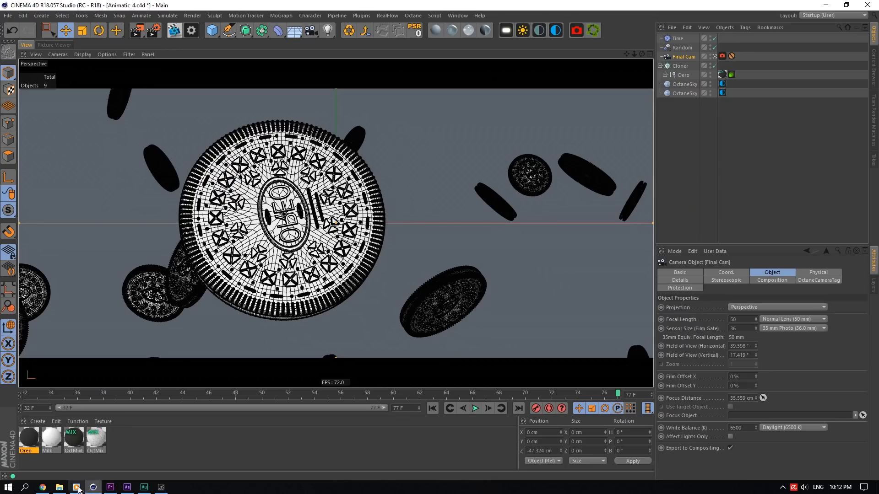
click(60, 488)
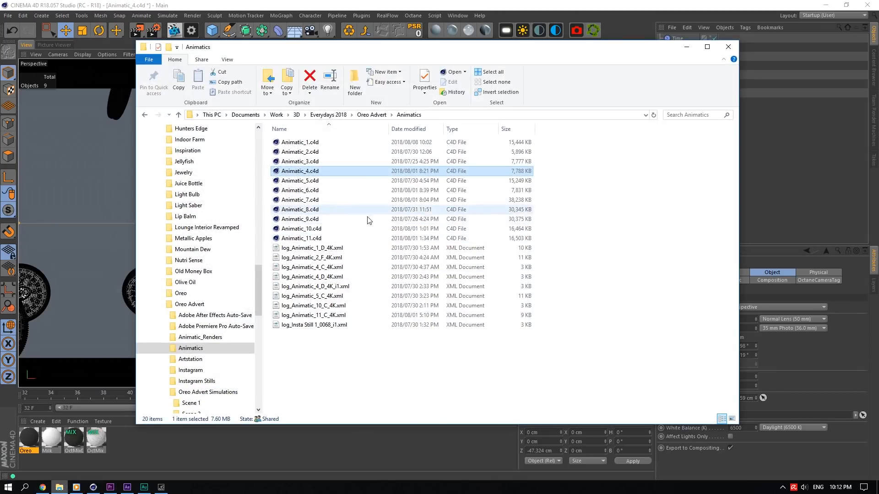
click(127, 487)
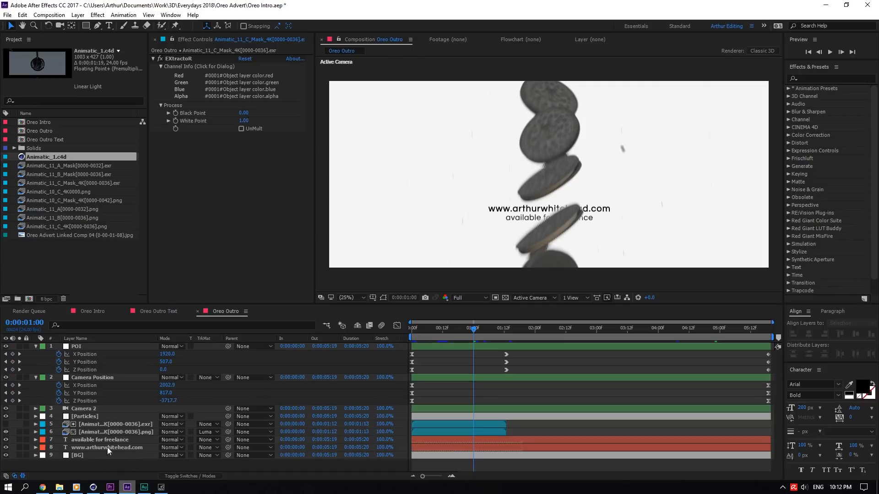
right_click(102, 427)
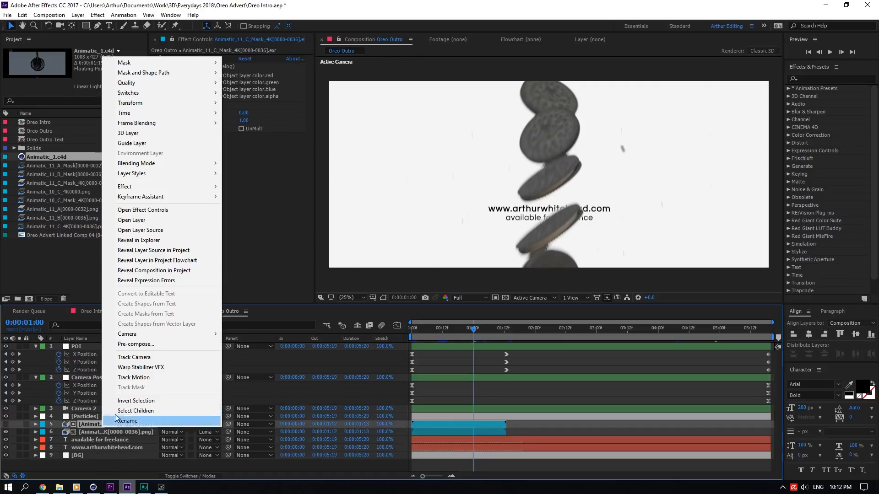
click(170, 254)
- Open Animatic_11.c4d from the Animatics folder in Cinema 4D
click(93, 487)
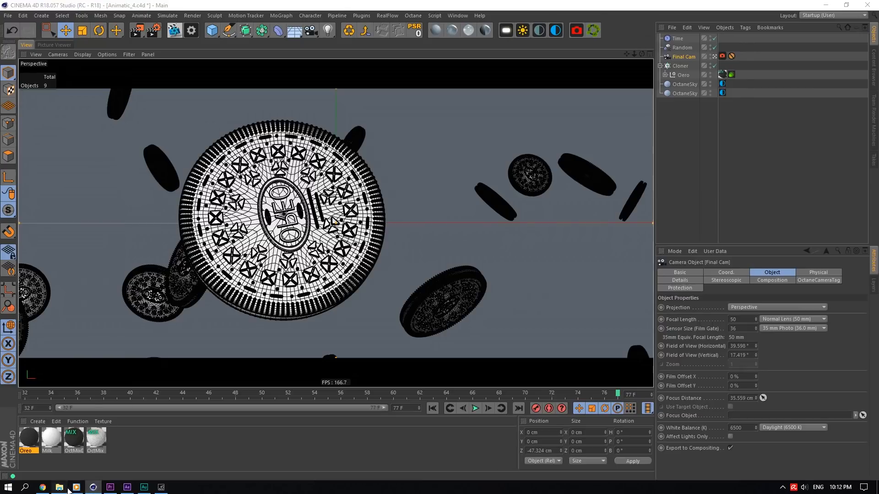
click(59, 487)
key(Return)
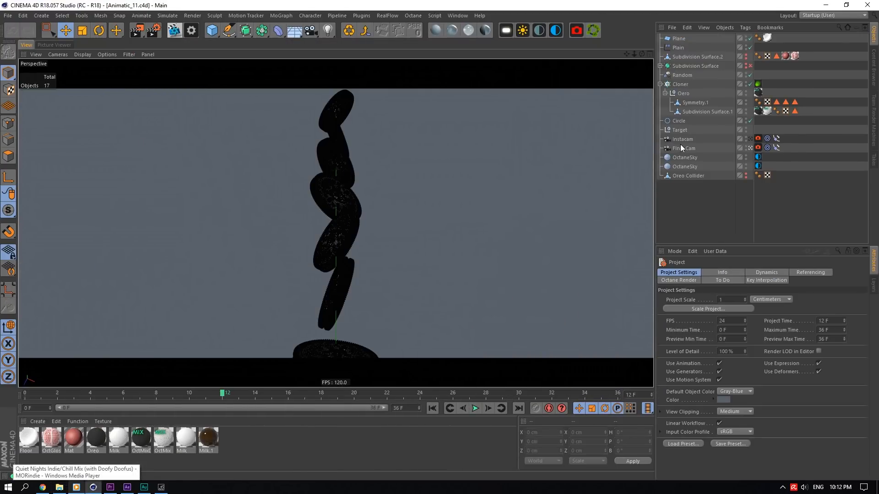
- Select the Cloner and scrub through its stacked Oreo animation from frame 0
click(682, 148)
click(696, 82)
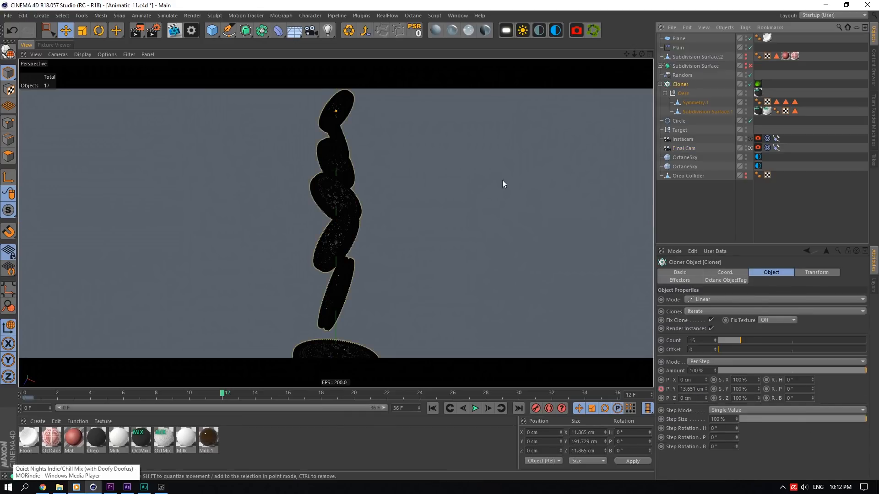
click(28, 392)
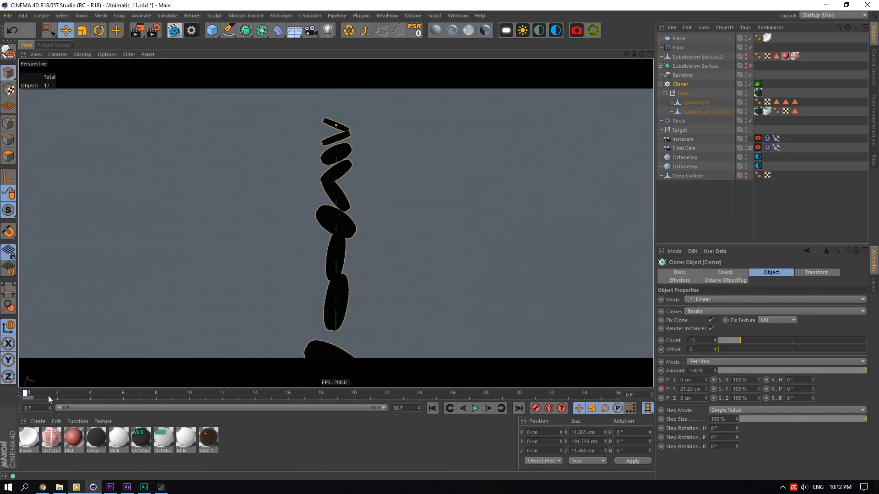
drag(48, 395, 333, 408)
mouse_move(706, 389)
mouse_down()
mouse_move(687, 389)
mouse_move(702, 389)
mouse_up()
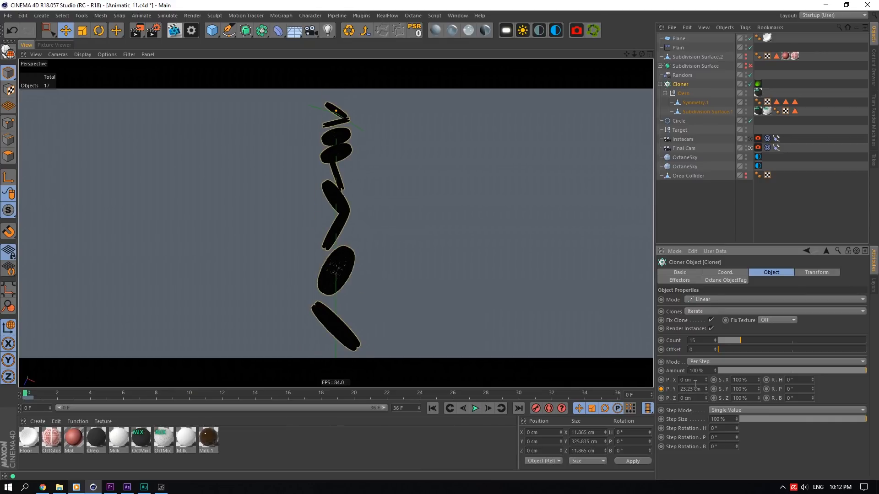
mouse_move(35, 392)
mouse_down()
mouse_move(41, 396)
mouse_move(1, 399)
mouse_move(130, 408)
mouse_move(641, 376)
mouse_up()
- Leave the Final Cam view and orbit the editor view around the Cloner stack
click(749, 148)
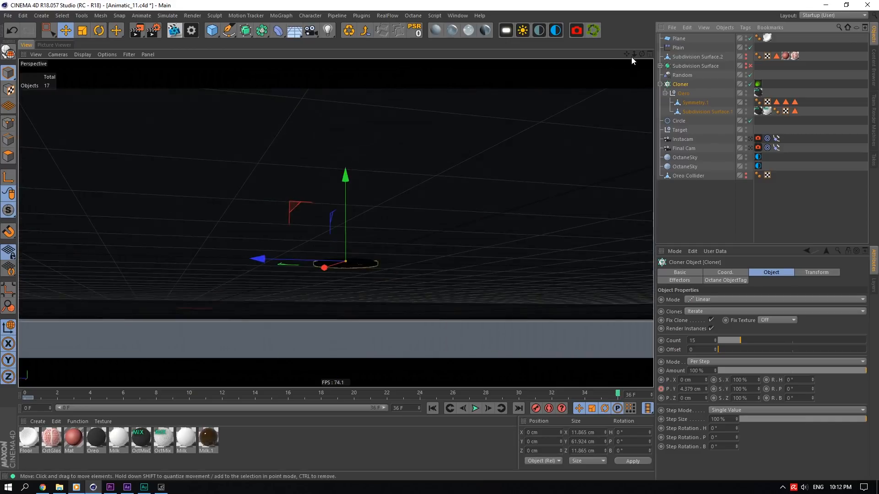
drag(641, 54, 646, 137)
scroll(253, 176, down, 5)
drag(253, 176, 260, 291)
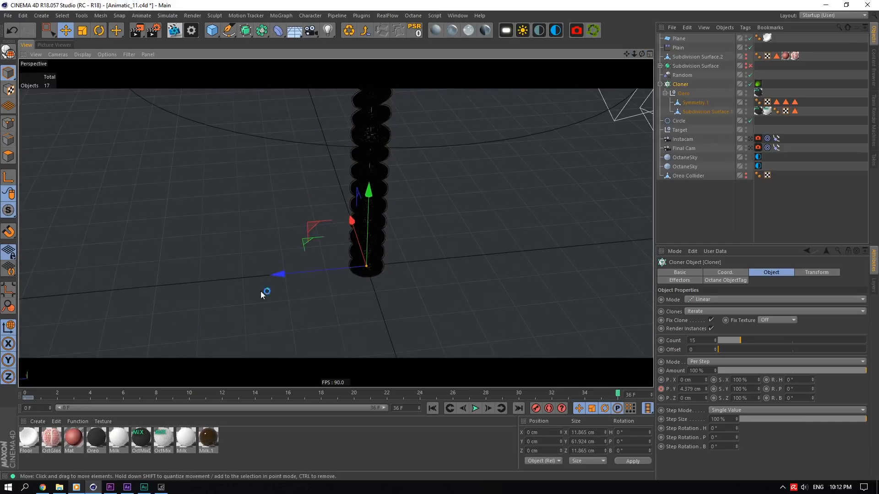
mouse_move(151, 394)
mouse_down()
mouse_move(304, 382)
mouse_move(759, 379)
mouse_up()
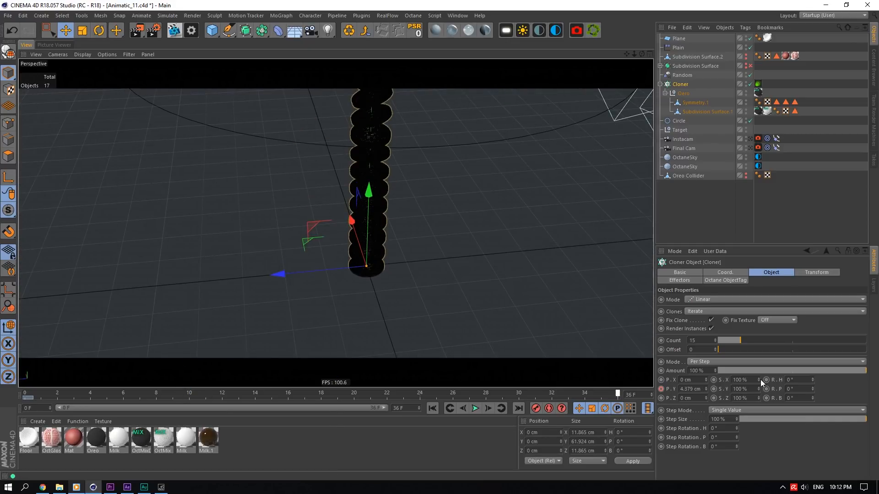
drag(641, 50, 622, 76)
scroll(365, 263, down, 5)
scroll(384, 302, up, 6)
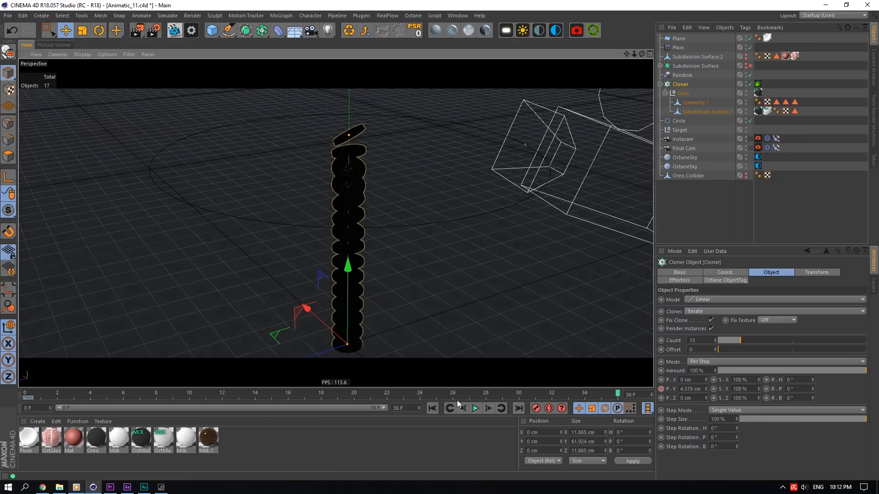
- Extend the timeline's maximum time to 102 F and scrub to frame 56
drag(419, 408, 419, 377)
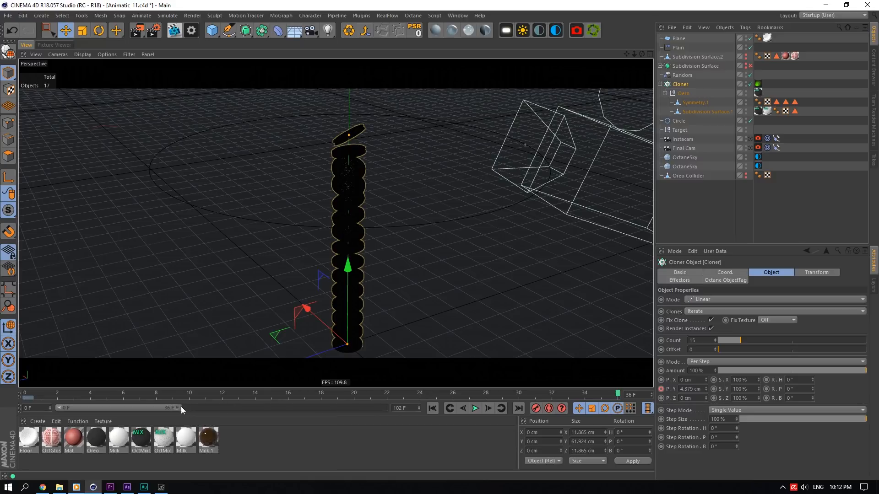
drag(180, 407, 396, 394)
drag(228, 398, 350, 393)
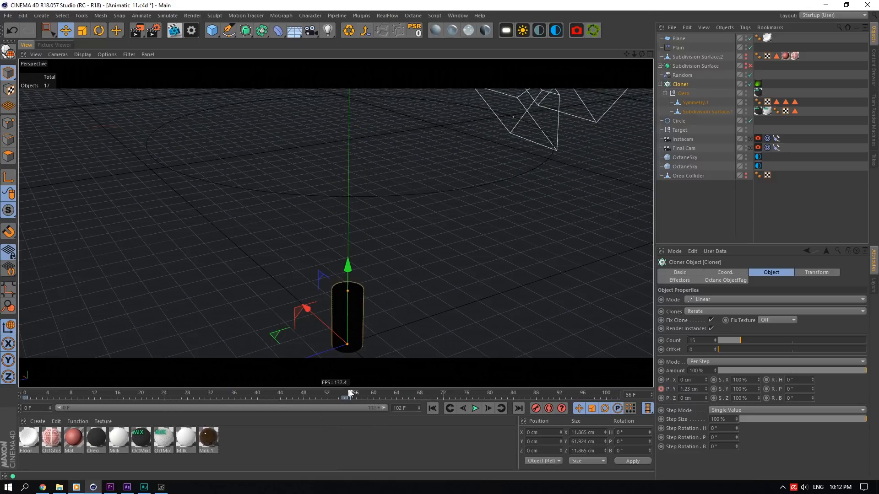
- Select the Plain effector and turn on its falloff visibility
scroll(319, 303, up, 4)
drag(336, 306, 302, 270)
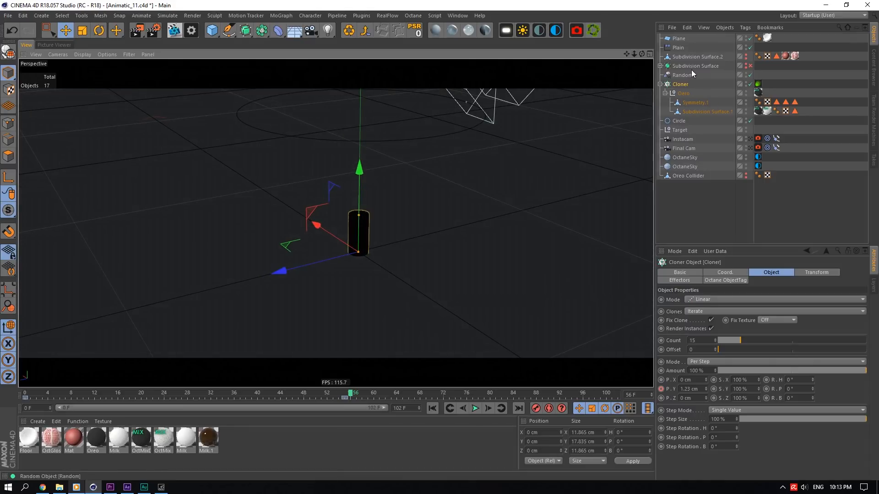
click(678, 48)
scroll(352, 191, up, 2)
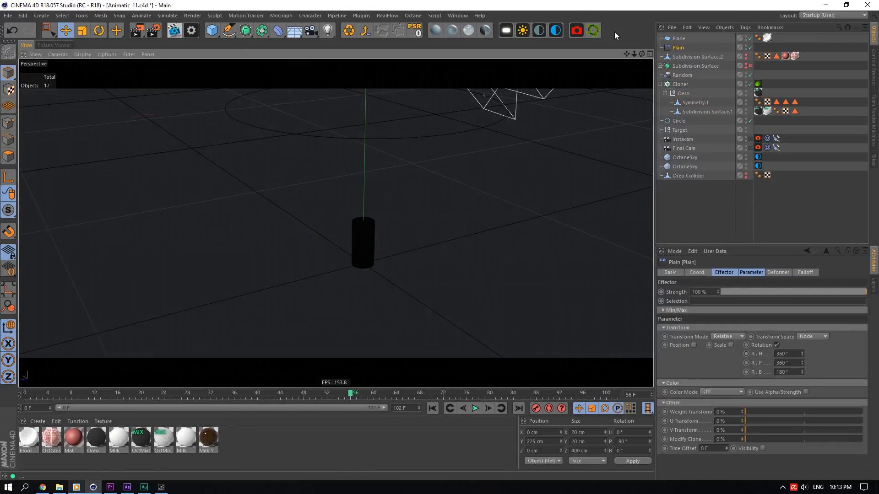
scroll(336, 222, down, 10)
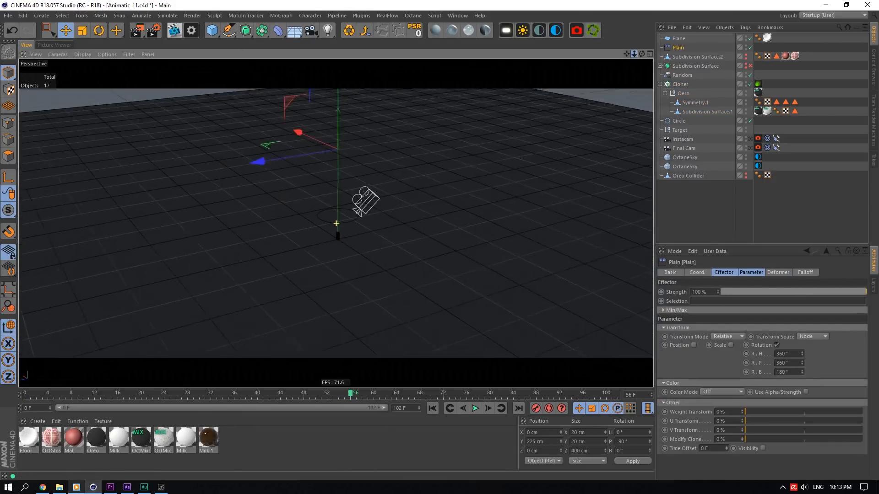
scroll(335, 223, up, 3)
scroll(336, 223, down, 8)
scroll(336, 223, up, 8)
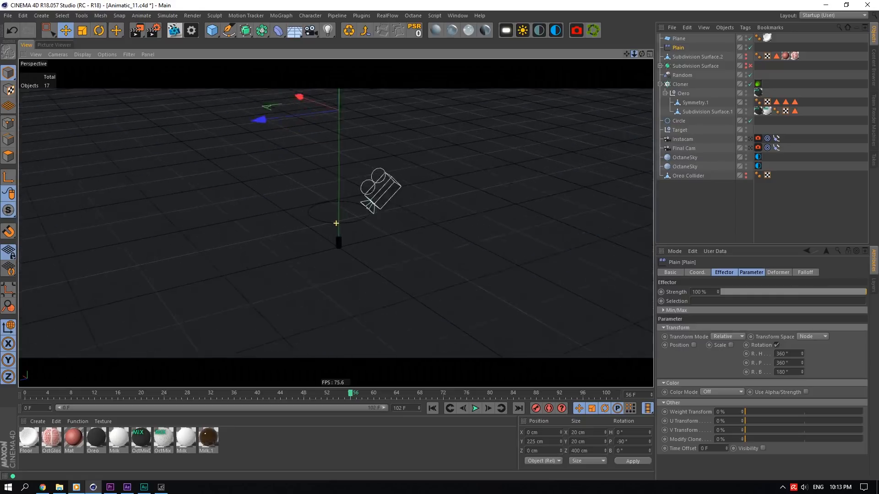
scroll(336, 223, down, 2)
click(805, 273)
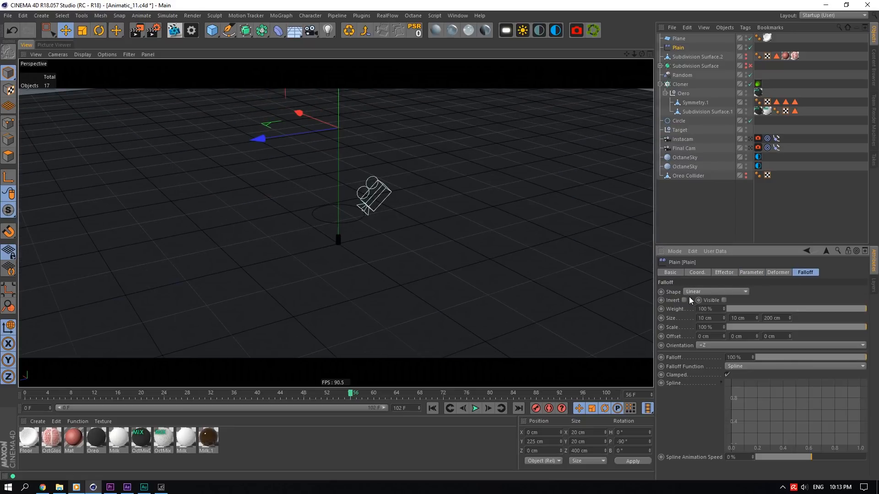
click(723, 300)
- Scrub the animation to watch the Plain effector's falloff acting on the clones
scroll(319, 251, up, 6)
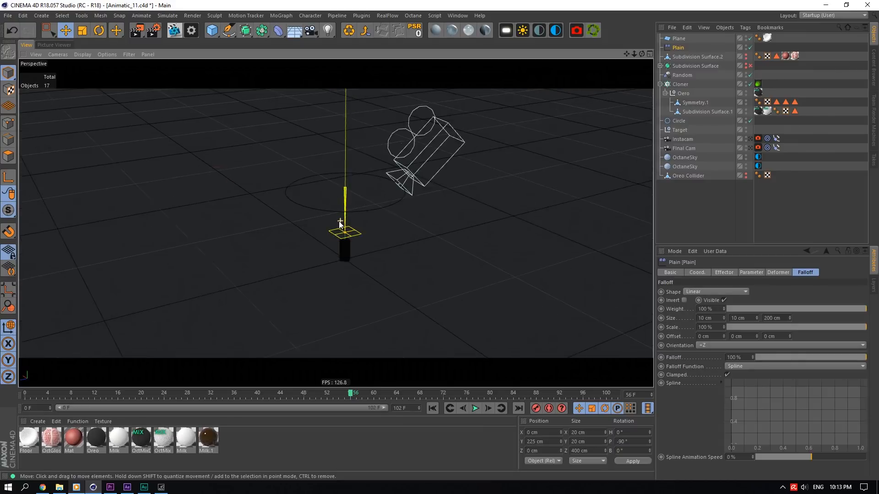
scroll(298, 241, up, 5)
drag(42, 393, 81, 403)
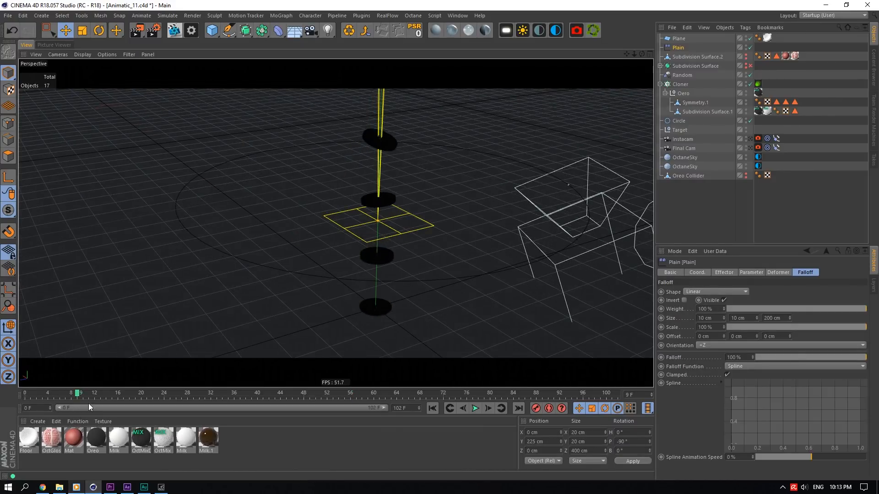
drag(634, 54, 623, 56)
scroll(344, 262, down, 5)
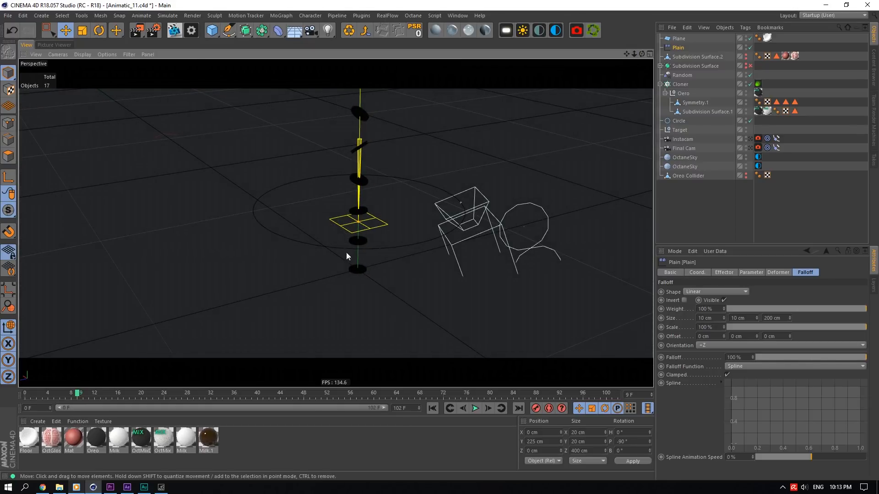
drag(26, 394, 247, 321)
drag(34, 394, 658, 319)
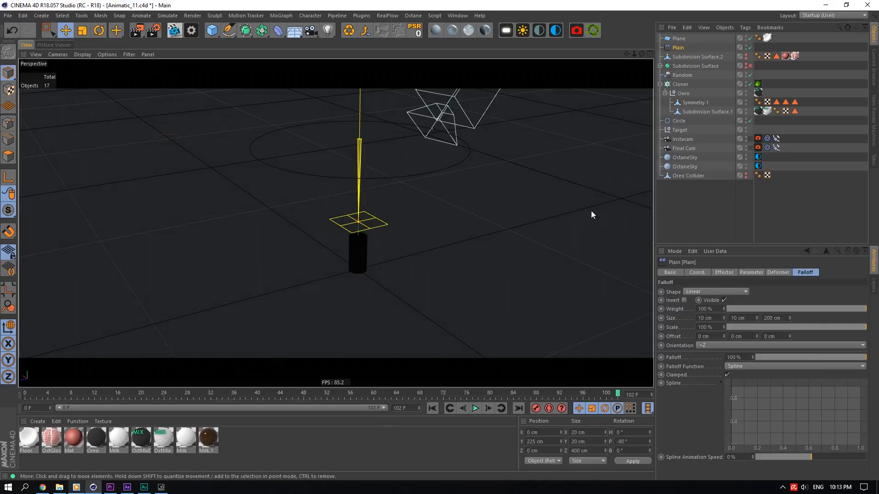
- Select the Instacam camera, orbit the editor view, and scrub the timeline from frame 0 to 68
click(684, 138)
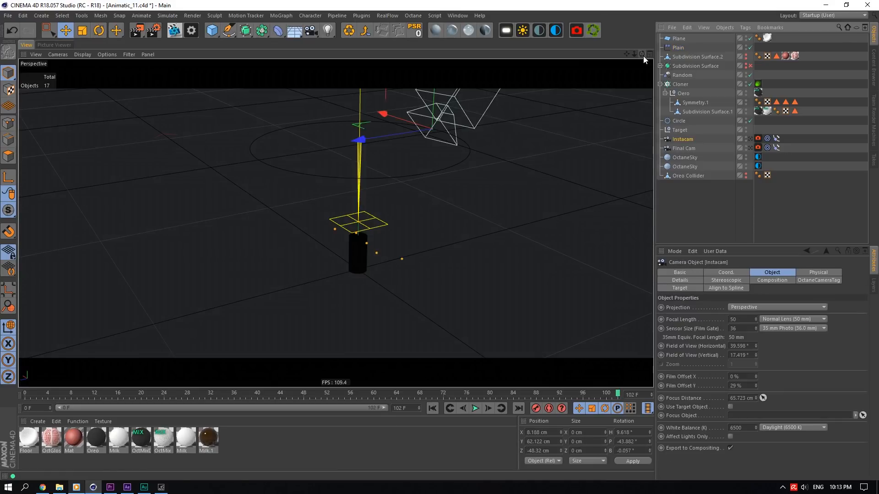
drag(335, 156, 336, 227)
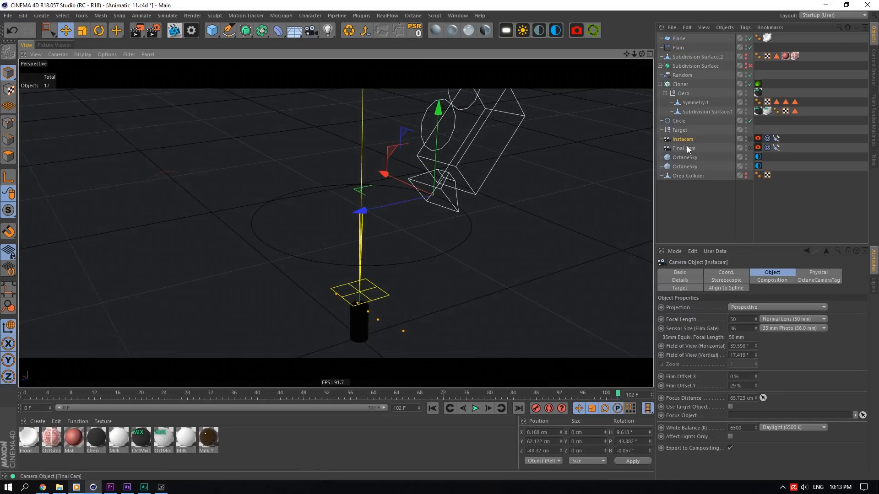
drag(36, 392, 21, 393)
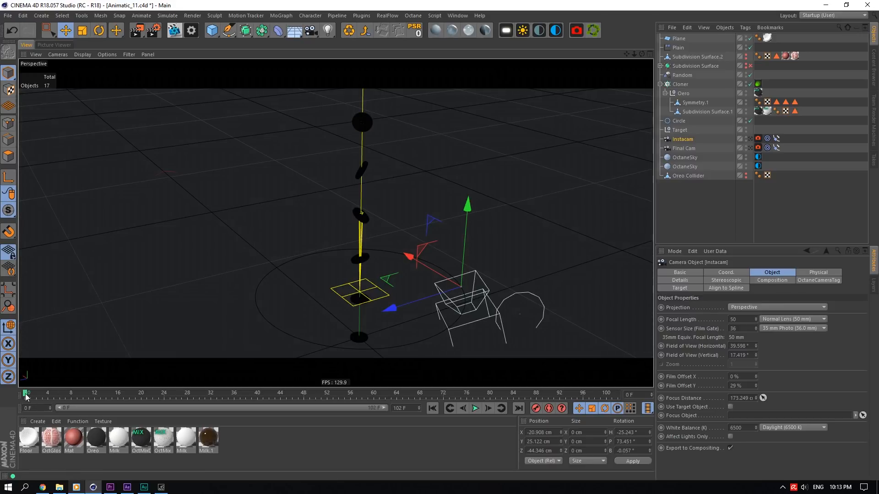
drag(26, 397, 420, 369)
- Set the Target null's display to Cube with XY orientation
click(681, 131)
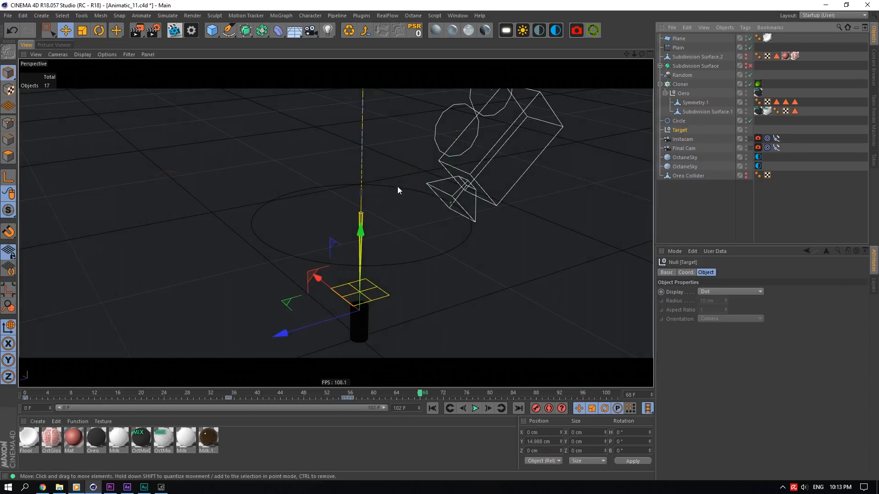
click(714, 291)
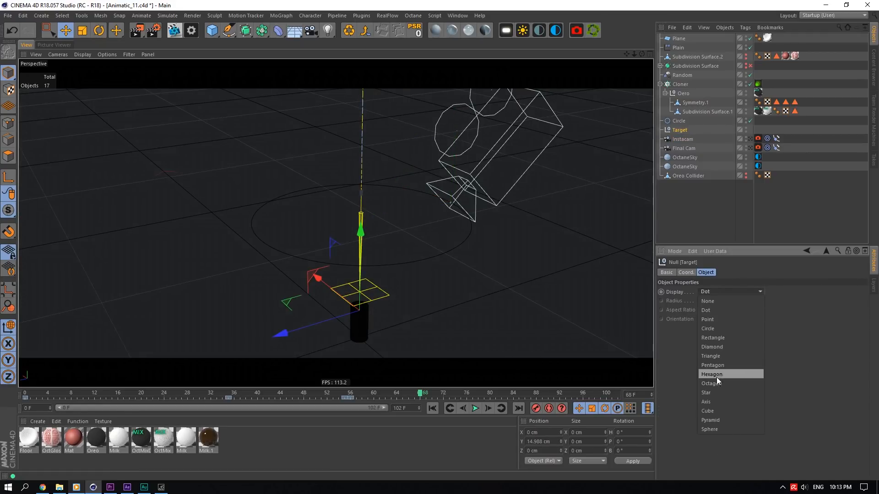
click(718, 409)
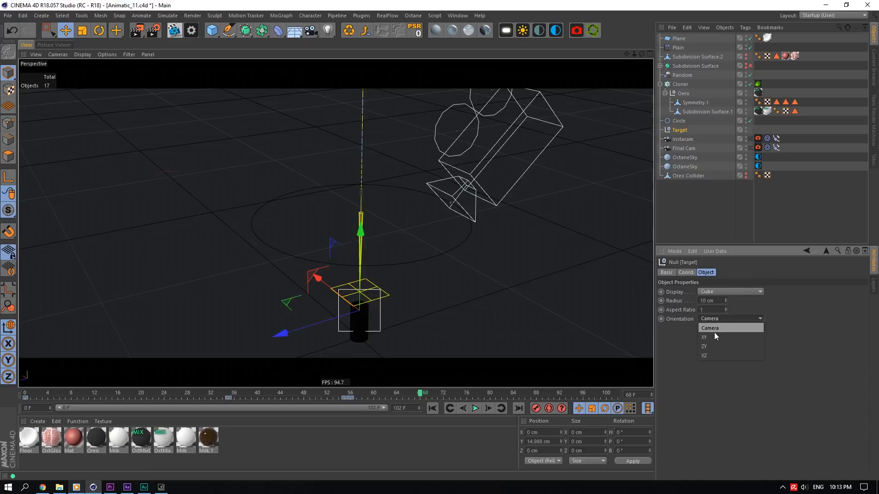
click(714, 337)
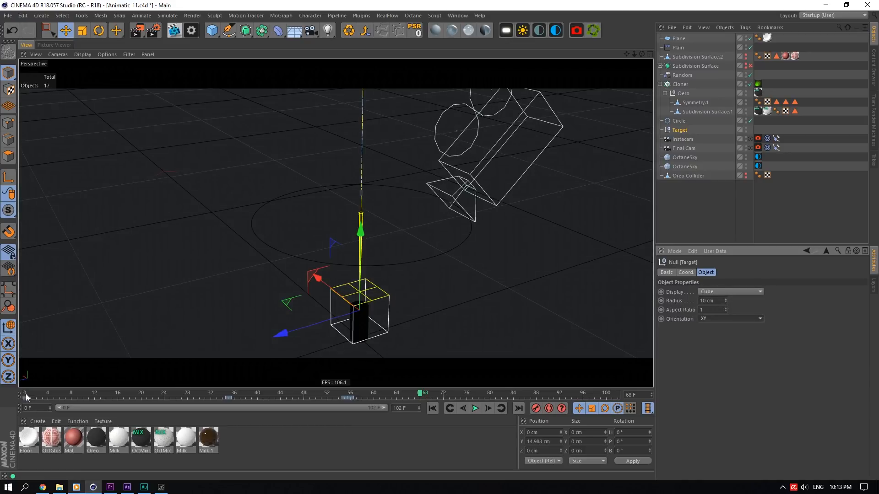
- Scrub to frame 90, look through the Instacam then the Final Cam, and scrub to frame 36
drag(26, 397, 548, 293)
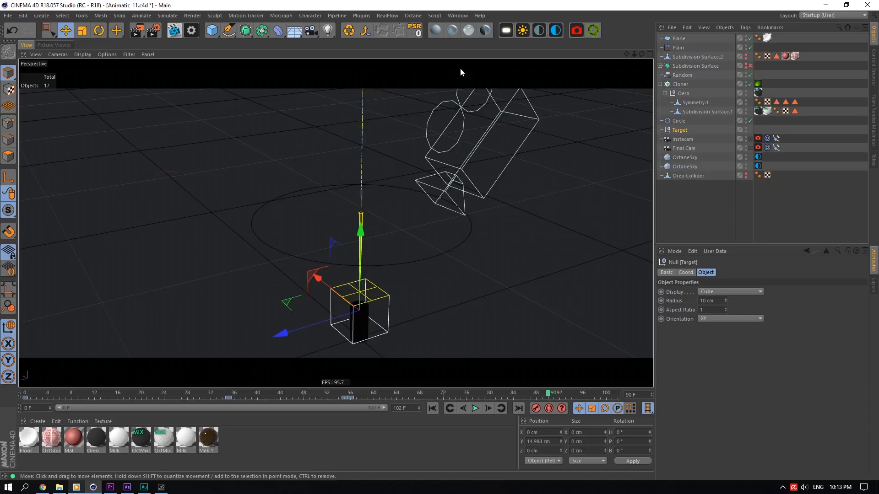
click(750, 140)
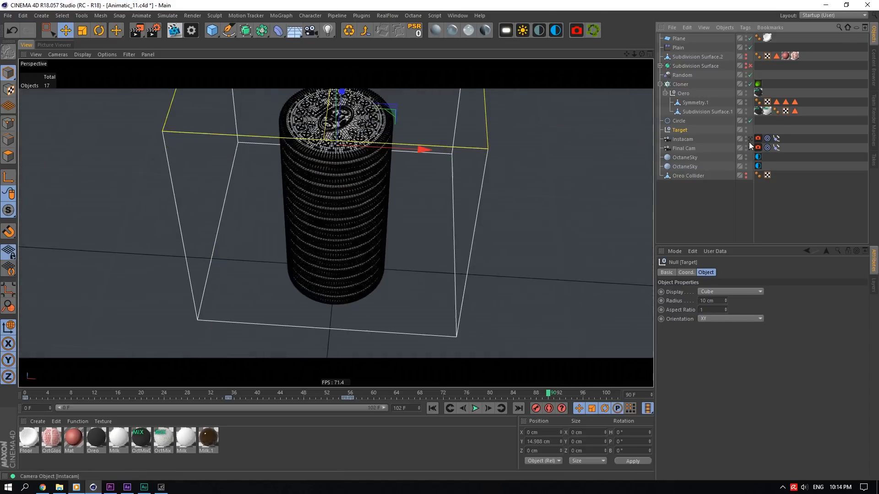
click(750, 147)
drag(25, 396, 235, 398)
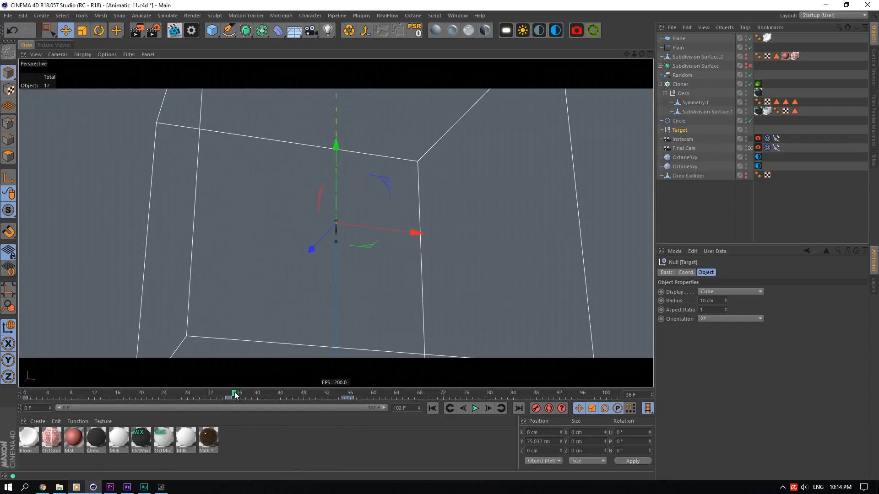
- Switch to After Effects and preview the Oreo Outro composition from its start
click(127, 487)
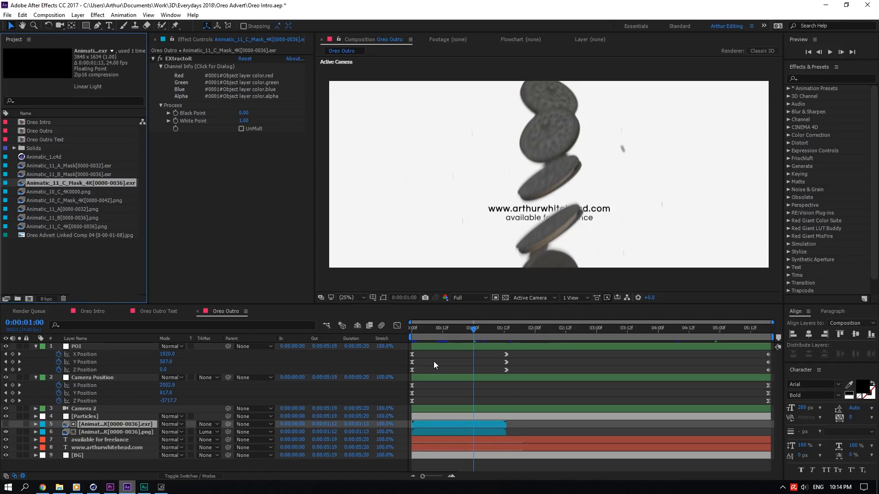
click(468, 330)
drag(480, 330, 308, 314)
mouse_move(417, 334)
mouse_down()
mouse_move(492, 327)
mouse_move(348, 337)
mouse_move(406, 332)
mouse_up()
click(828, 49)
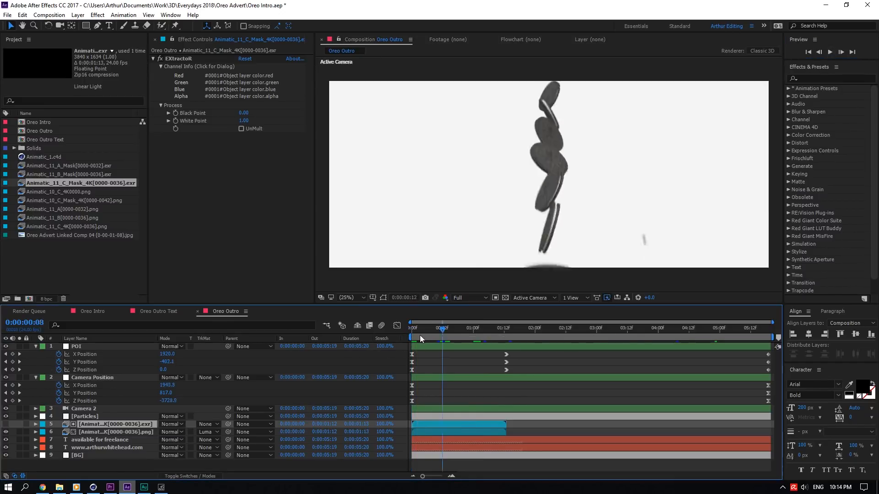
drag(419, 336, 466, 330)
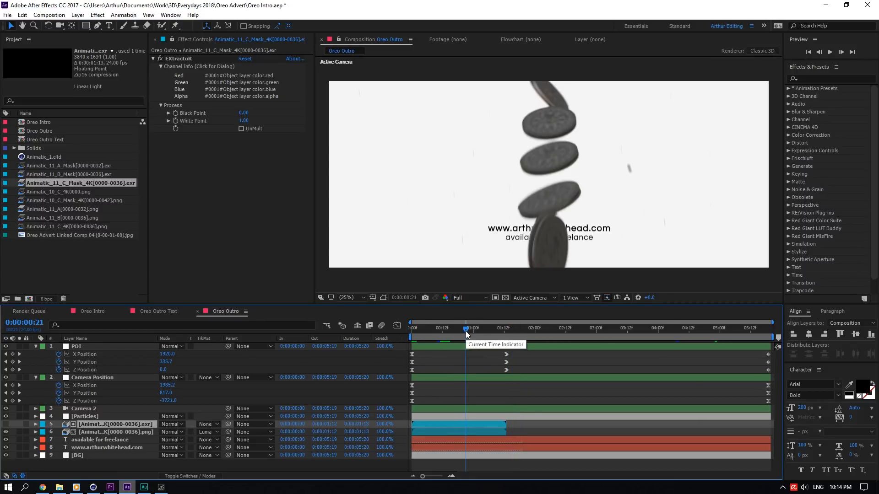
- Return to Cinema 4D and narrow the timeline preview range to 0–36 F
click(110, 487)
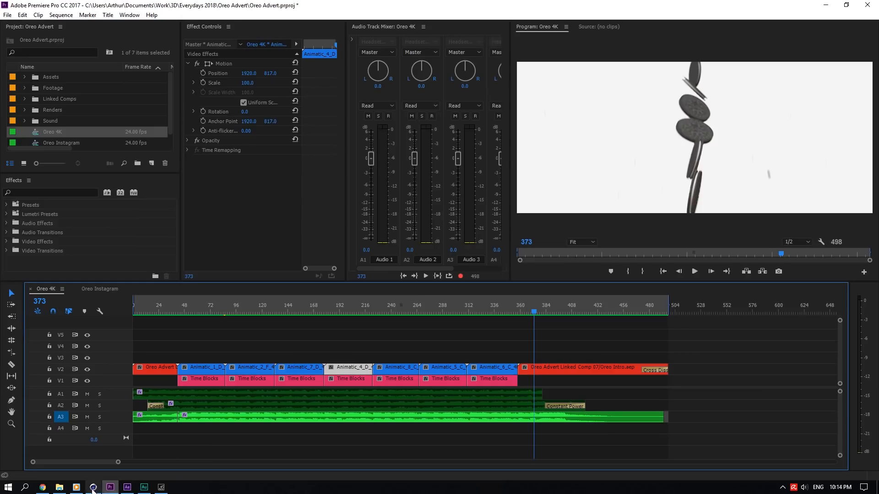
click(94, 487)
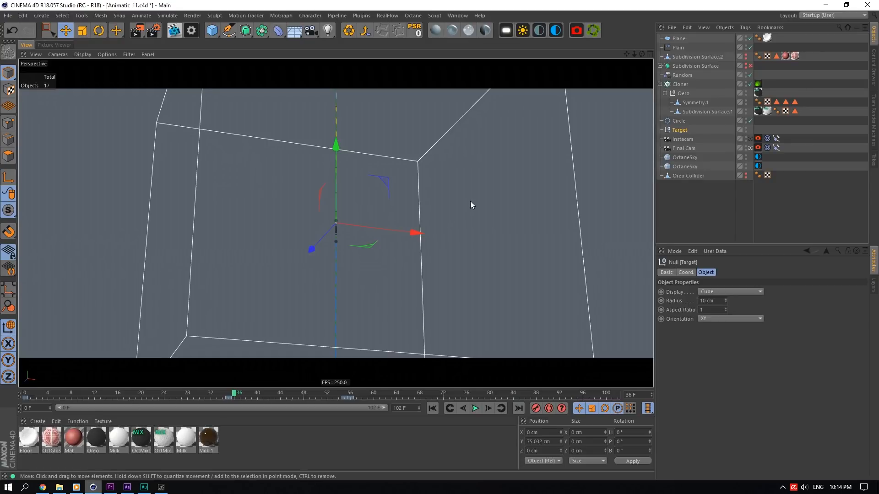
drag(233, 398, 268, 376)
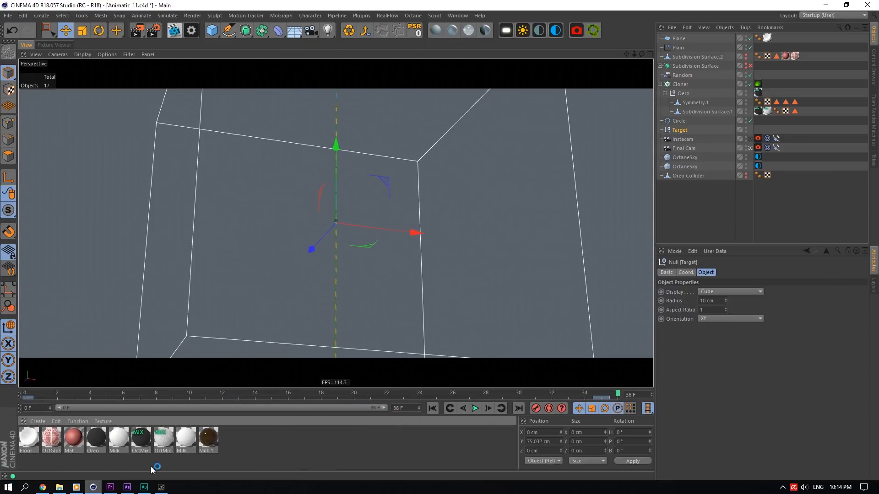
- Switch to Premiere and scrub the Oreo 4K sequence around its closing outro section
click(110, 487)
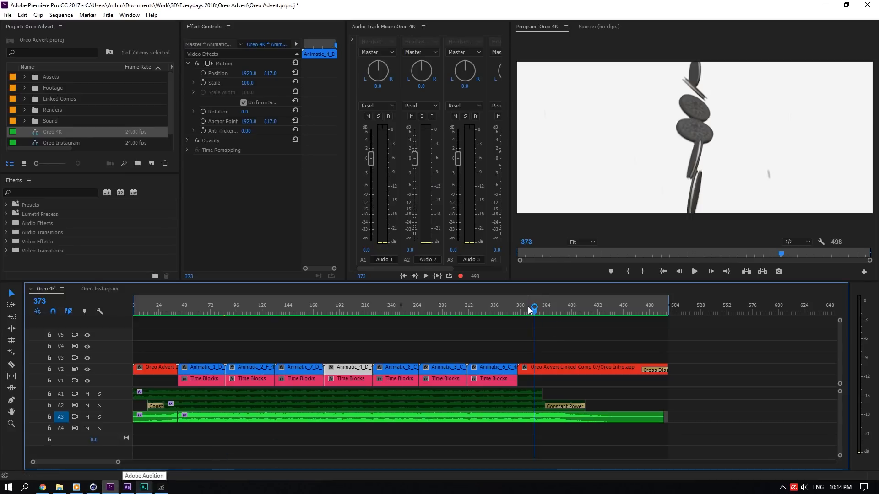
drag(528, 307, 555, 325)
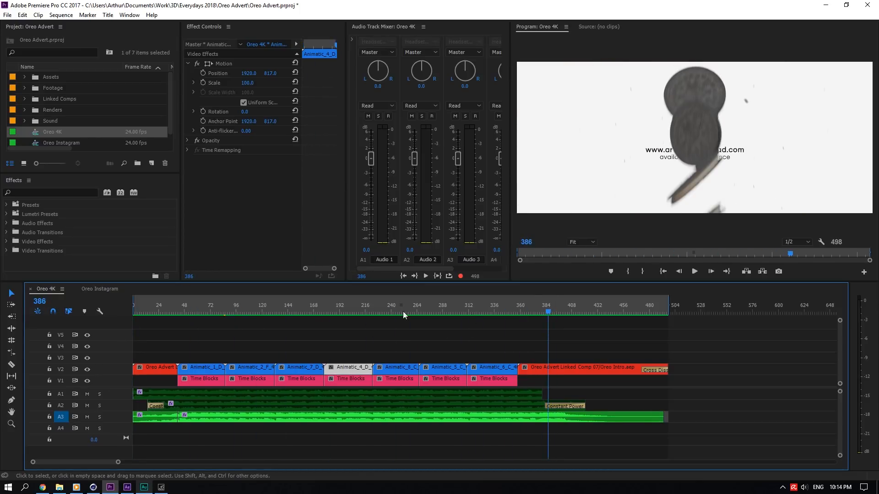
drag(180, 320, 444, 316)
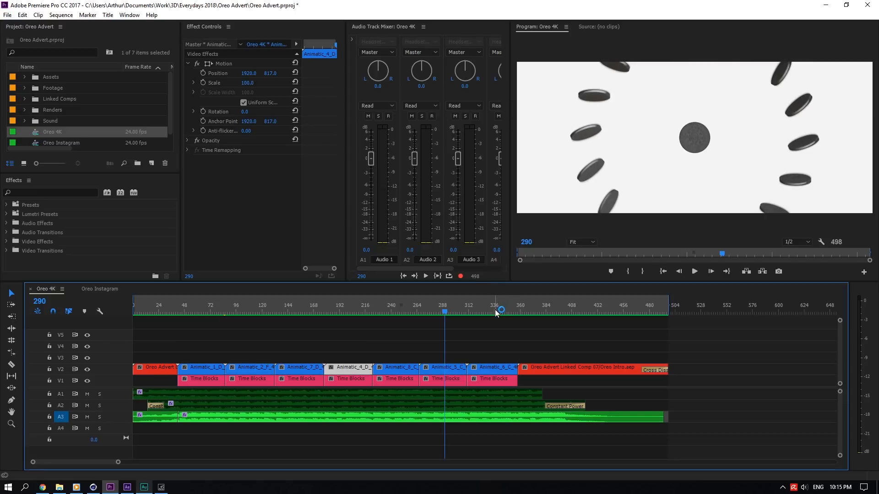
drag(497, 298, 596, 296)
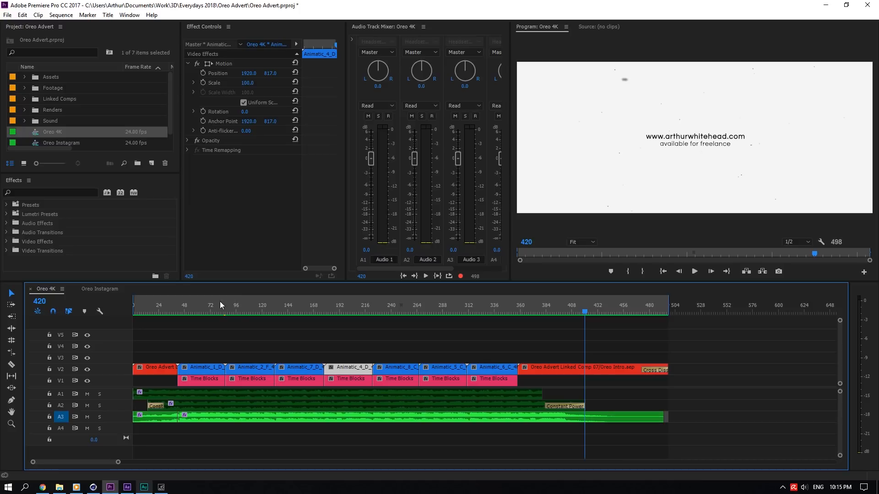
drag(220, 305, 528, 298)
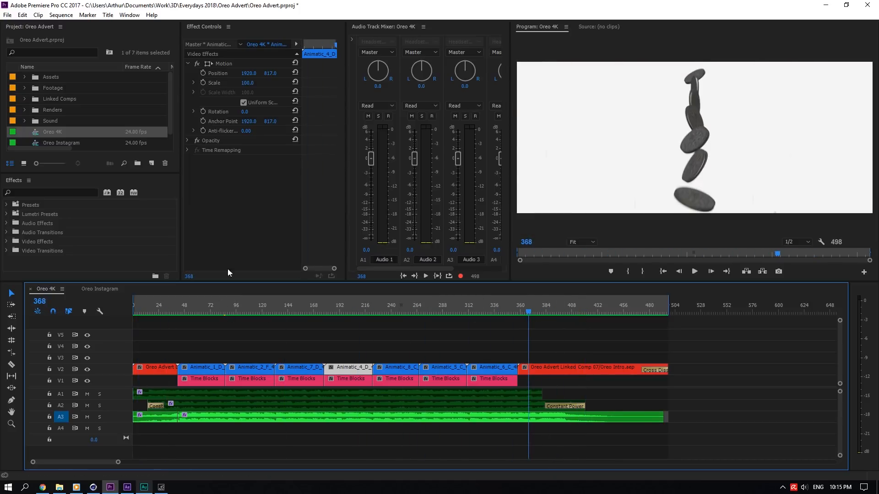
- Check the Oreo Instagram sequence from its start, then return to the Oreo 4K sequence
click(103, 290)
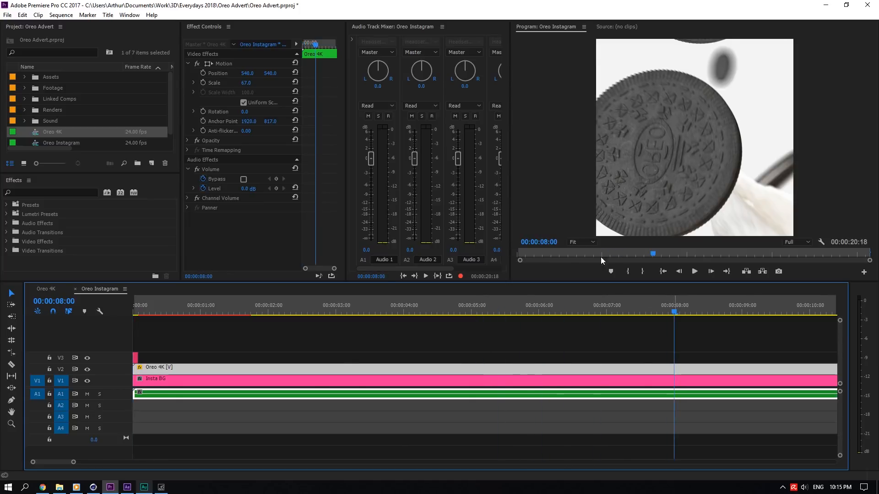
key(Home)
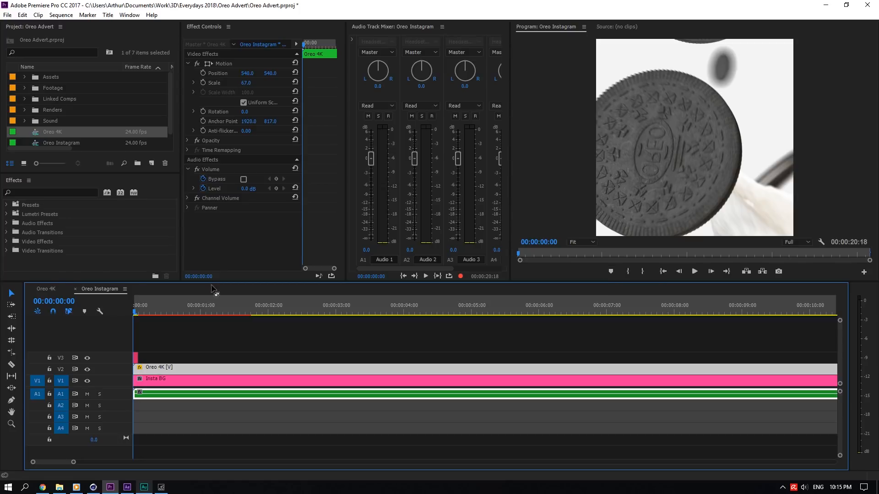
click(50, 290)
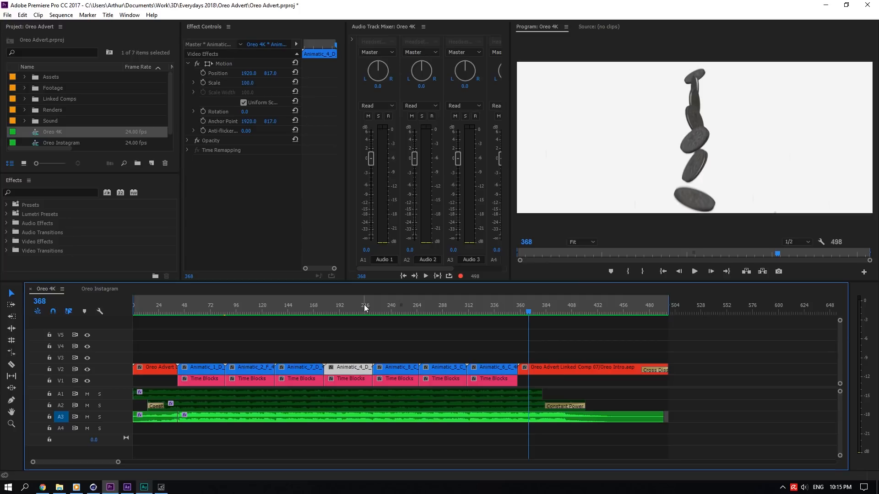
- Scrub back and forth through the Oreo 4K sequence's animatic clips
drag(364, 303, 243, 312)
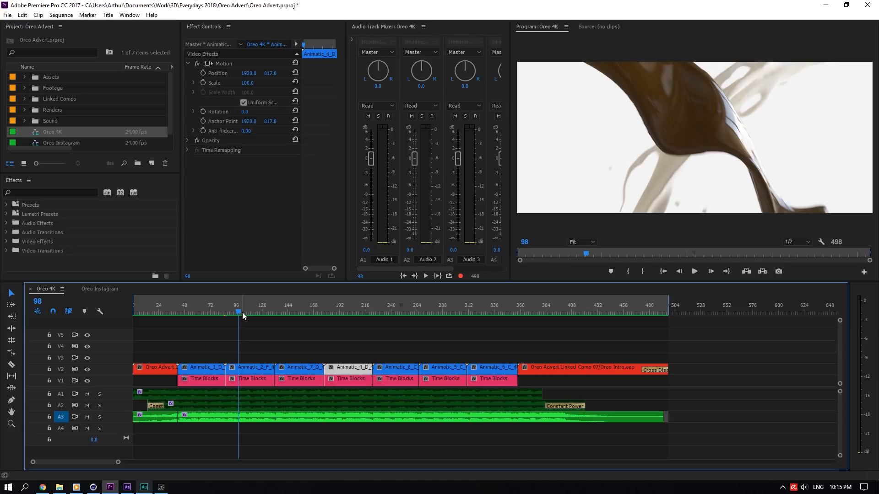
drag(243, 315, 221, 305)
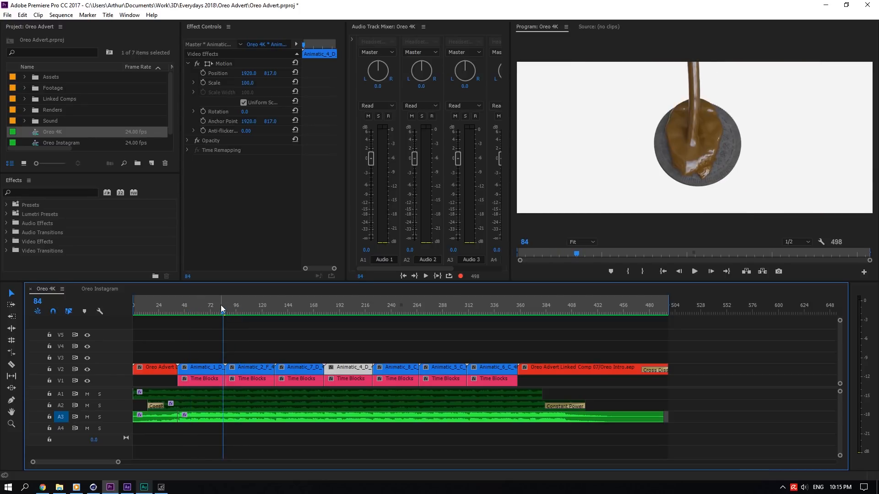
drag(220, 305, 427, 333)
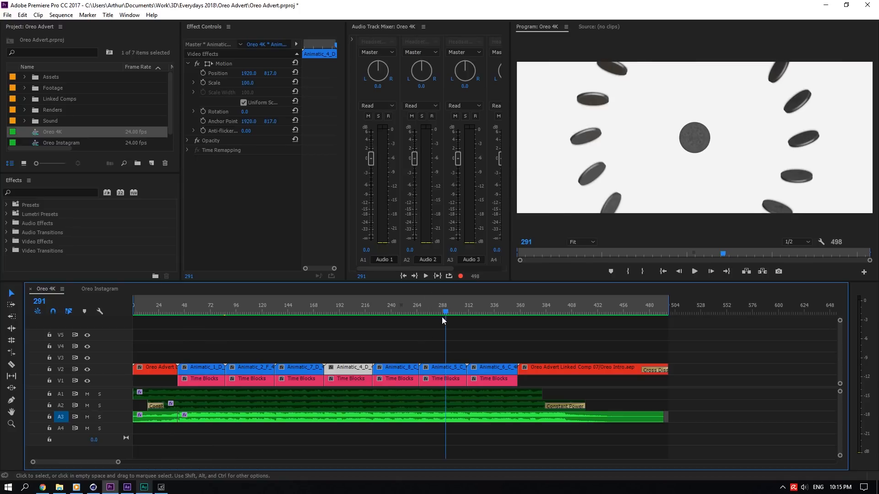
click(467, 312)
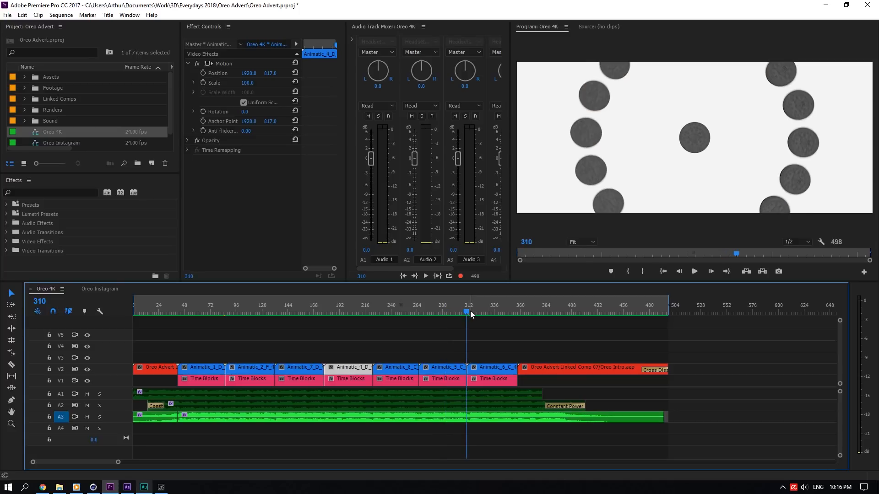
drag(471, 314, 478, 381)
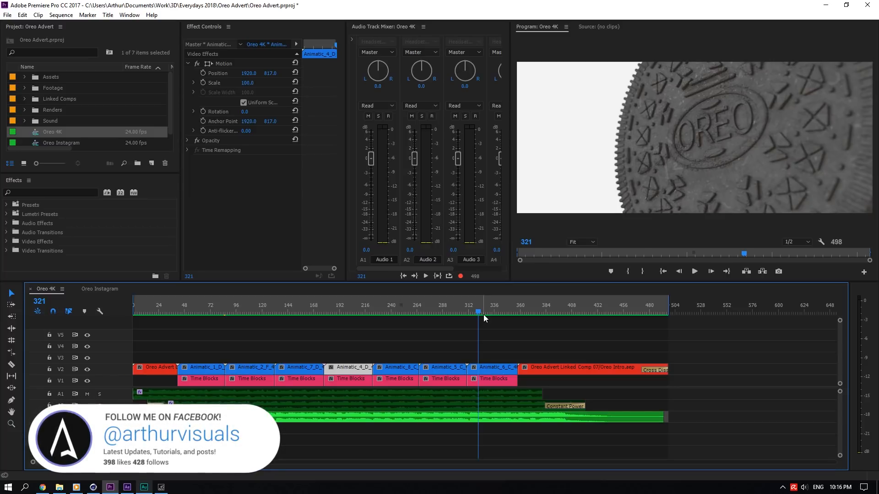
drag(484, 315, 333, 322)
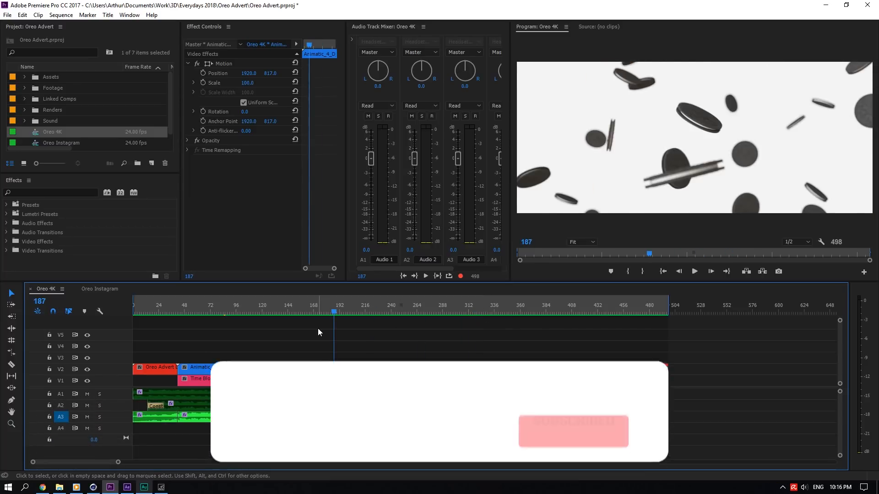